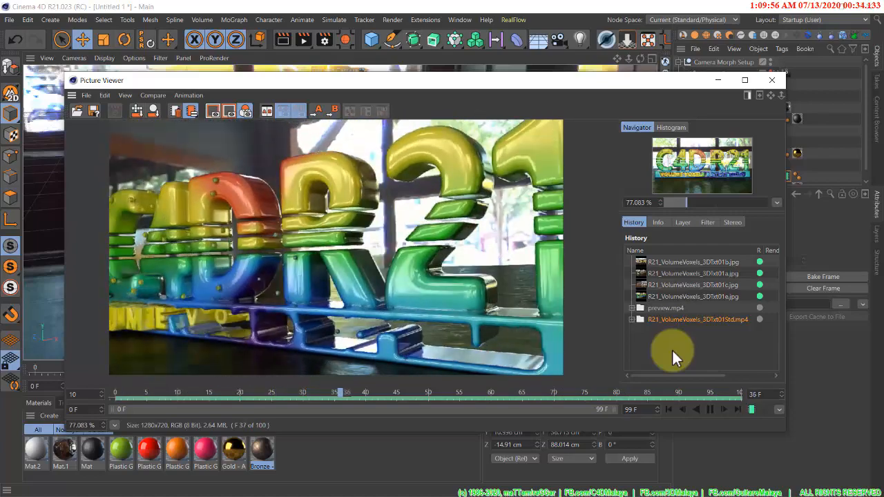
Step: Review the rendered text-title stills and animation clips in the Picture Viewer, and examine the finished C4D R21 text in the scene up close
left_click(668, 308)
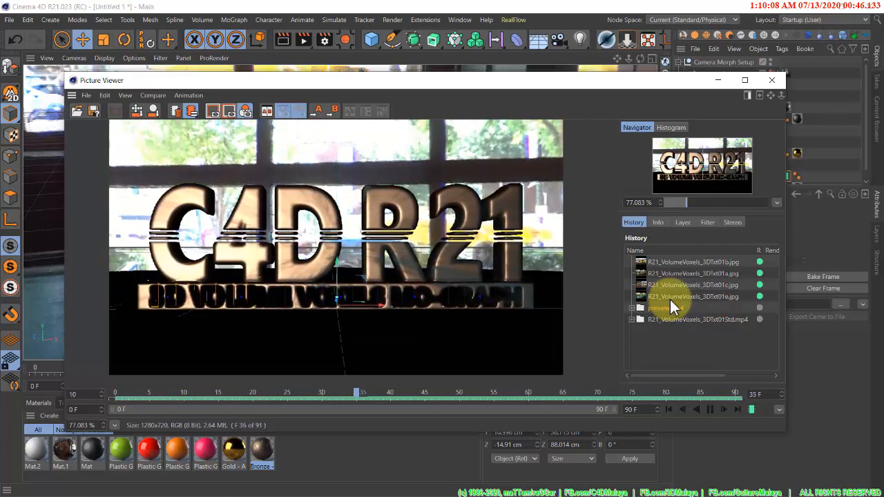
left_click(670, 297)
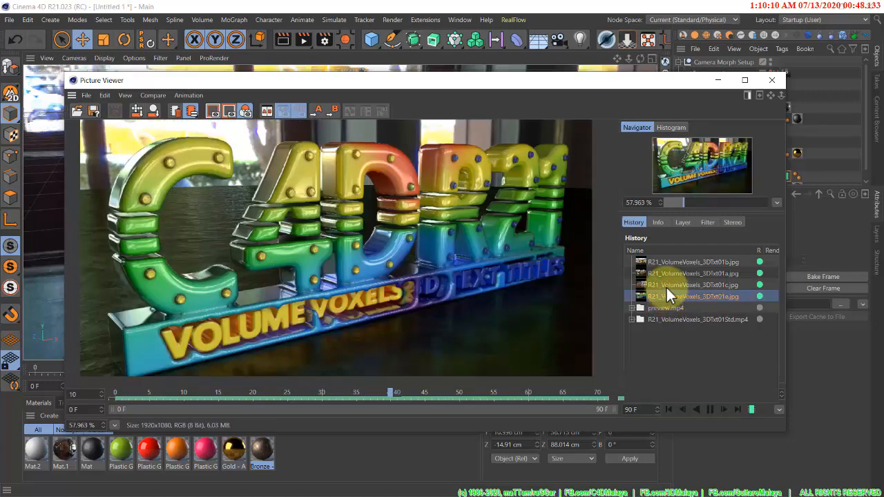
left_click(666, 286)
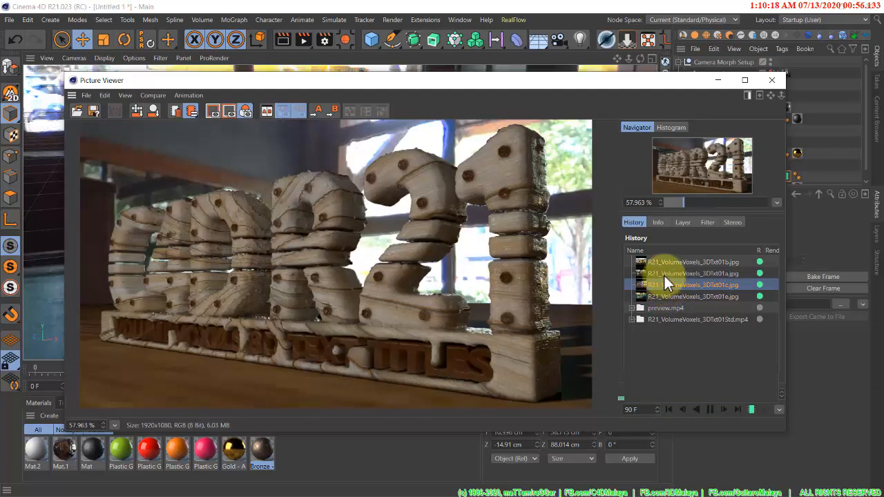
left_click(664, 274)
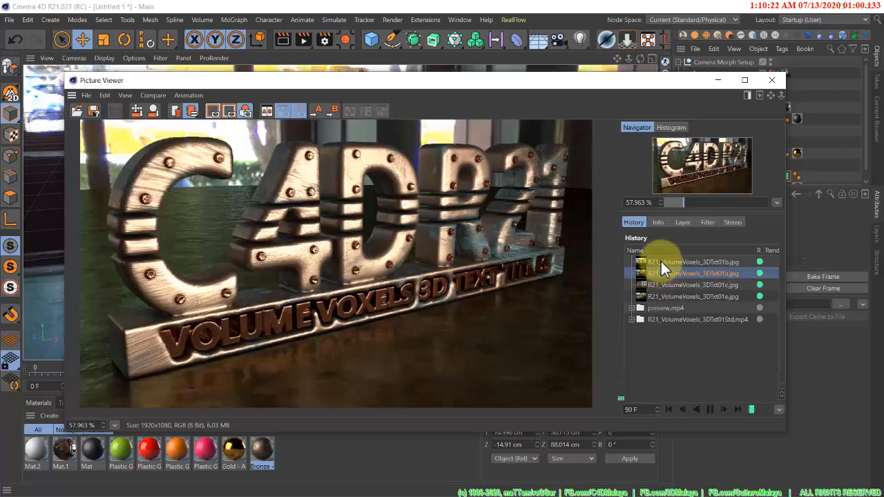
left_click(661, 261)
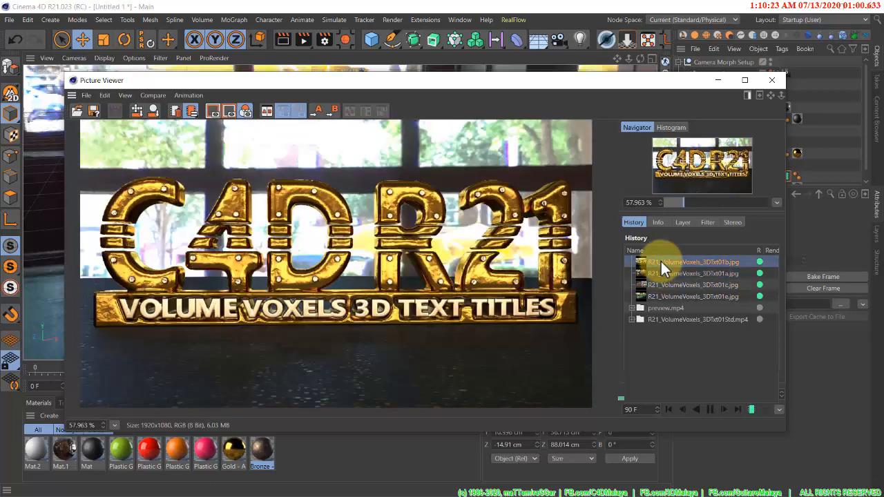
left_click(664, 319)
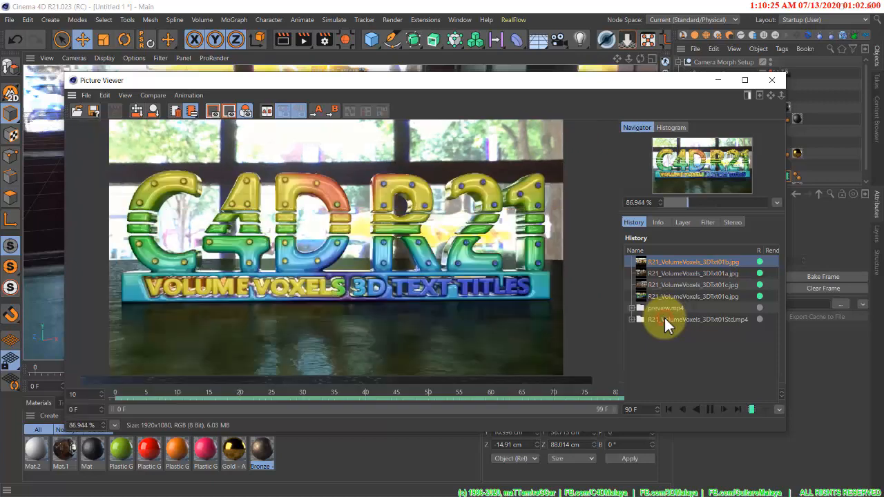
left_click(712, 411)
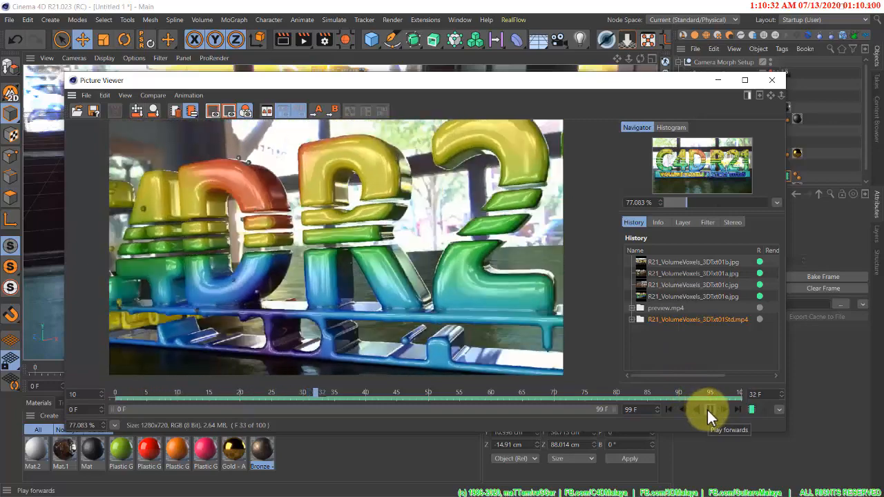
left_click(706, 408)
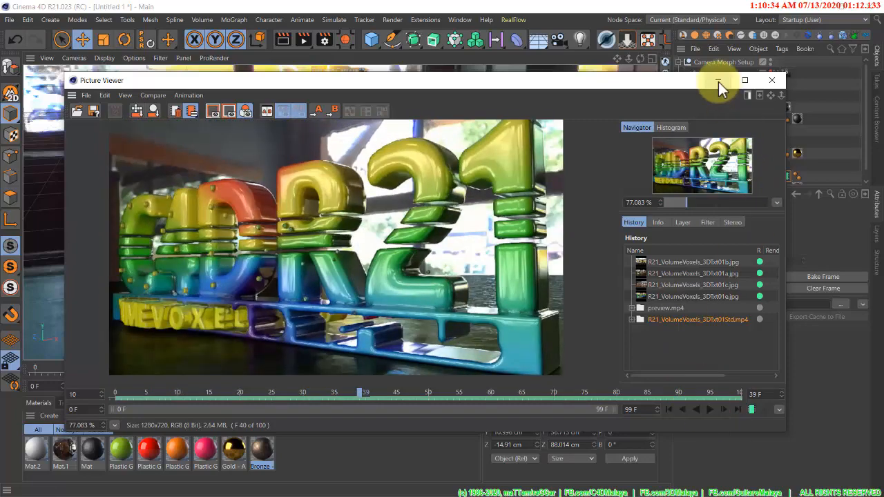
left_click(718, 82)
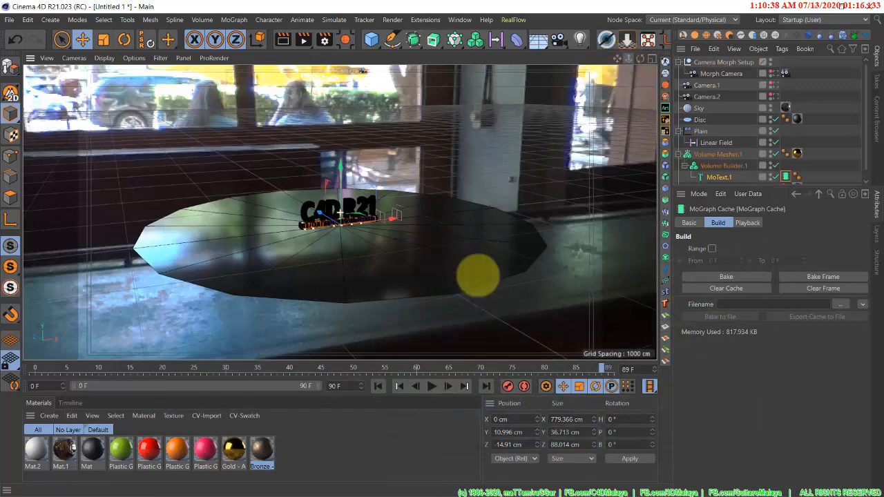
scroll(478, 275, "up", 3)
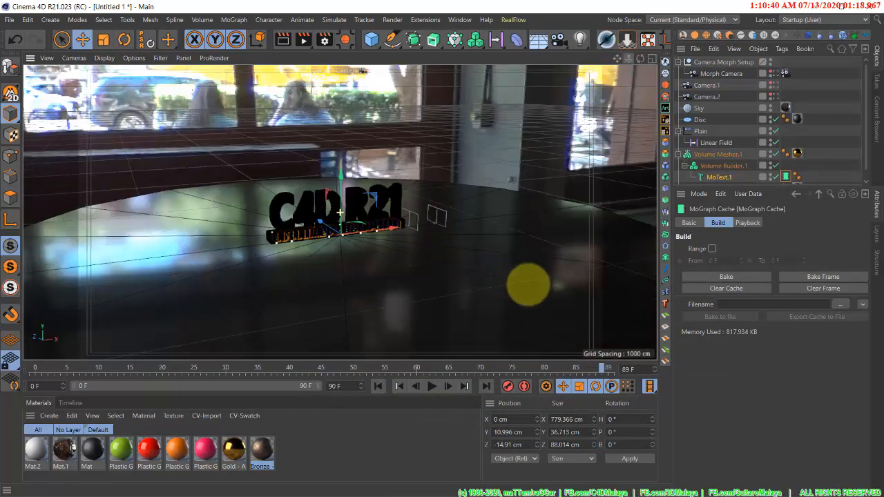
scroll(525, 280, "up", 3)
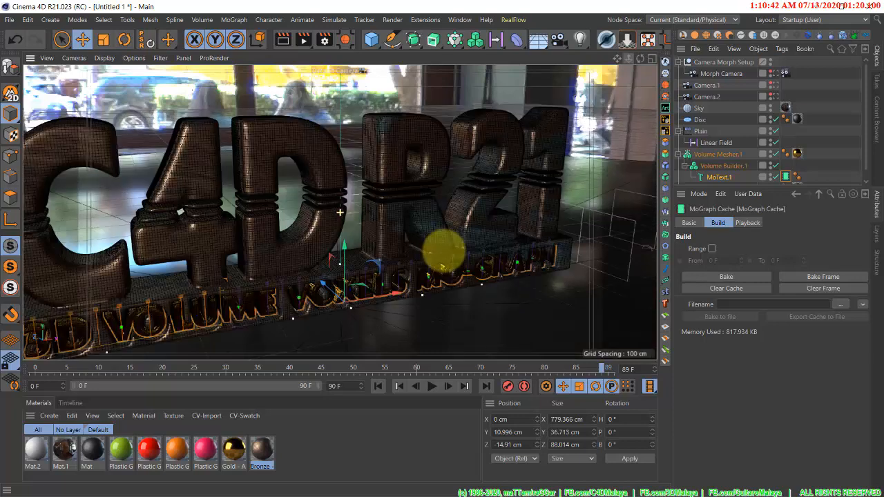
scroll(438, 247, "up", 2)
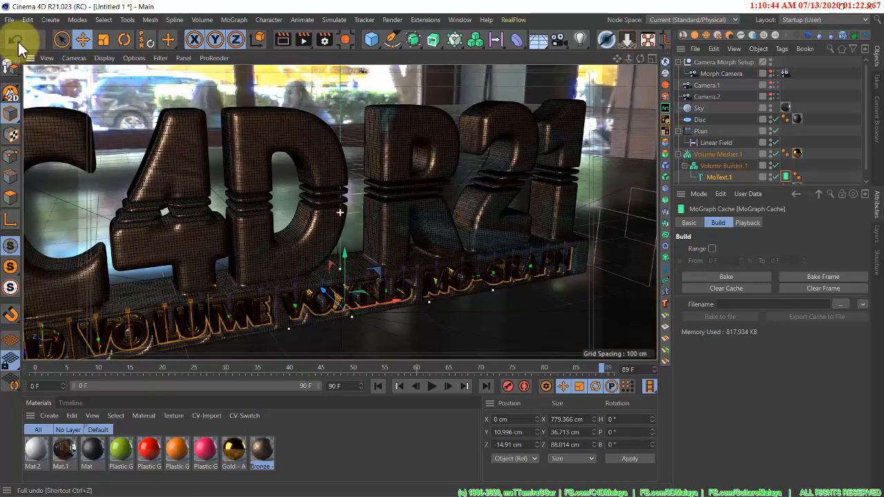
Step: Create a new project and add a MoText object to it
left_click(10, 20)
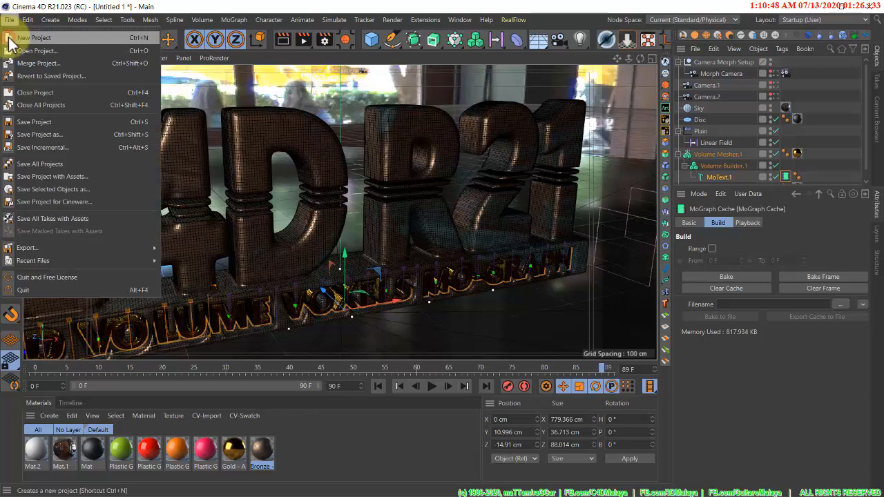
left_click(34, 38)
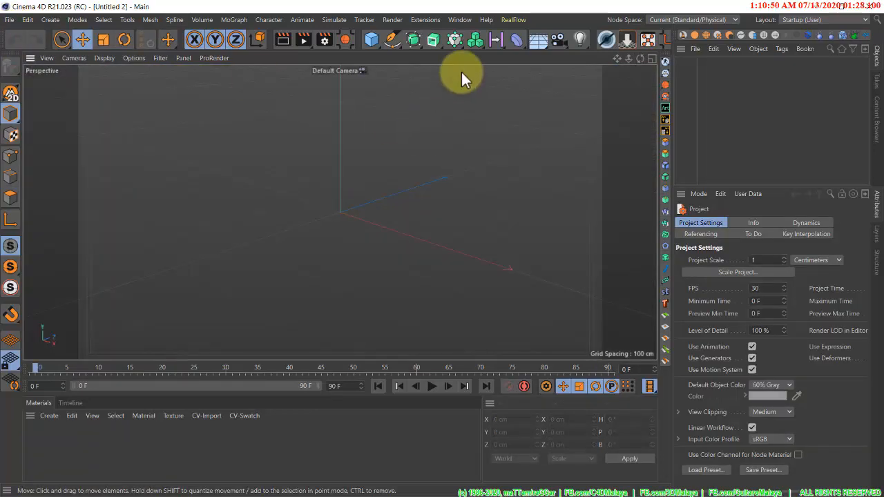
left_click(454, 39)
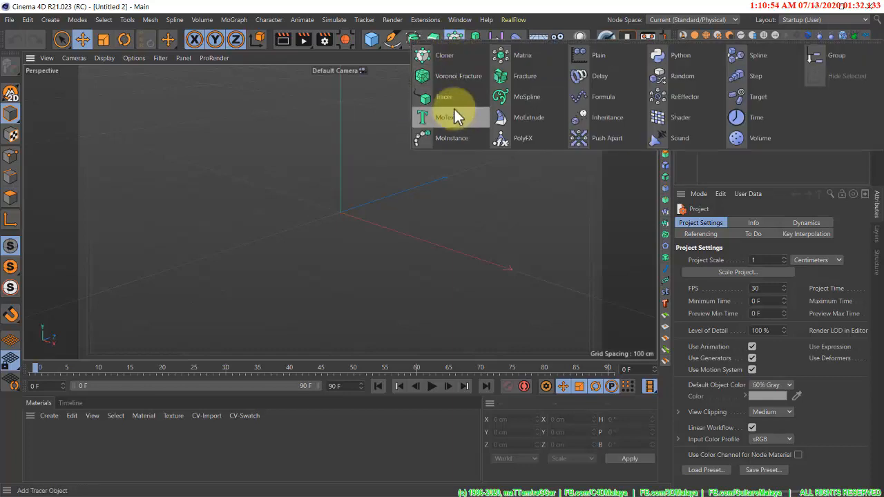
left_click(454, 116)
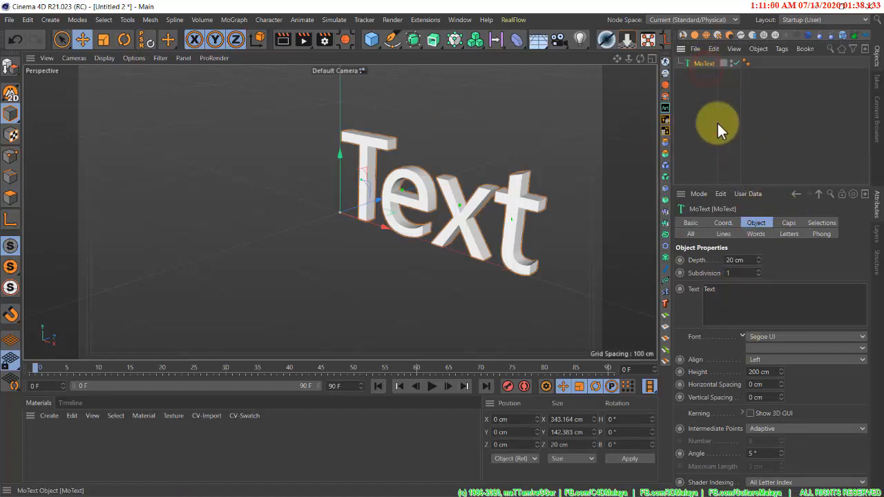
Step: Set the MoText content to "C4D R21" with the Bold font style and Middle alignment
left_click(750, 219)
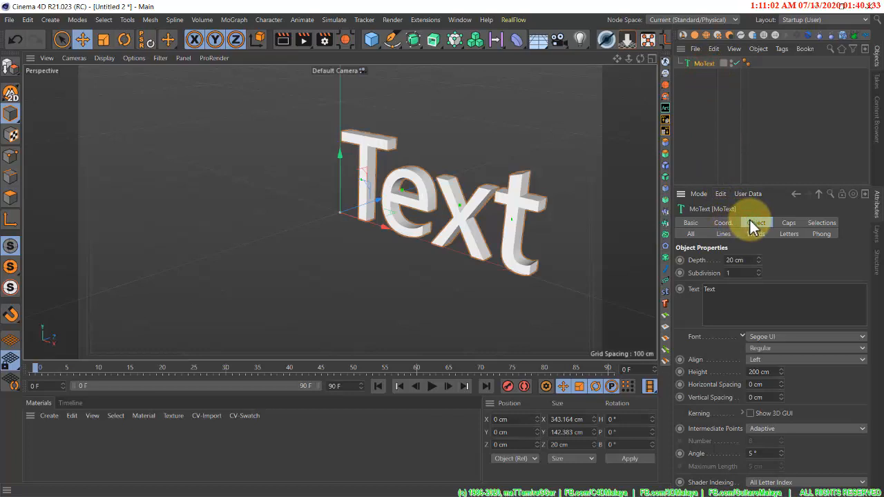
left_click_drag(727, 295, 689, 302)
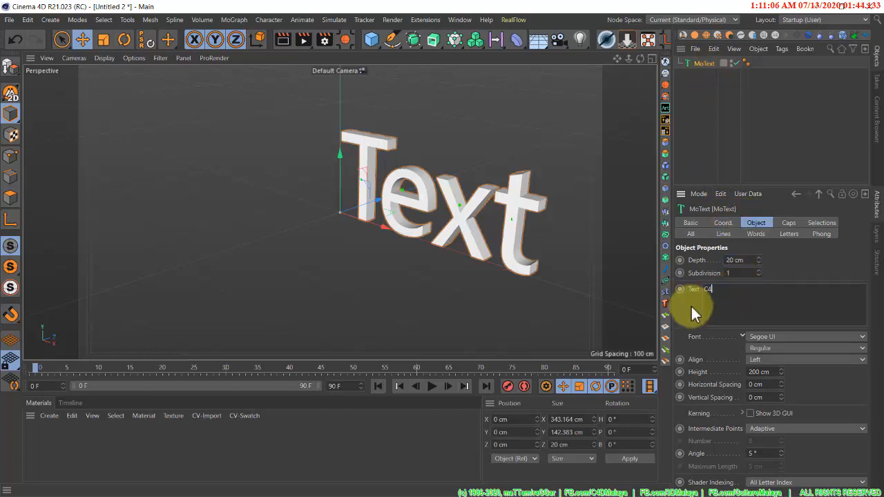
type("C4D R21")
left_click(760, 348)
left_click(761, 347)
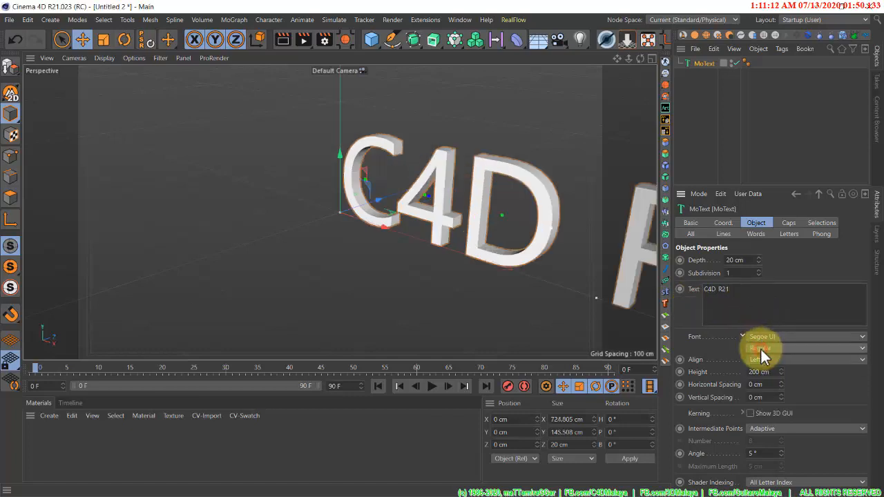
left_click(761, 359)
left_click(757, 361)
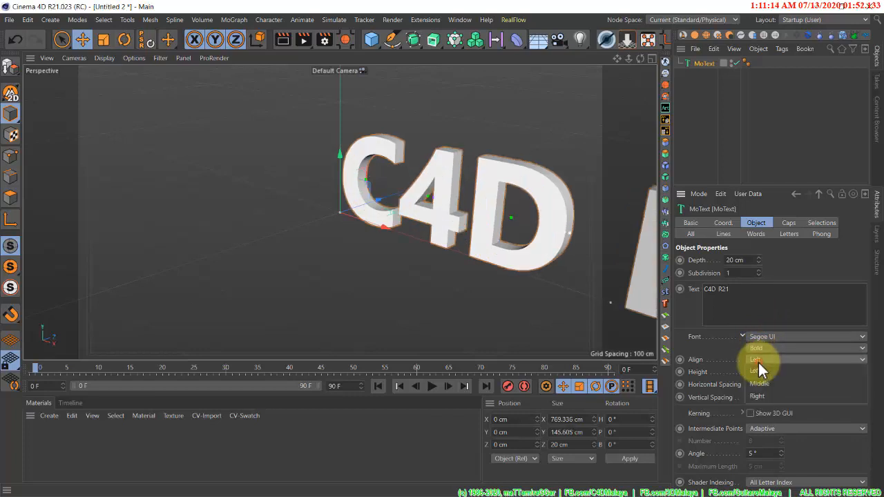
left_click(760, 383)
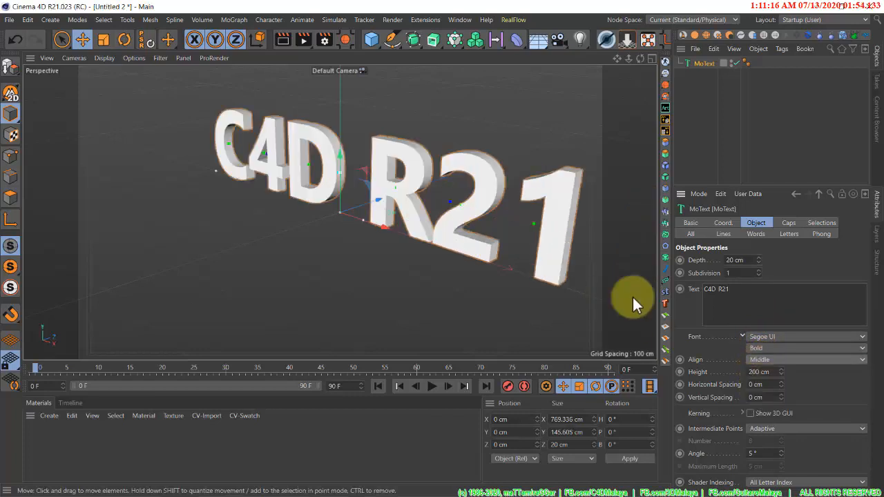
Step: Set the MoText extrusion depth to 50 cm
left_click(730, 261)
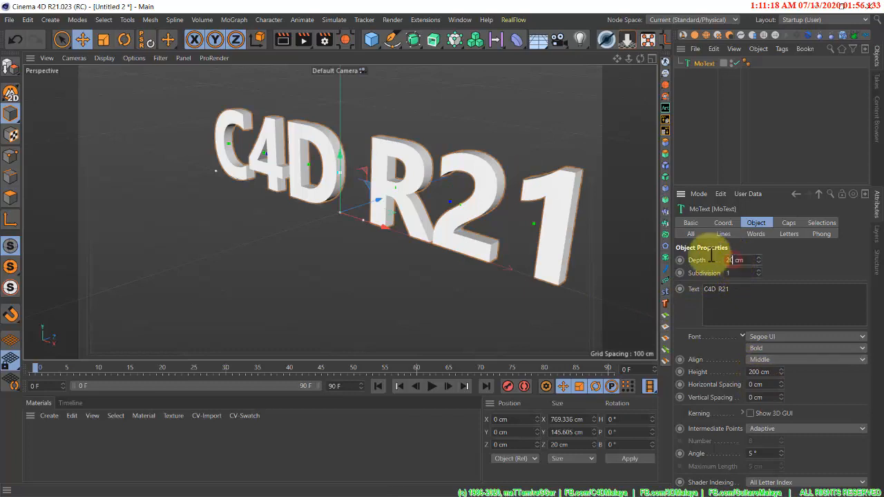
left_click_drag(712, 255, 660, 254)
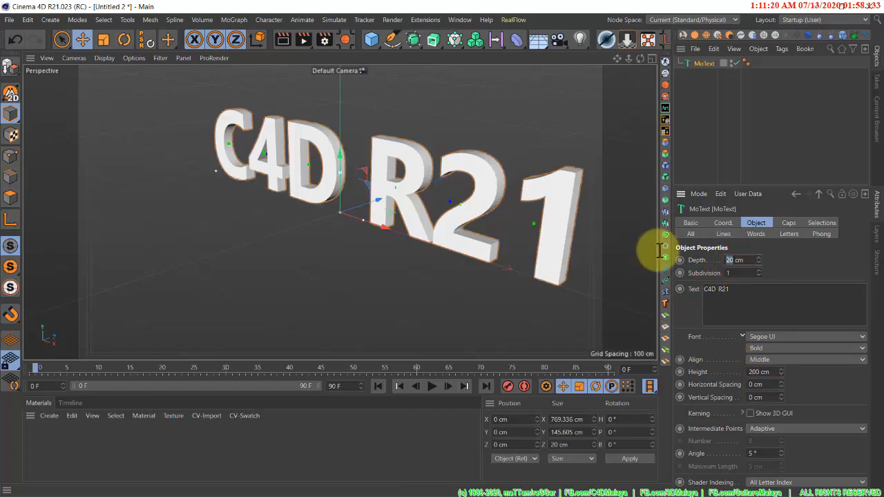
type("50")
key("Return")
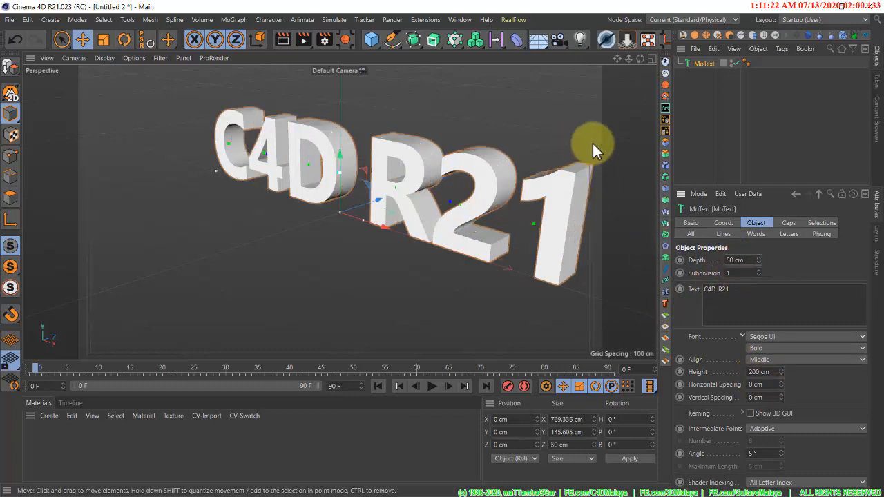
Step: Apply the Flat - Angled bevel preset to the text caps and enable Bevel Outside
left_click_drag(533, 105, 587, 85, "alt")
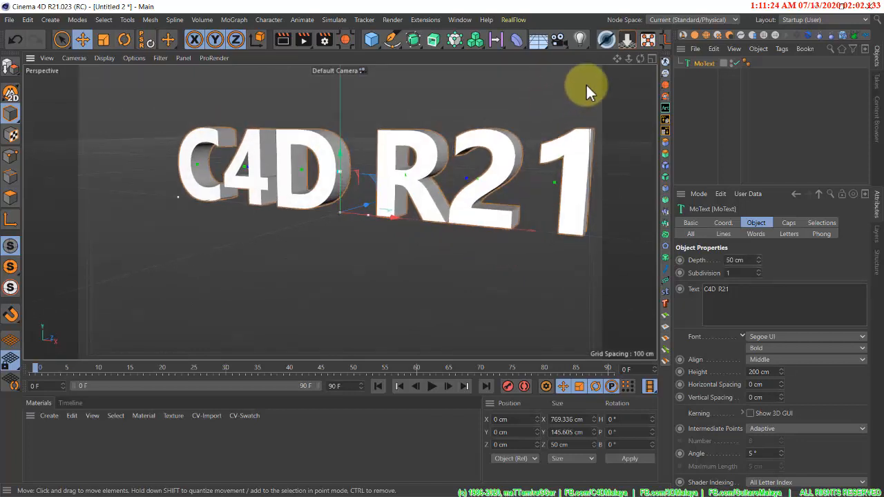
left_click_drag(626, 61, 445, 246)
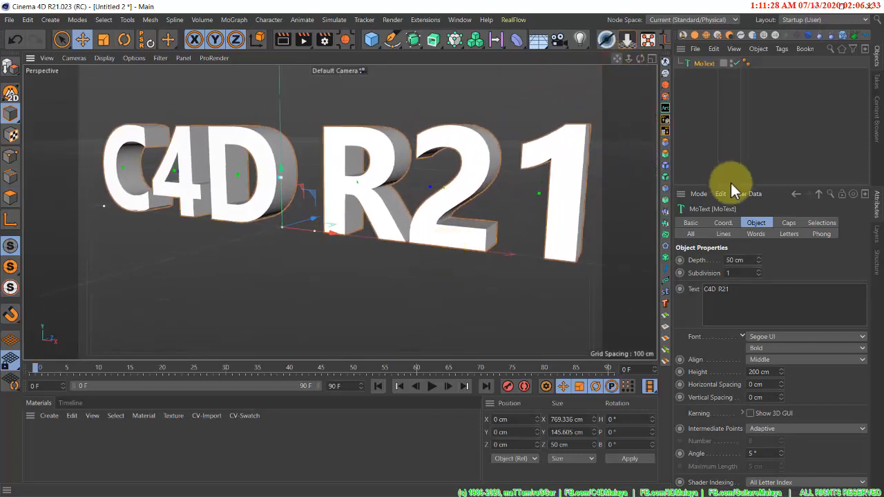
left_click(784, 223)
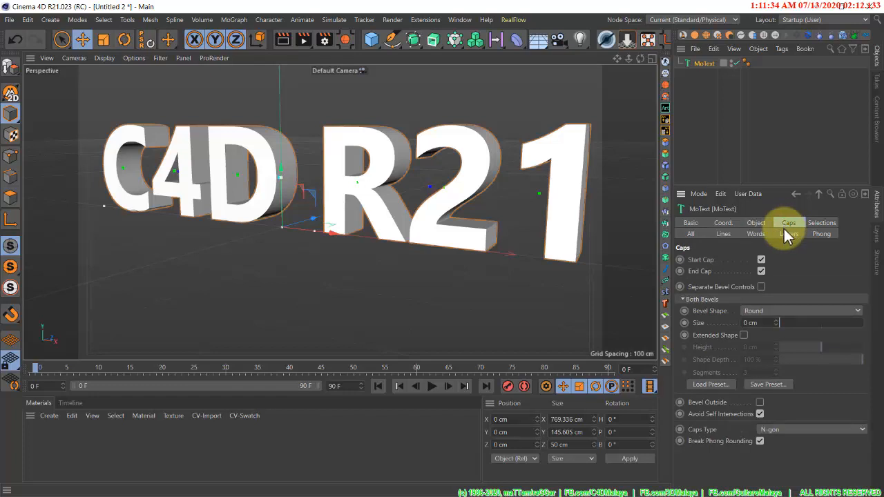
left_click(721, 385)
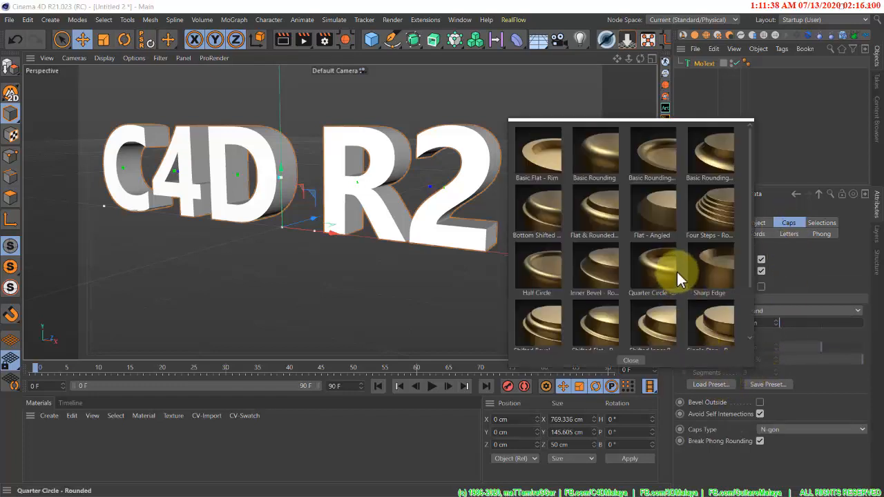
left_click(664, 230)
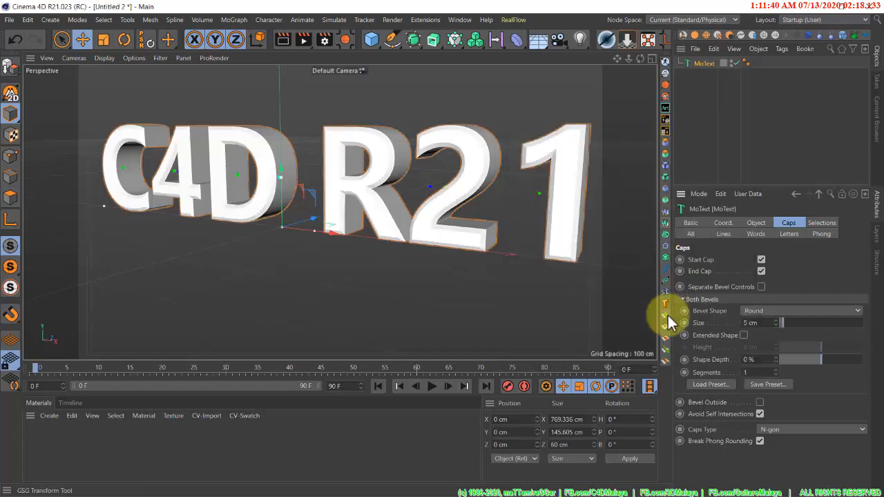
left_click(760, 403)
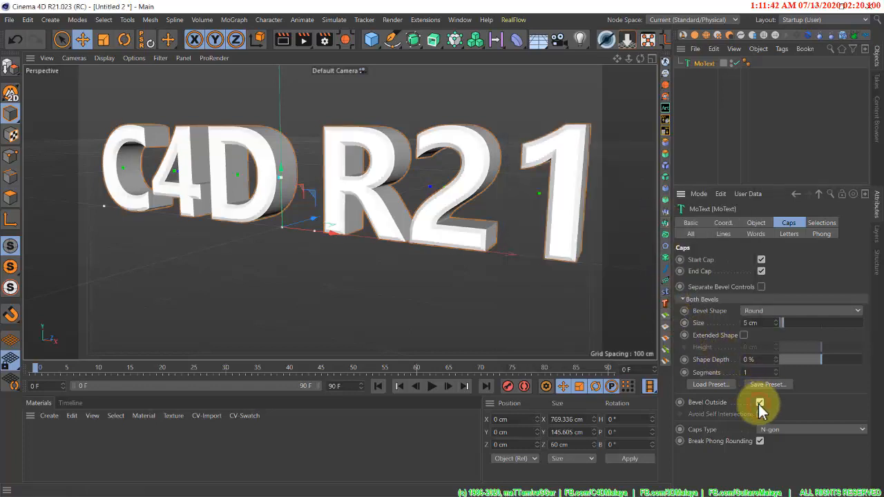
Step: Show the 3D kerning handles and tighten the letter spacing around the R, 2 and 1
left_click(755, 224)
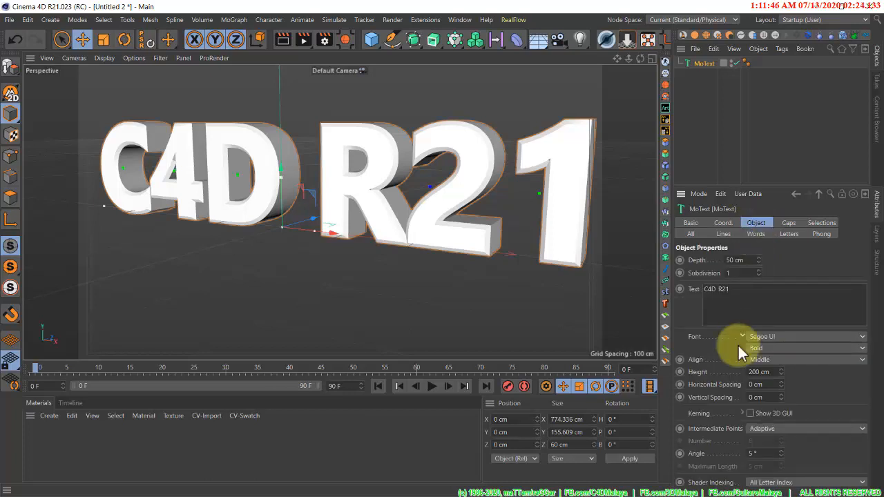
left_click(750, 413)
scroll(597, 309, "up", 2)
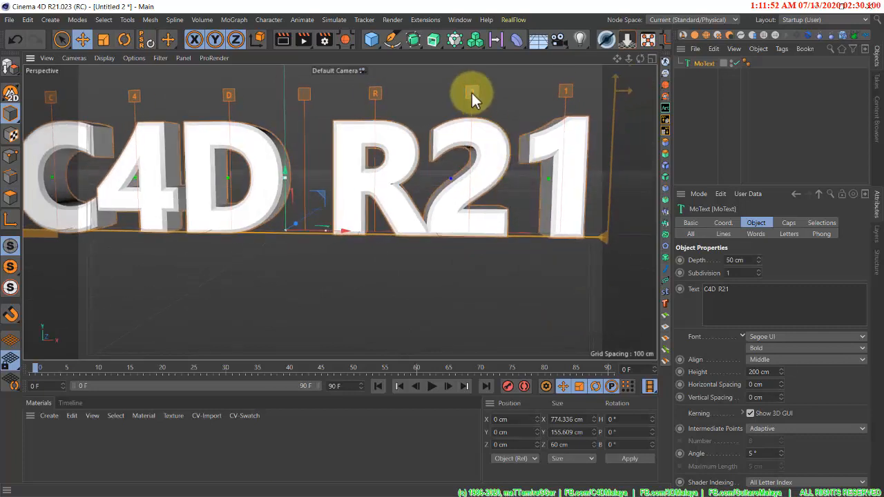
left_click_drag(474, 89, 487, 93)
left_click_drag(557, 136, 553, 136, "alt")
left_click_drag(573, 91, 539, 101)
left_click_drag(369, 97, 360, 97)
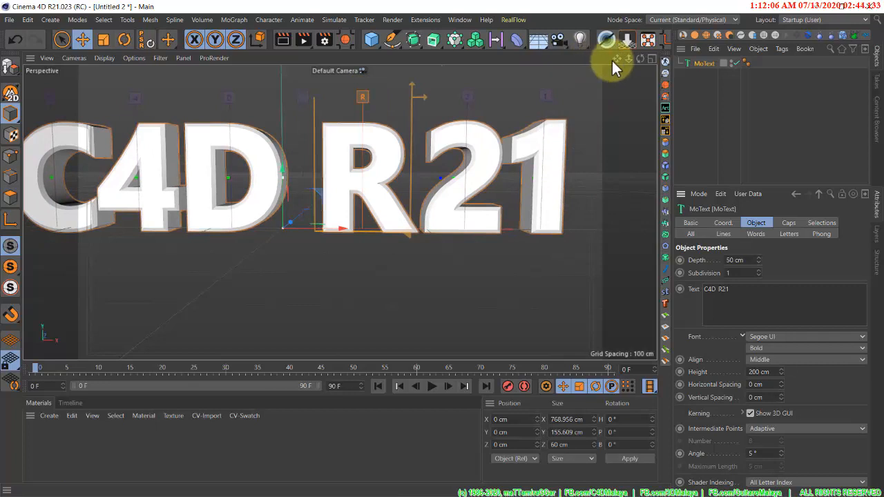
Step: Fine-tune the kerning of the 4 in "C4D" with its 3D handle
left_click_drag(616, 59, 684, 76)
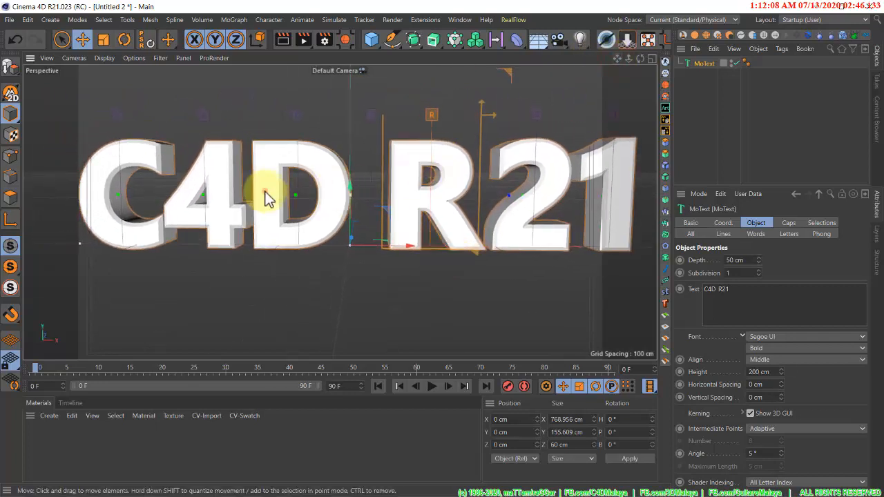
left_click_drag(256, 191, 298, 114, "alt")
left_click_drag(200, 113, 203, 113)
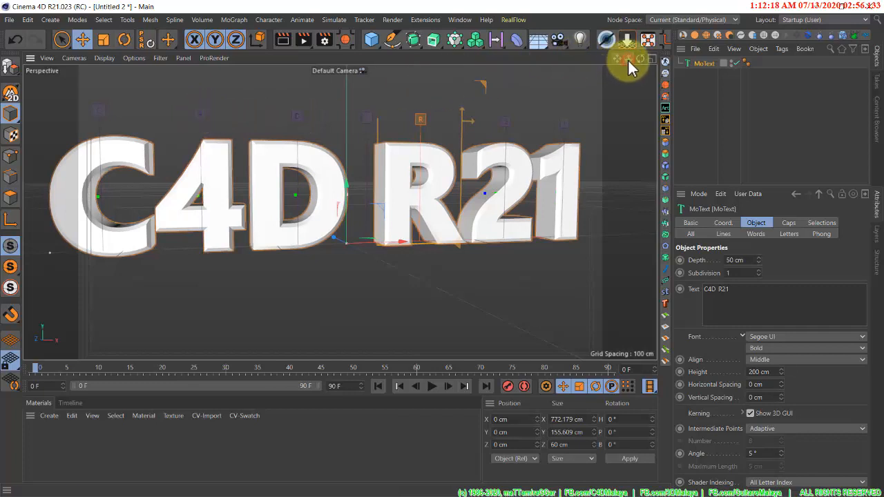
Step: Select the 3D kerning handles of all letters from C to 1 and enlarge the text to about 824 cm wide and 213 cm high
left_click_drag(628, 59, 438, 247)
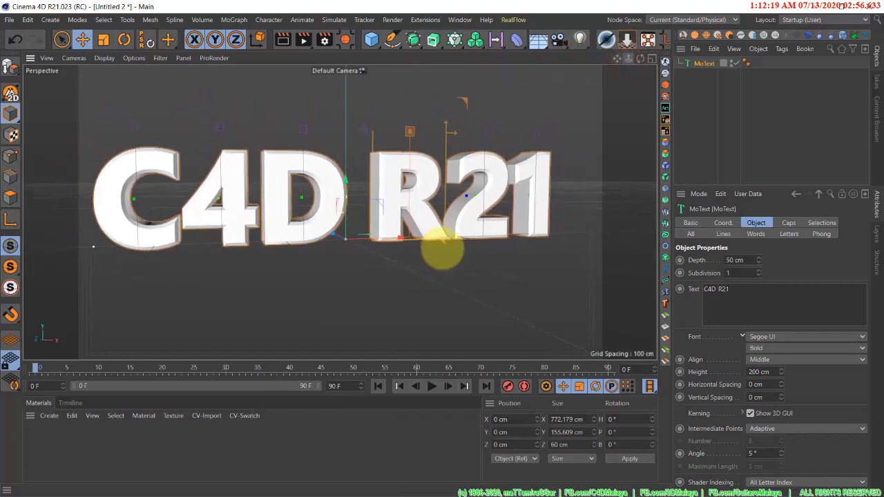
left_click(538, 135)
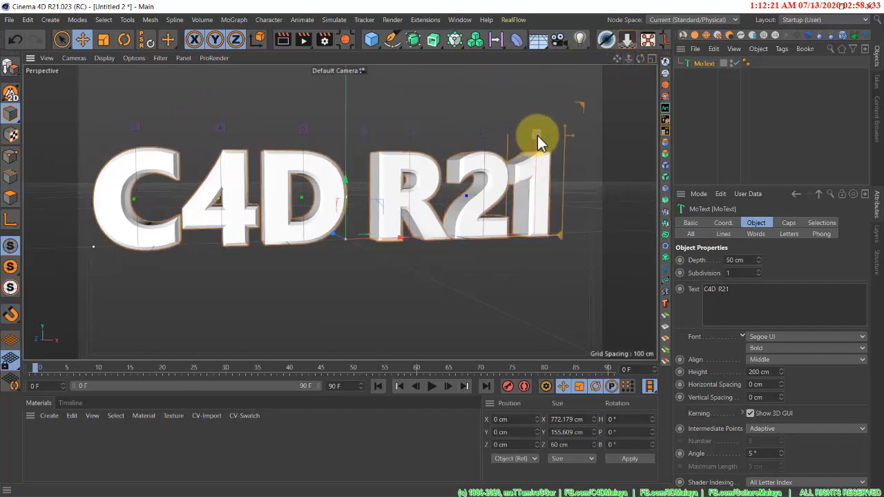
left_click(134, 125)
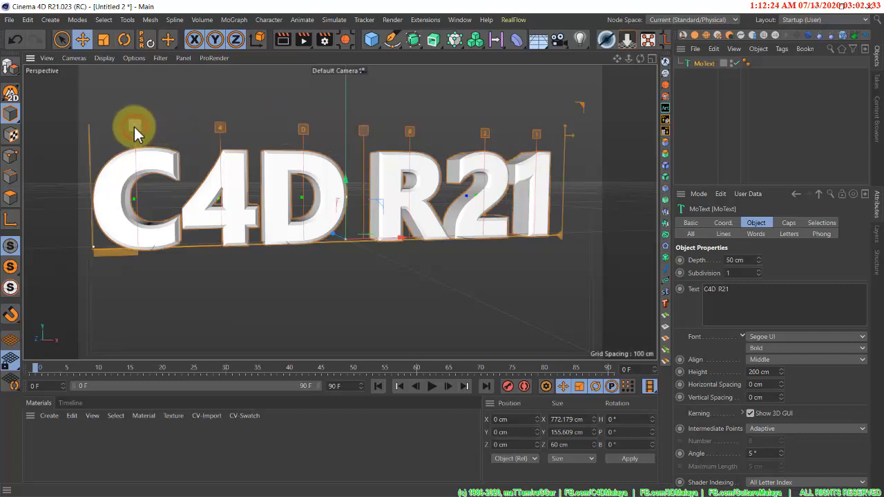
left_click_drag(454, 171, 436, 167, "alt")
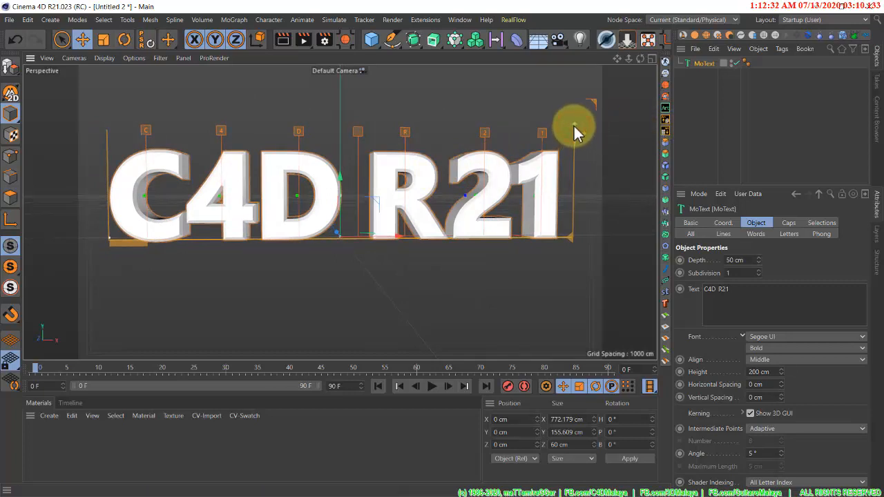
left_click_drag(573, 125, 624, 134)
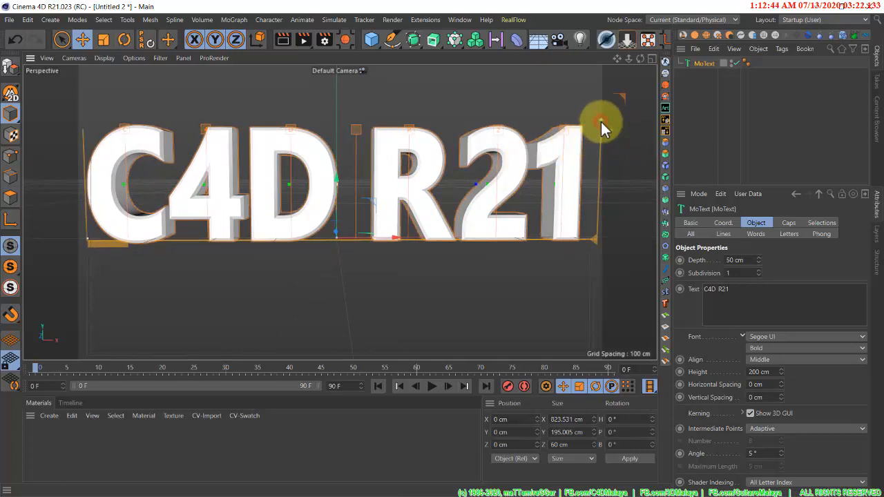
left_click_drag(601, 122, 601, 112)
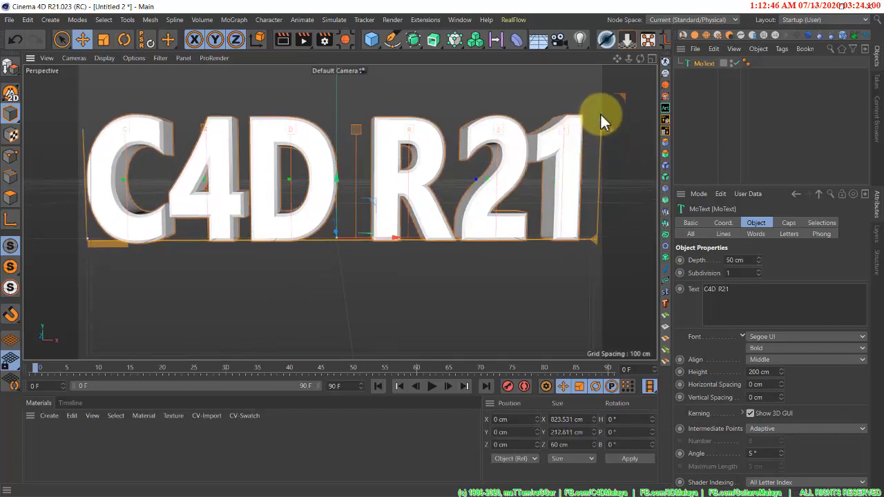
left_click_drag(508, 169, 563, 142, "alt")
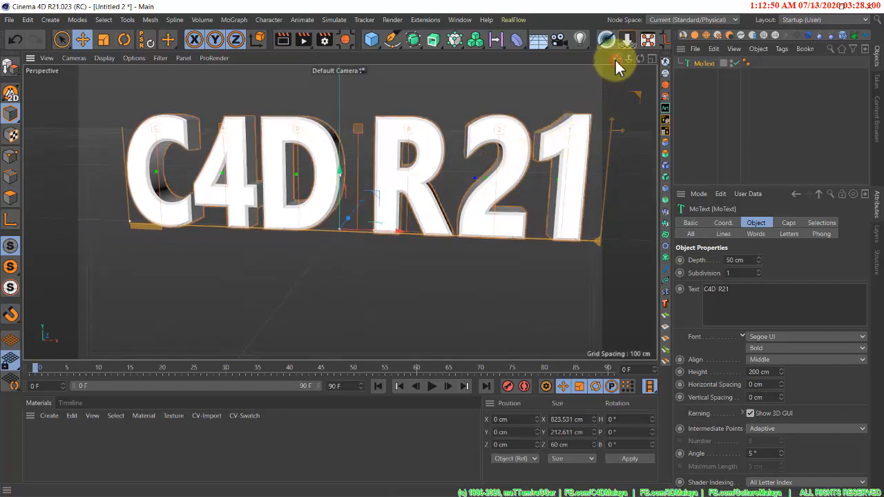
left_click_drag(615, 58, 442, 247)
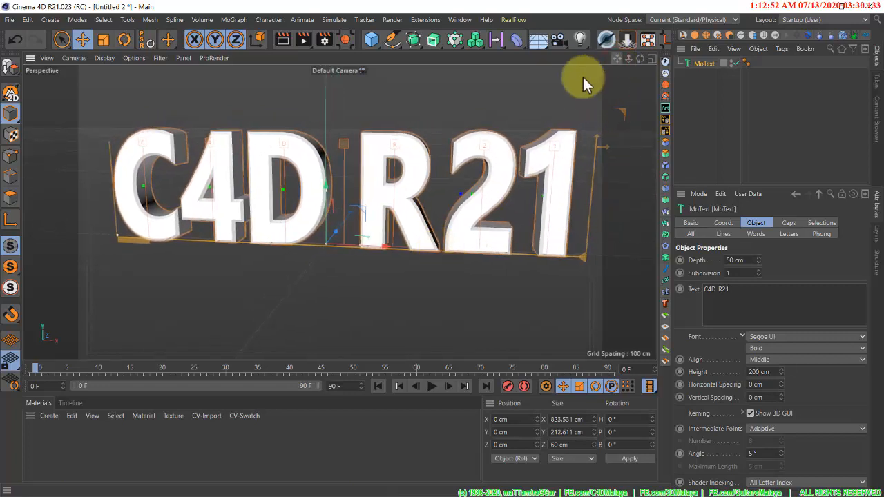
left_click(476, 43)
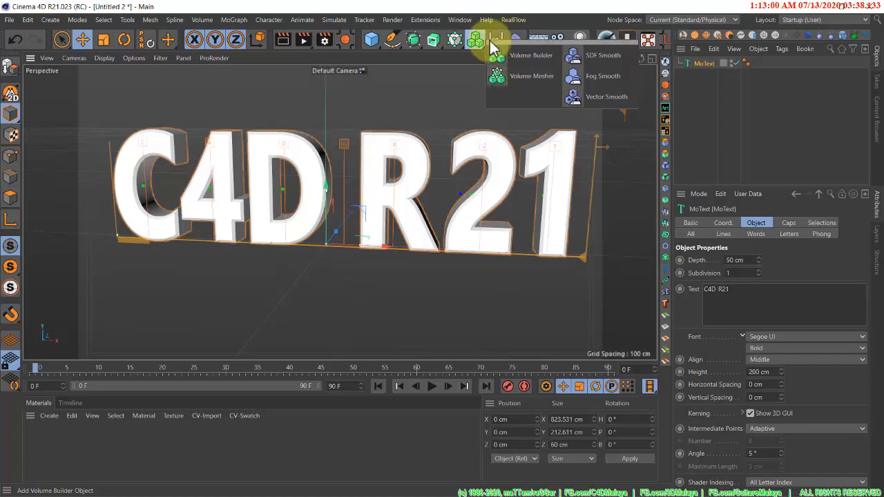
left_click(476, 43)
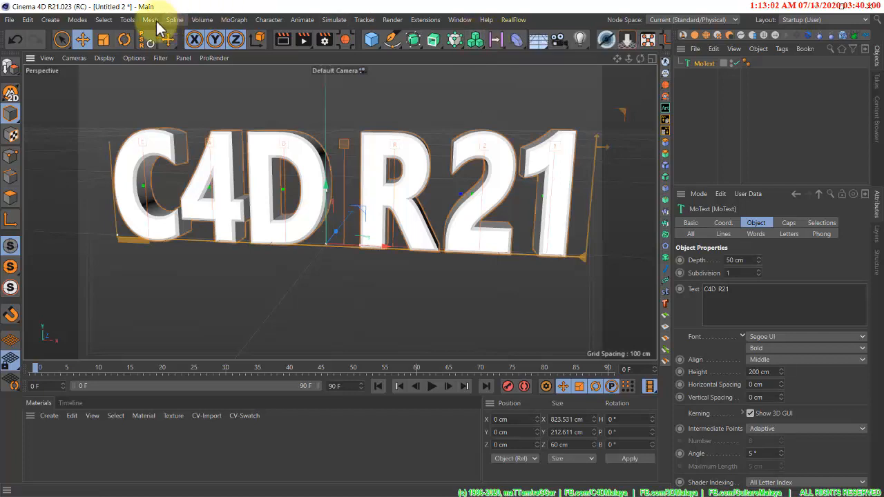
left_click(207, 22)
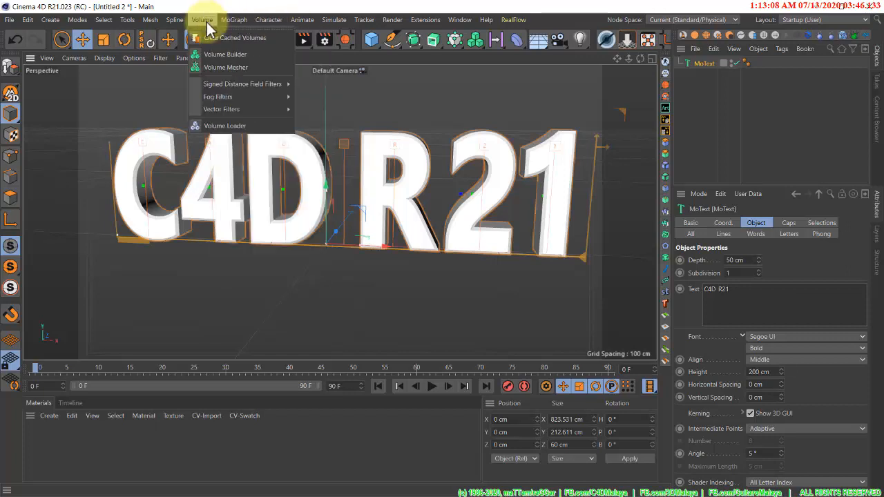
left_click(303, 7)
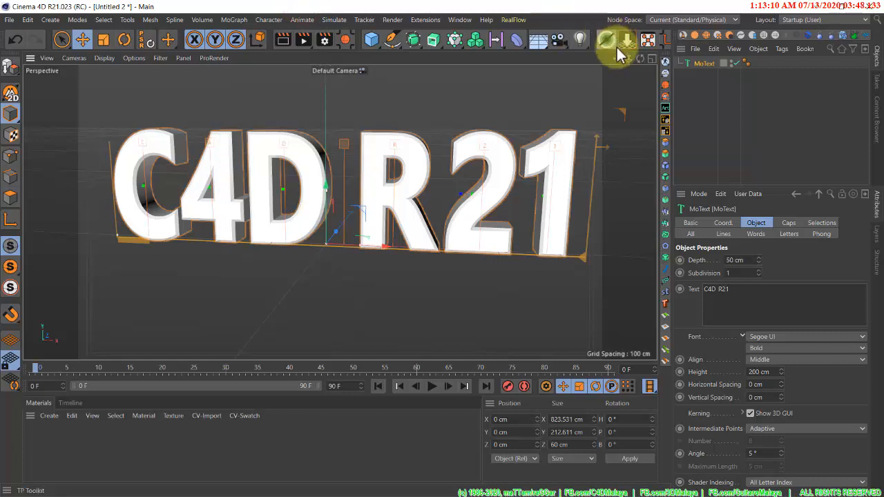
Step: Add a Volume Builder and a Volume Mesher to the scene, and make MoText a child of the Volume Builder
left_click(476, 42)
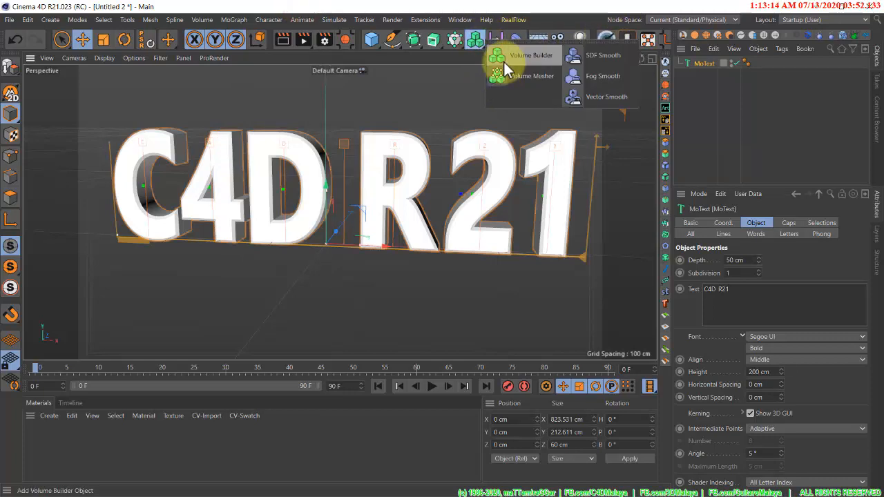
left_click(505, 62)
left_click(476, 40)
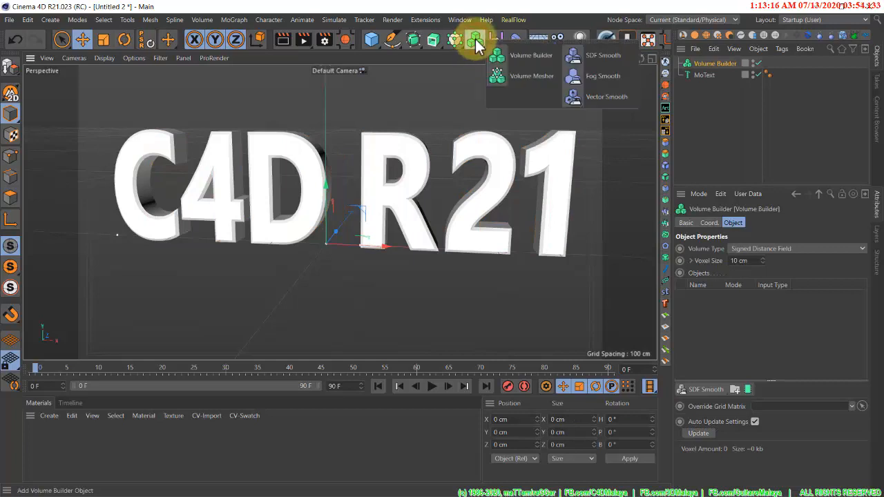
left_click(504, 74)
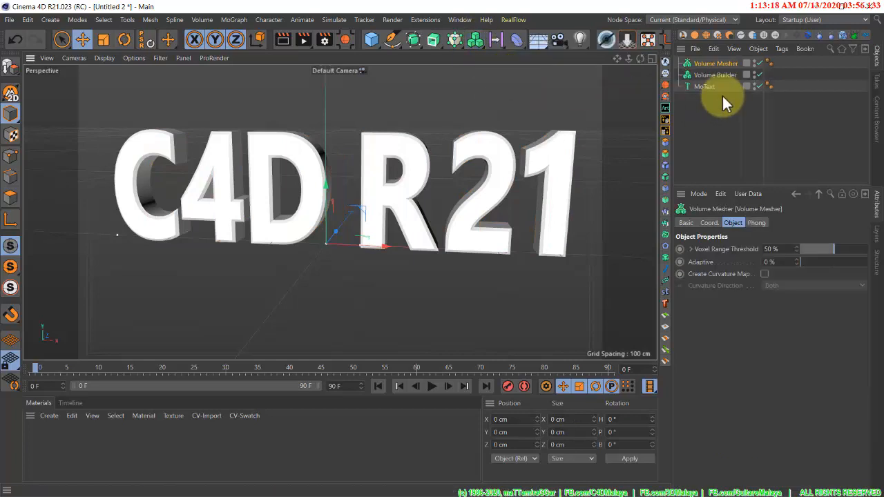
left_click_drag(705, 89, 717, 80)
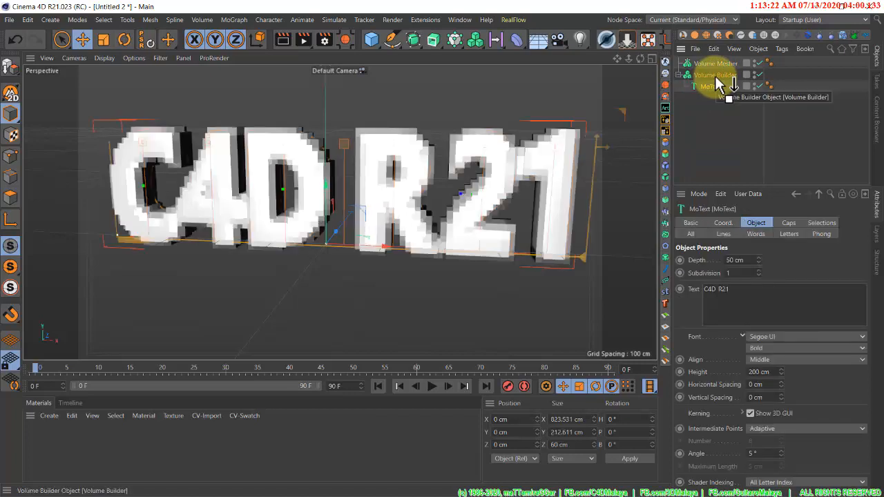
Step: Set the Volume Builder's voxel size to 4 cm
left_click(716, 78)
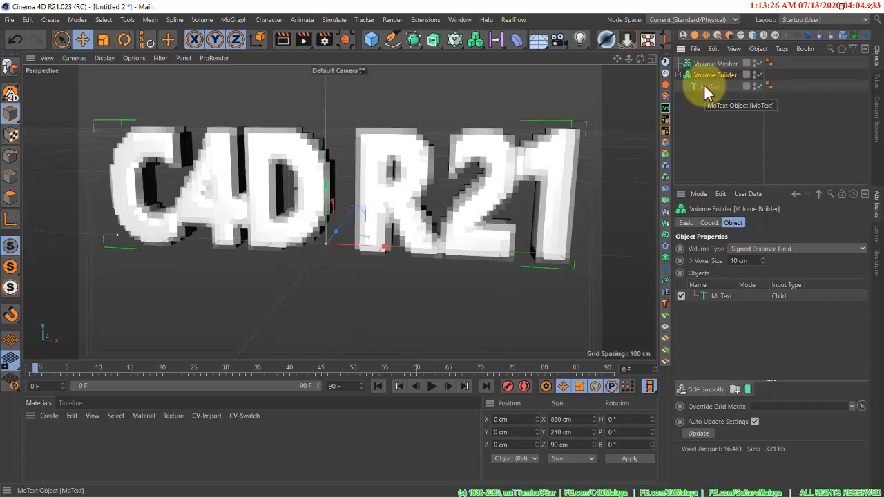
left_click_drag(629, 58, 523, 154)
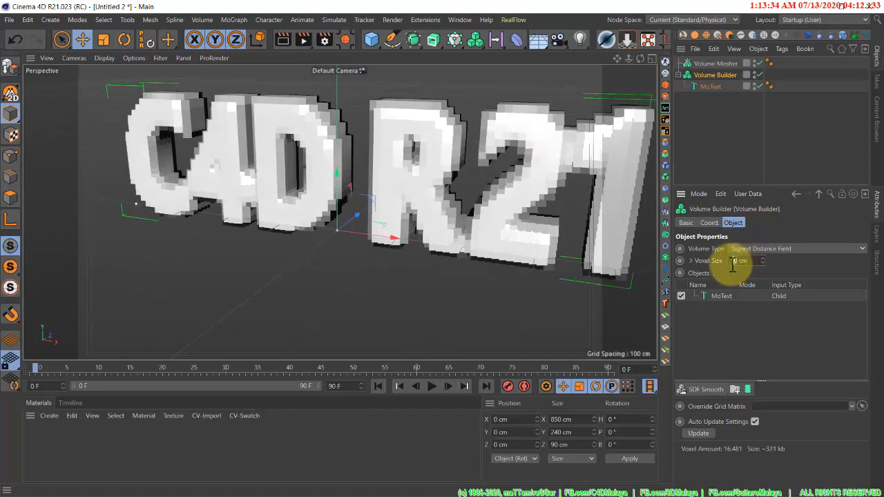
type("4")
key("Return")
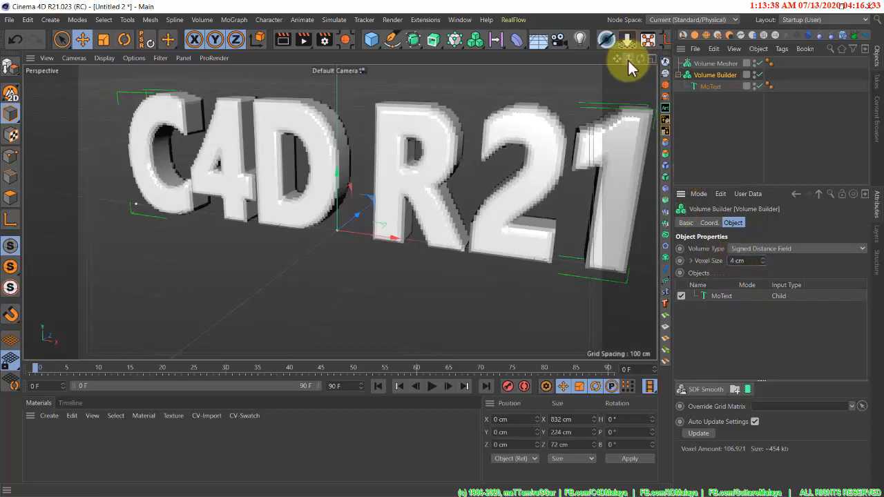
left_click_drag(628, 59, 443, 249)
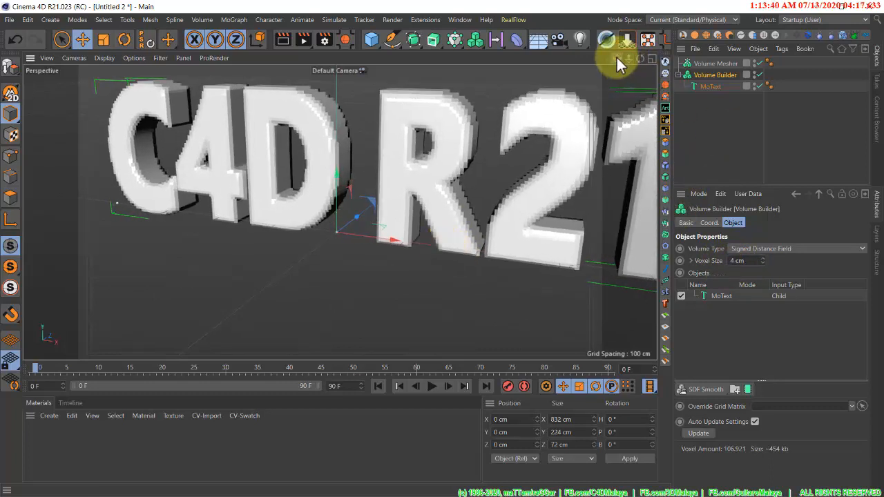
mouse_move(618, 59)
left_mouse_down()
mouse_move(442, 249)
mouse_move(618, 59)
left_mouse_up()
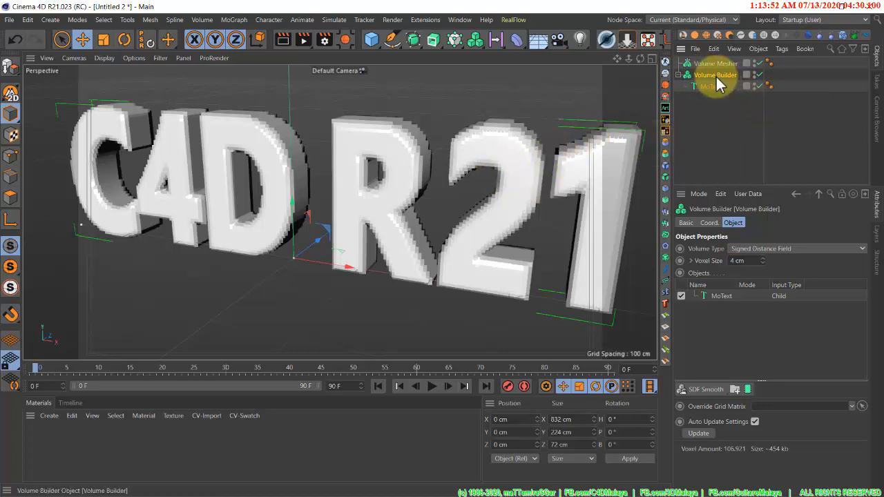
Step: Make the Volume Builder a child of the Volume Mesher, and dismiss the Smadav update offer without downloading it
left_click_drag(717, 77, 720, 68)
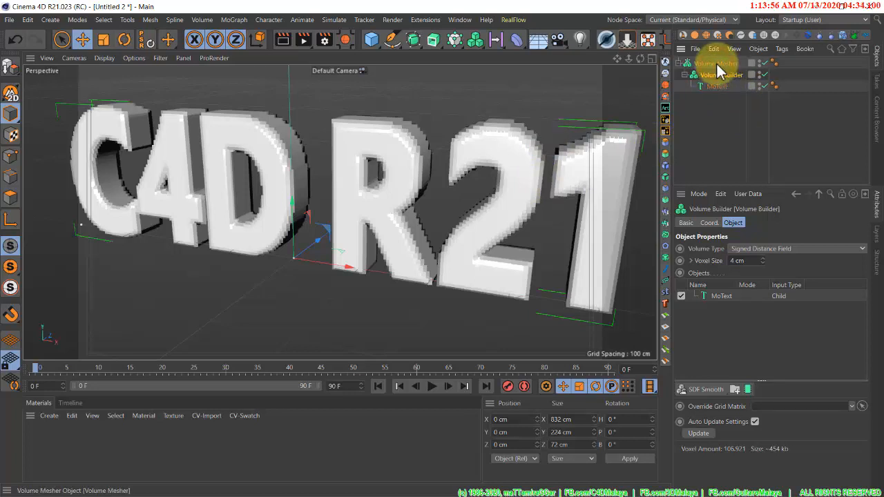
left_click(719, 65)
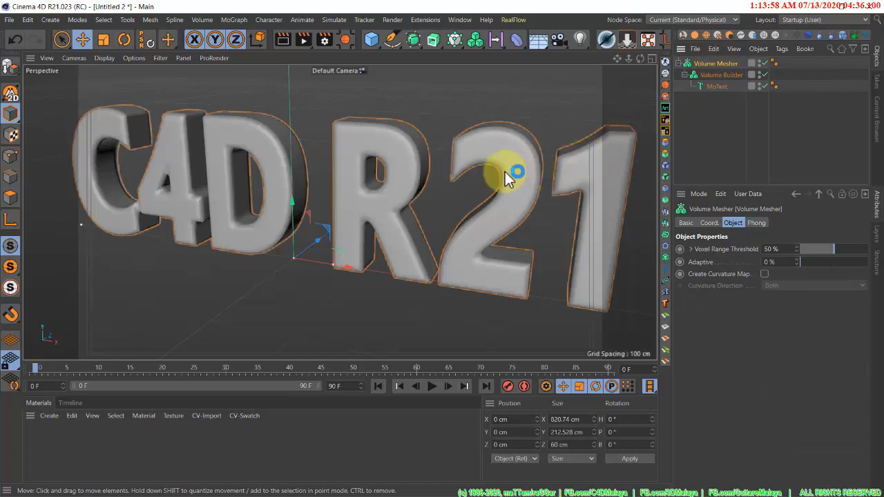
scroll(519, 169, "up", 2)
scroll(529, 162, "up", 2)
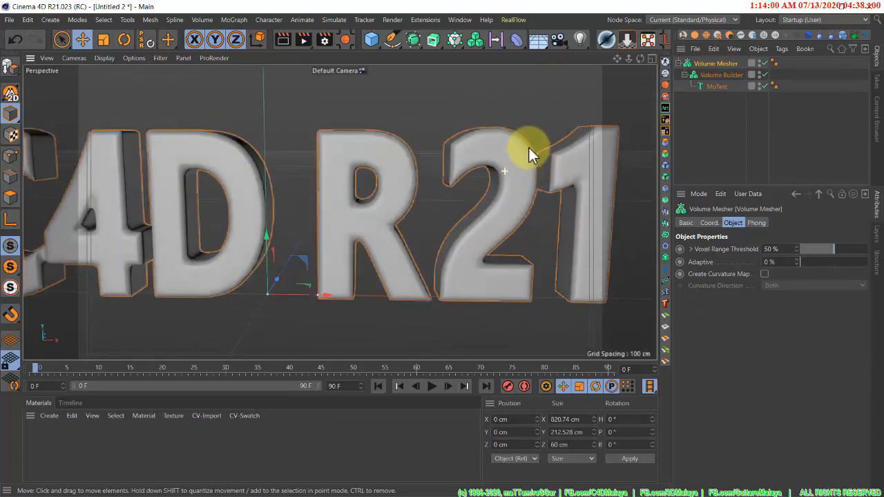
left_click_drag(528, 146, 583, 111, "alt")
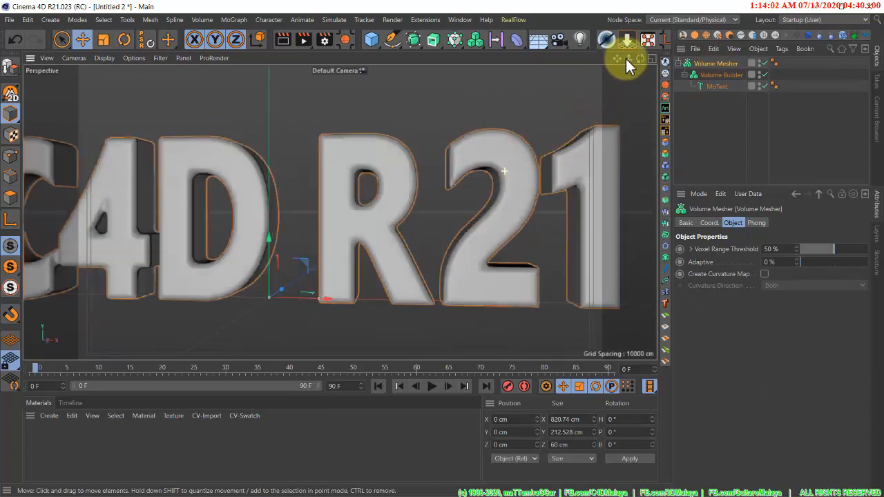
mouse_move(629, 59)
left_mouse_down()
mouse_move(441, 249)
mouse_move(624, 58)
left_mouse_up()
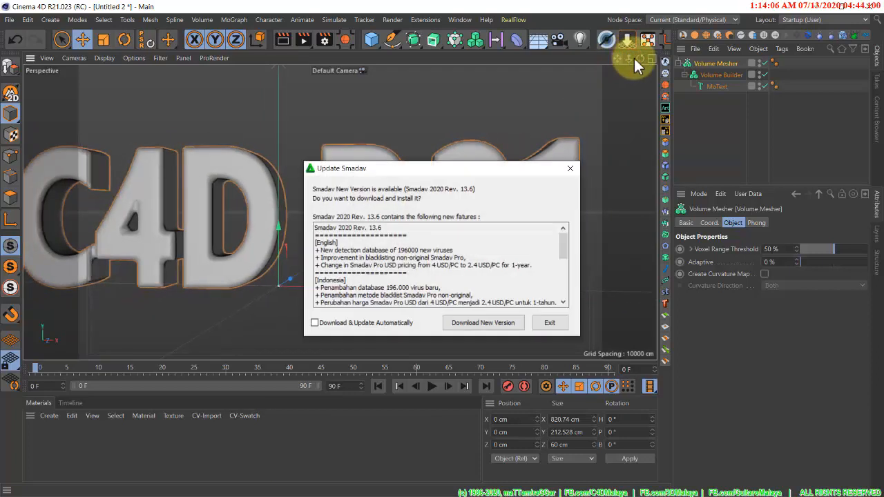
left_click(546, 321)
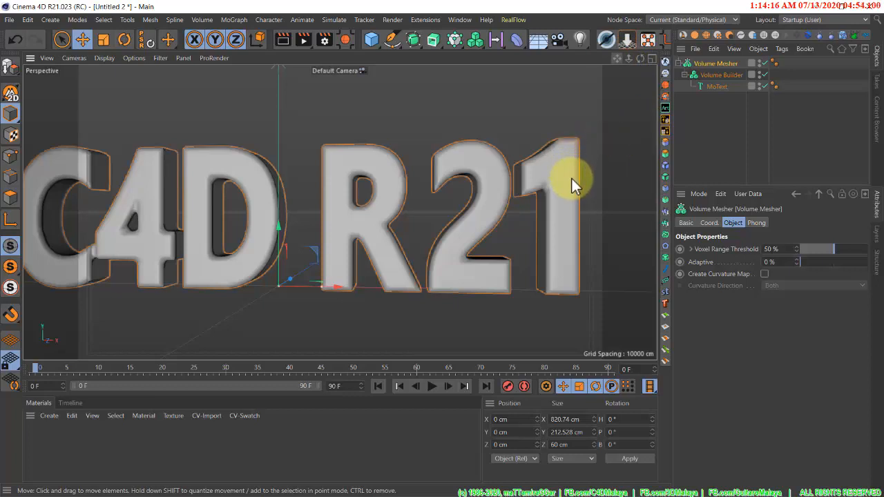
Step: Select MoText, display the mesh lines over the shaded text in the viewport and examine the mesh density of the letters
left_click(718, 87)
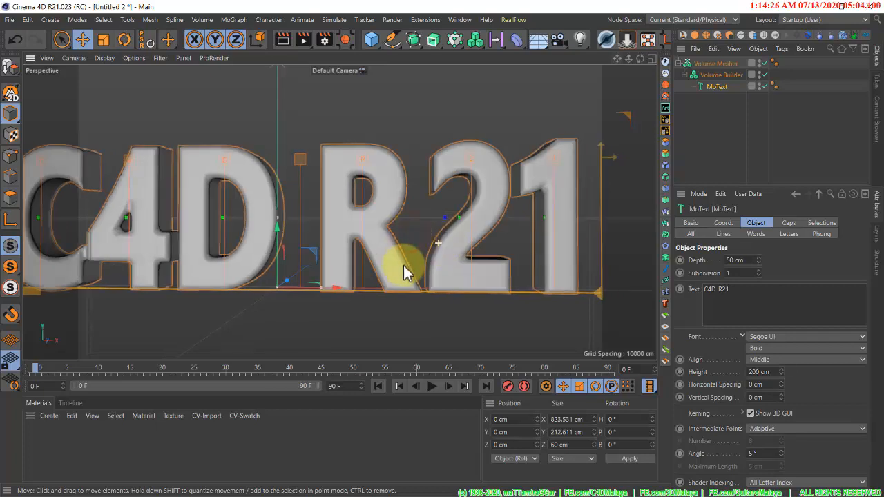
left_click_drag(403, 265, 404, 262, "alt")
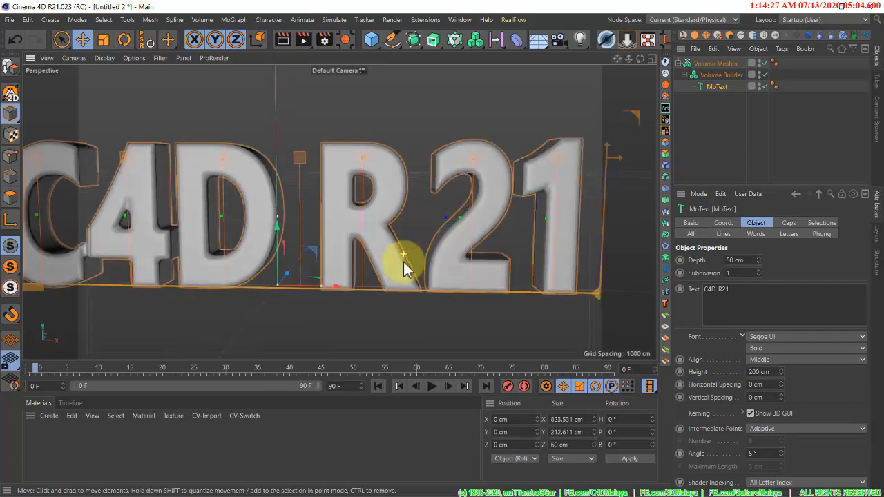
right_click(497, 176)
key("Escape")
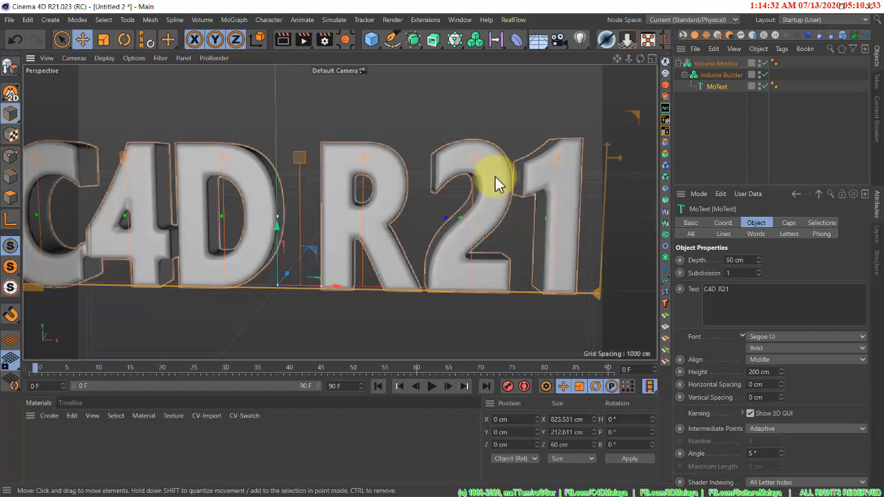
key("n")
key("b")
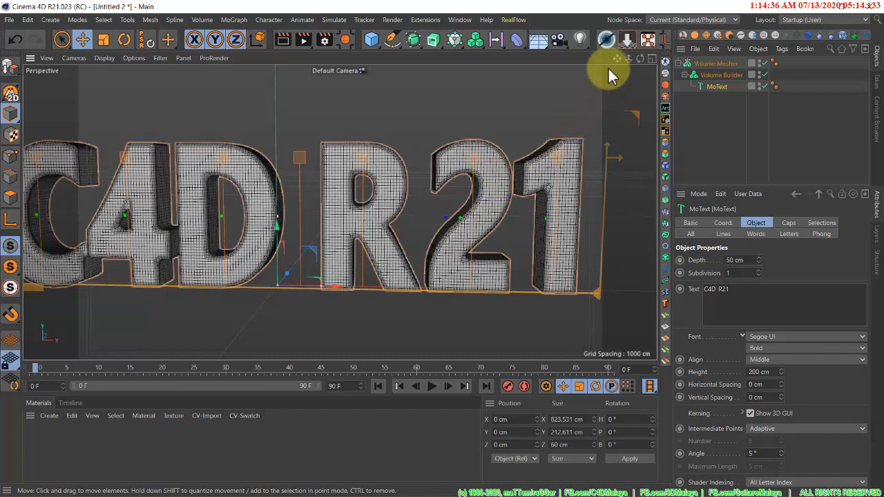
left_click_drag(618, 60, 443, 249)
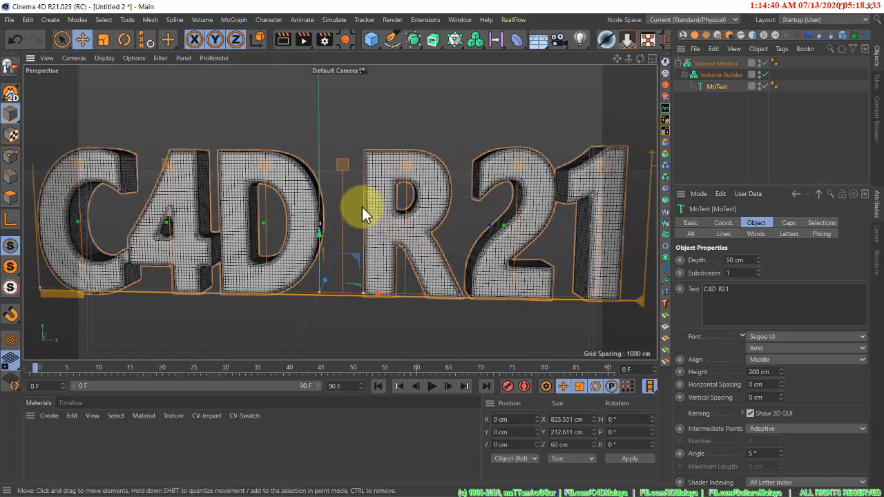
mouse_move(366, 207)
left_mouse_down("alt")
mouse_move(394, 213)
mouse_move(414, 250)
mouse_move(414, 236)
mouse_move(451, 225)
mouse_move(489, 228)
mouse_move(382, 209)
mouse_move(370, 197)
left_mouse_up("alt")
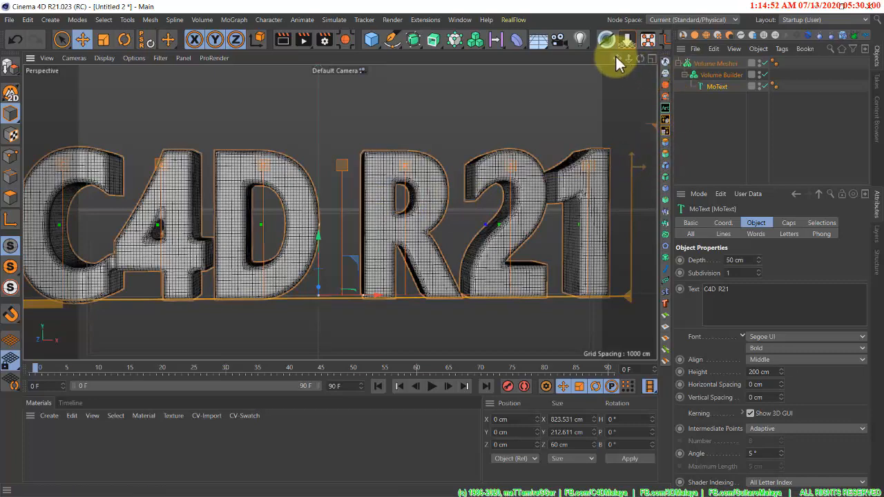
left_click_drag(619, 61, 606, 79)
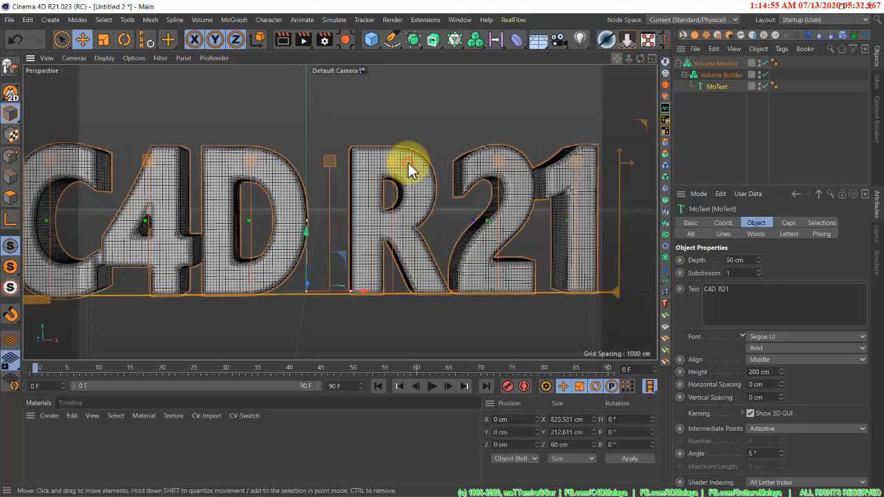
mouse_move(409, 170)
left_mouse_down("alt")
mouse_move(379, 179)
mouse_move(366, 203)
mouse_move(382, 185)
mouse_move(408, 181)
left_mouse_up("alt")
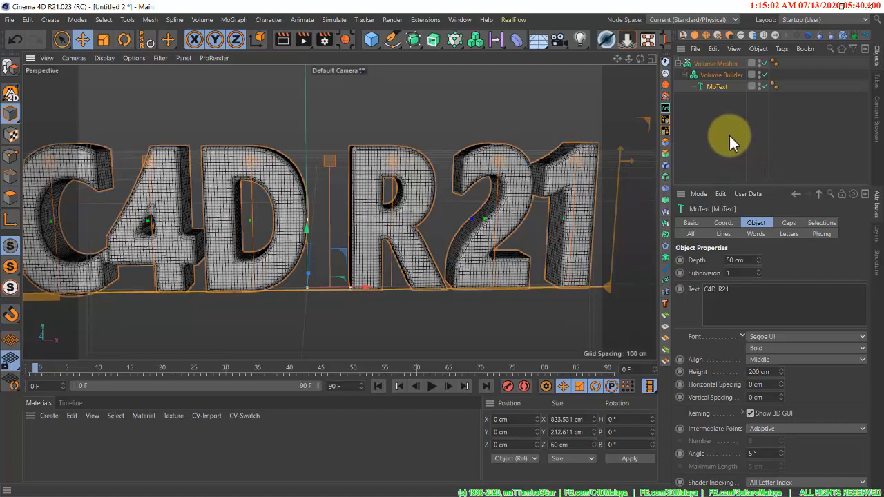
Step: Add an SDF Smooth filter above MoText in the Volume Builder's object list
left_click(719, 76)
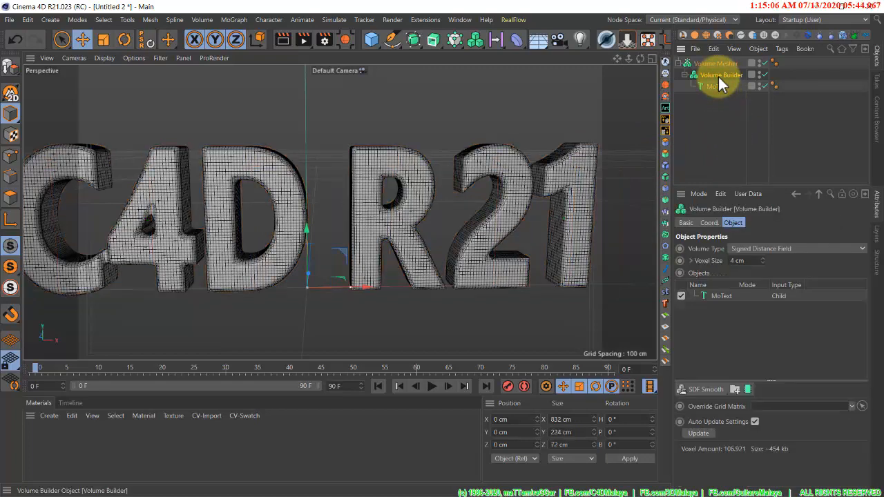
left_click(734, 223)
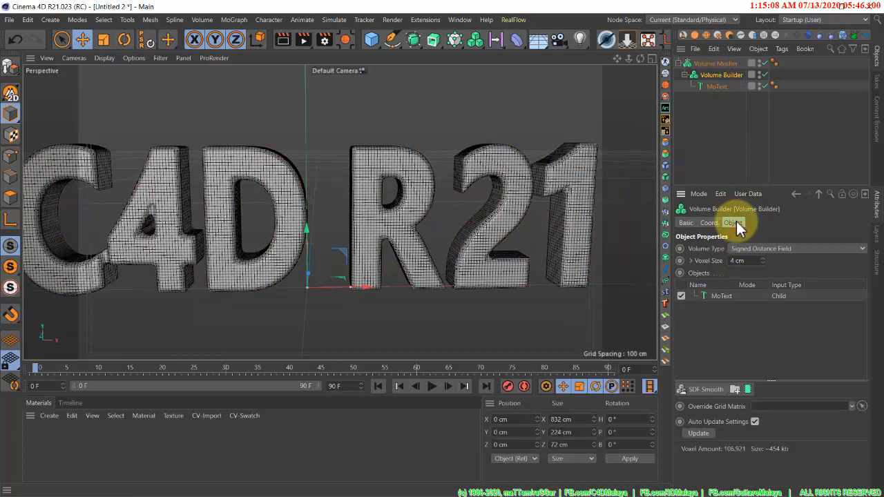
left_click(702, 391)
left_click(703, 401)
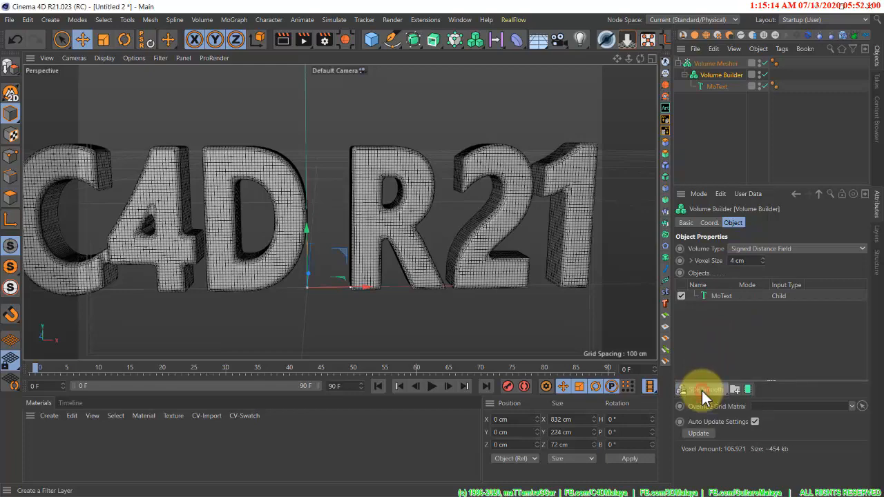
left_click(707, 387)
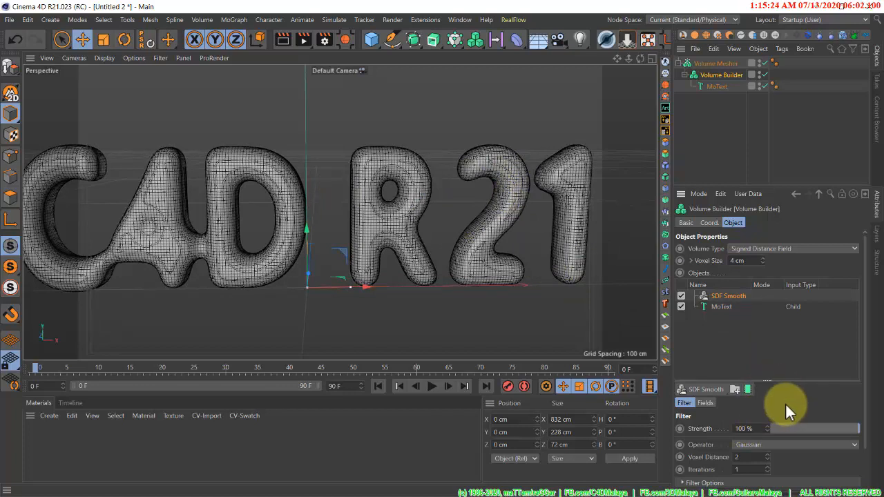
Step: Set the SDF Smooth filter's voxel distance to 1, try the Mean operator, and settle on the Median operator
scroll(785, 402, "down", 3)
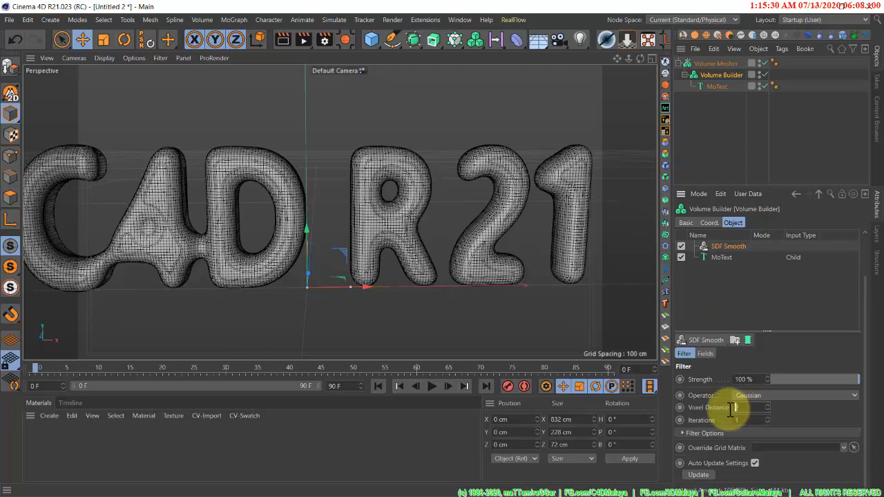
key("Return")
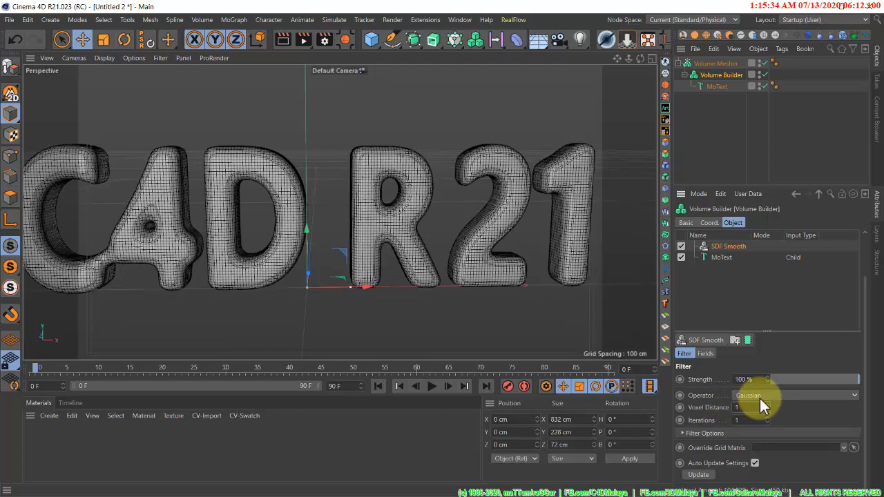
left_click(760, 398)
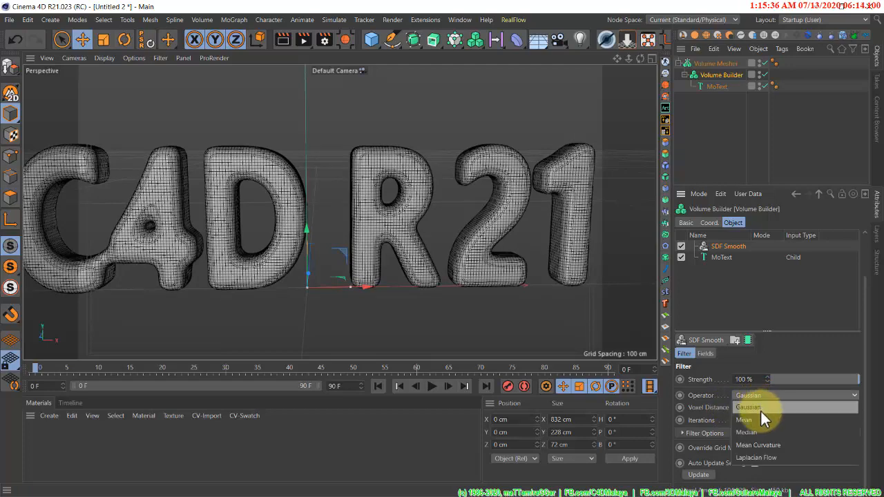
left_click(765, 419)
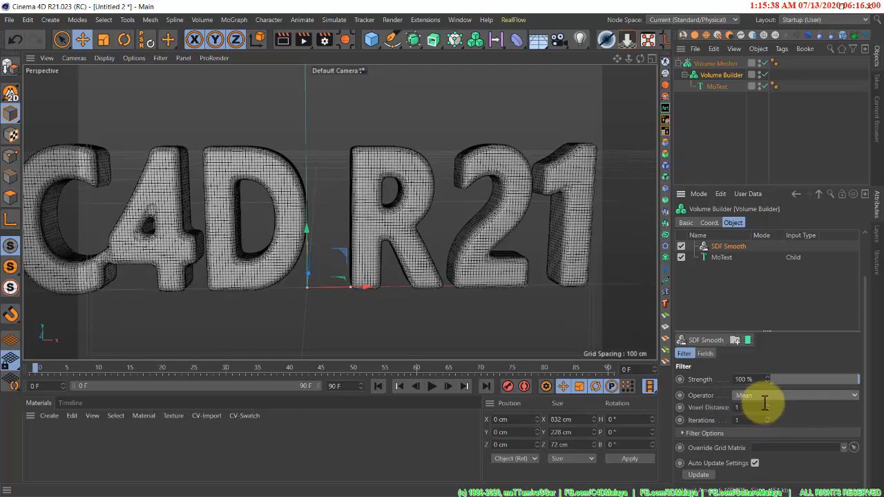
left_click(762, 398)
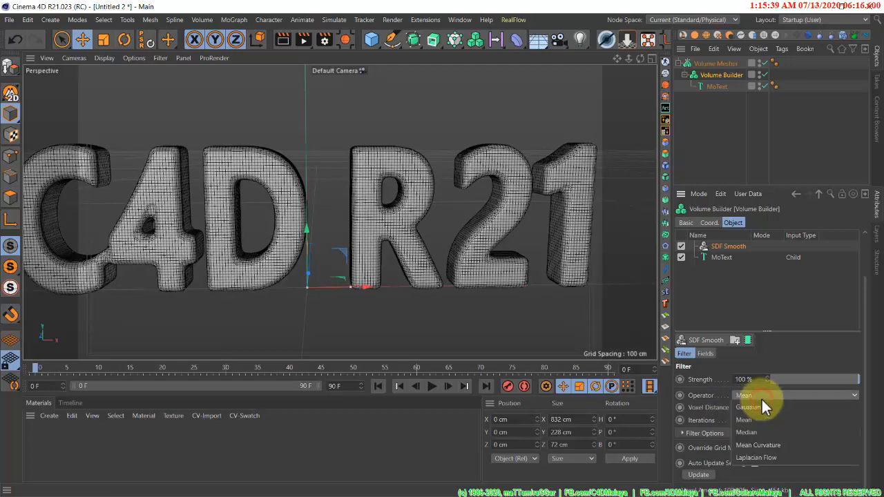
left_click(766, 433)
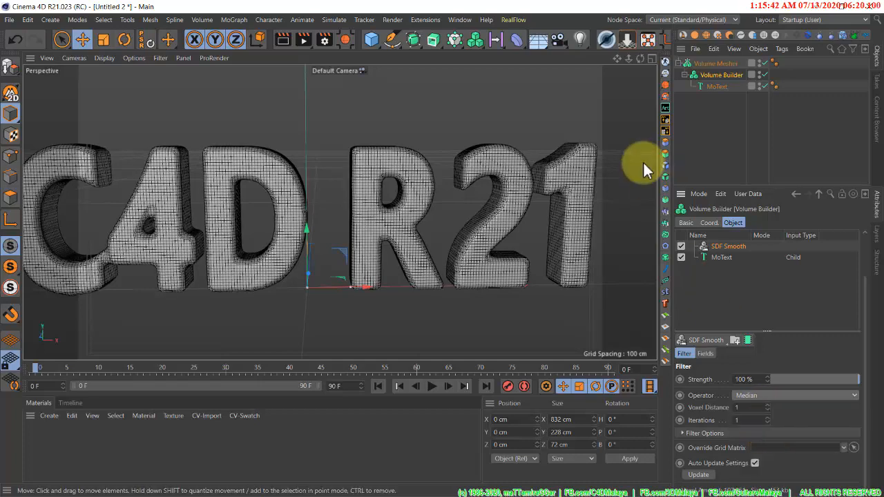
left_click_drag(378, 219, 391, 214, "alt")
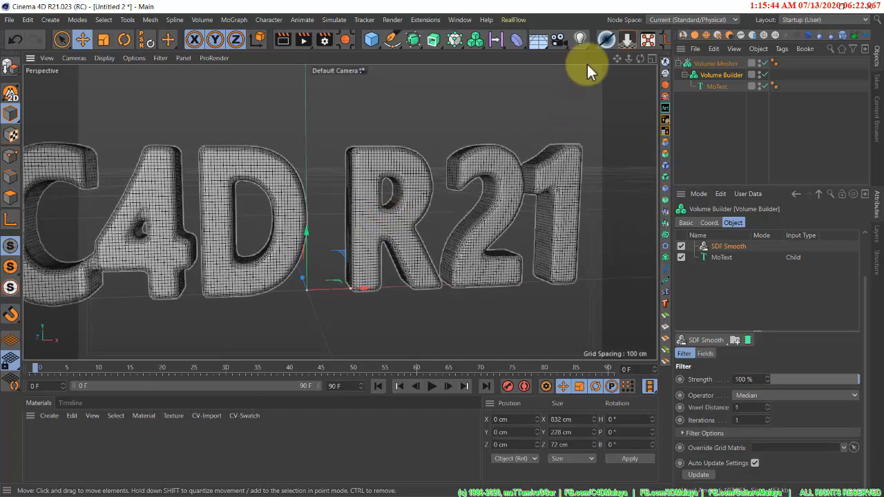
left_click_drag(618, 58, 748, 35)
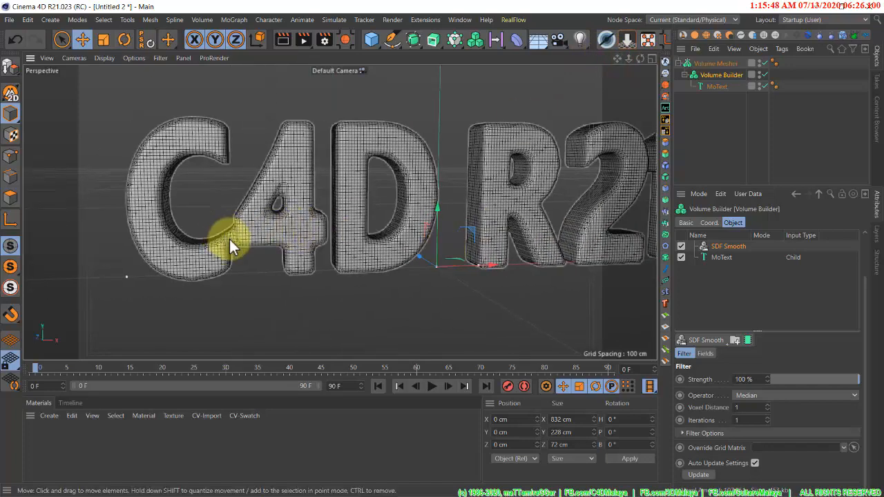
Step: Add an SDF Dilate and Erode filter to the Volume Builder and move it below SDF Smooth, directly above MoText
left_click(700, 340)
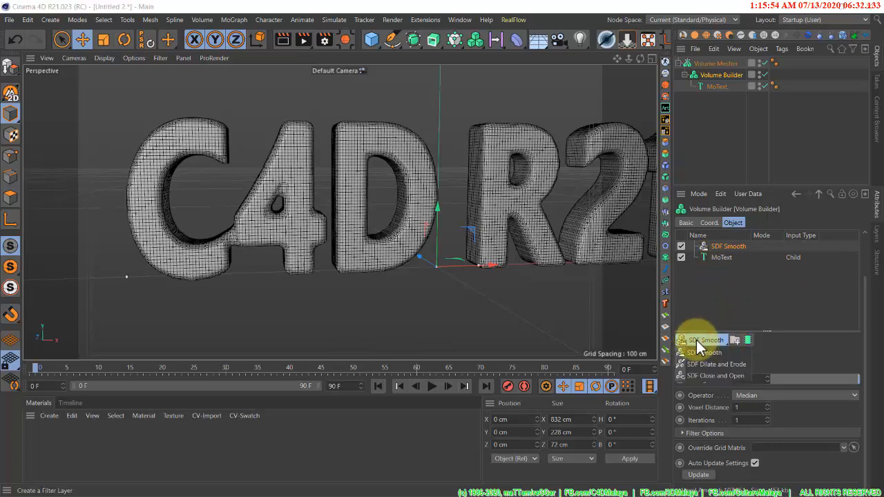
left_click(696, 365)
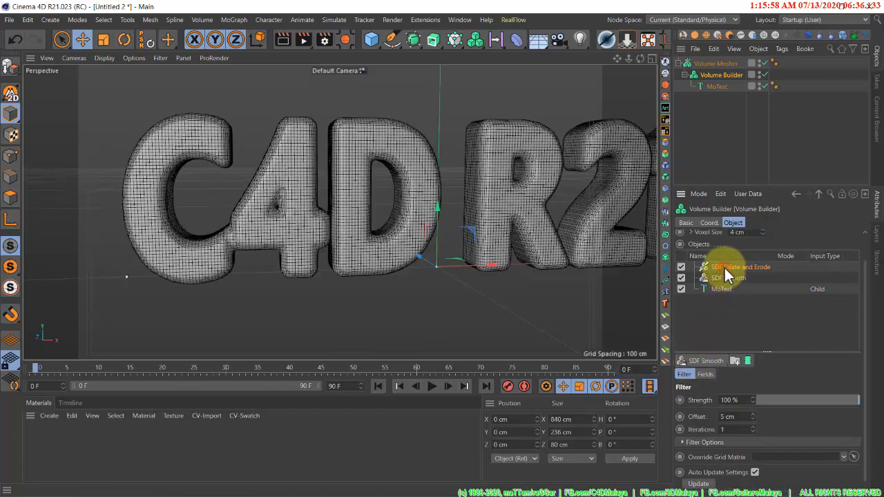
left_click_drag(724, 266, 726, 289)
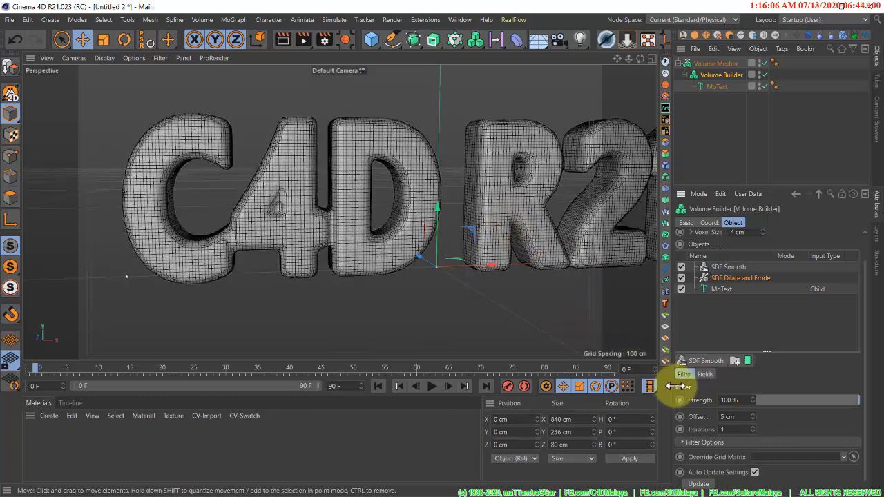
Step: Try offsets of -1 cm and -2 cm on the SDF Dilate and Erode filter to thin the letters
left_click(725, 417)
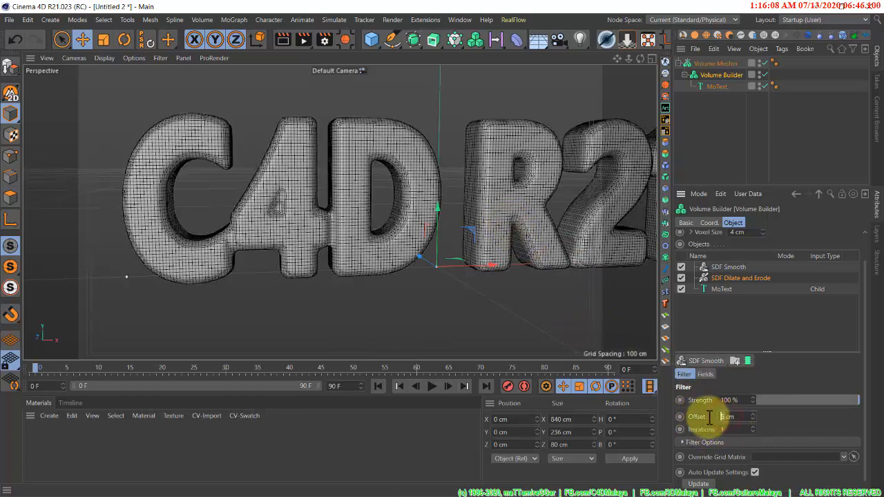
key("ctrl+a")
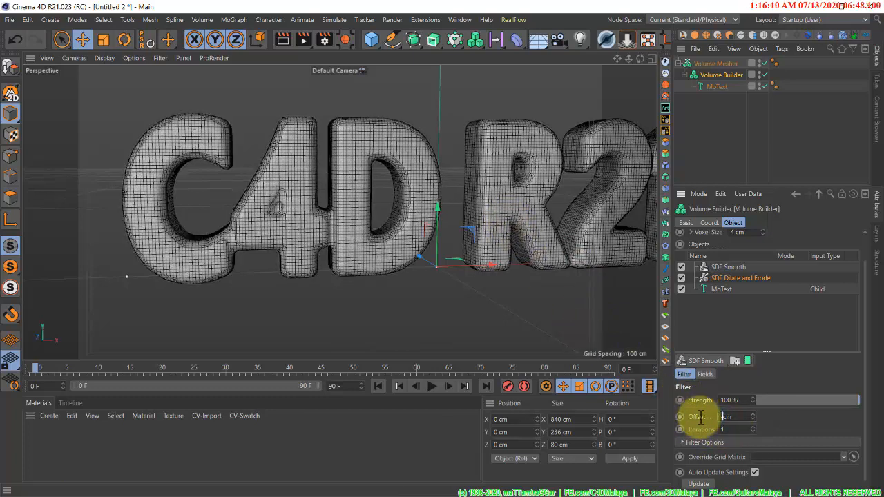
type("-1")
key("Return")
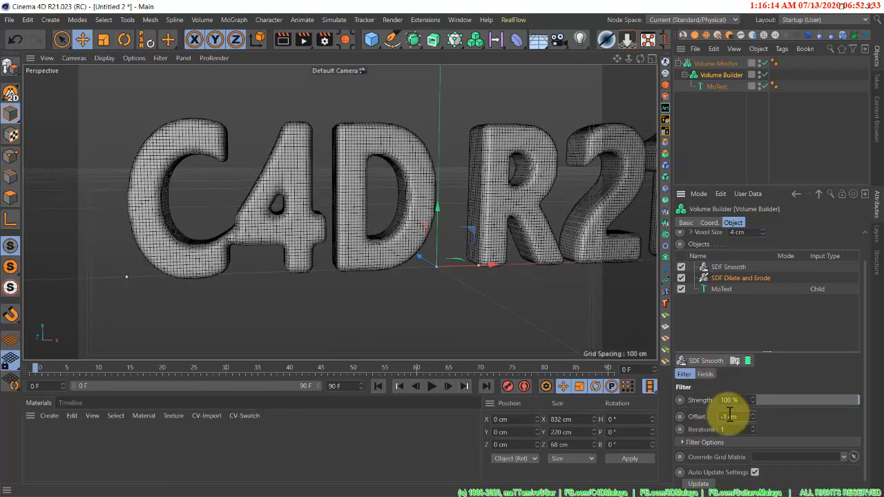
left_click(726, 417)
key("ctrl+a")
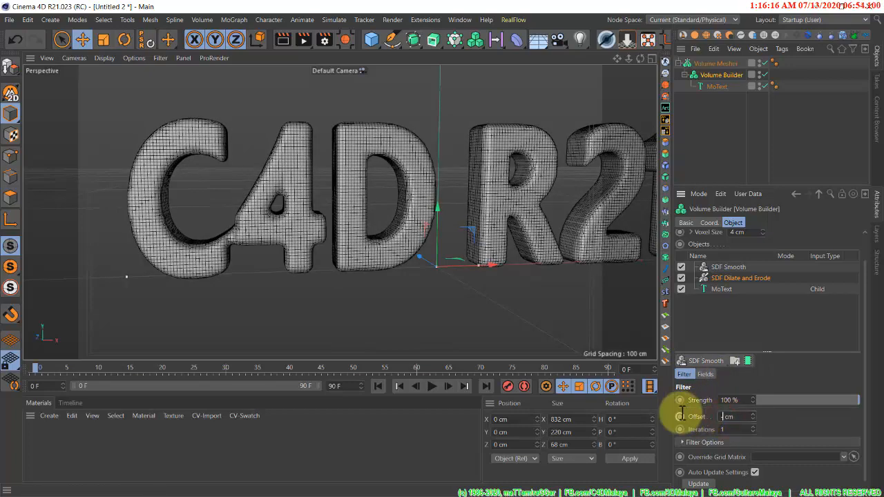
type("-2")
key("Return")
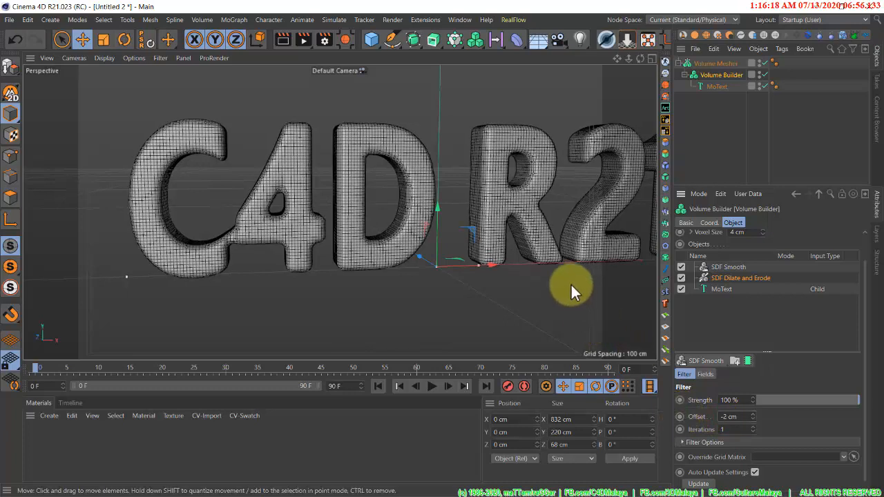
Step: Try an offset of 4 cm on the SDF Dilate and Erode filter to thicken the letters
left_click(728, 416)
key("Return")
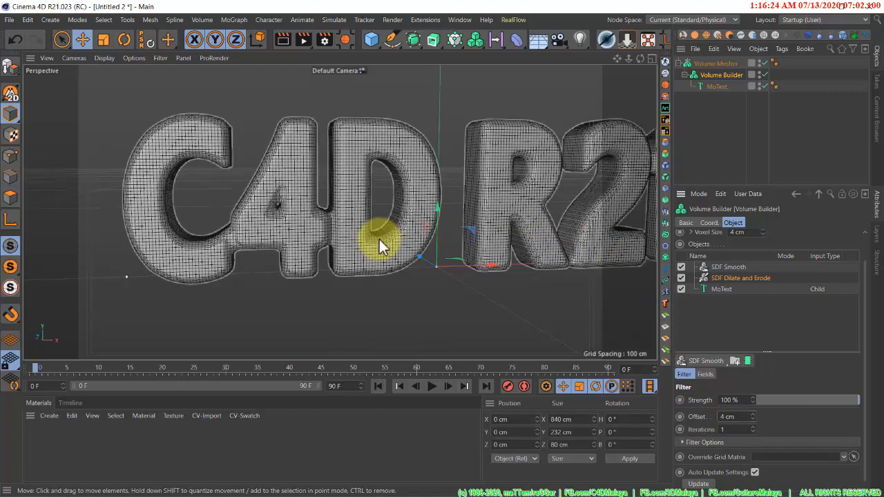
mouse_move(379, 239)
left_mouse_down("alt")
mouse_move(362, 238)
mouse_move(434, 242)
mouse_move(421, 259)
mouse_move(420, 246)
mouse_move(362, 237)
mouse_move(369, 241)
left_mouse_up("alt")
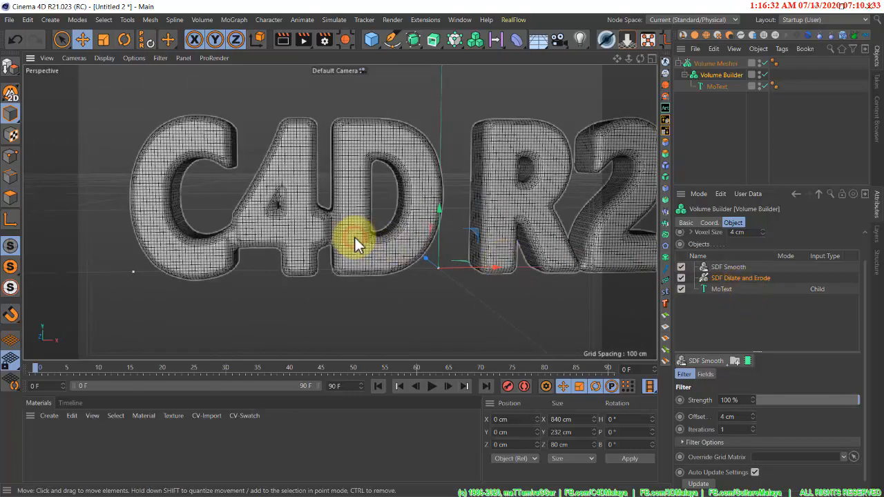
Step: Set the Volume Builder's voxel size to 3 cm and check the whole text in the viewport
left_click_drag(355, 237, 352, 236, "alt")
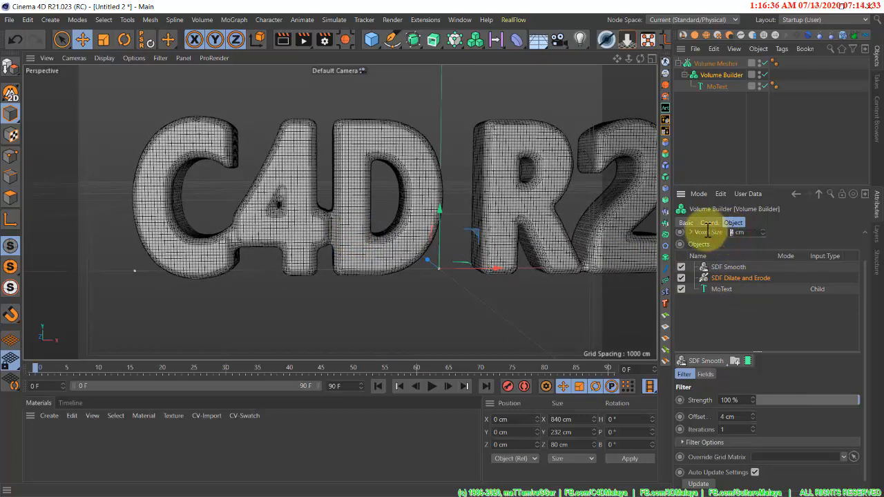
type("3")
key("Return")
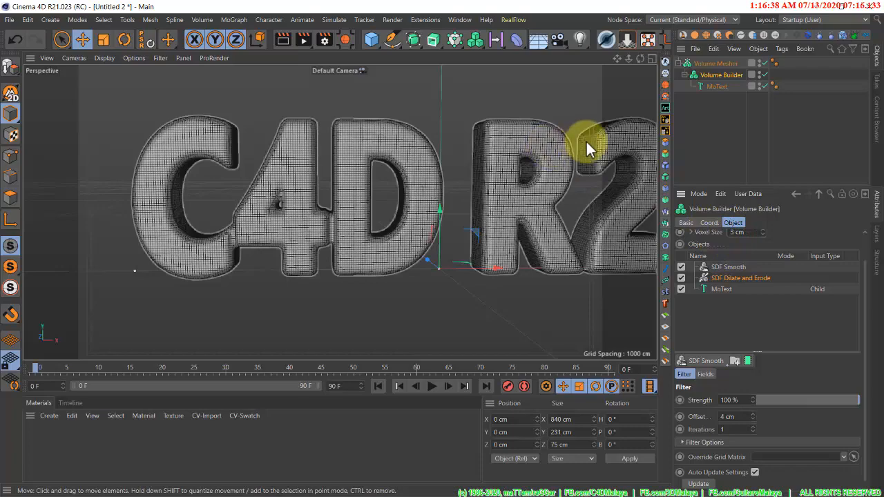
left_click_drag(619, 59, 440, 250)
left_click_drag(501, 186, 476, 185, "alt")
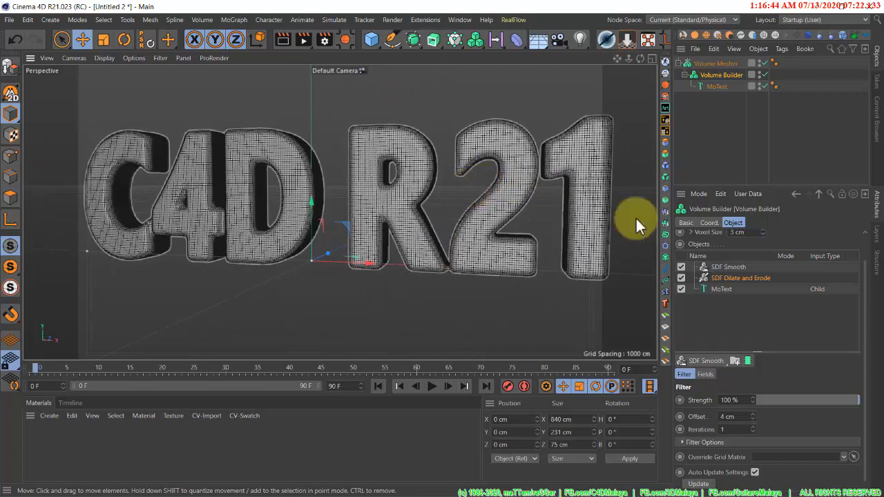
Step: Set the SDF Dilate and Erode filter's offset to 2 cm
left_click(728, 266)
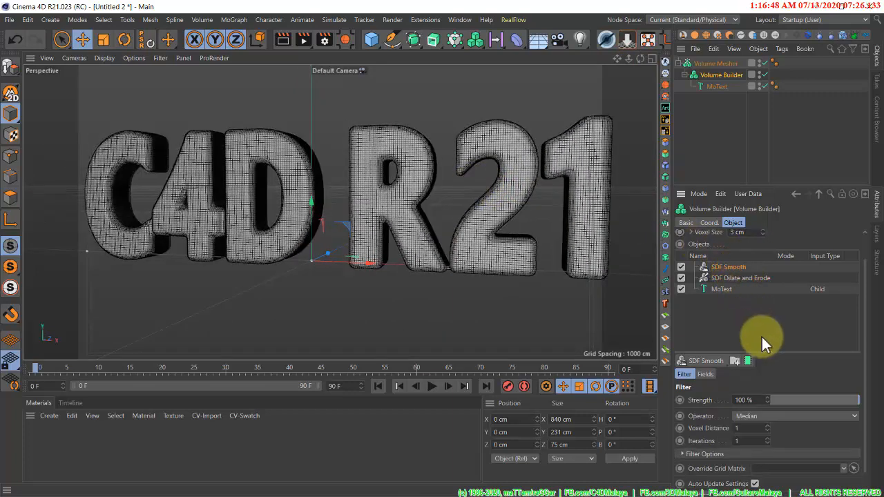
left_click(741, 278)
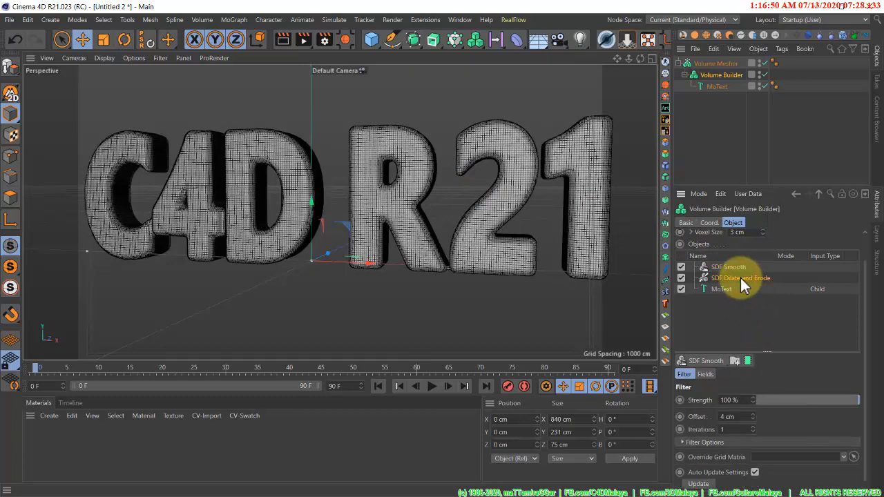
left_click_drag(726, 418, 704, 423)
type("2")
key("Return")
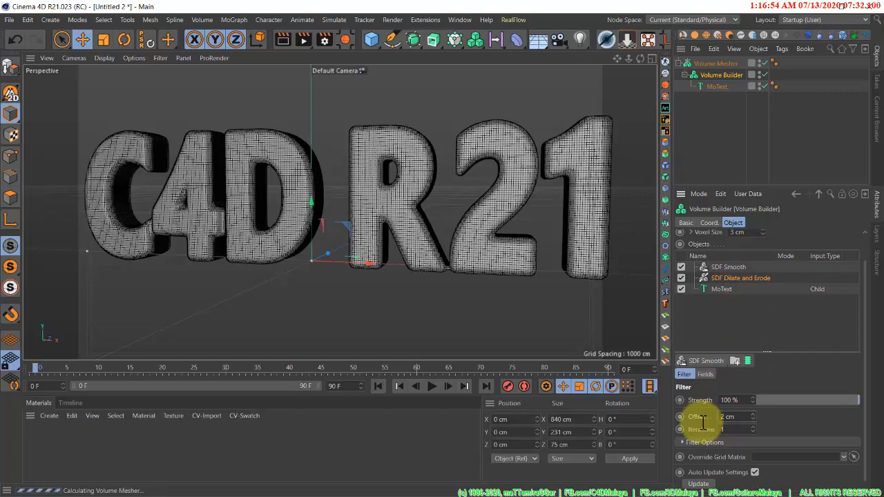
left_click_drag(360, 254, 384, 255, "alt")
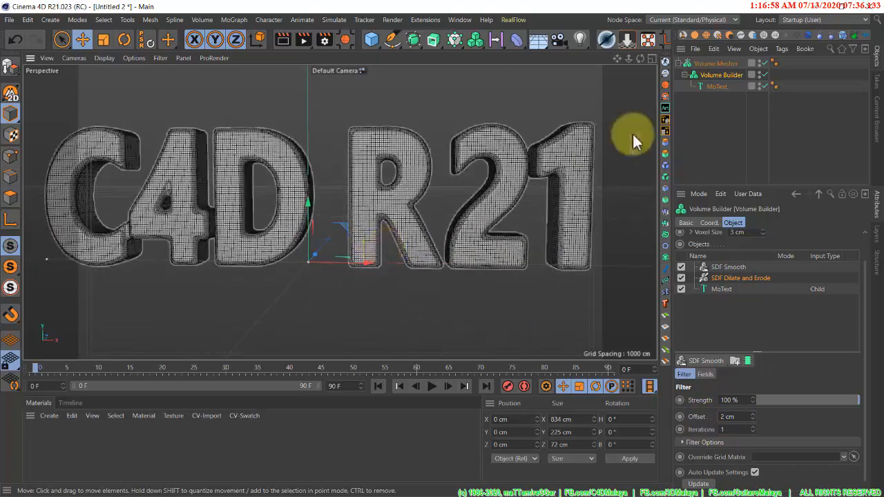
Step: Select MoText and slightly widen the kerning between the letters C, 4 and D so they stop touching
left_click(717, 86)
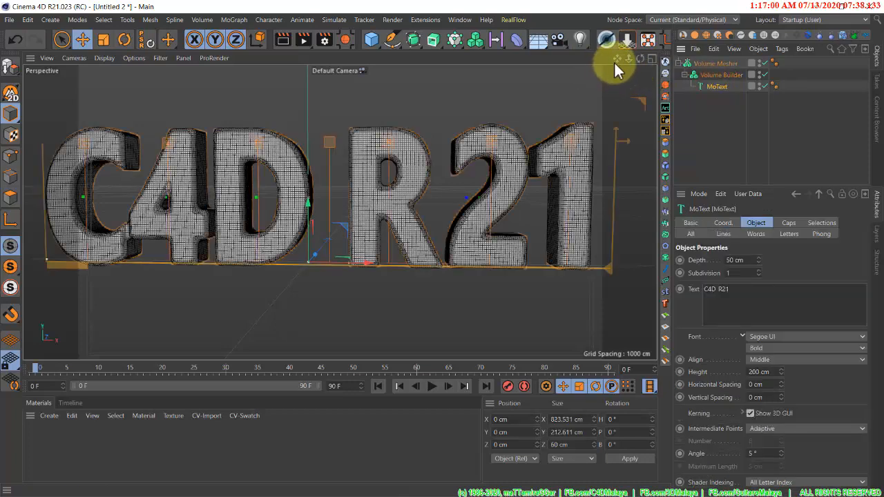
scroll(442, 248, "up", 3)
left_click_drag(441, 245, 339, 134, "alt")
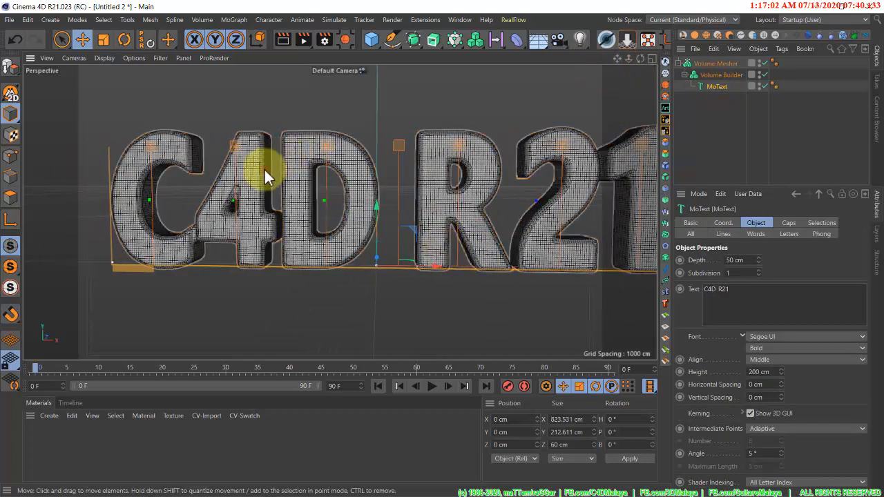
left_click_drag(267, 173, 290, 152, "alt")
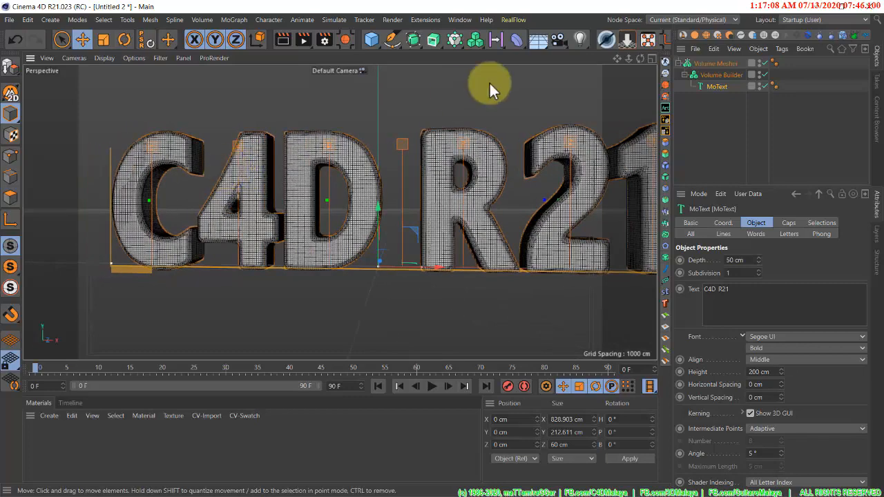
left_click_drag(438, 247, 437, 247, "alt")
Step: Add a cube, raise it to about 103 cm on Y at mid-height of the text, and flatten it to about 3.8 cm
left_click(373, 49)
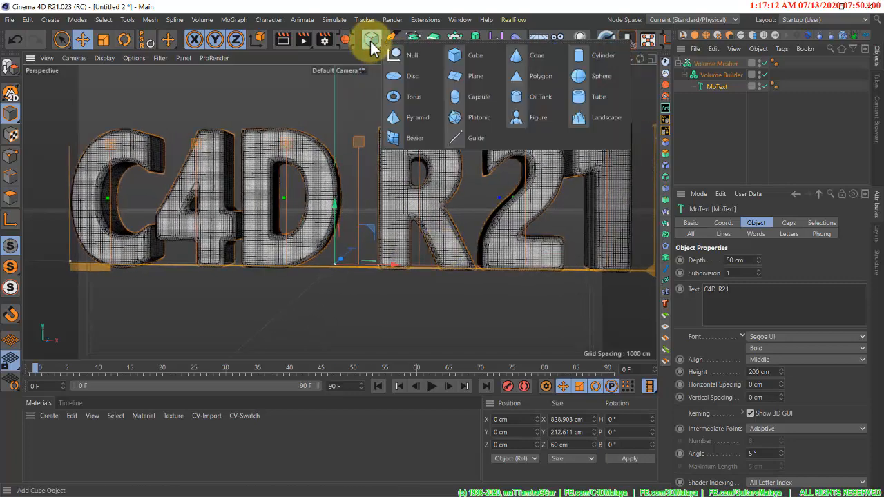
left_click(472, 56)
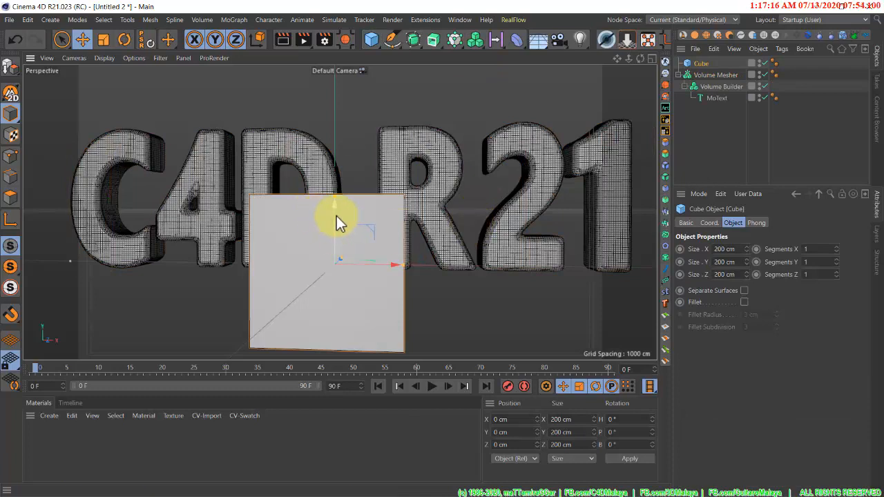
left_click_drag(336, 216, 344, 193)
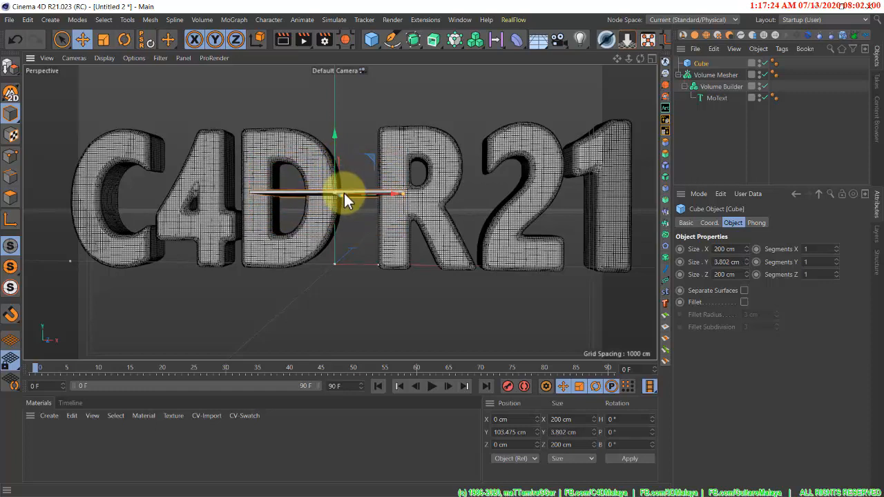
Step: Stretch the flat cube along X to about 869 cm so it spans the whole text
left_click_drag(404, 195, 617, 187)
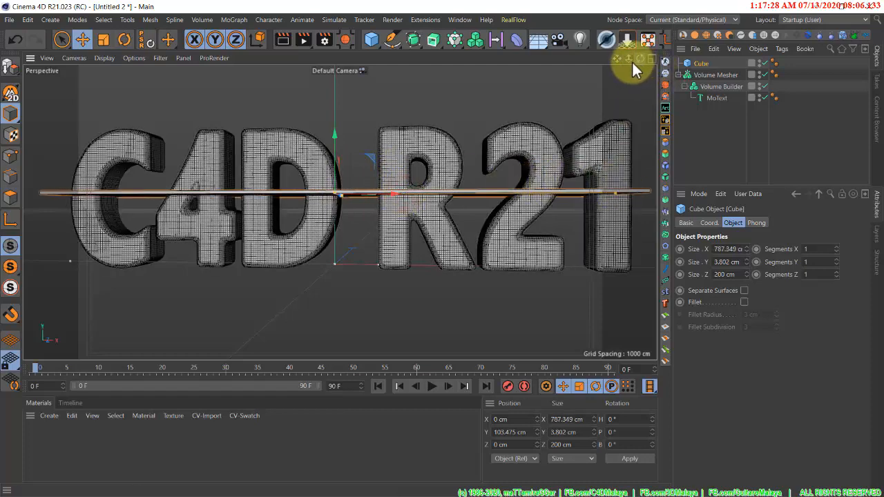
left_click_drag(630, 59, 442, 245)
left_click_drag(450, 211, 448, 236, "alt")
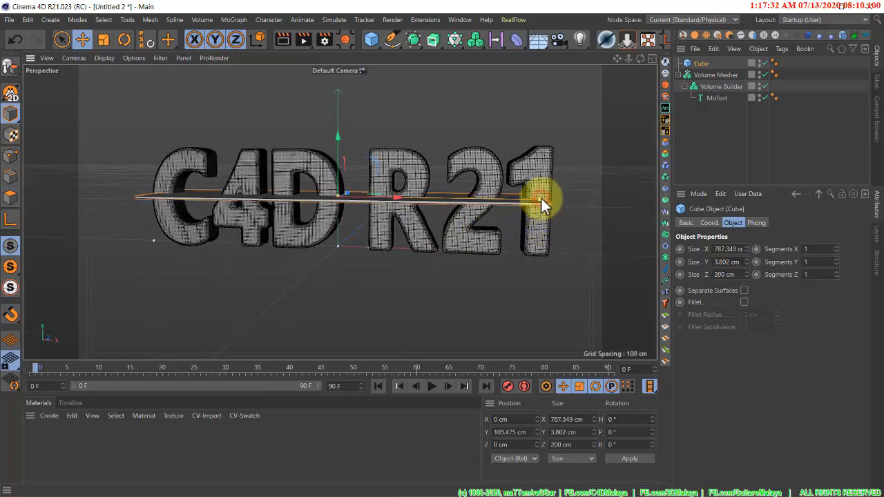
left_click_drag(542, 198, 543, 219)
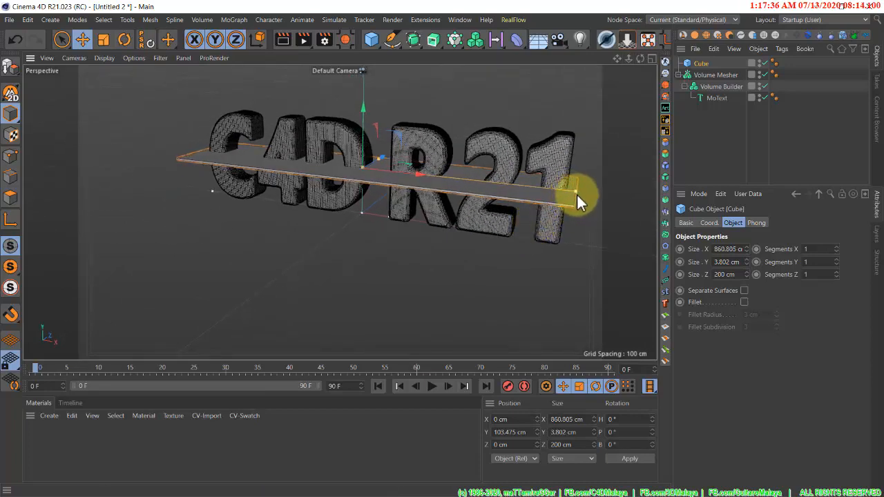
left_click_drag(576, 194, 448, 181)
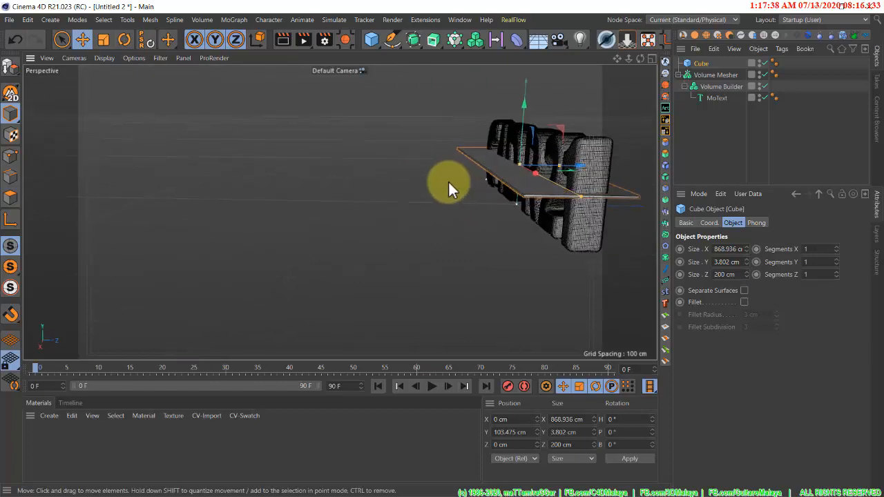
Step: Reduce the cube's depth to about 87.4 cm and position it at about 24.9 cm on Z around the letters
left_click_drag(583, 165, 603, 168)
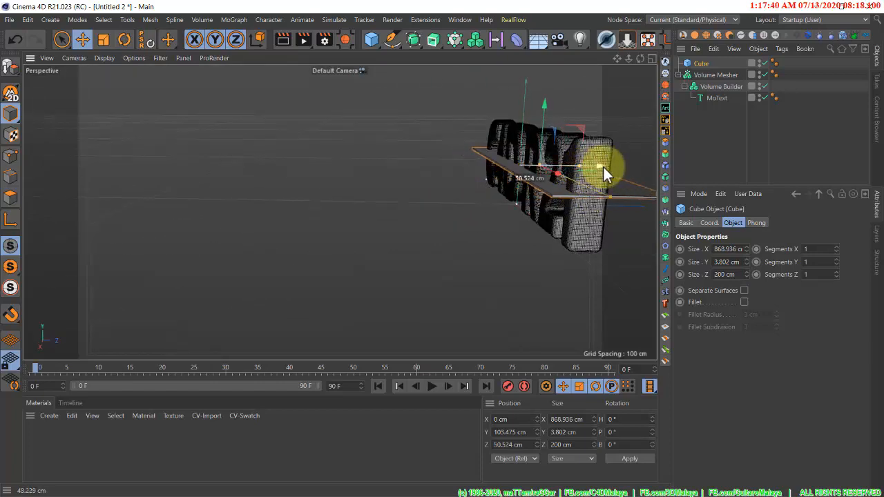
left_click_drag(617, 59, 503, 66)
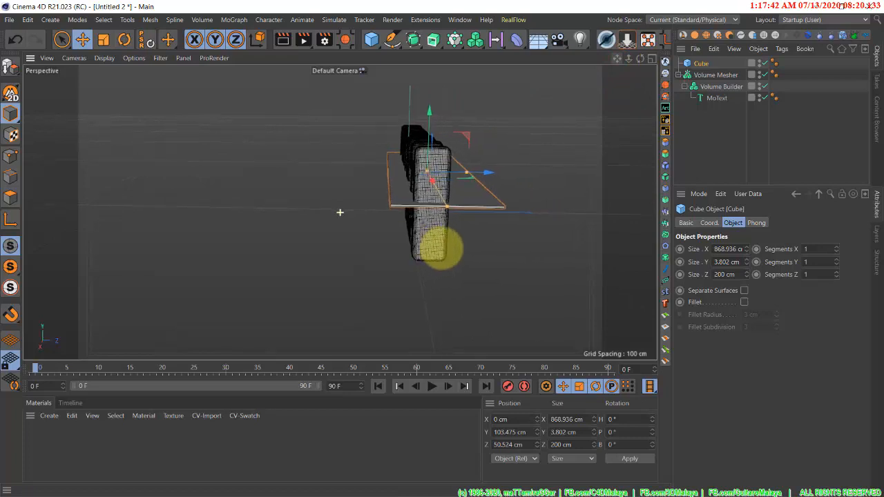
left_click_drag(440, 249, 572, 194, "alt")
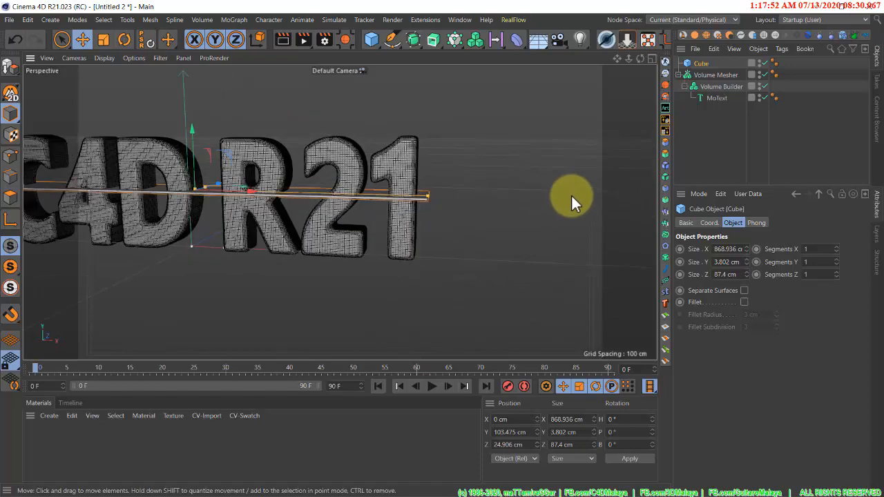
Step: Make the cube a child of the Volume Builder, placed above MoText, and display the builder's object list
left_click(714, 76)
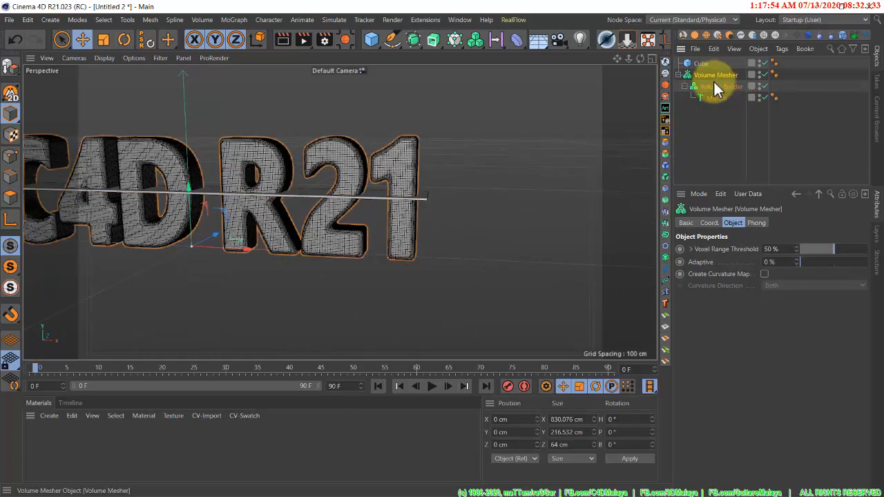
left_click(714, 86)
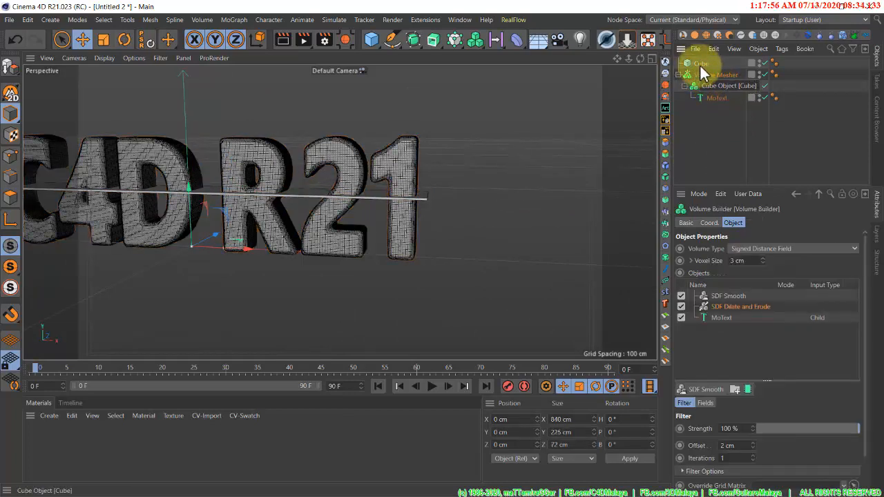
left_click_drag(703, 74, 721, 94)
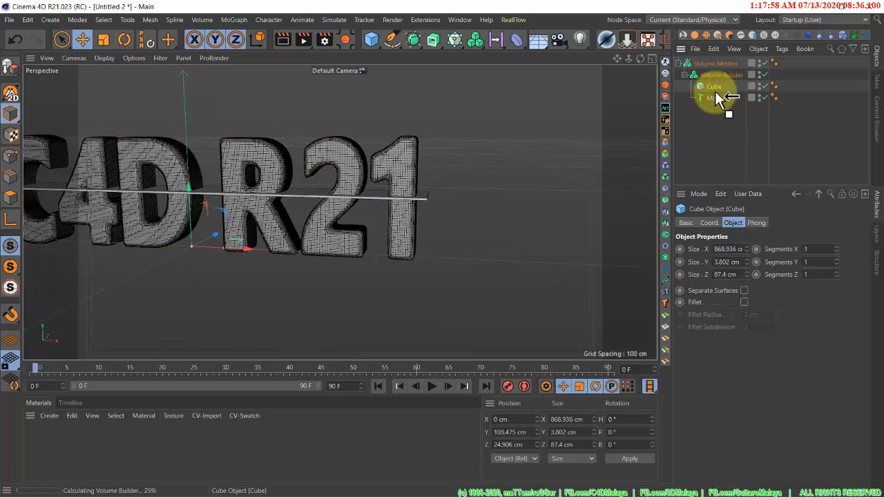
left_click(716, 76)
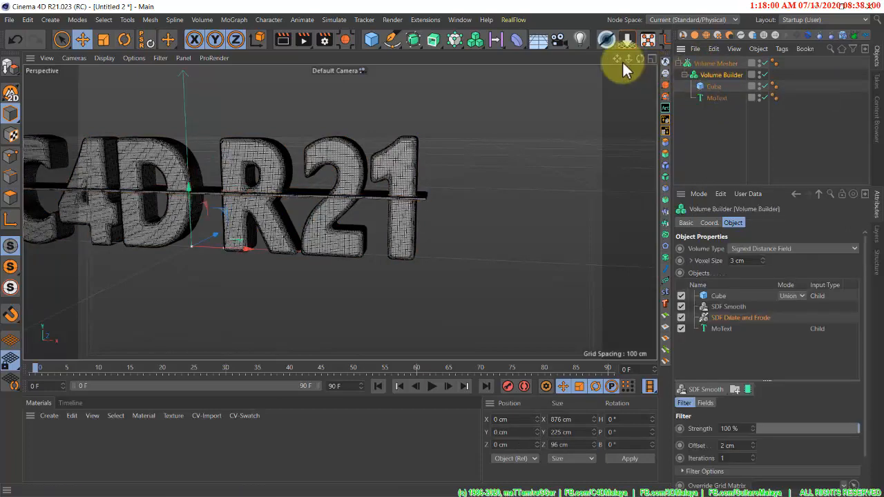
Step: Set the Cube's mode to Subtract in the Volume Builder so it cuts through the text
left_click_drag(623, 61, 446, 246)
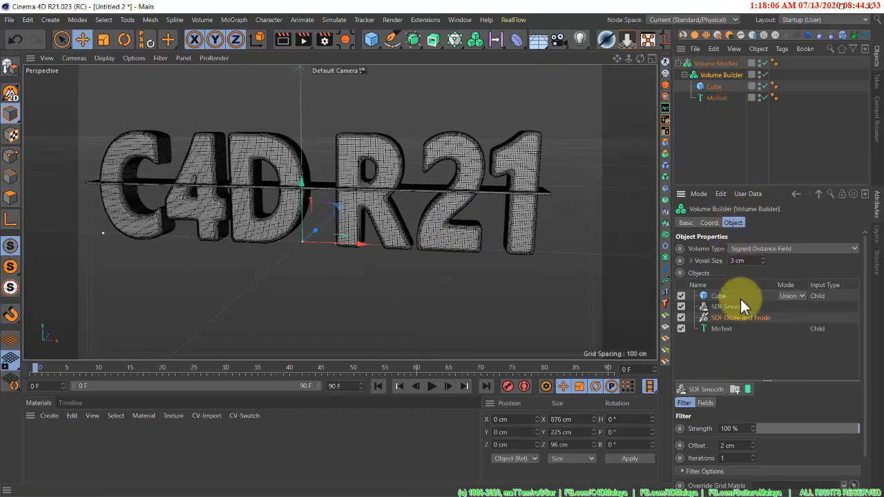
left_click(718, 298)
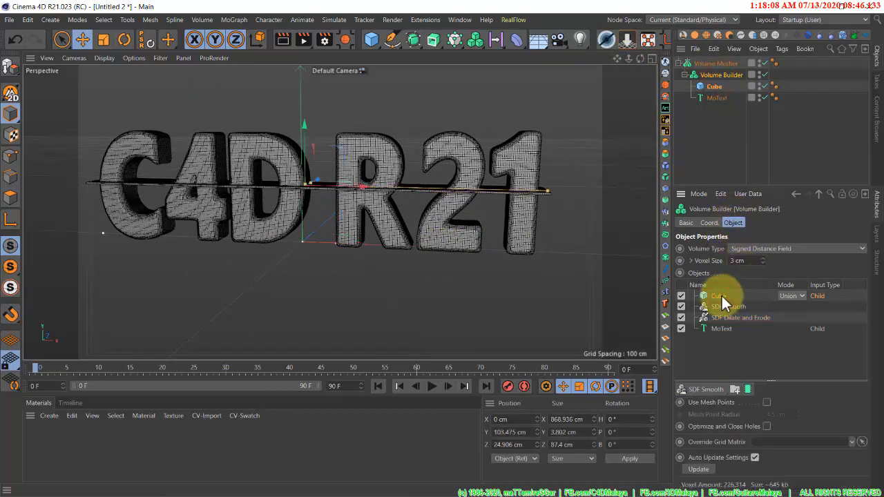
left_click(791, 297)
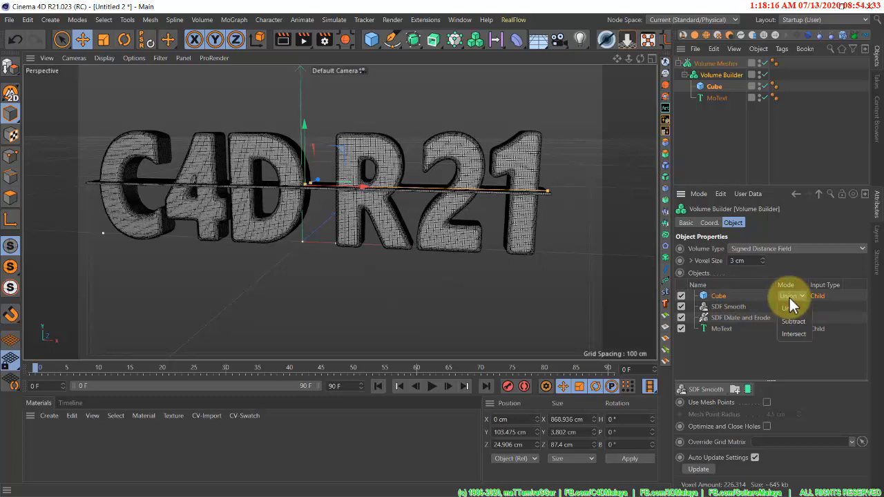
left_click(789, 320)
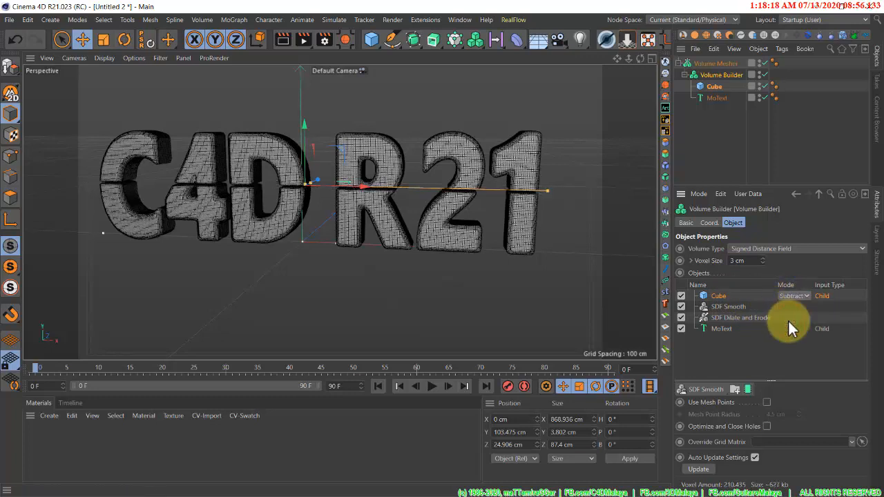
left_click_drag(629, 59, 442, 249)
left_click_drag(449, 195, 424, 191, "alt")
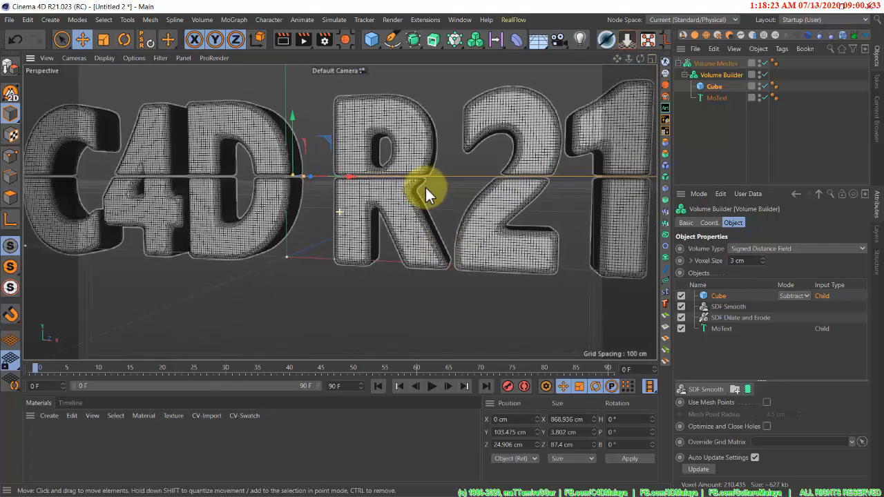
Step: Try the Intersect mode for the Cube, inspect the text, and return the mode to Subtract
left_click(787, 297)
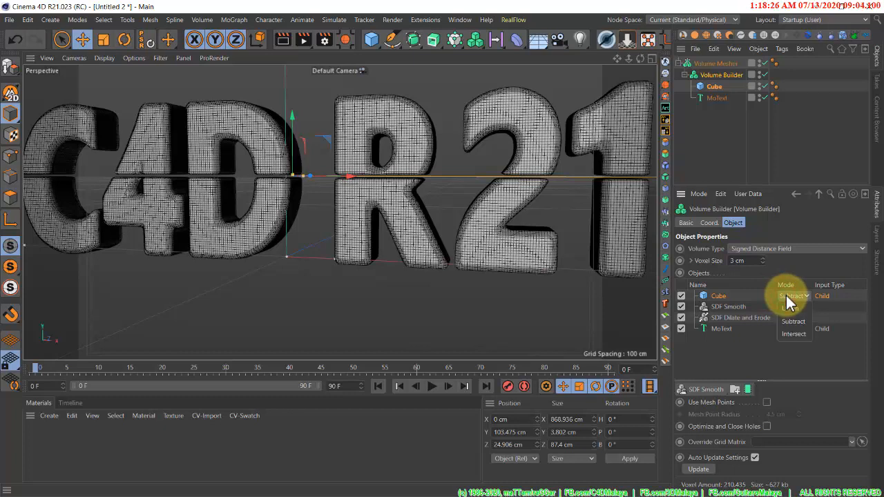
left_click(787, 333)
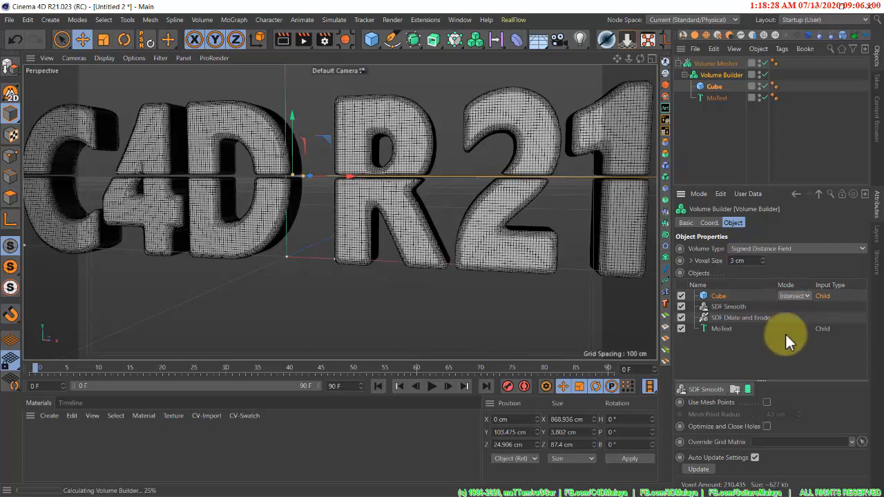
left_click_drag(434, 161, 424, 191, "alt")
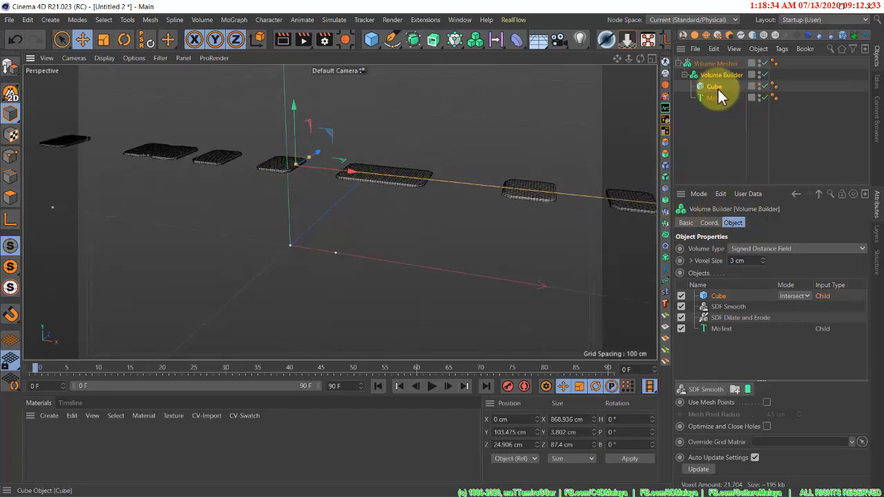
left_click(799, 297)
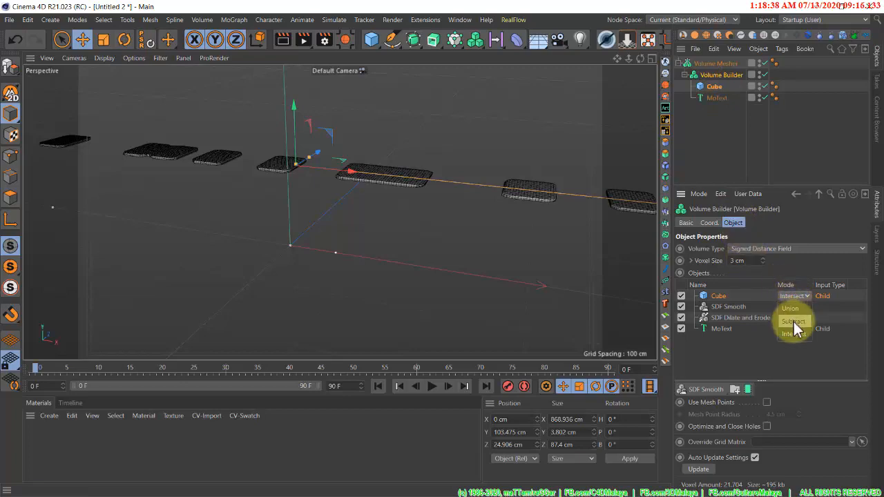
left_click(794, 322)
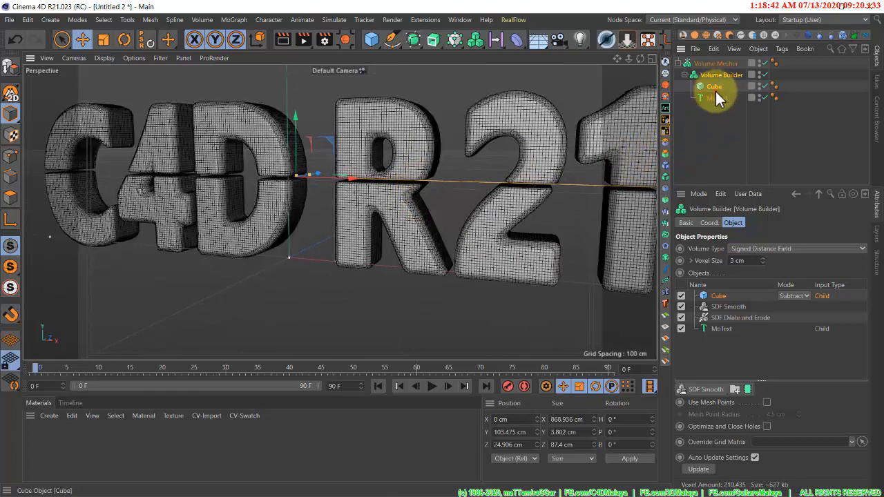
Step: Duplicate the cube inside the Volume Builder and lower the copy to about 92 cm on Y
left_click_drag(716, 91, 718, 93, "ctrl")
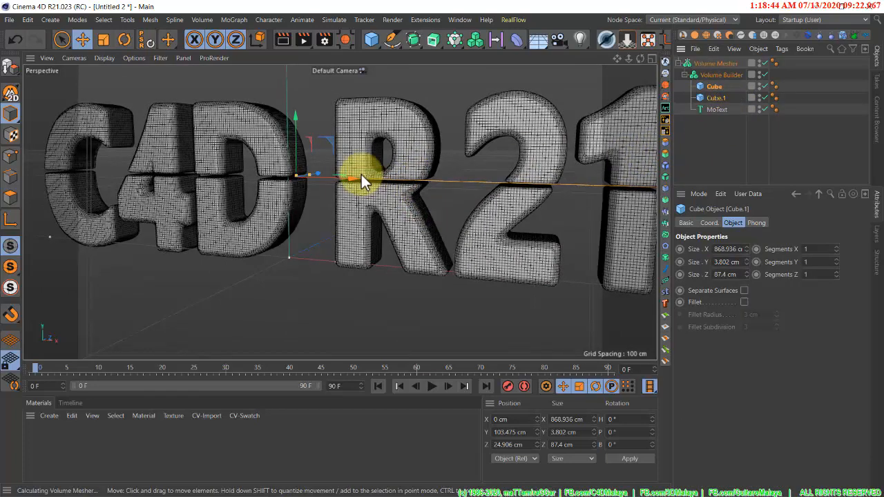
left_click_drag(296, 124, 297, 144)
mouse_move(340, 176)
left_mouse_down("alt")
mouse_move(327, 166)
mouse_move(337, 164)
left_mouse_up("alt")
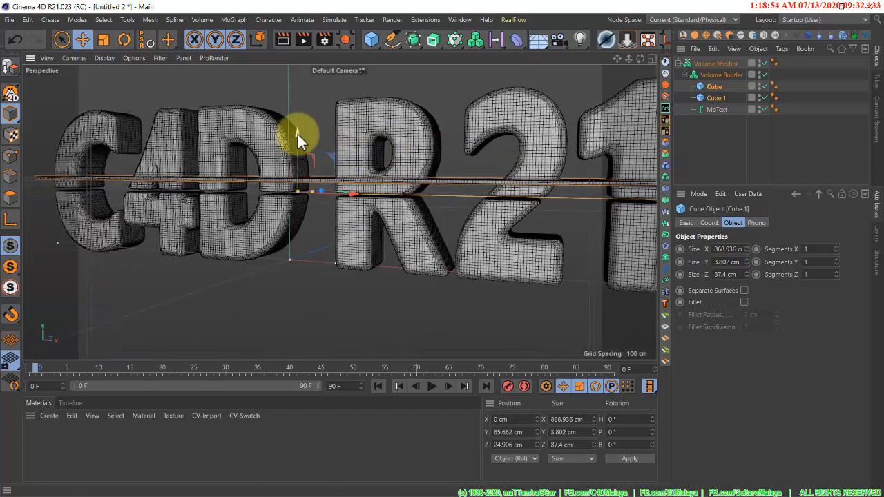
left_click_drag(297, 138, 296, 126)
key("ctrl+z")
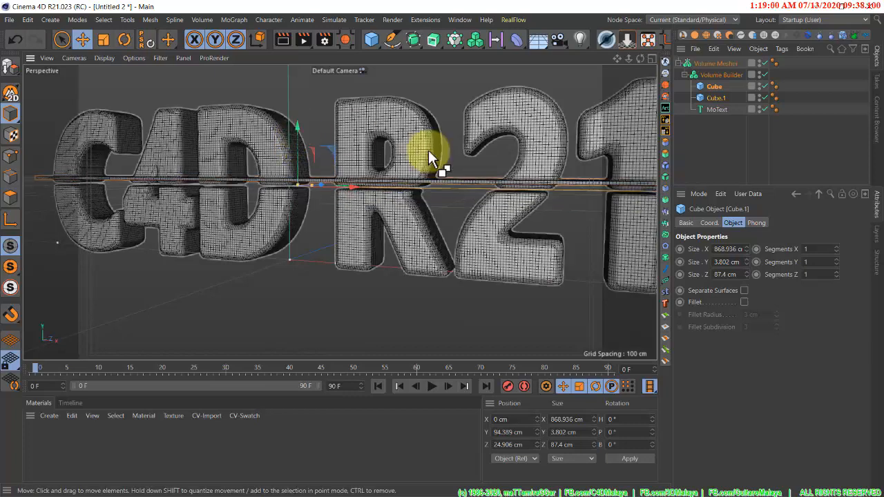
key("ctrl+z")
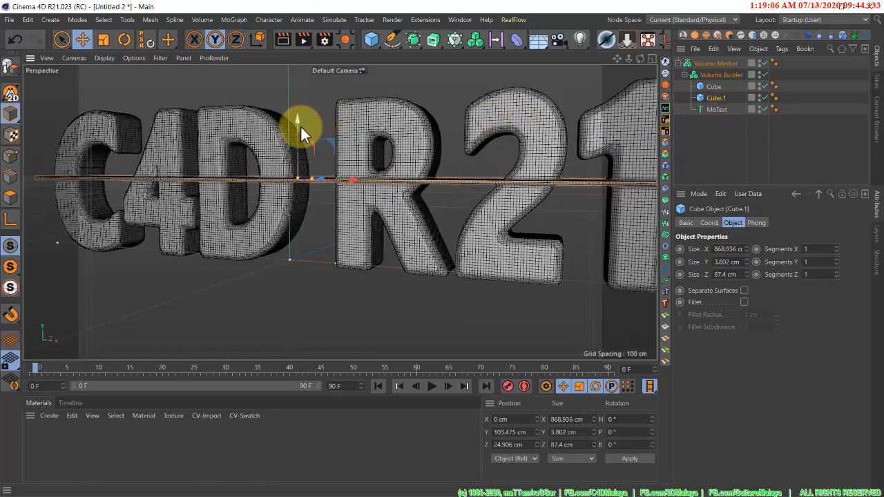
left_click_drag(301, 126, 301, 129)
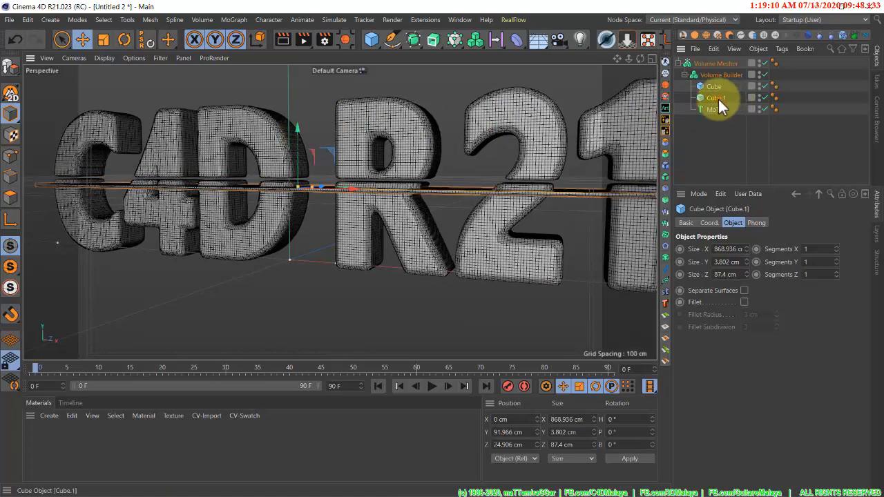
Step: Duplicate Cube.1 above the original cube and raise the new copy to about 111 cm on Y, moving it only vertically
left_click_drag(718, 98, 720, 87)
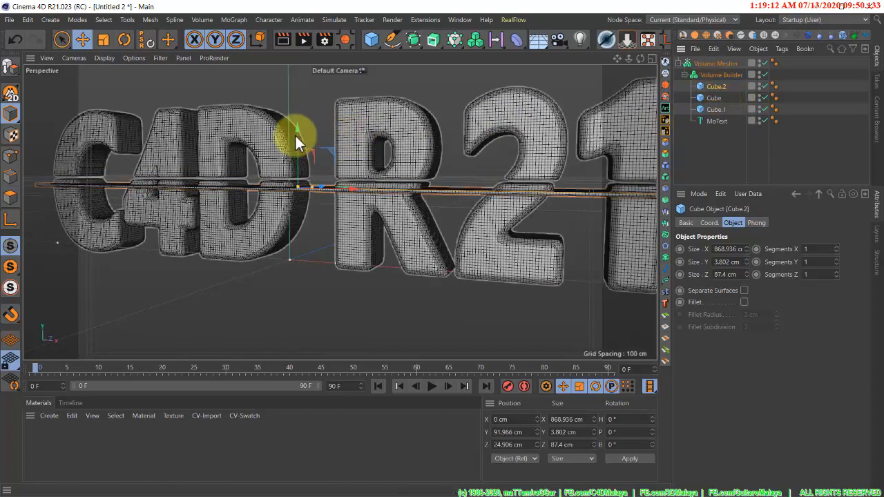
key("x")
key("z")
left_click_drag(299, 122, 298, 122)
key("x")
key("z")
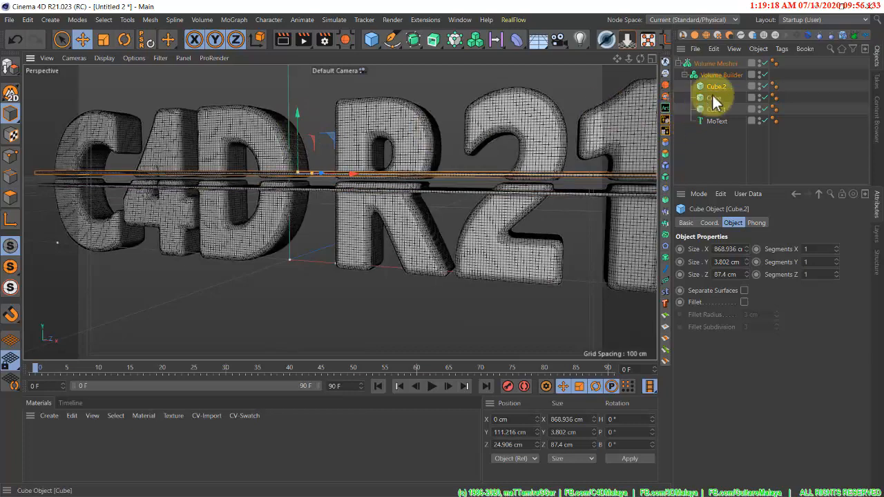
Step: Create a folder in the Volume Builder's object list and move Cube.2, Cube.1 and Cube into it
left_click(719, 73)
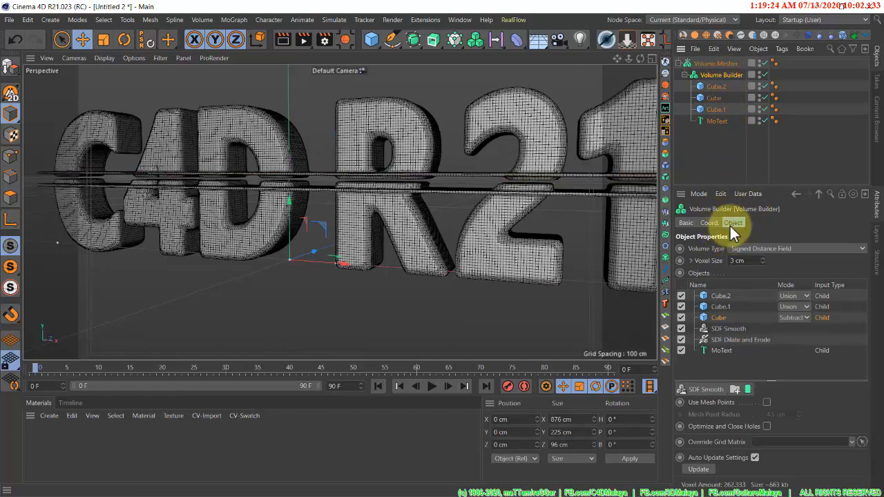
left_click(726, 294)
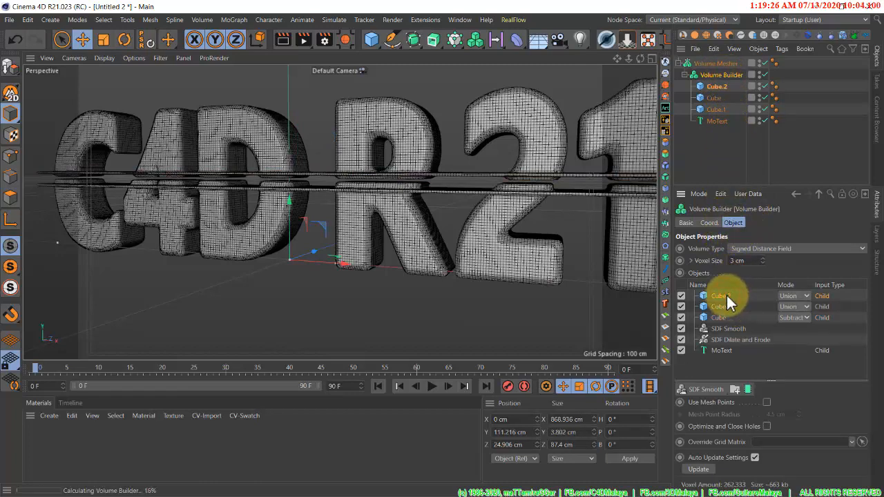
left_click(735, 390)
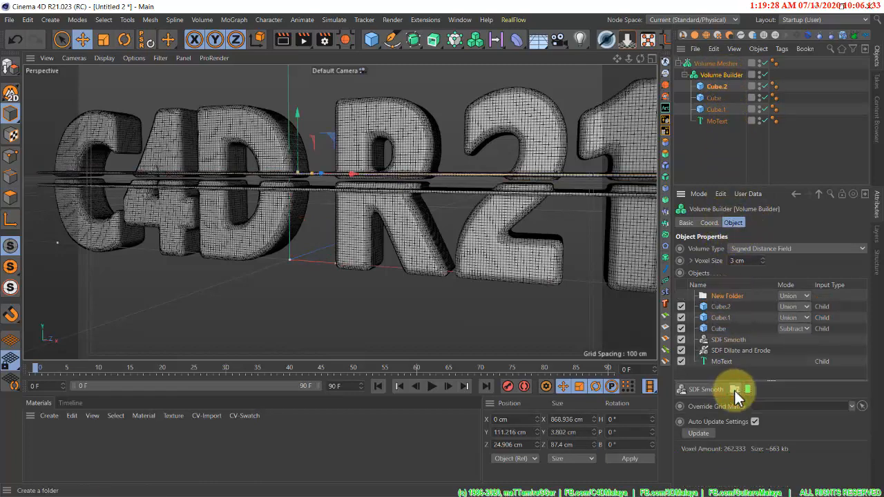
left_click(723, 329, "shift")
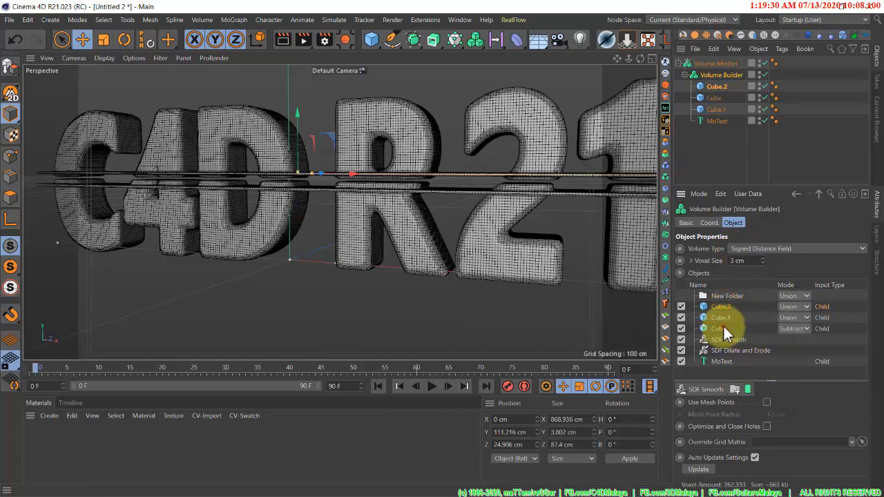
left_click_drag(721, 307, 726, 295)
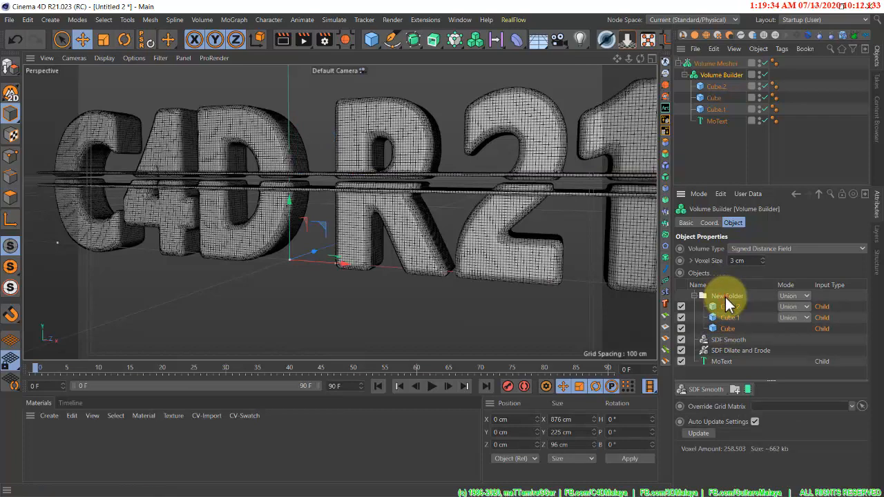
Step: Rename the new folder holding the three cubes as KOTAK
double_click(725, 298)
type("KOTAK")
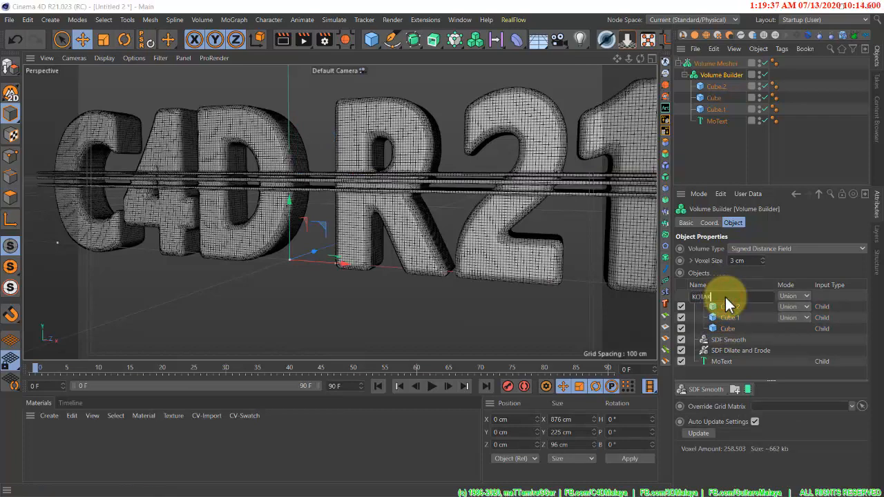
key("Return")
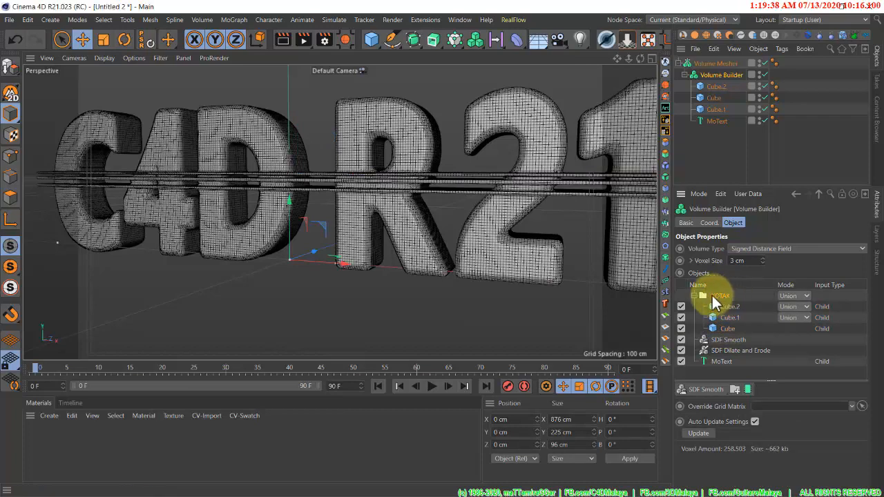
Step: Set the KOTAK folder's mode to Subtract so its cubes cut grooves through the text
left_click(694, 296)
left_click(789, 296)
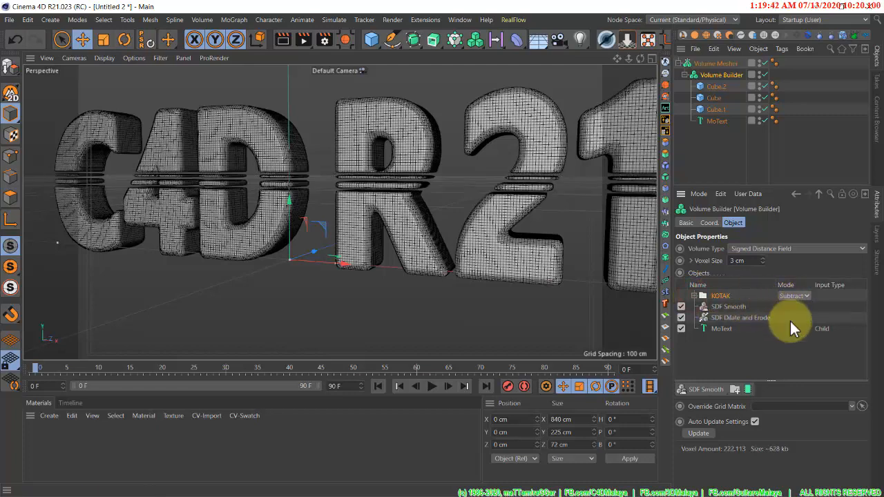
mouse_move(382, 179)
left_mouse_down("alt")
mouse_move(411, 170)
mouse_move(398, 175)
left_mouse_up("alt")
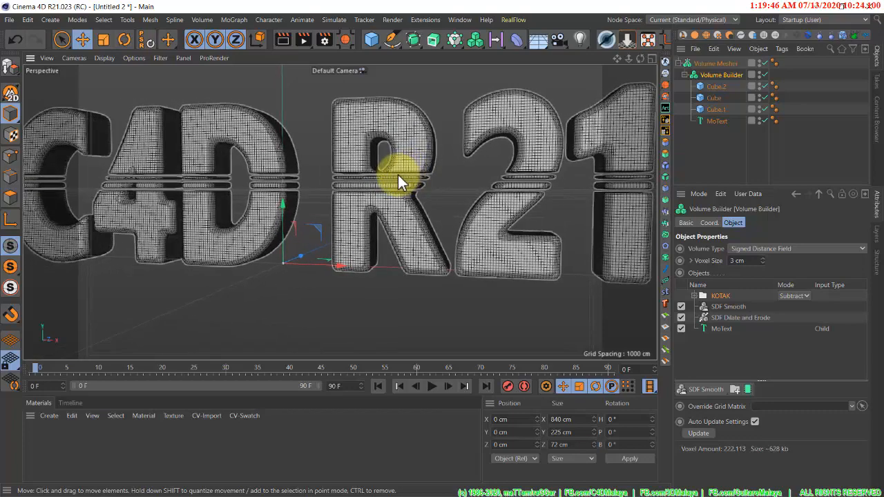
Step: Raise Cube.2 to about 113 cm on Y to separate it from the cube beneath
left_click(721, 88)
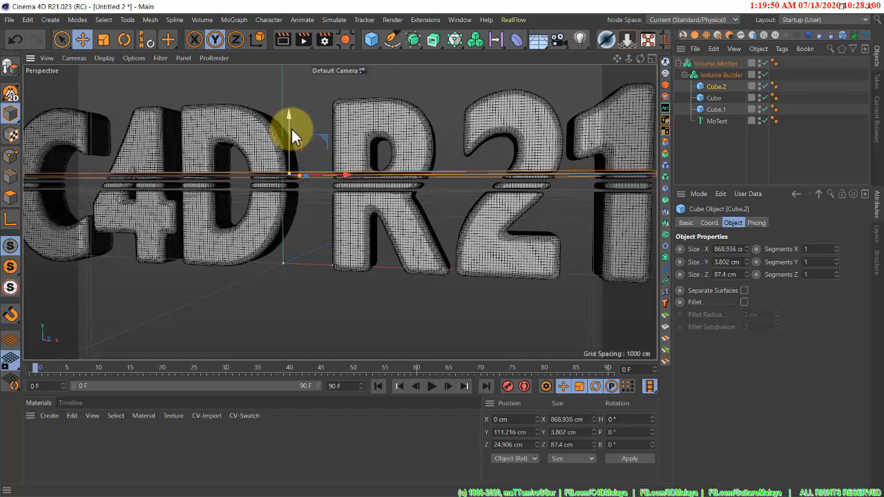
left_click_drag(291, 135, 293, 129)
left_click(688, 142)
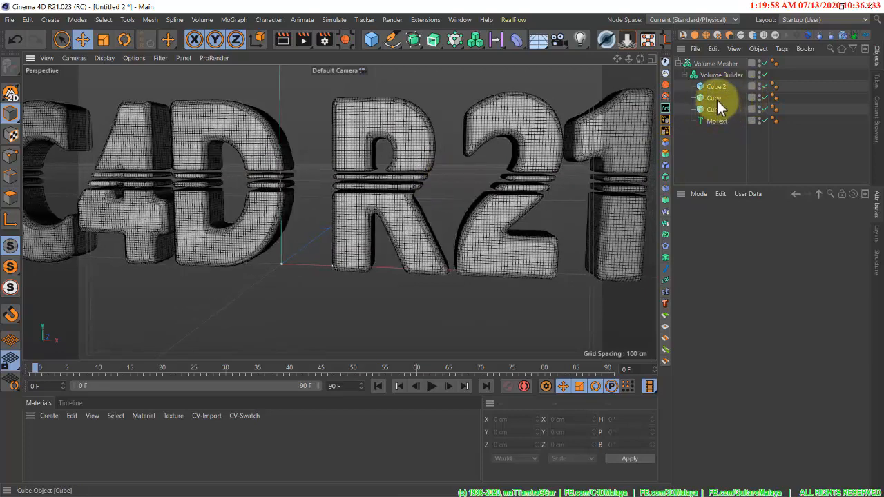
Step: Duplicate Cube as the Volume Builder's last child and shape it into a base about 50 cm high, at about 7 cm on Y
left_click_drag(717, 98, 716, 130, "ctrl")
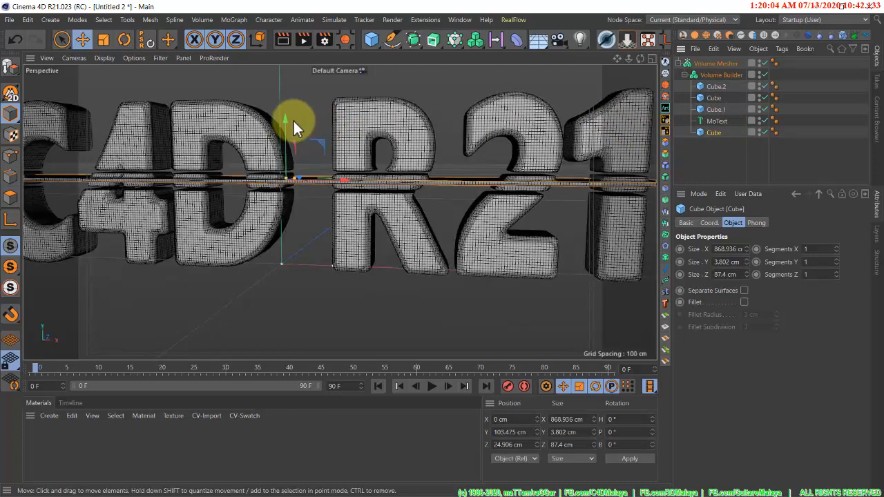
left_click_drag(284, 120, 286, 199)
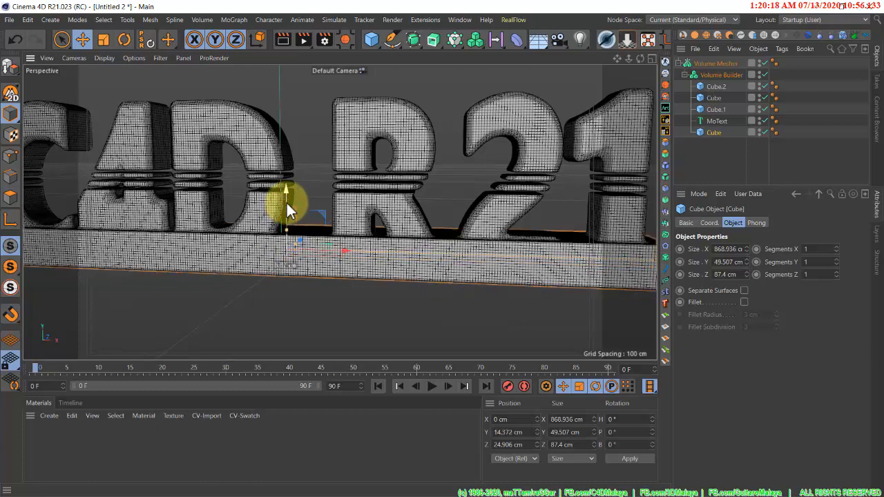
key("ctrl+z")
key("ctrl+z")
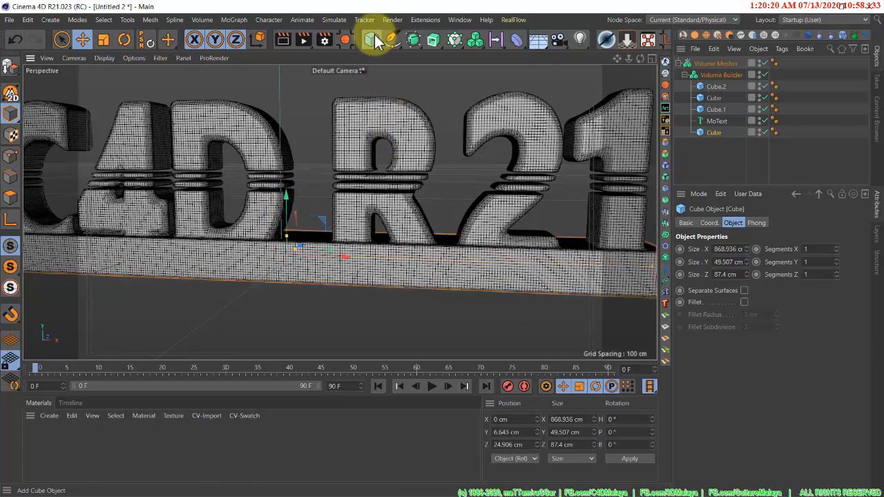
Step: Add a Disc as floor with an outer radius of about 1928 cm and raise the Volume Mesher to about 19 cm on Y
left_click(374, 40)
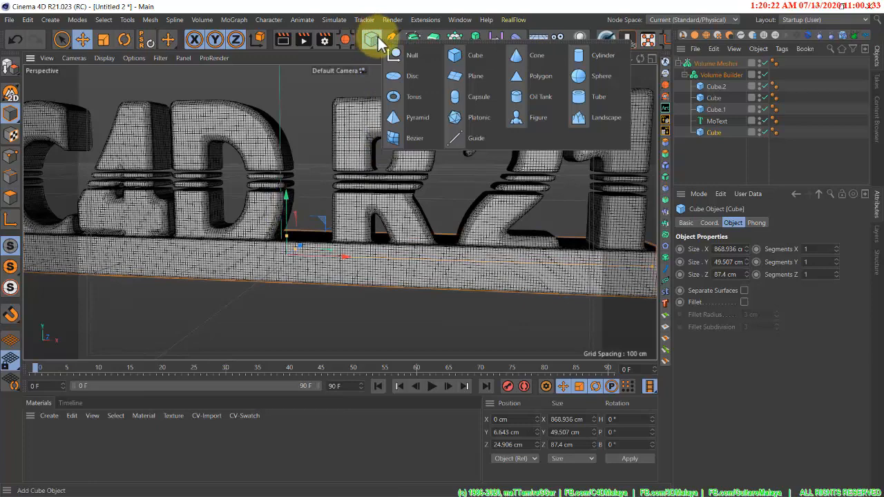
left_click(407, 76)
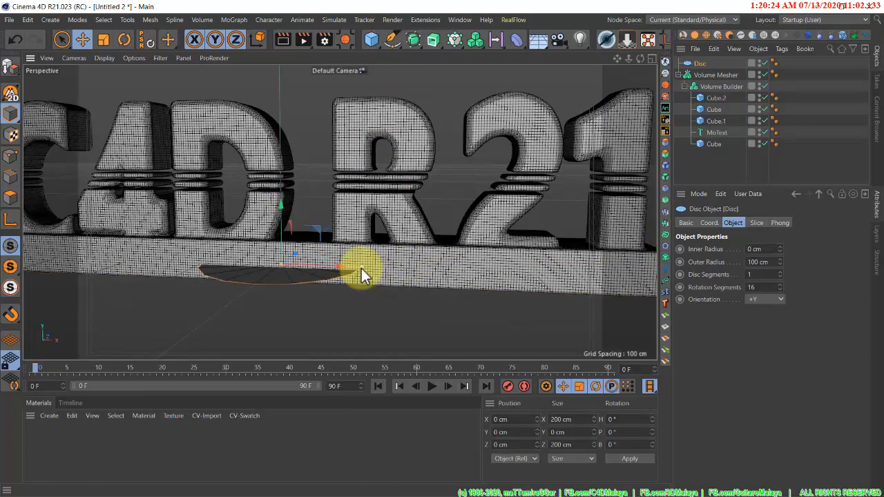
left_click_drag(361, 269, 442, 246)
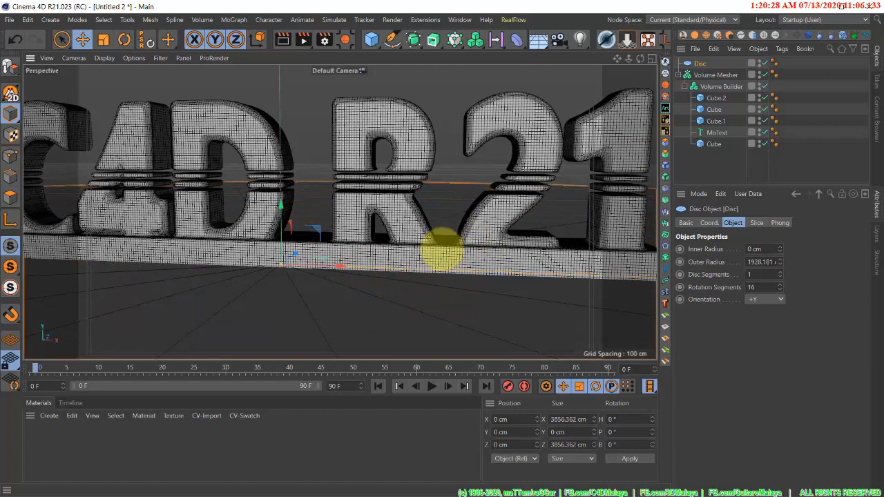
left_click(722, 74)
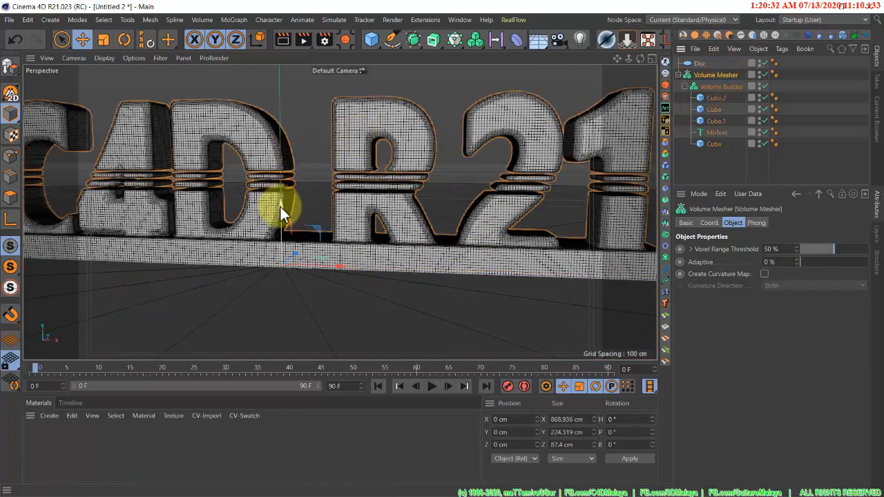
left_click_drag(279, 206, 283, 276)
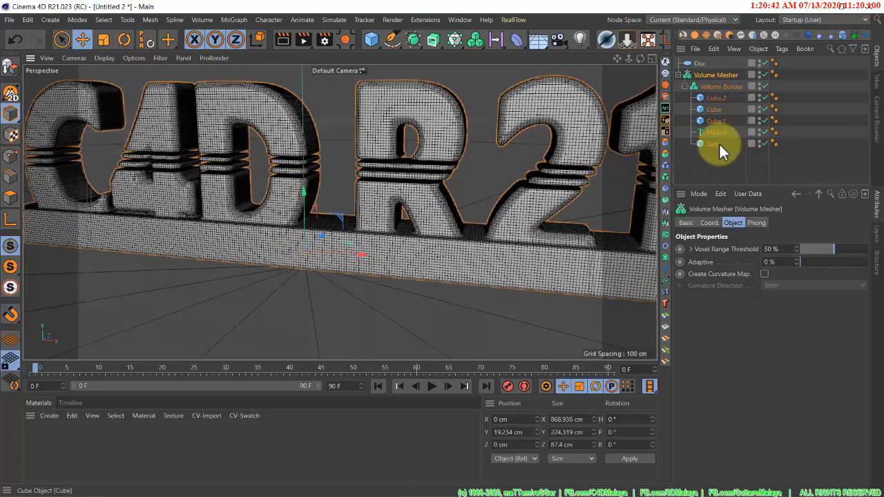
Step: Raise Cube.2, Cube, Cube.1 and MoText together above the base to about 105 cm on Y
left_click(713, 96)
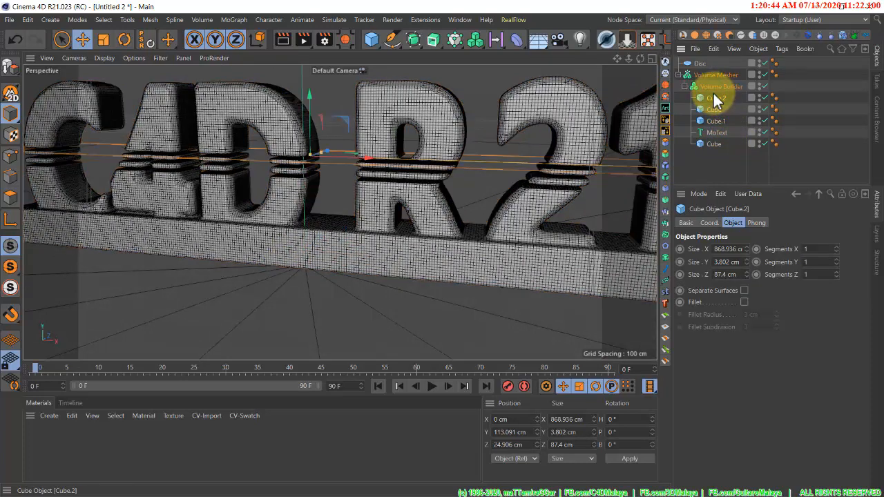
left_click(719, 133, "shift")
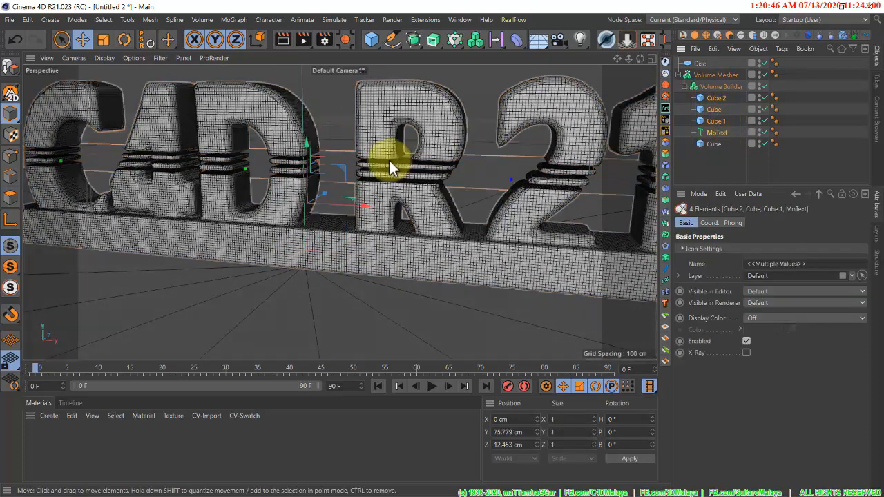
left_click_drag(305, 151, 298, 125)
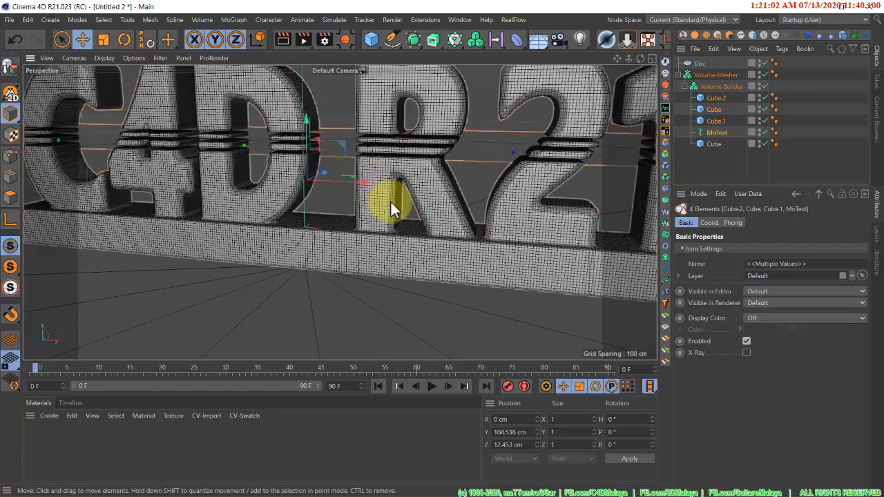
Step: Switch the viewport to Gouraud Shading and examine closely where the letters meet the base
key("n")
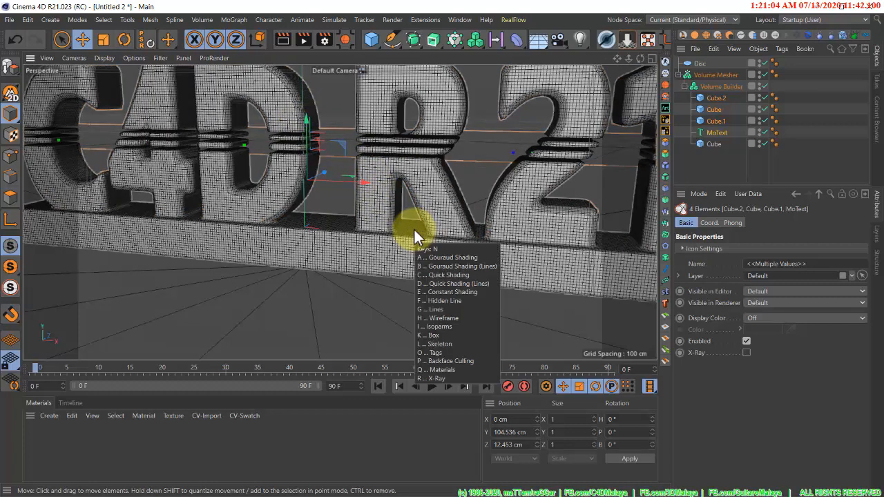
key("a")
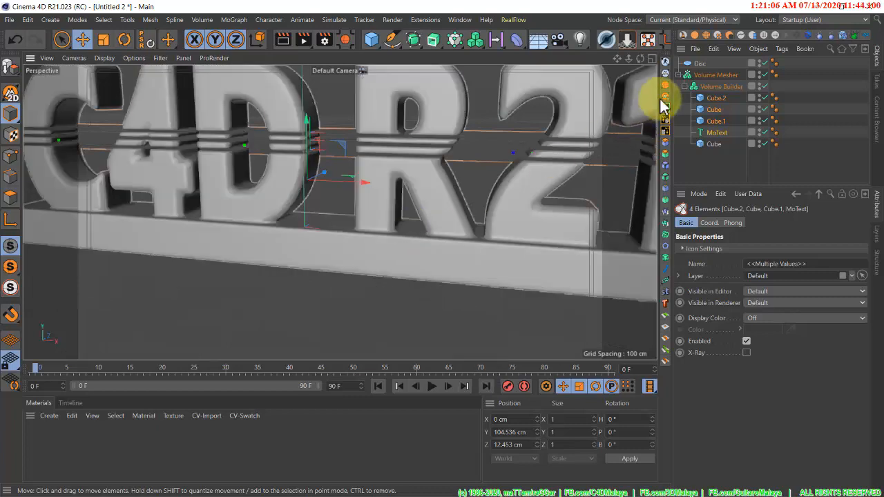
left_click_drag(629, 58, 450, 263)
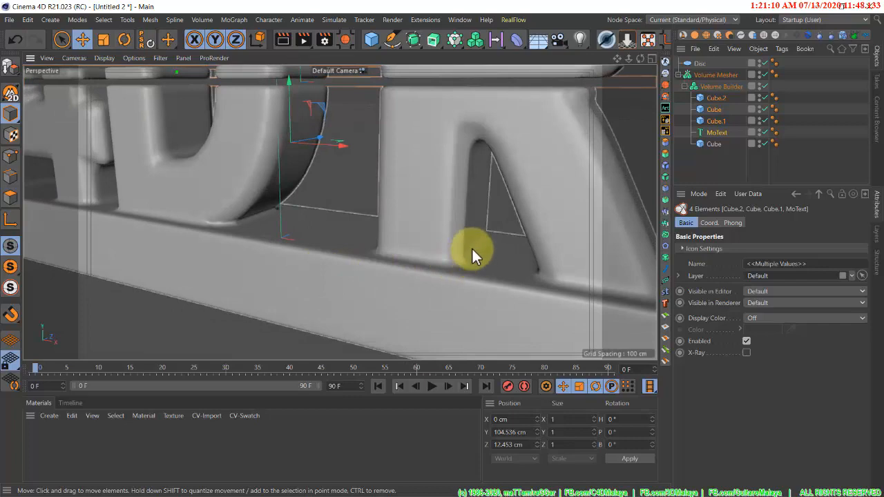
left_click_drag(436, 230, 424, 221)
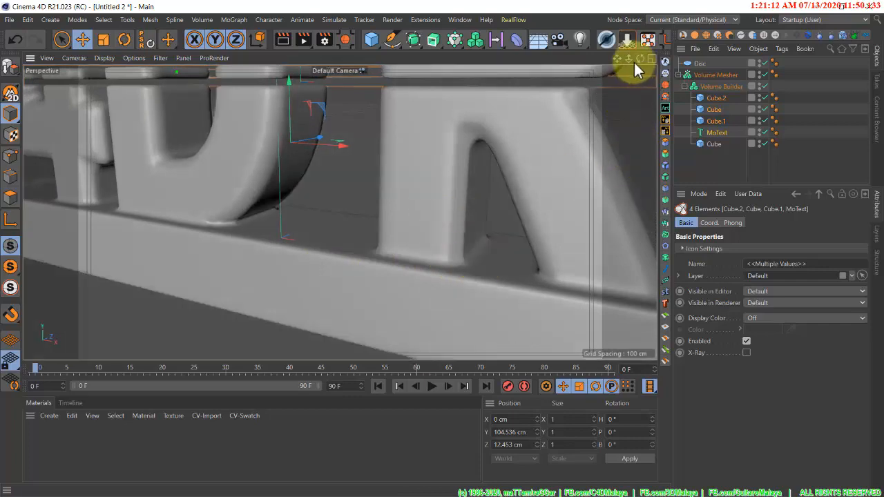
left_click_drag(631, 58, 442, 249)
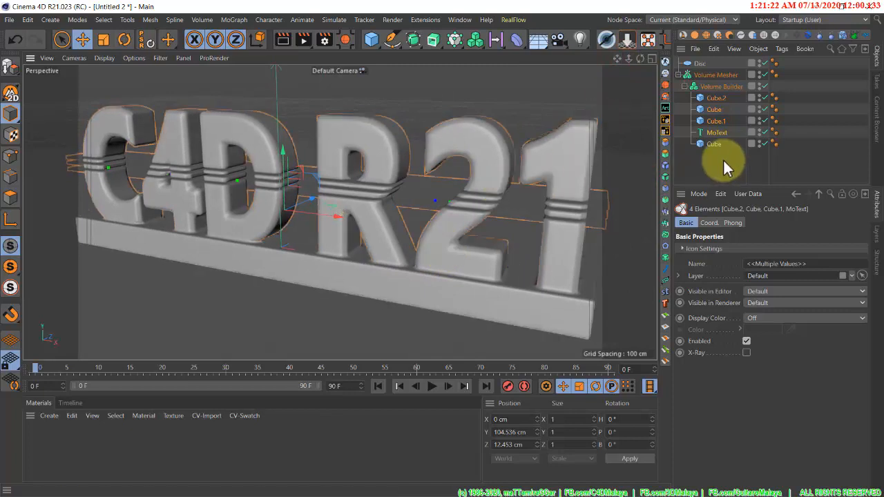
Step: Move the base Cube below MoText, to the end of the Volume Builder's object list
left_click(713, 89)
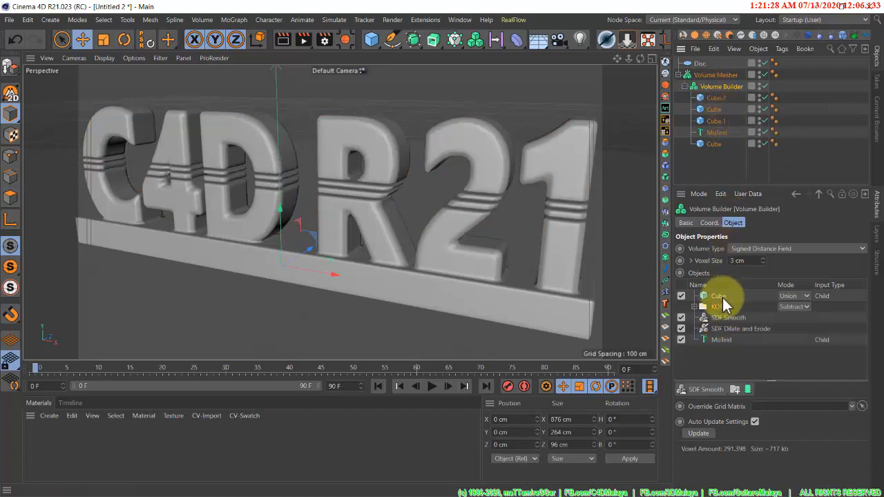
left_click_drag(723, 295, 722, 342)
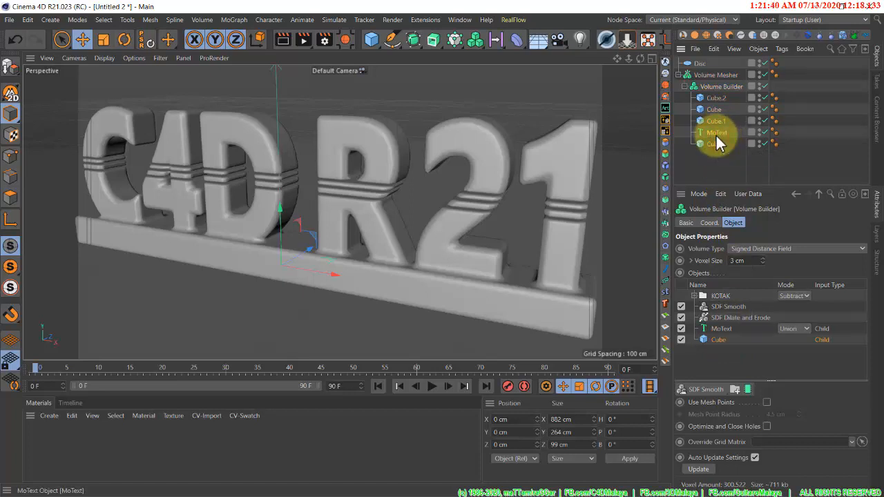
Step: Duplicate MoText outside the Volume Mesher and set the copy's height to 70 cm and depth to 100 cm
left_click_drag(718, 142, 716, 74)
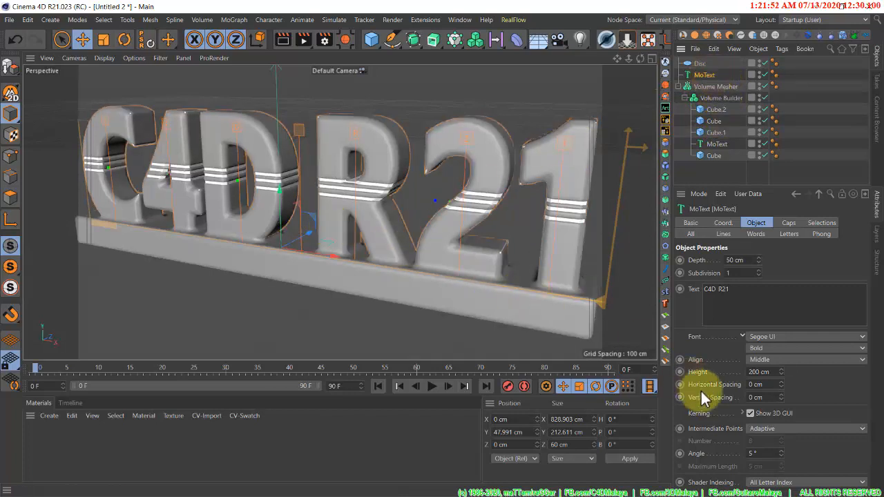
double_click(759, 372)
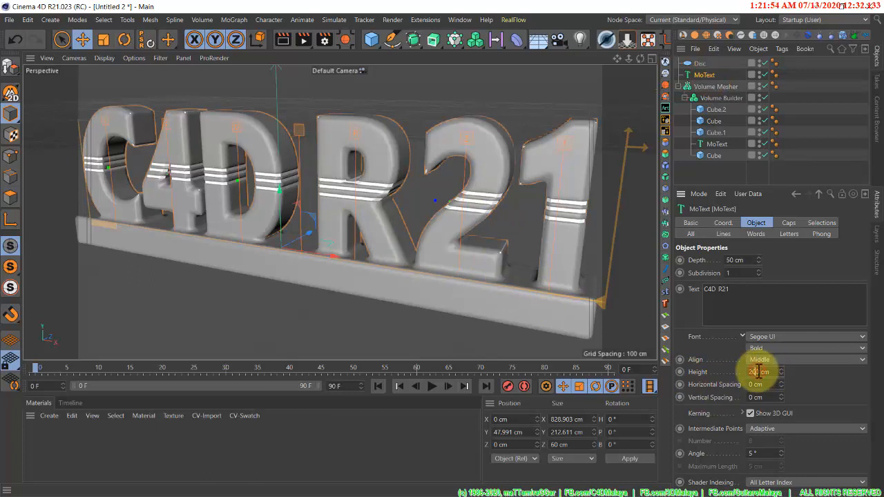
key("Return")
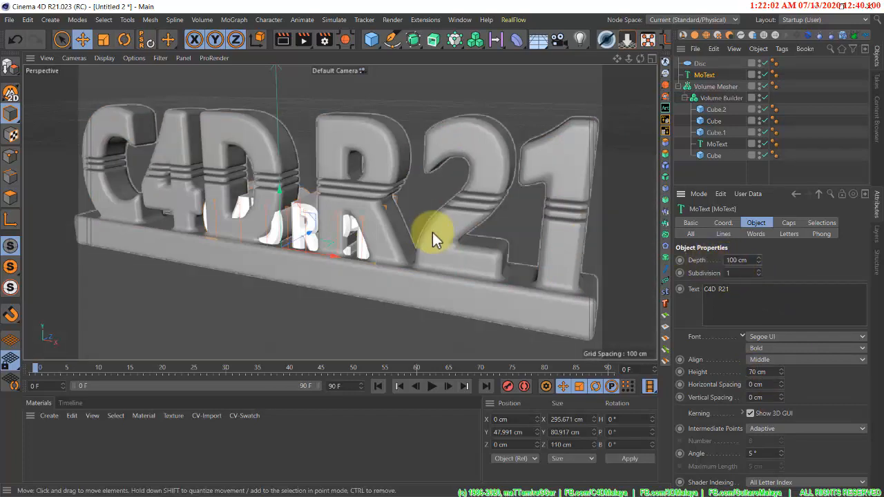
Step: Move the MoText copy to the front of the base, at about 5 cm on Y and -27 cm on Z
left_click_drag(340, 227, 285, 219)
left_click_drag(355, 253, 235, 238, "alt")
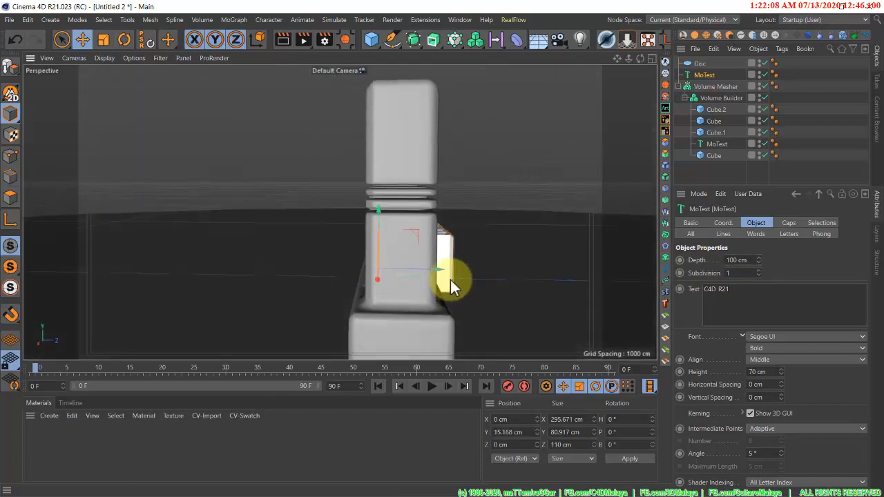
left_click_drag(438, 270, 525, 257)
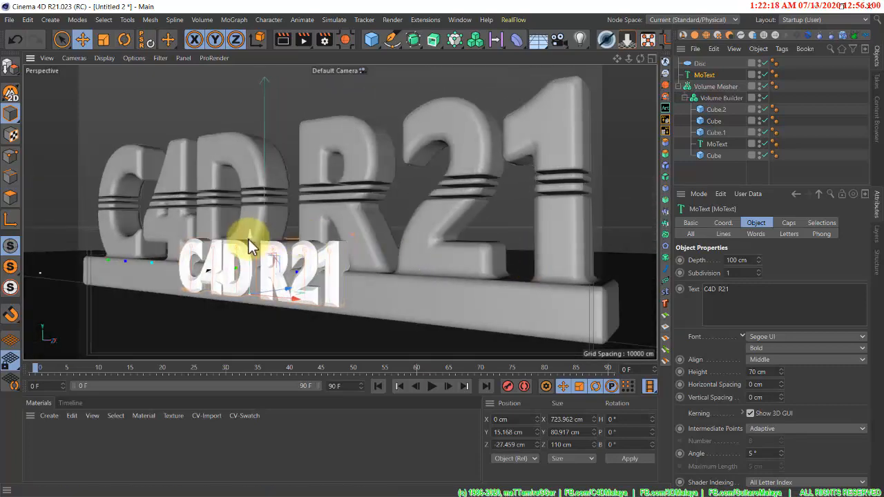
left_click_drag(248, 239, 250, 247)
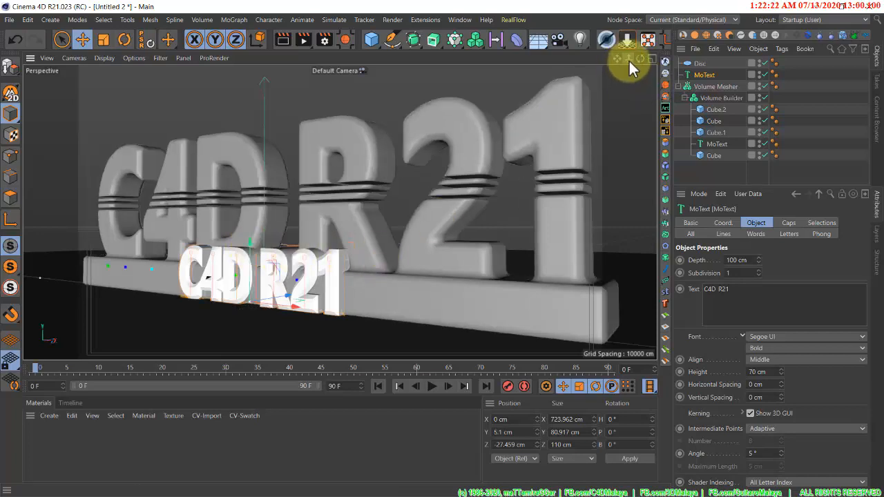
Step: Squash the MoText copy's letters vertically to about 53 cm and set its Height to 50 cm
left_click_drag(629, 59, 523, 178)
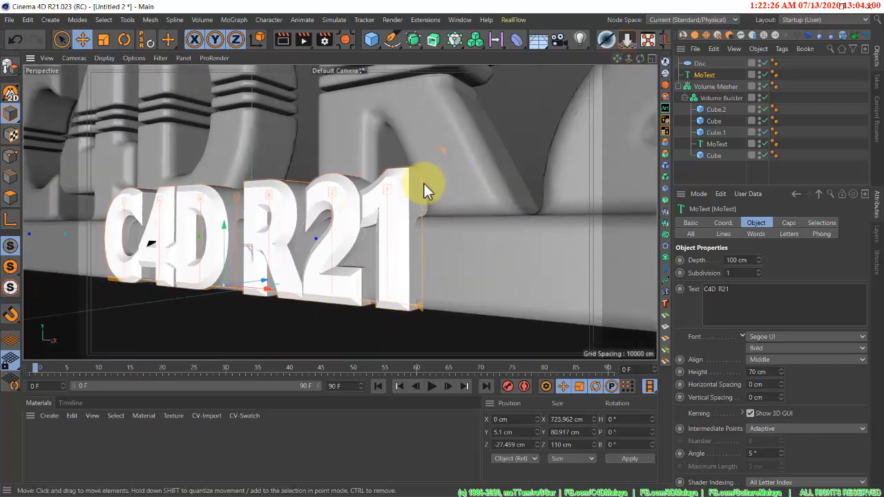
left_click_drag(420, 182, 421, 214, "alt")
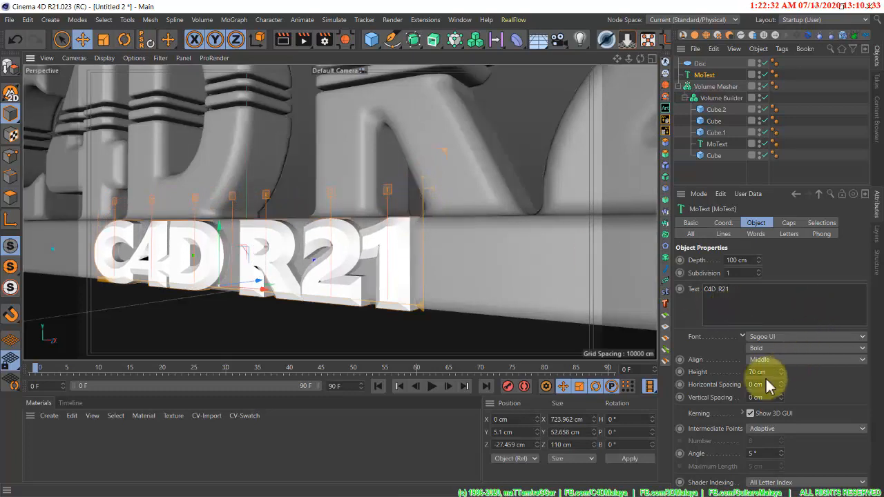
left_click(758, 373)
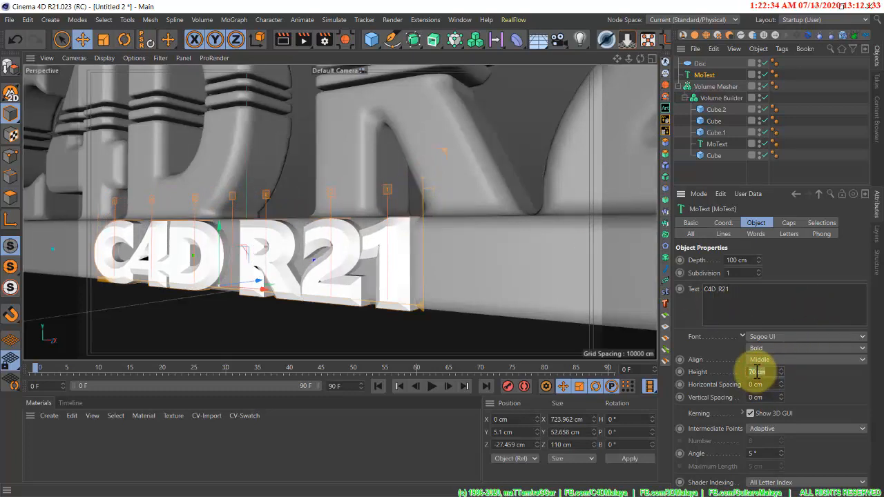
type("50")
key("Return")
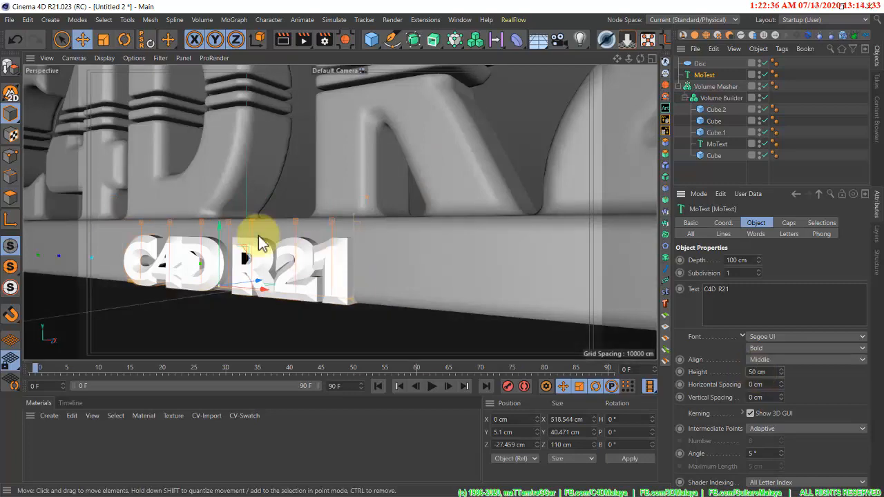
Step: Raise the MoText copy to about 11 cm on Y and set its caps bevel size to 2 cm
left_click_drag(219, 229, 220, 222)
left_click_drag(300, 270, 350, 270, "alt")
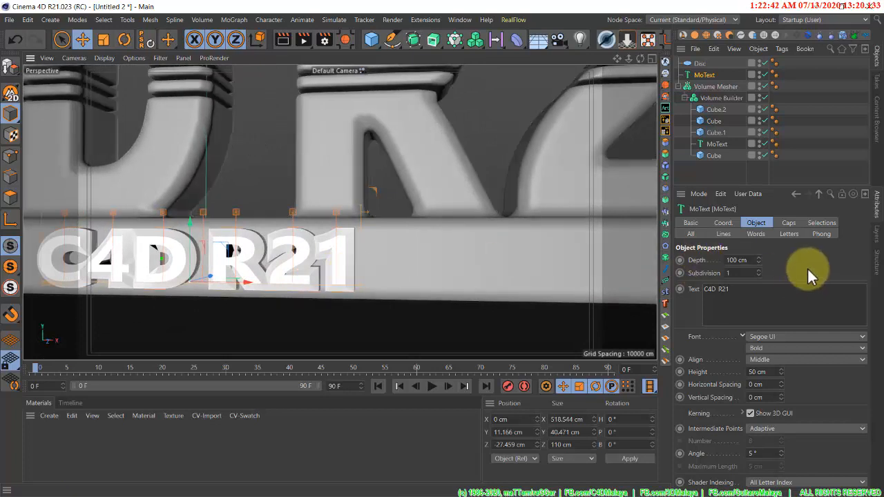
left_click(790, 225)
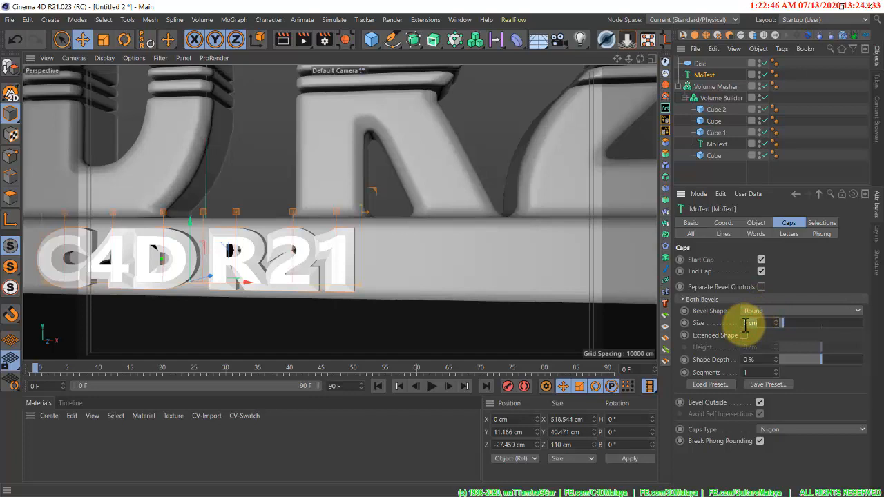
key("Return")
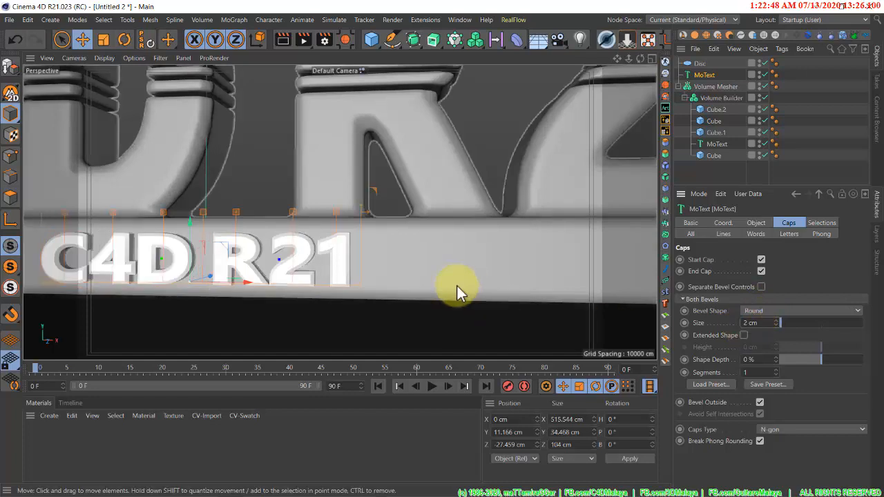
Step: Replace the front MoText copy's text with "3D VOLUME VOXELS MoGRAPHS"
left_click_drag(279, 261, 289, 262, "alt")
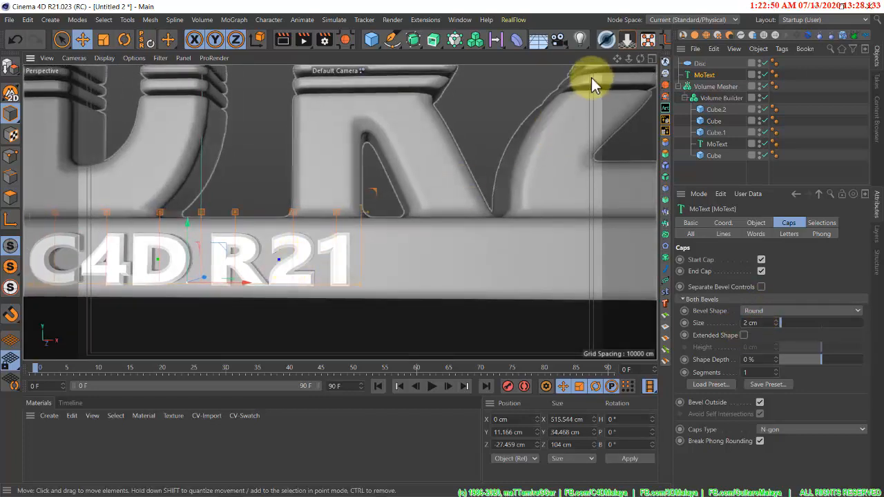
left_click_drag(629, 58, 440, 250)
left_click_drag(379, 208, 369, 224, "alt")
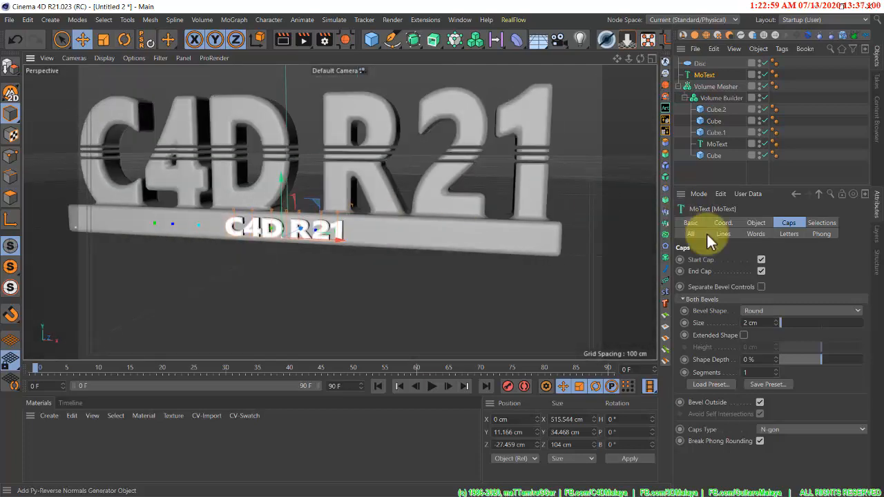
left_click(754, 224)
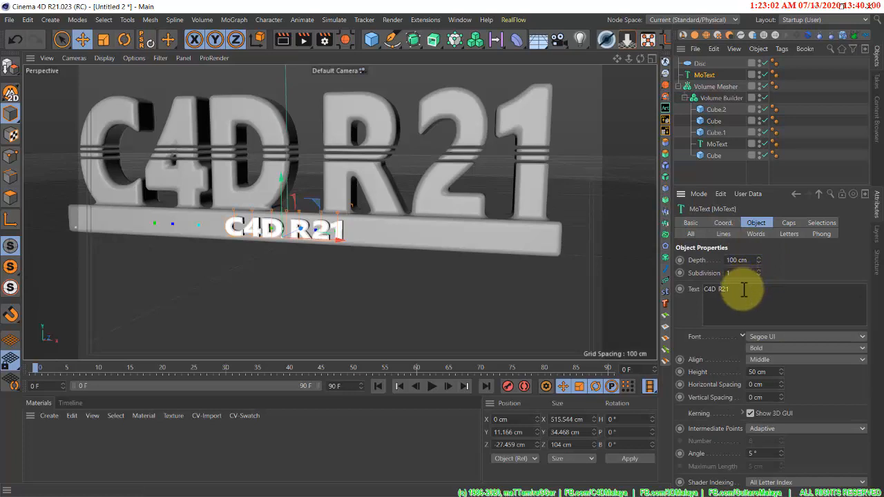
left_click_drag(738, 289, 653, 301)
type("3")
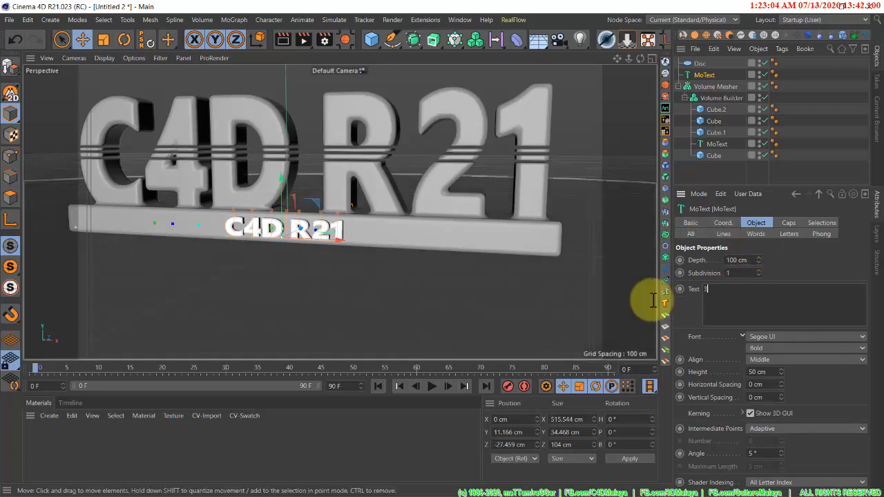
type("D VOLUME")
type(" VOXELS M")
type("o")
type("C")
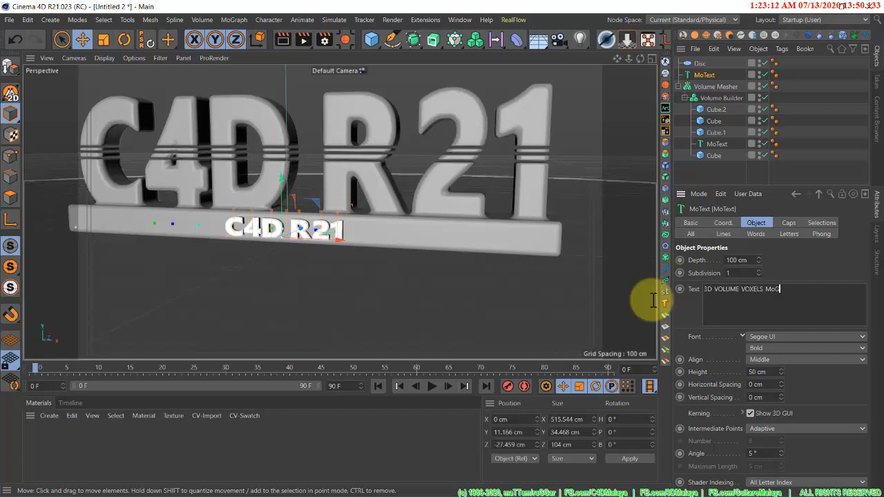
type("RAPHS")
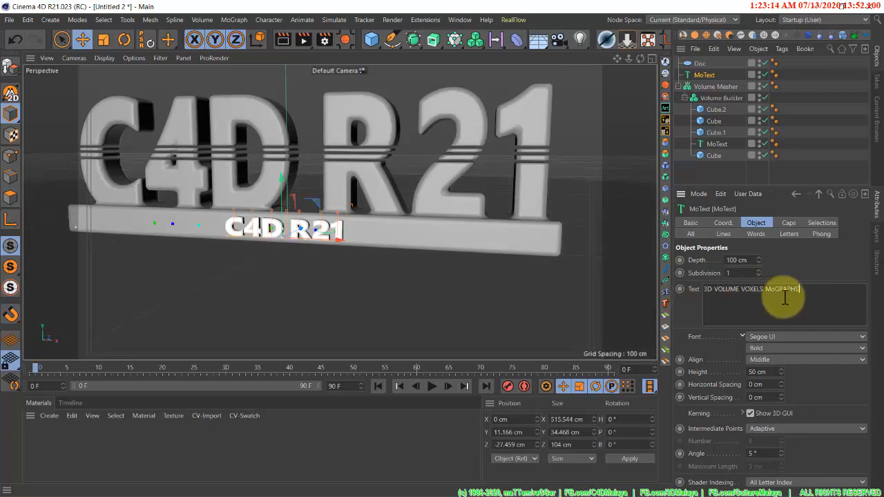
left_click(713, 72)
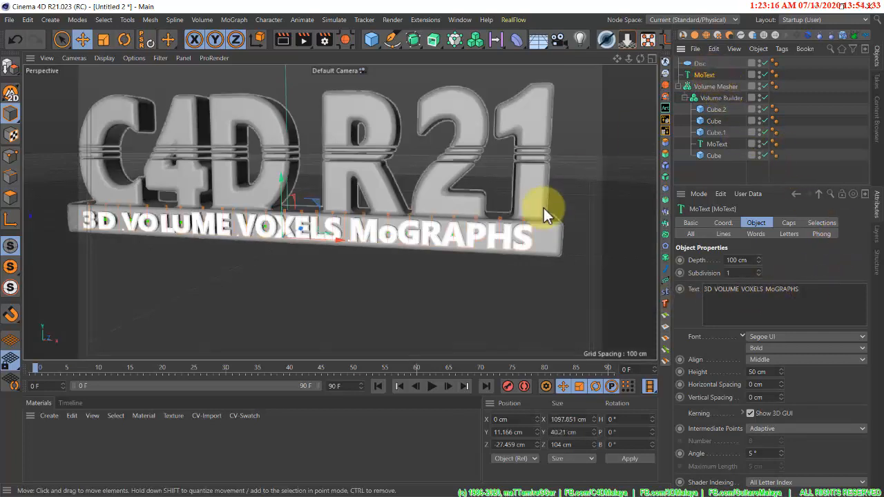
Step: Squash the letters near the end of the front lettering vertically, giving the text an overall height of about 34 cm
left_click_drag(372, 192, 393, 177, "alt")
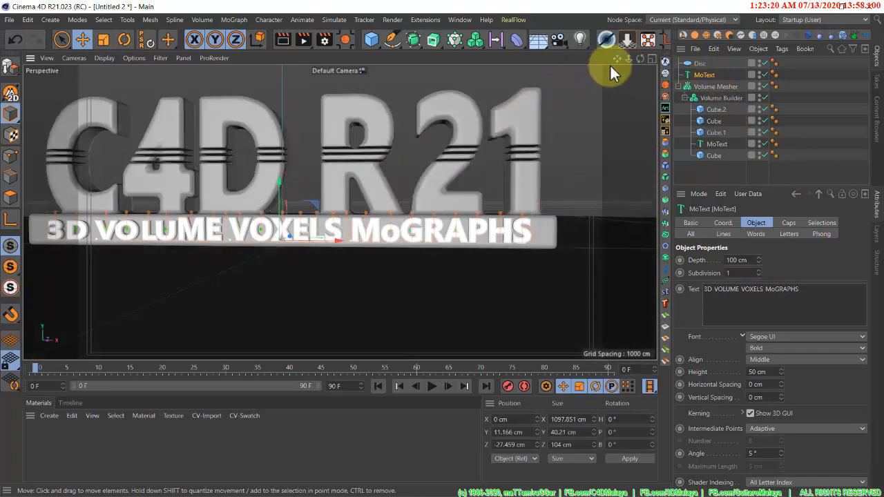
left_click_drag(616, 60, 691, 58)
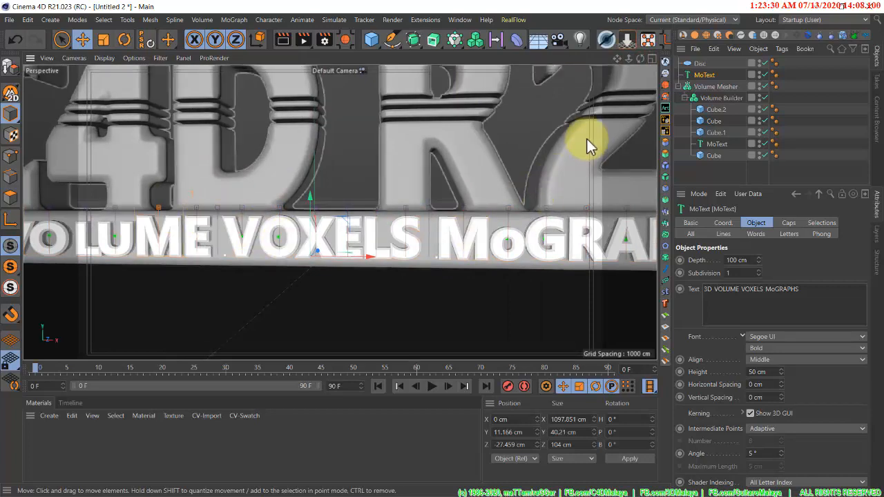
left_click_drag(618, 58, 502, 202)
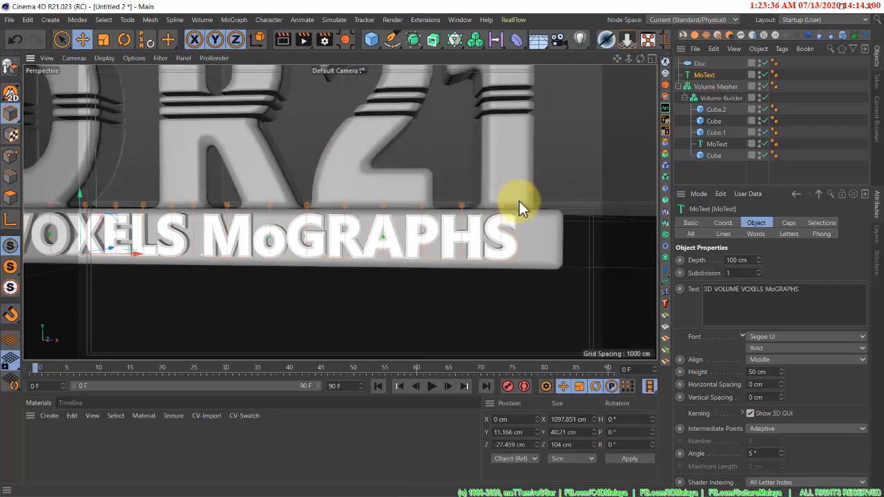
left_click_drag(618, 59, 624, 148)
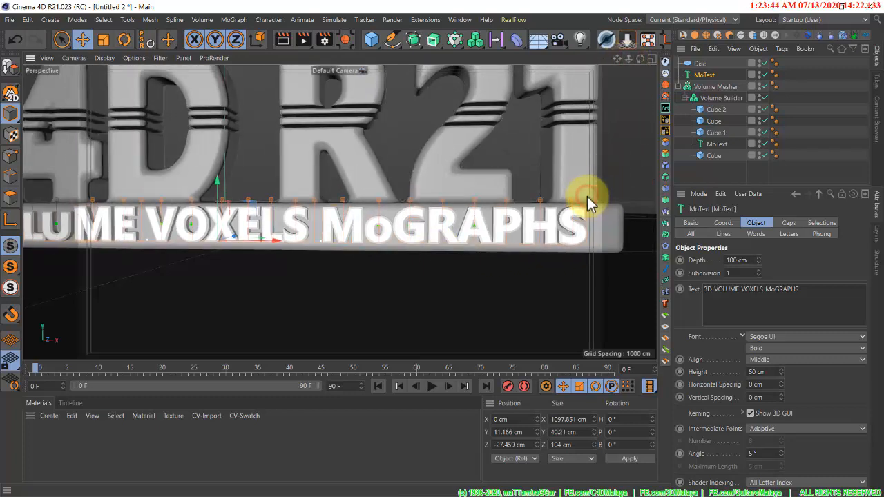
left_click_drag(587, 196, 589, 198)
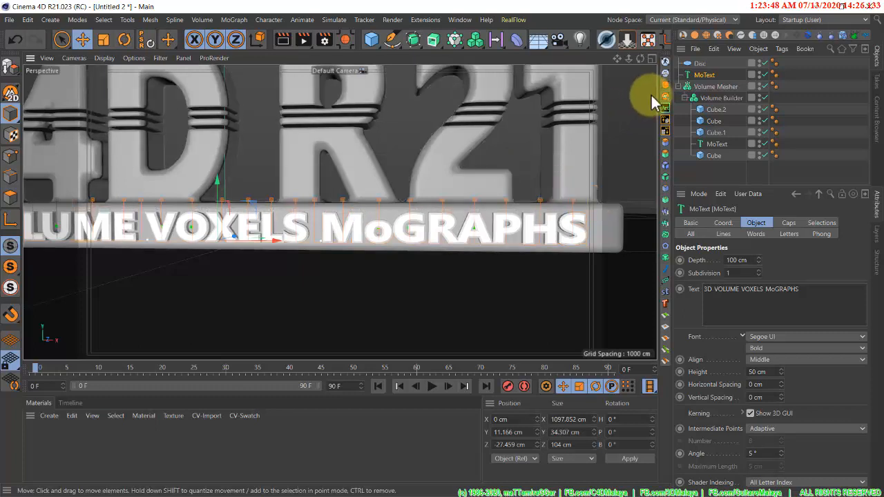
Step: Set the front lettering's Horizontal Spacing to 1 cm
left_click_drag(618, 60, 438, 247)
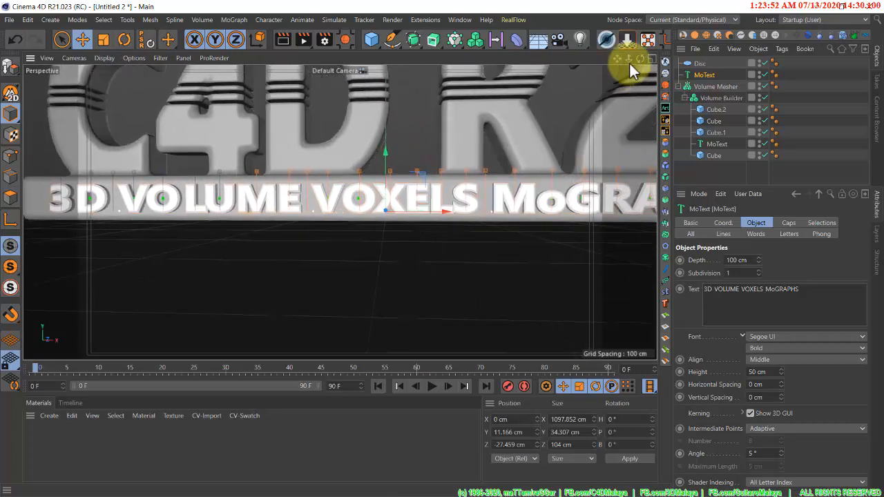
left_click_drag(630, 65, 438, 246)
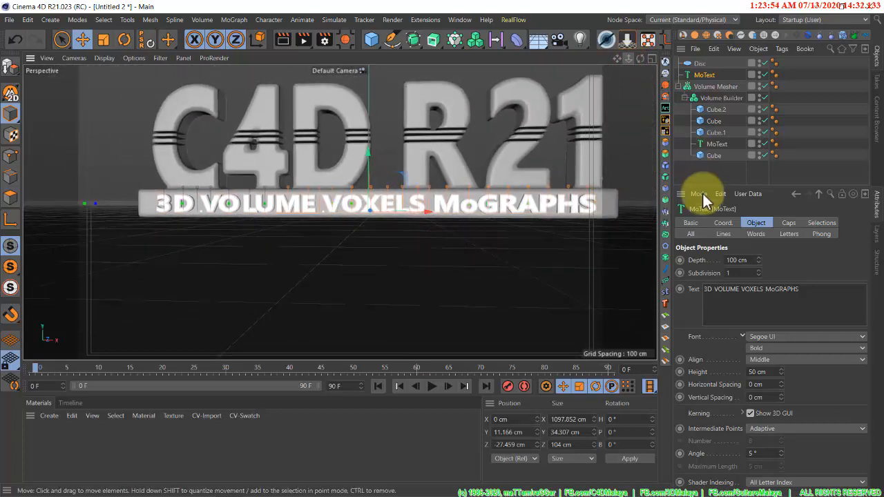
left_click(782, 382)
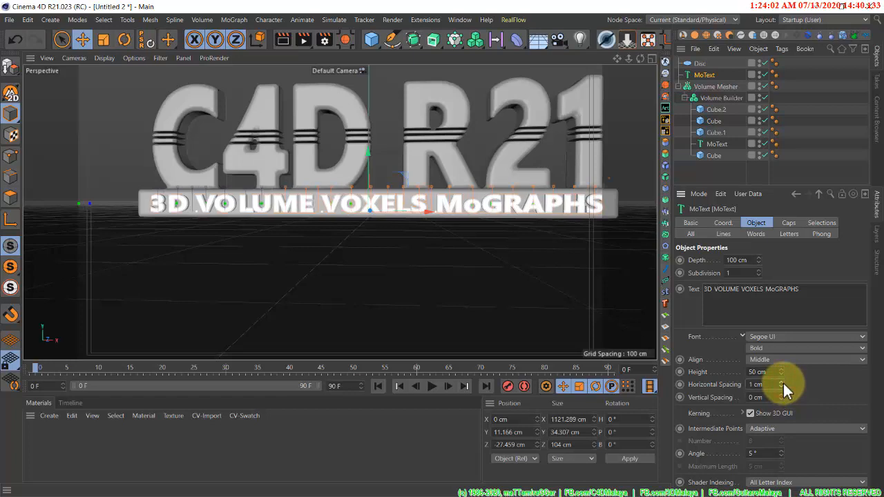
left_click_drag(393, 242, 401, 244, "alt")
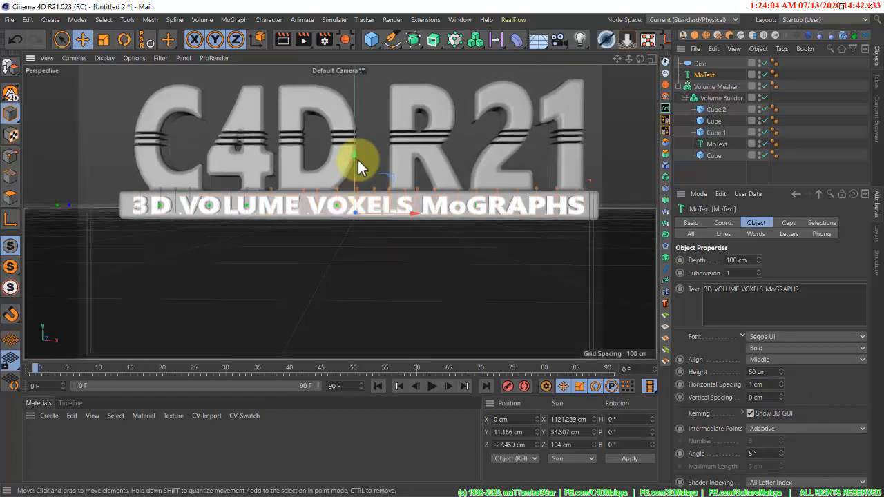
Step: Place the front MoText inside the Volume Builder and move its entry directly above the Cube in the builder's object list
left_click_drag(354, 158, 301, 172, "alt")
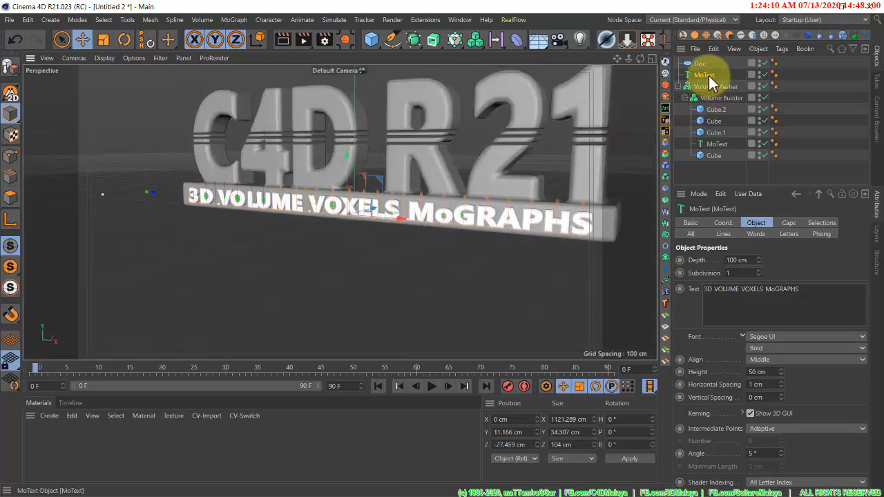
left_click_drag(709, 77, 712, 151)
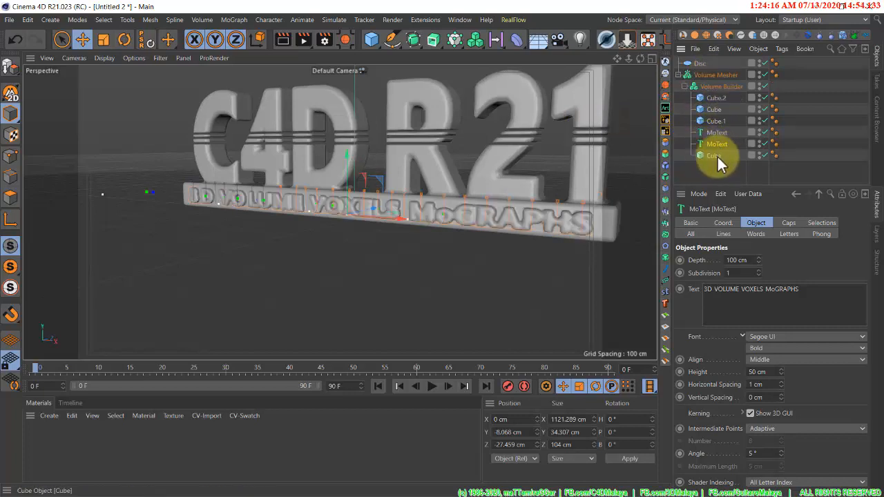
left_click(716, 86)
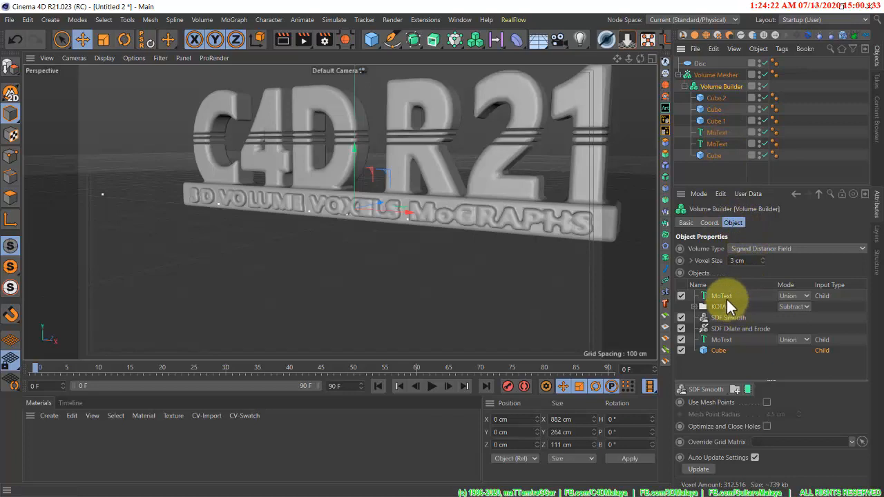
left_click_drag(726, 297, 719, 353)
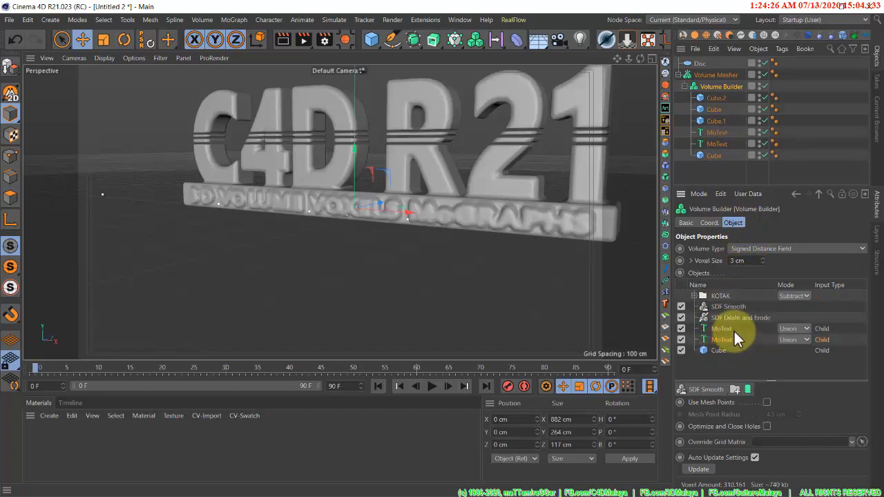
Step: Create a new folder in the Volume Builder and move SDF Smooth, SDF Dilate and Erode and the main MoText into it
left_click(732, 306)
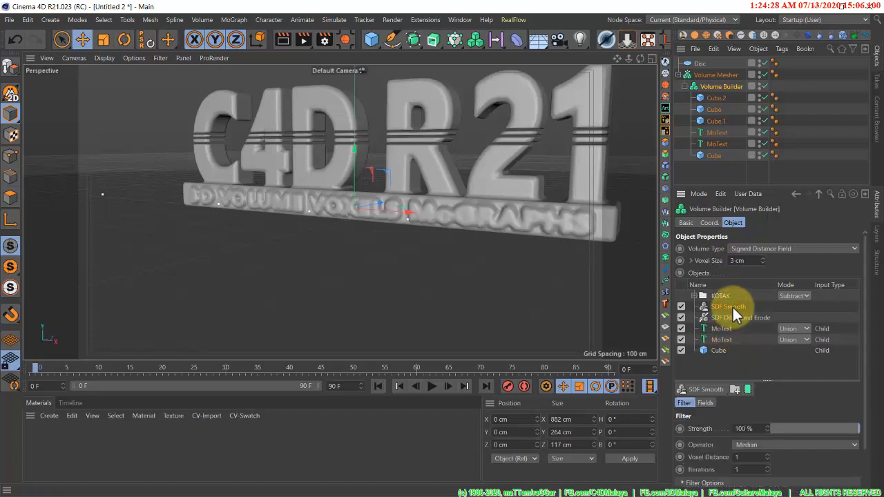
left_click(736, 389)
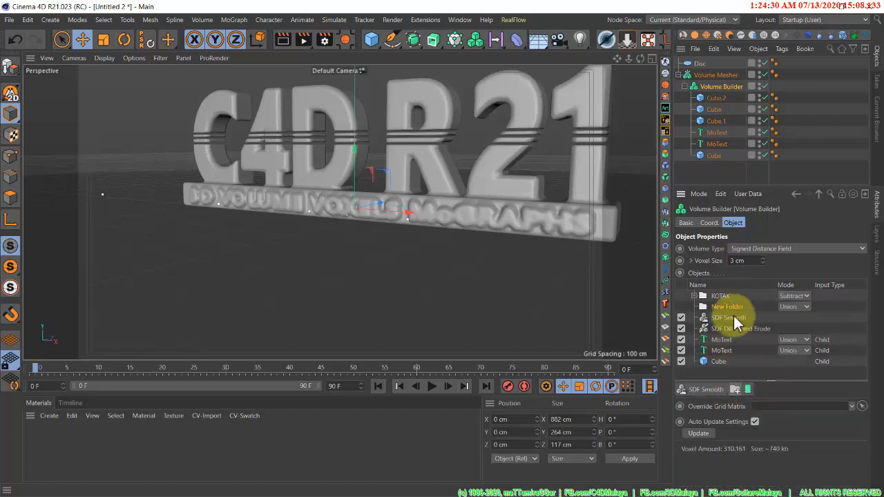
left_click_drag(730, 298, 726, 307)
left_click(725, 318)
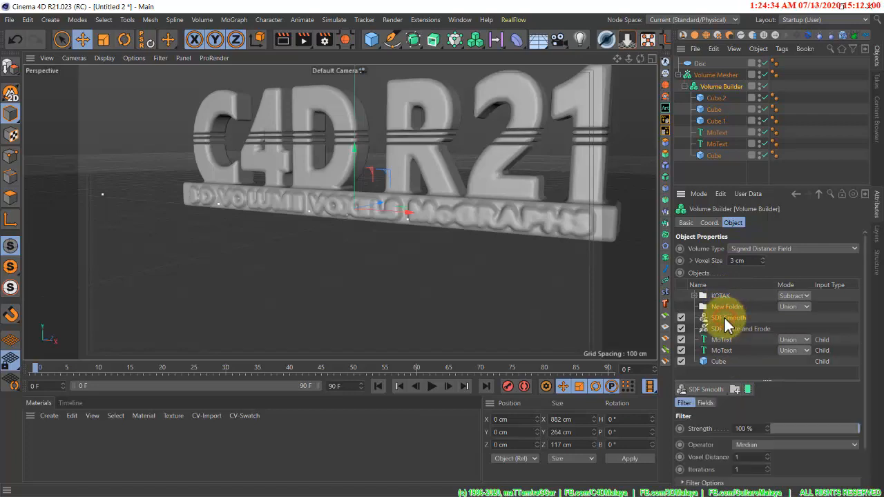
left_click(725, 342, "shift")
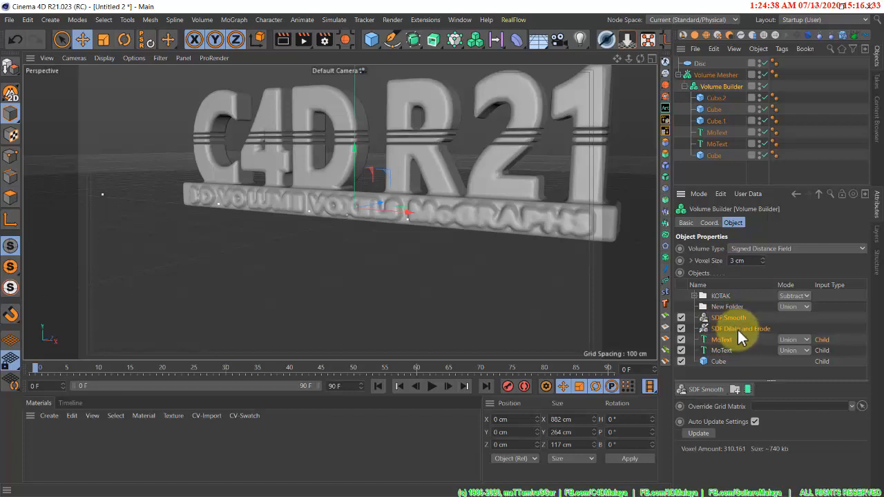
left_click_drag(735, 329, 733, 315)
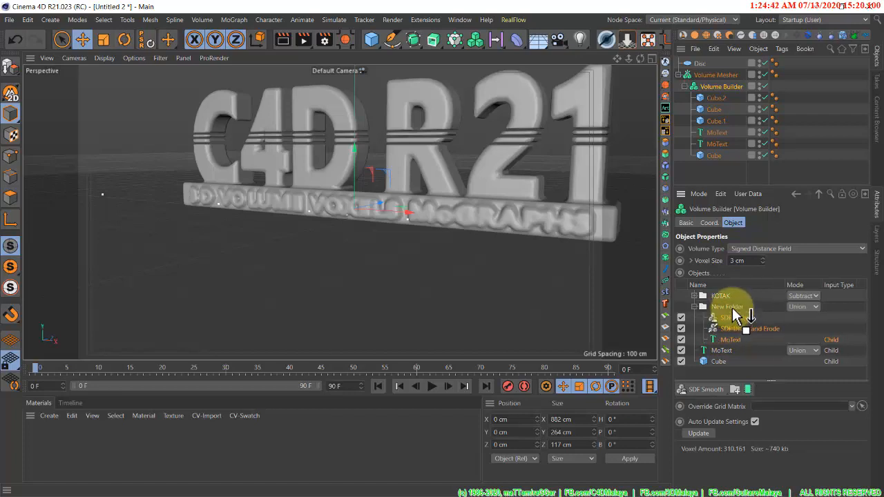
left_click(695, 307)
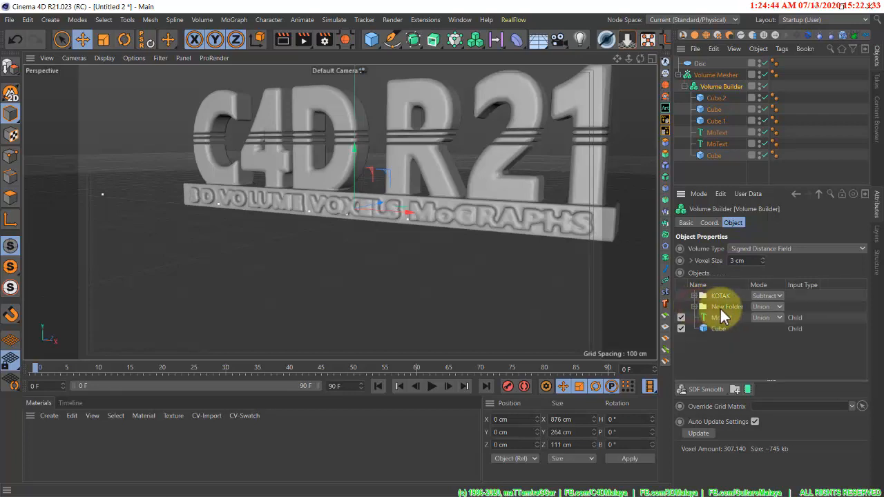
Step: Rename the folder holding the main MoText and its SDF filters to TEKS
double_click(729, 307)
type("TEKS")
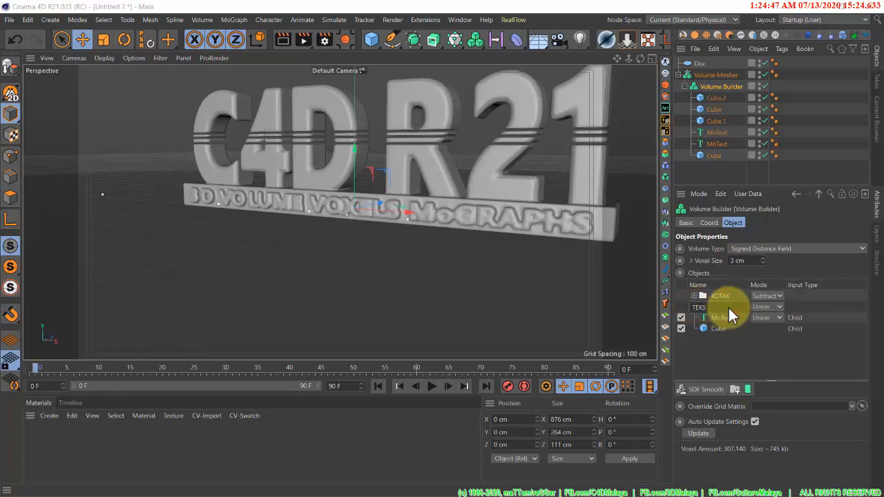
key("Return")
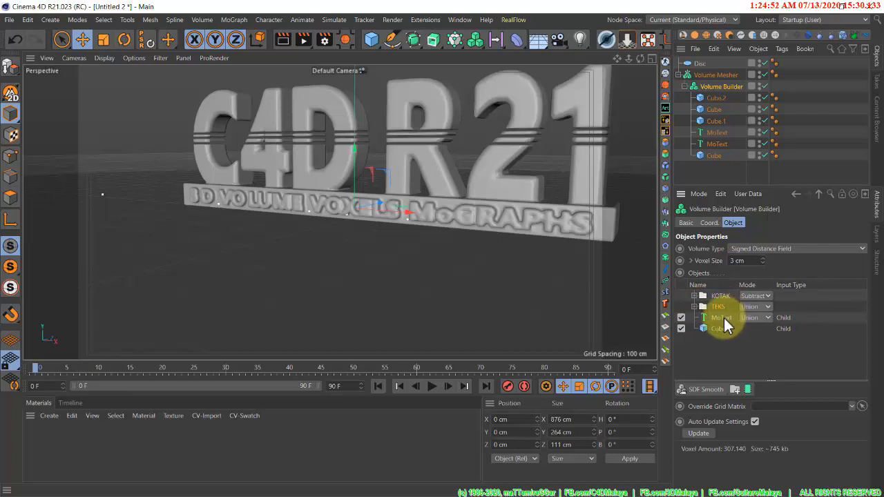
Step: Set the front MoText's mode to Subtract in the Volume Builder so its lettering is cut into the base
left_click(724, 318)
left_click(753, 318)
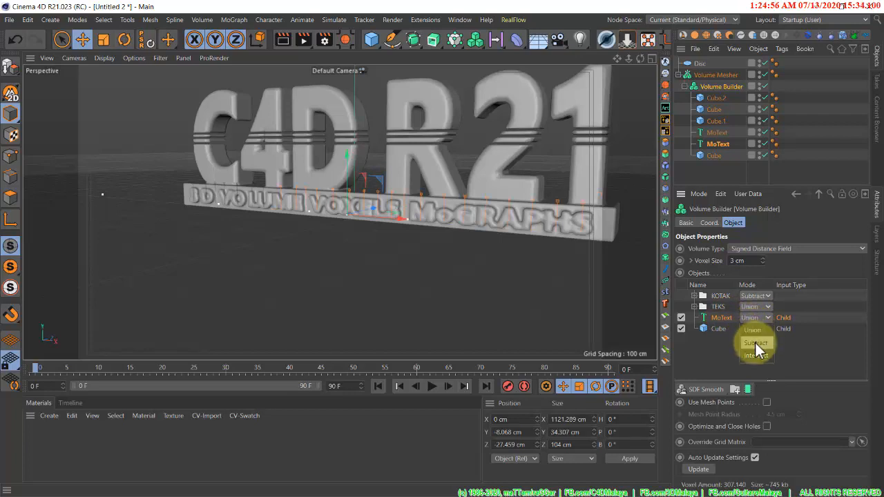
left_click(755, 344)
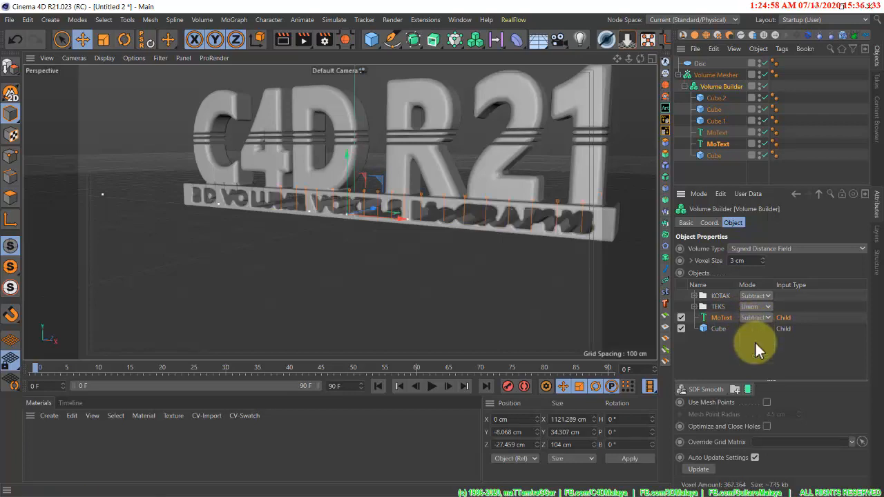
left_click_drag(453, 213, 463, 209, "alt")
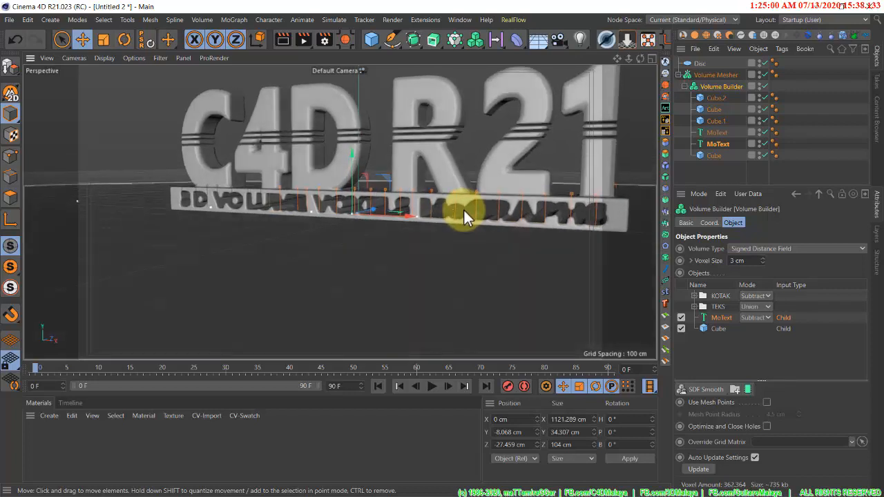
left_click(724, 333)
left_click(719, 328)
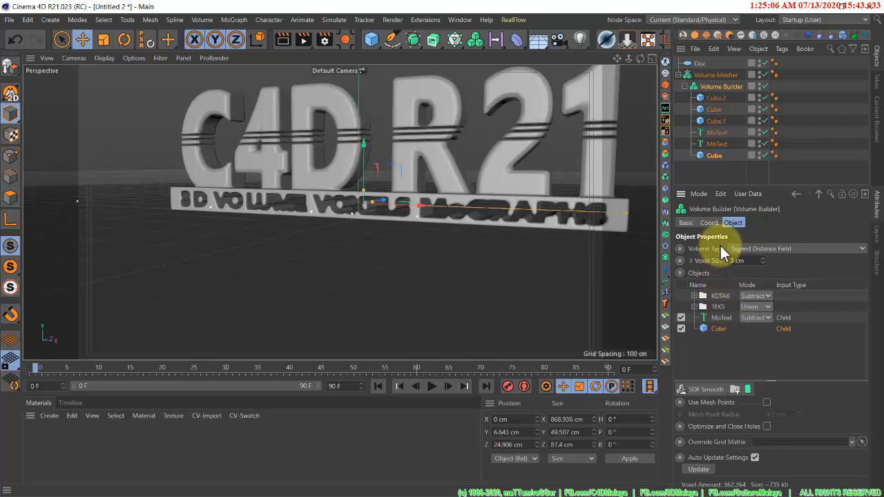
left_click(735, 389)
left_click_drag(727, 334, 725, 310)
Step: Create a new folder in the Volume Builder's object list and move the front MoText and the Cube below it into the folder
left_click(723, 318)
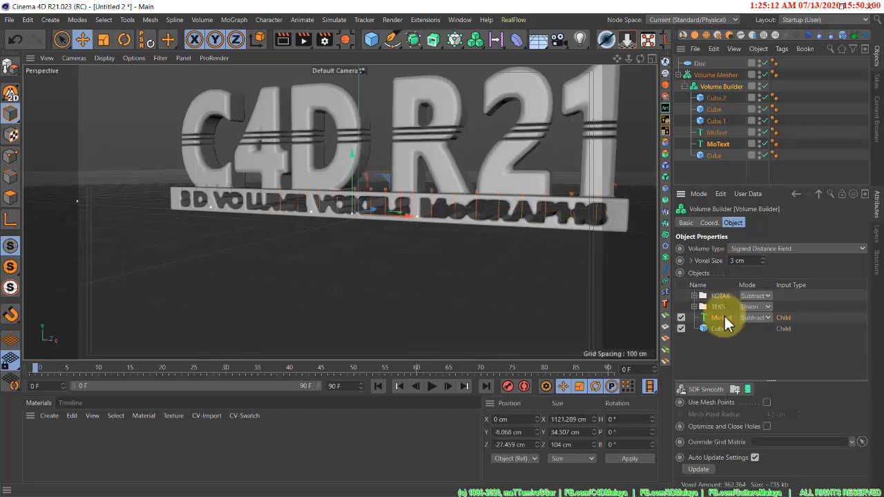
left_click(735, 392)
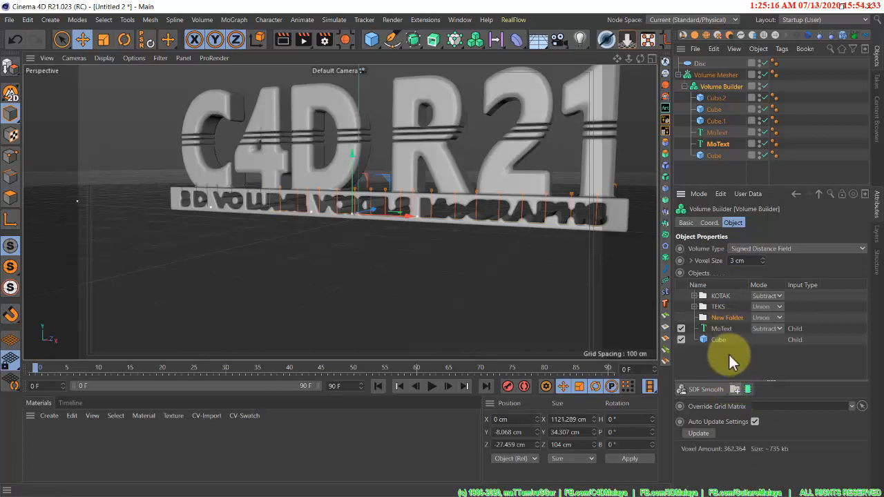
left_click(722, 330)
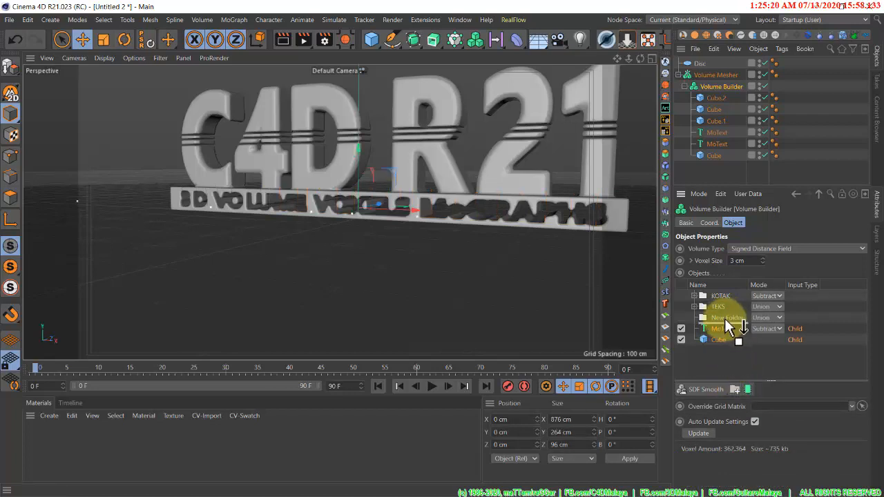
left_click_drag(726, 320, 724, 320)
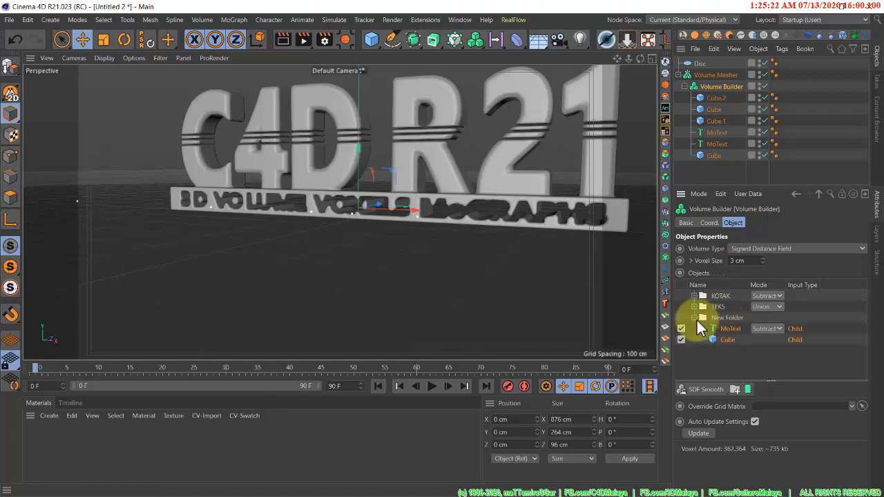
left_click(696, 320)
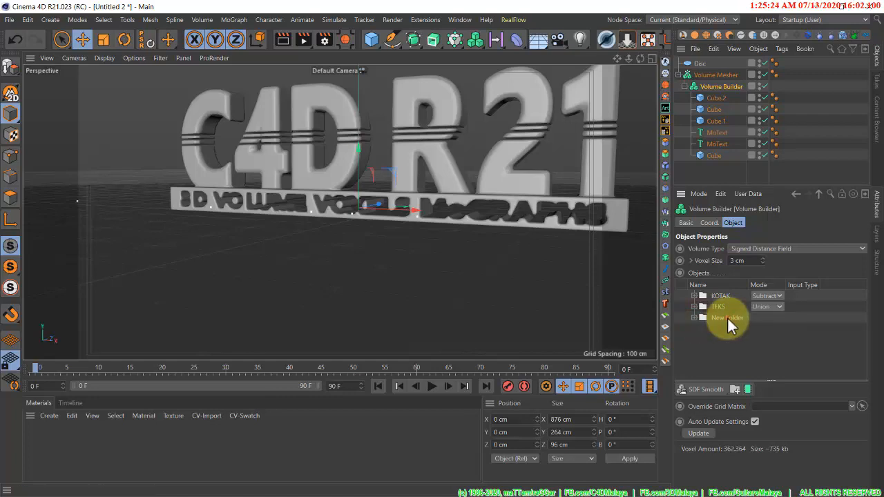
Step: Rename the folder holding the front MoText and the base Cube to BASE
double_click(727, 316)
type("BASE")
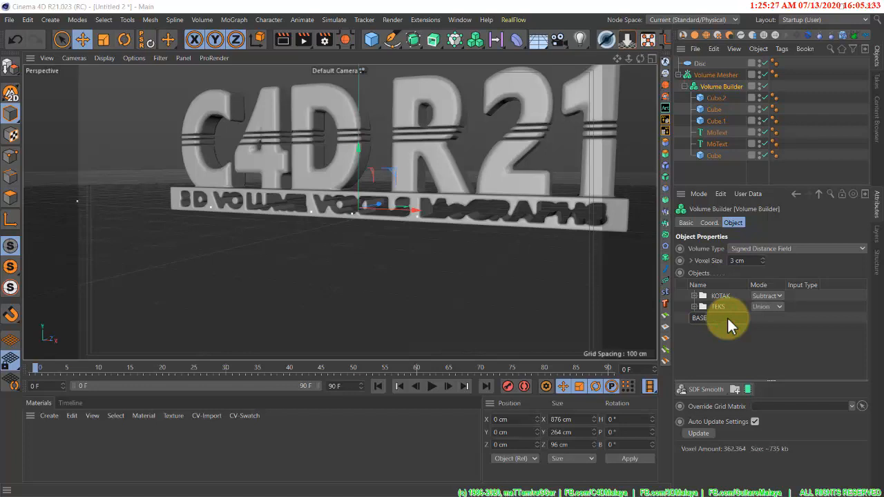
key("Return")
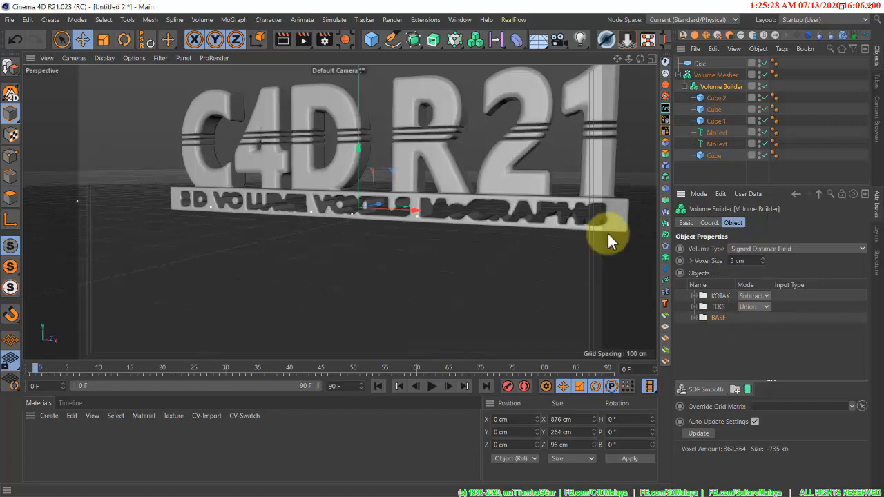
Step: Add an SDF Dilate and Erode filter above the MoText in the BASE folder, set its offset to -1 cm and compare its effect
left_click(696, 319)
left_click(728, 328)
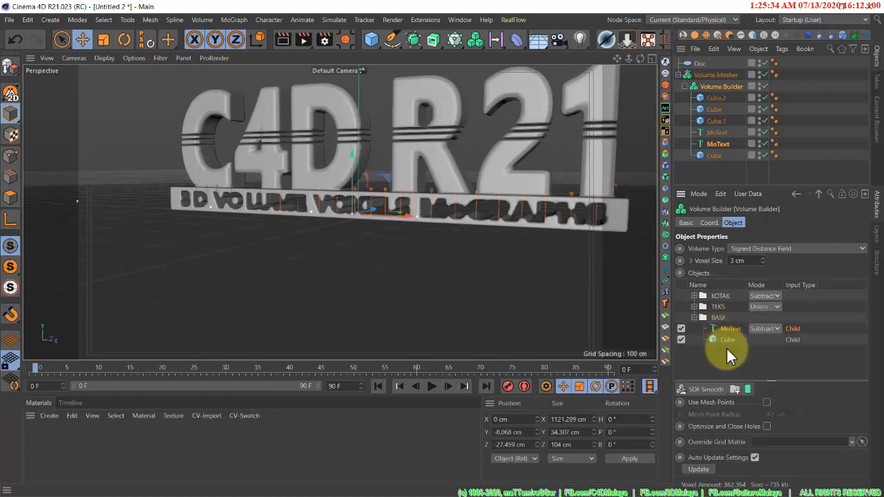
left_click_drag(704, 389, 698, 413)
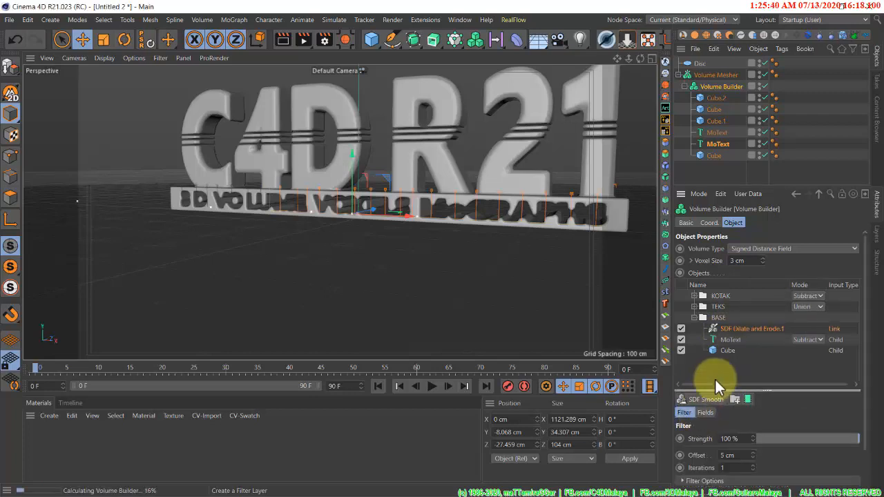
left_click(730, 456)
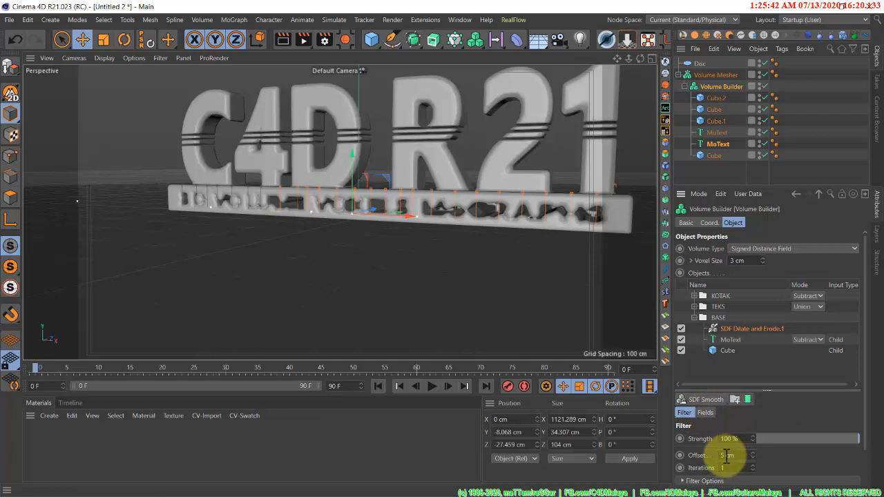
type("-1")
key("Return")
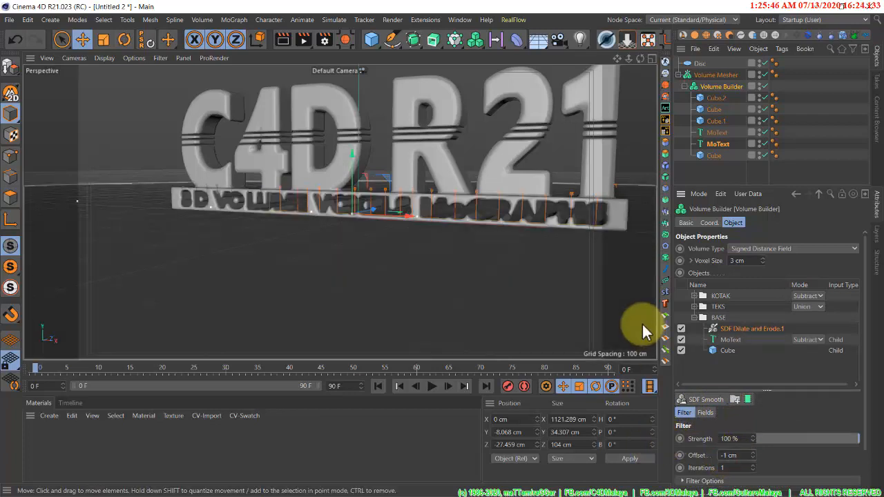
left_click(681, 329)
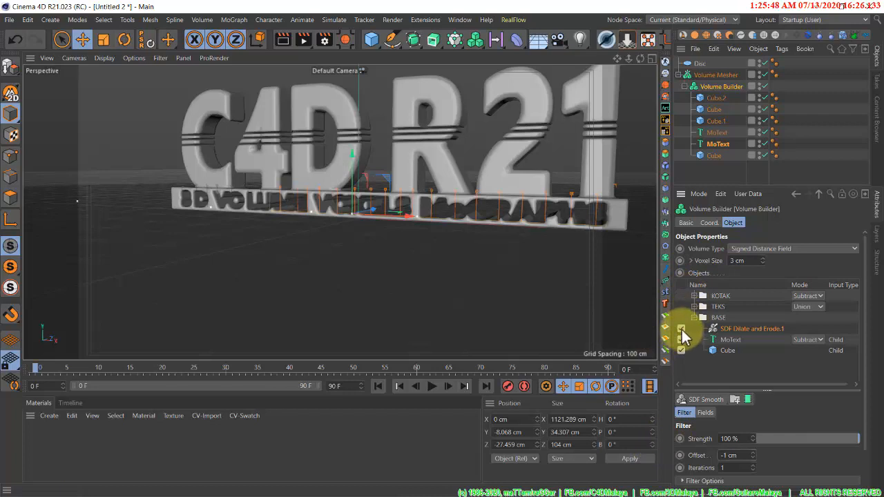
left_click(682, 330)
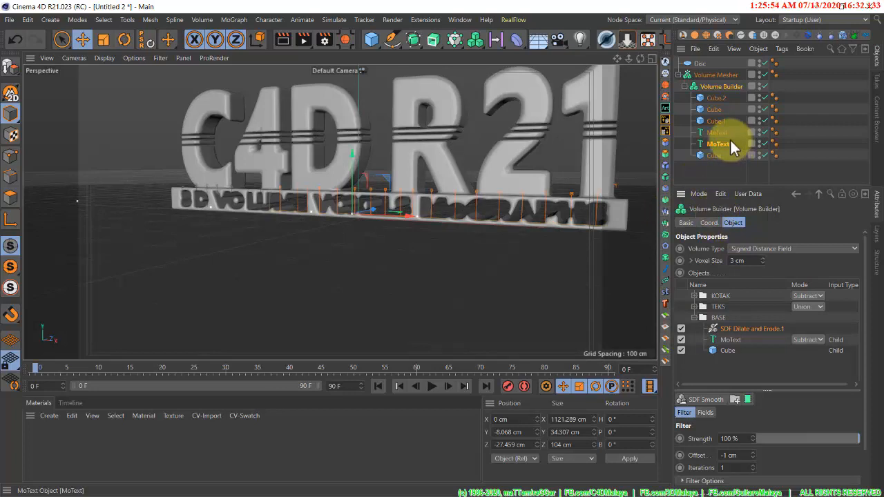
Step: Duplicate the front MoText outside the Volume Mesher, directly above it, and set the copy's depth to 80 cm
left_click_drag(729, 145, 713, 73, "ctrl")
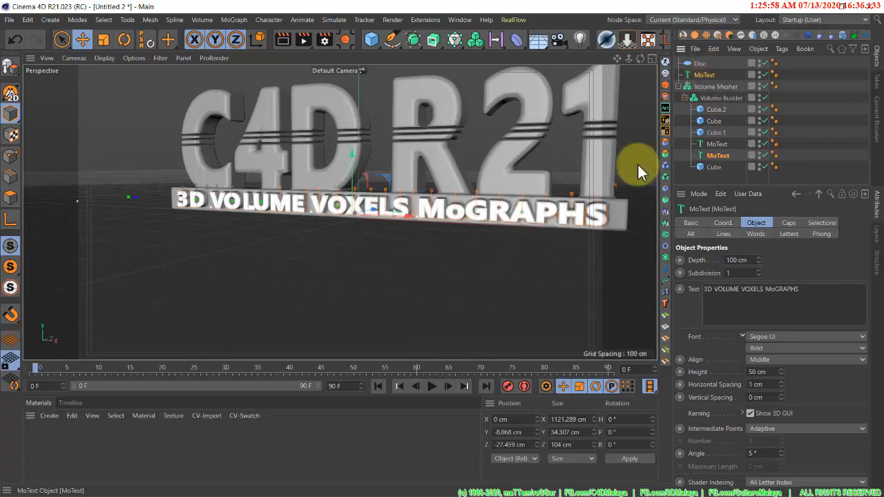
left_click_drag(513, 195, 460, 210, "alt")
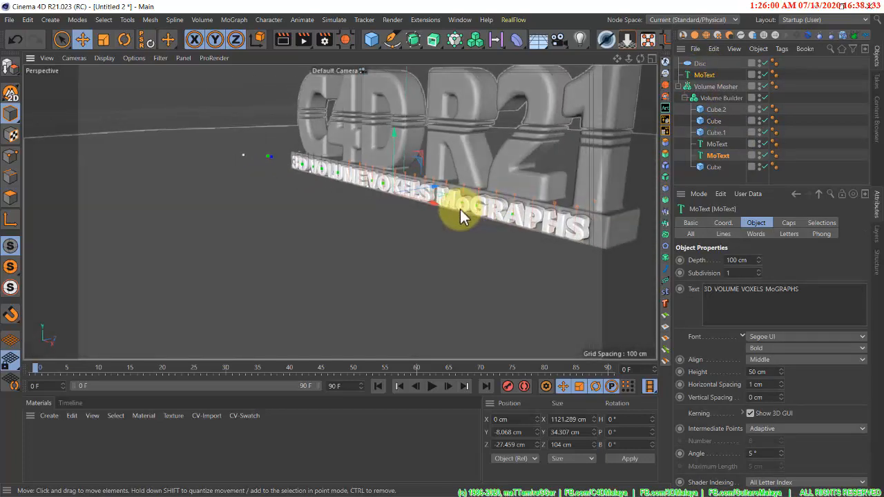
left_click(734, 261)
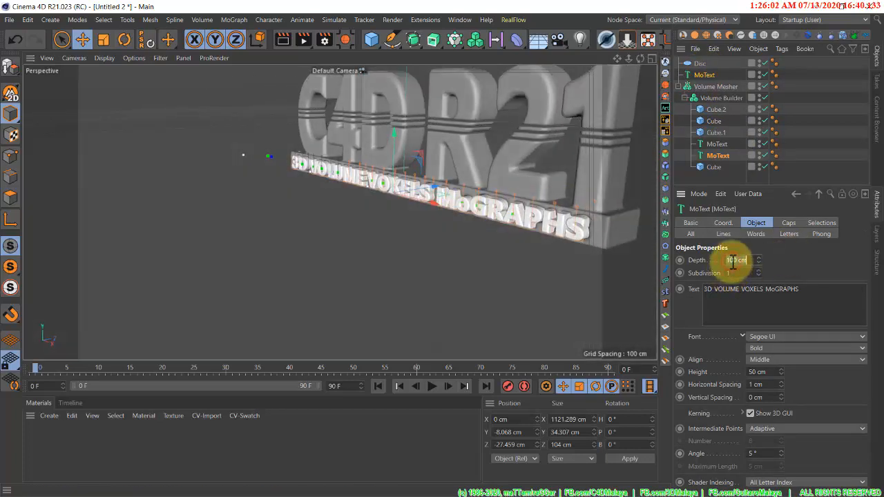
type("80")
key("Return")
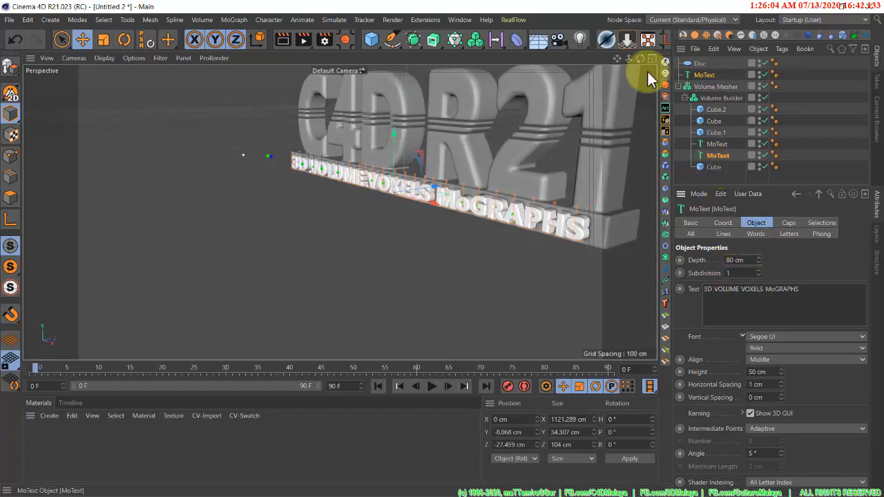
Step: Move the standalone "3D VOLUME VOXELS MoGRAPHS" MoText along Z to about -10 cm and set its depth to 70 cm
left_click_drag(456, 252, 334, 202, "alt")
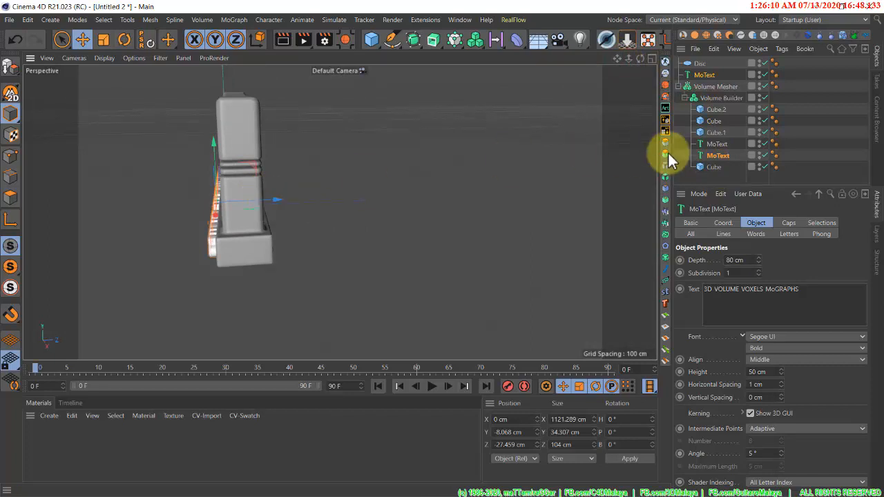
left_click(718, 75)
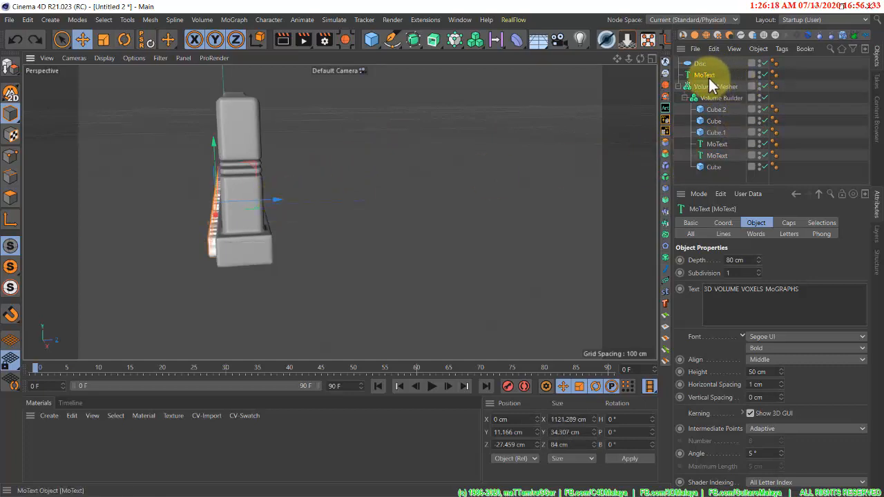
left_click_drag(279, 216, 293, 208)
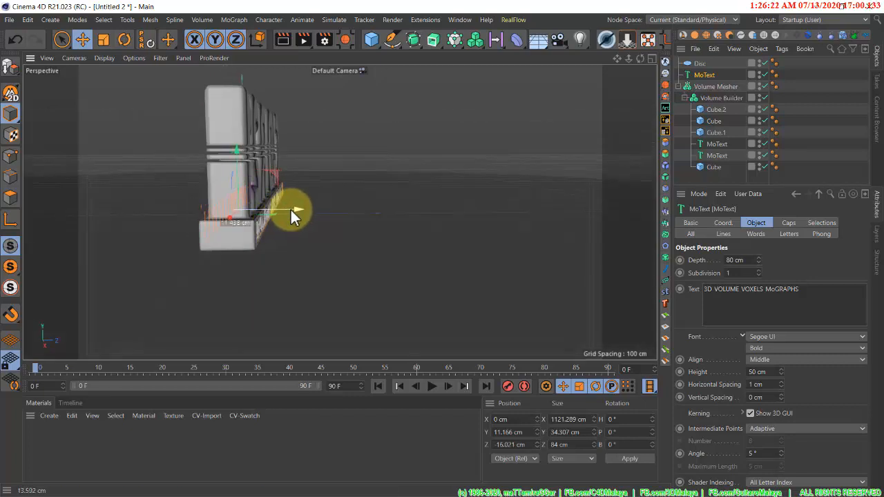
left_click_drag(291, 209, 344, 211)
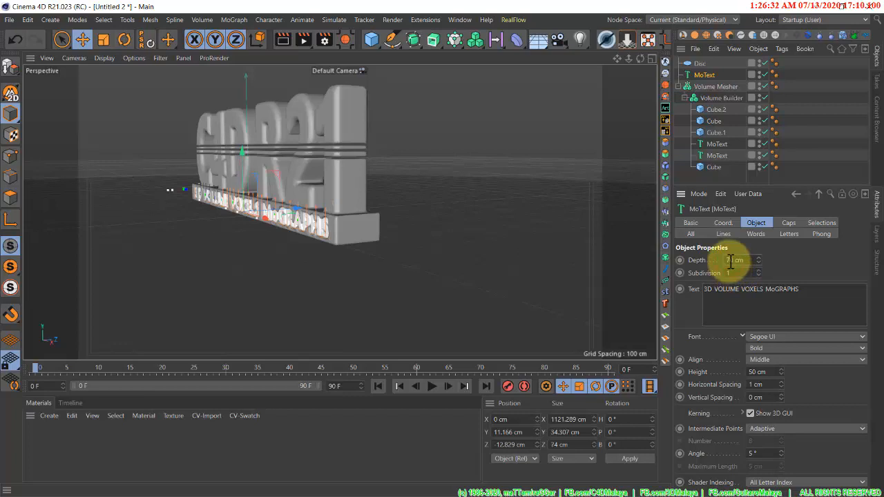
mouse_move(281, 236)
left_mouse_down("alt")
mouse_move(241, 247)
mouse_move(183, 229)
left_mouse_up("alt")
left_click_drag(406, 221, 464, 242)
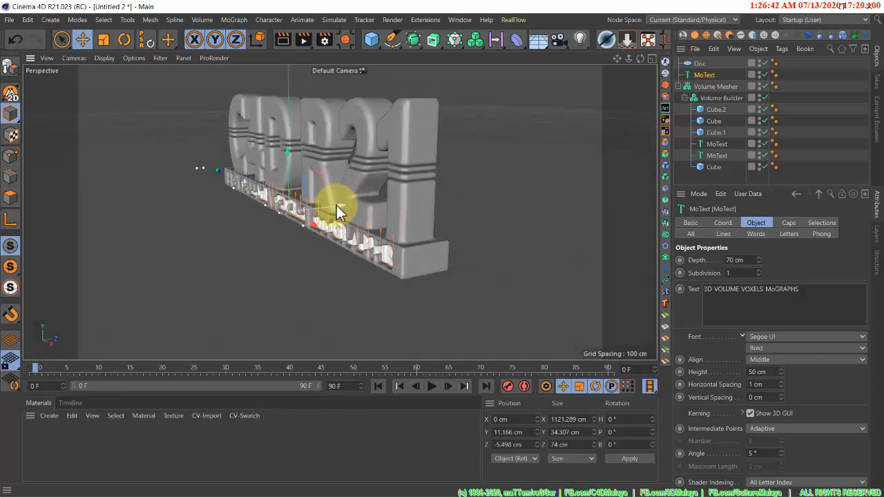
left_click_drag(337, 206, 335, 205)
left_click_drag(374, 234, 493, 208, "alt")
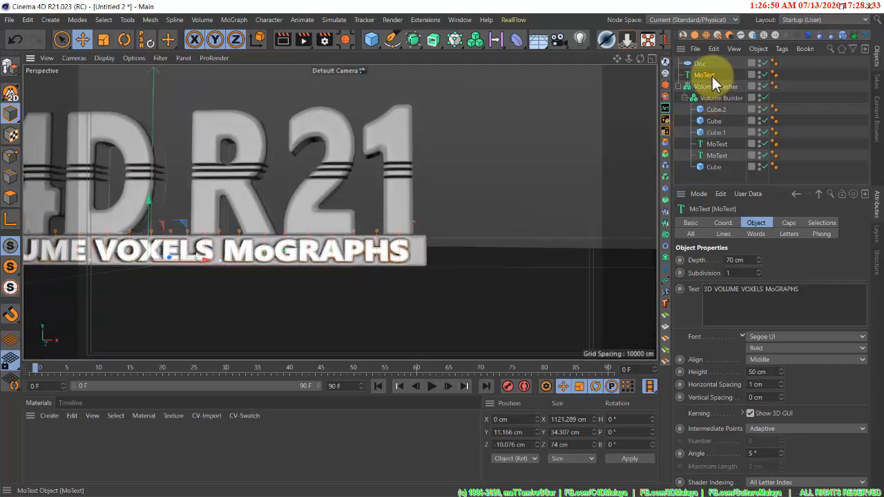
Step: Turn off Bevel Outside in the caps settings of the standalone MoText
left_click(781, 224)
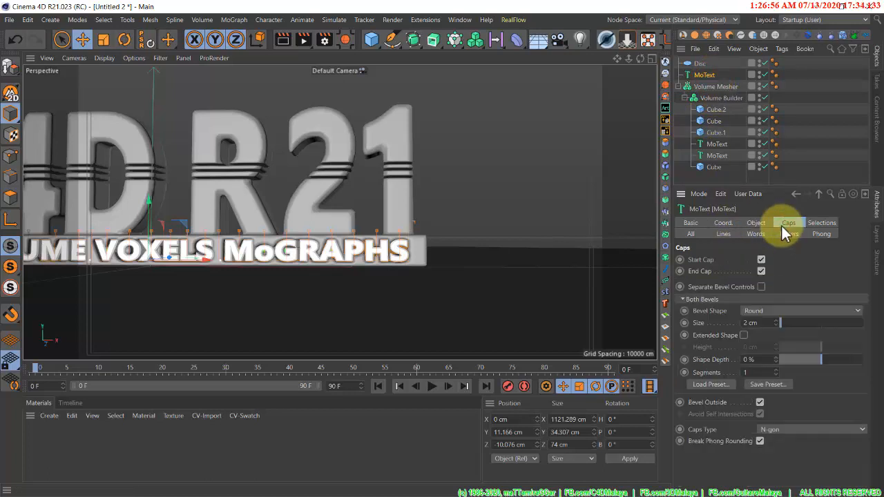
left_click(760, 402)
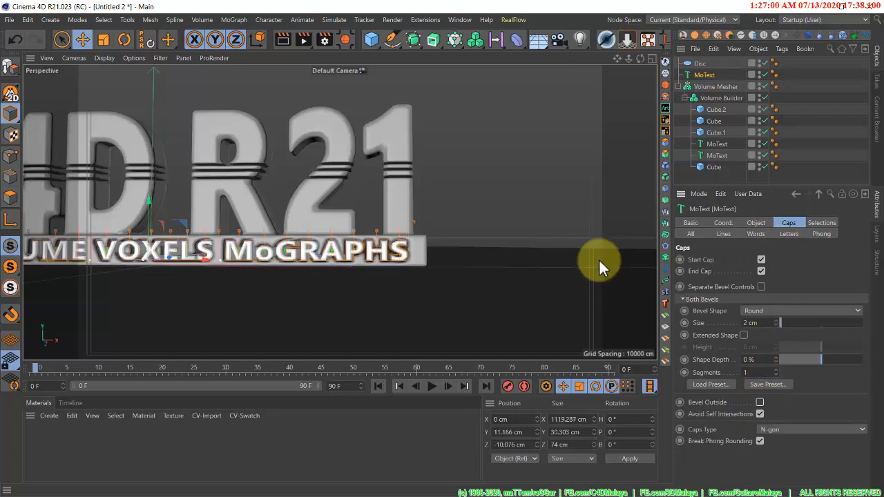
left_click_drag(627, 58, 333, 266)
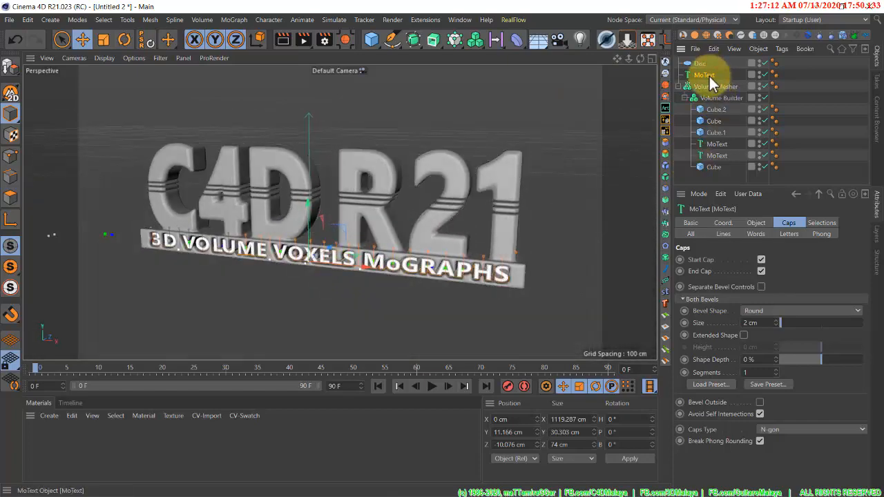
Step: Add another Volume Builder and another Volume Mesher to the scene
left_click(475, 42)
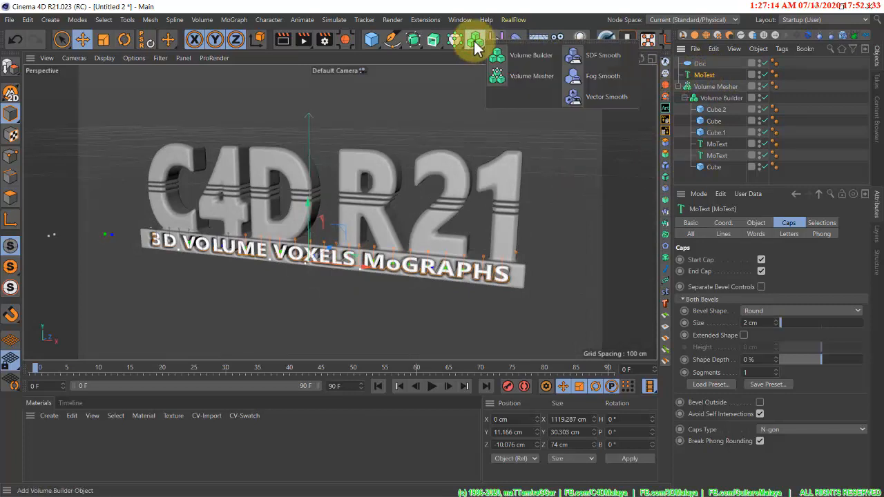
left_click(504, 56)
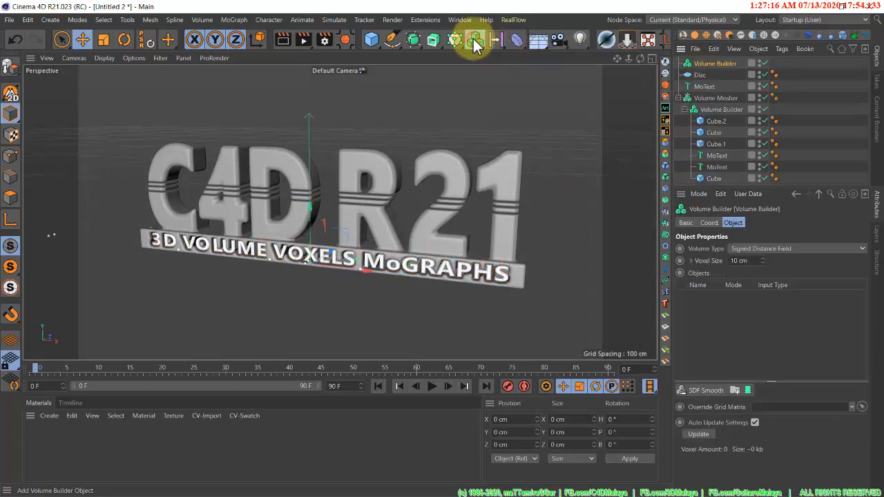
left_click(476, 41)
left_click(513, 74)
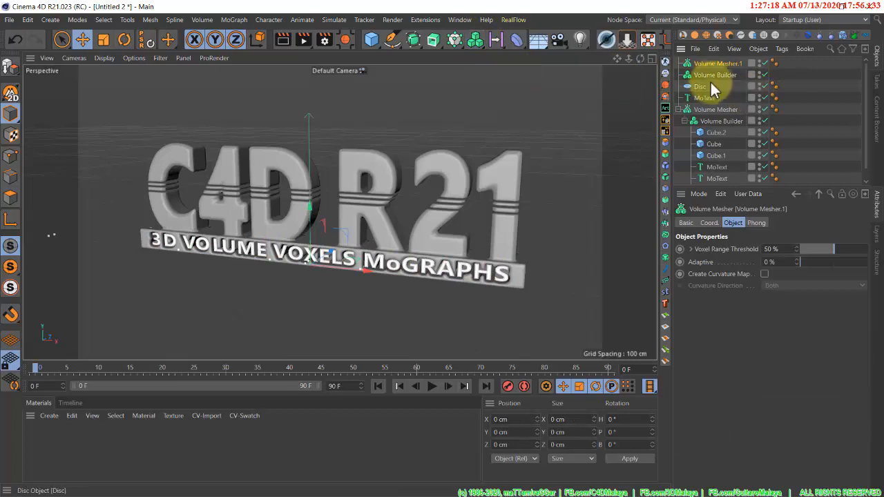
Step: Nest the standalone MoText inside the new Volume Builder, and that builder inside the new Volume Mesher
left_click_drag(704, 97, 720, 81)
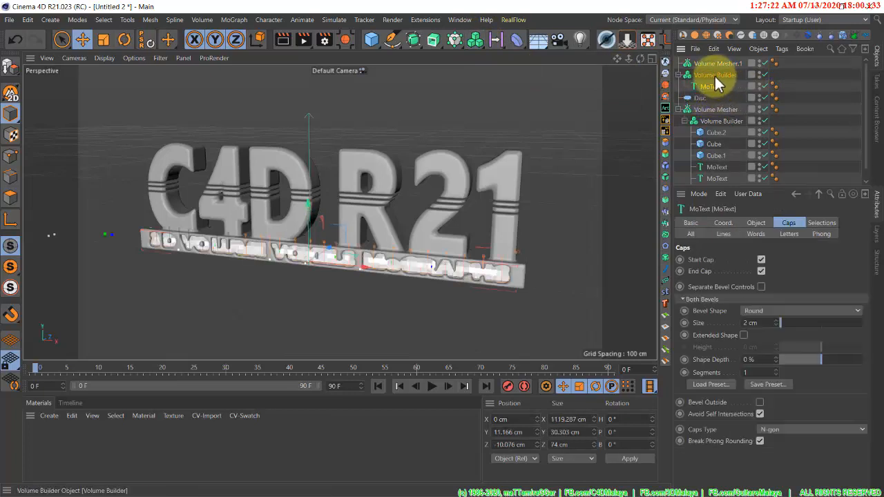
left_click_drag(719, 83, 711, 108)
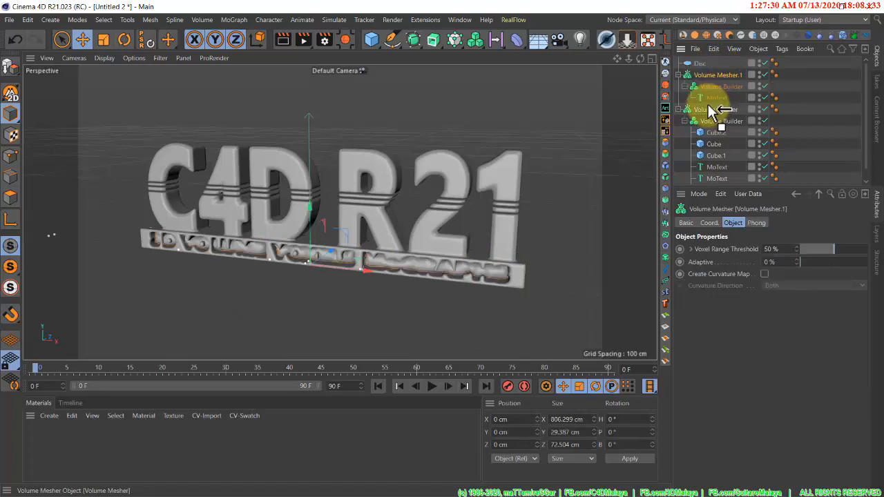
scroll(484, 250, "down", 4)
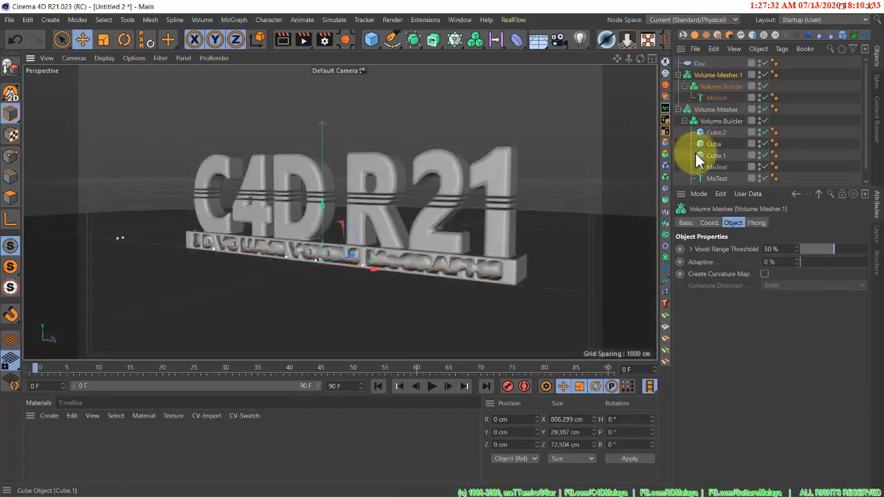
Step: Refine the new Volume Builder's voxel size to 4 cm and further to 3 cm
left_click(718, 88)
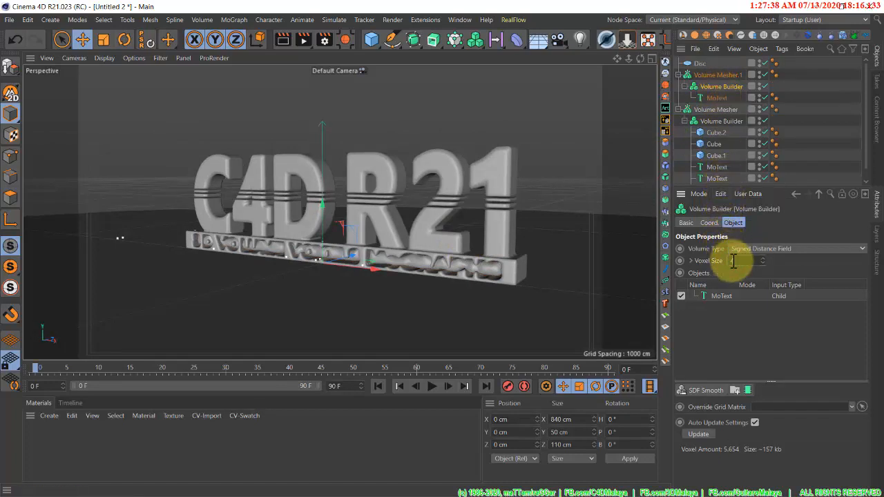
key("Return")
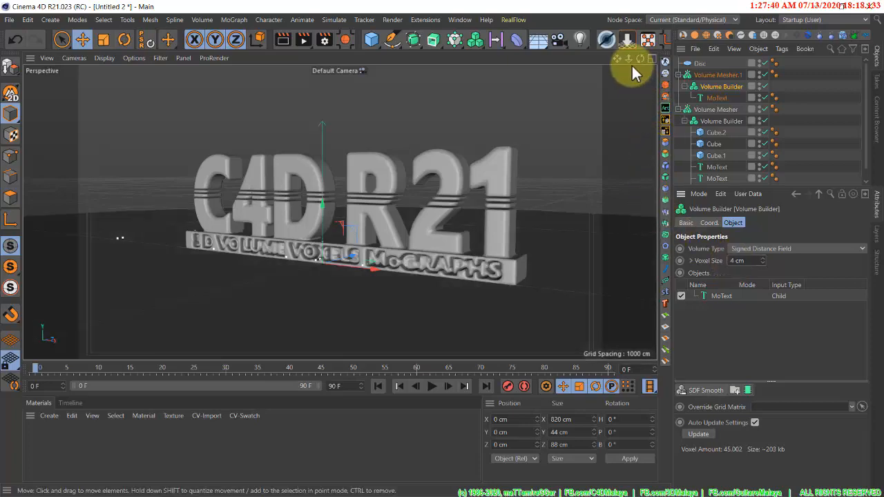
left_click_drag(626, 56, 442, 248)
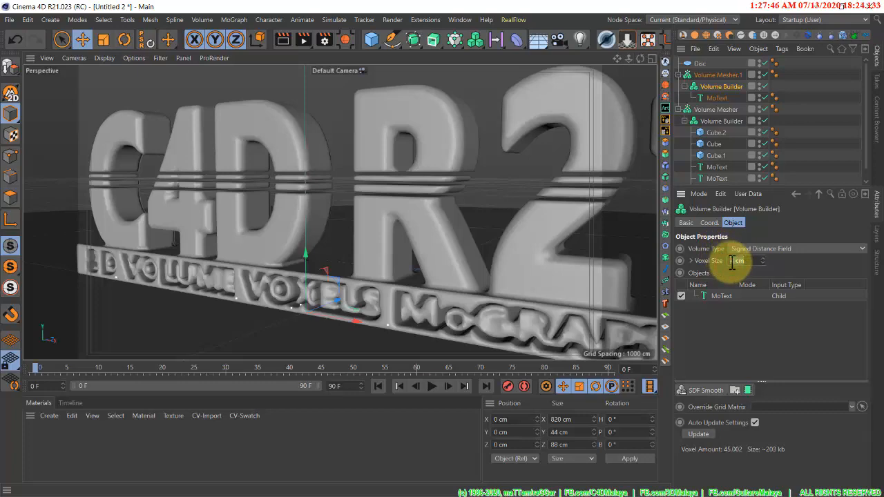
key("Return")
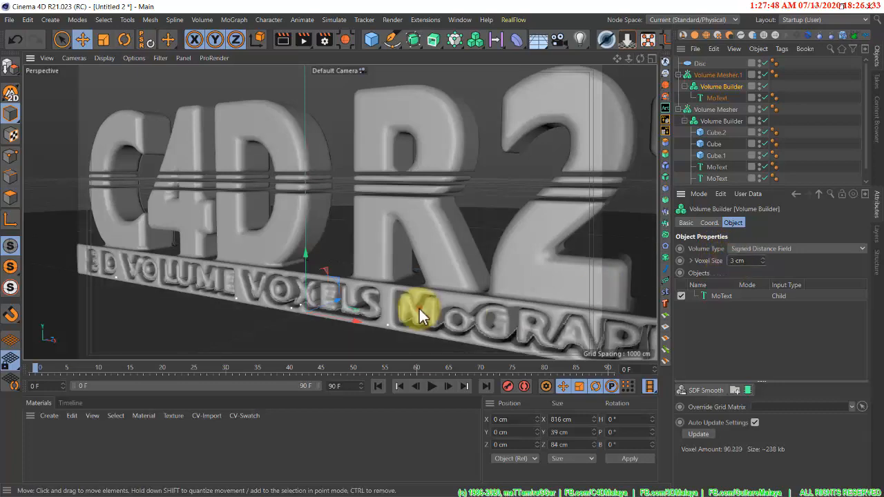
left_click_drag(419, 309, 442, 295, "alt")
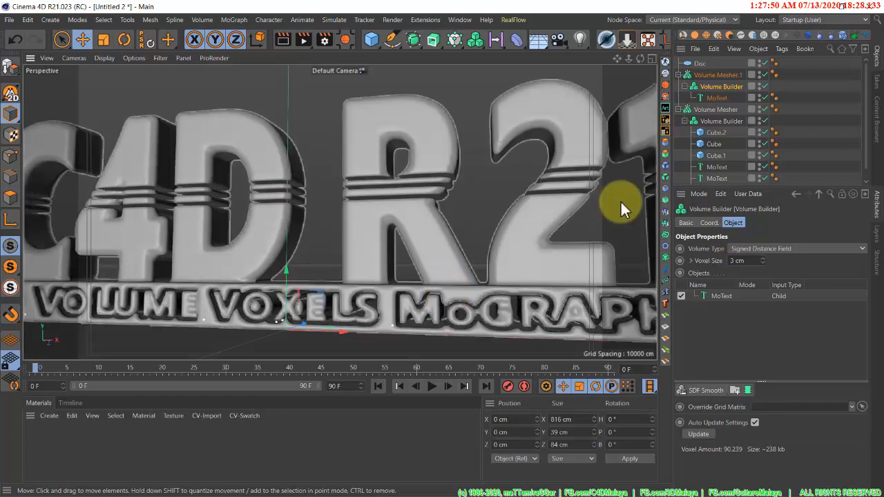
Step: Add an SDF Dilate and Erode filter with a 2 cm offset to the new Volume Builder
left_click(694, 389)
left_click(696, 414)
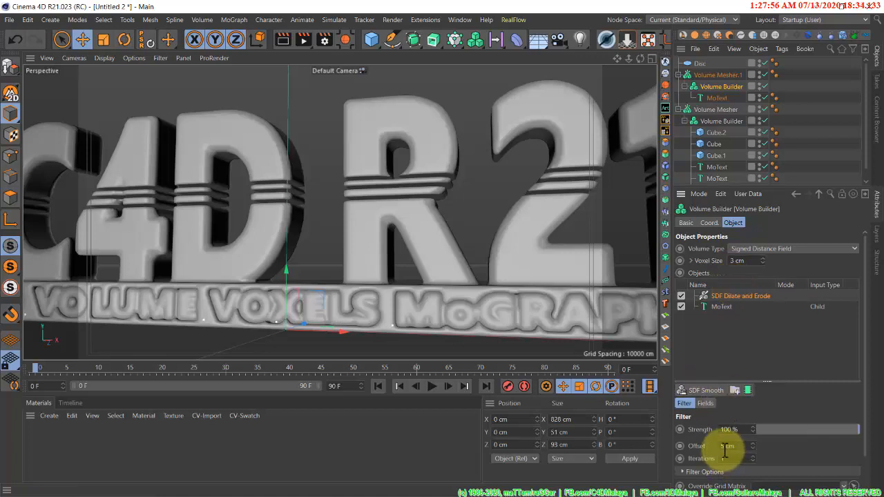
type("2")
key("Return")
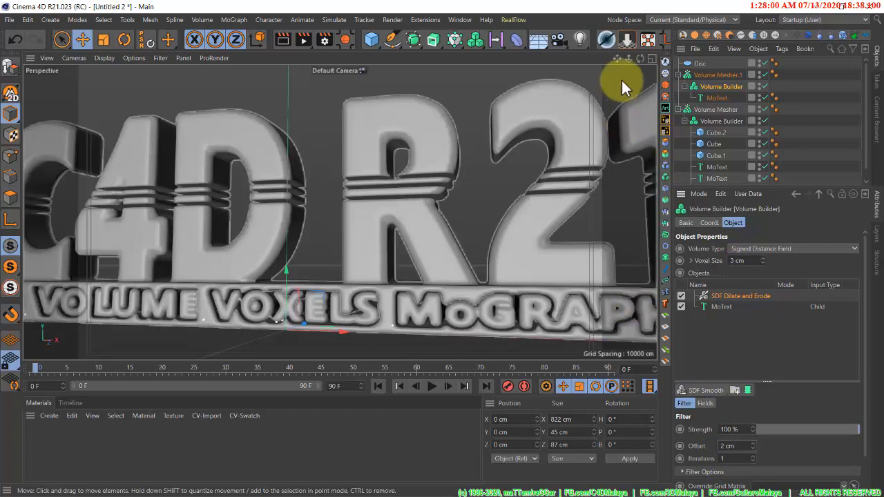
left_click_drag(628, 59, 450, 242)
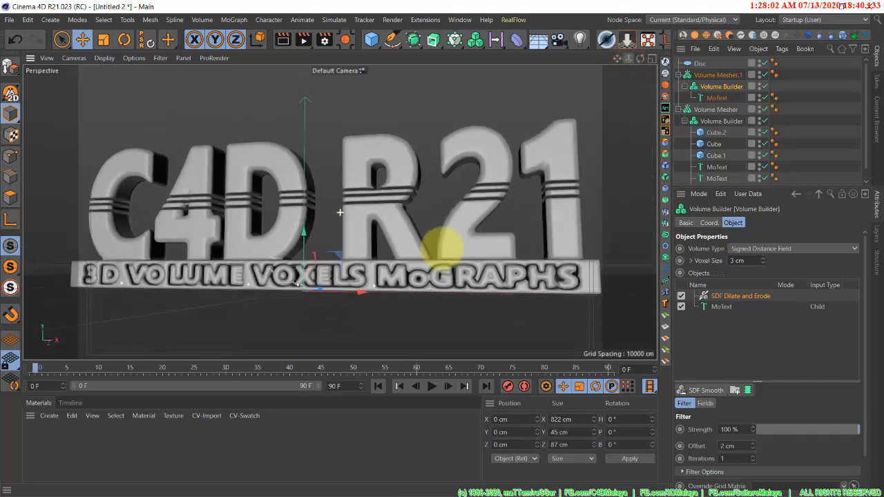
Step: Add an SDF Smooth filter to the same builder, trying the Laplacian Flow operator before choosing Mean Curvature
left_click(696, 390)
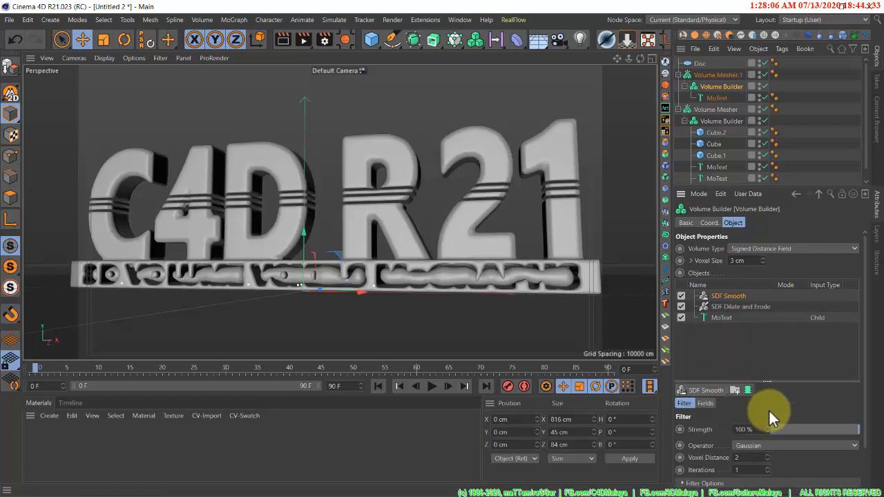
left_click(749, 448)
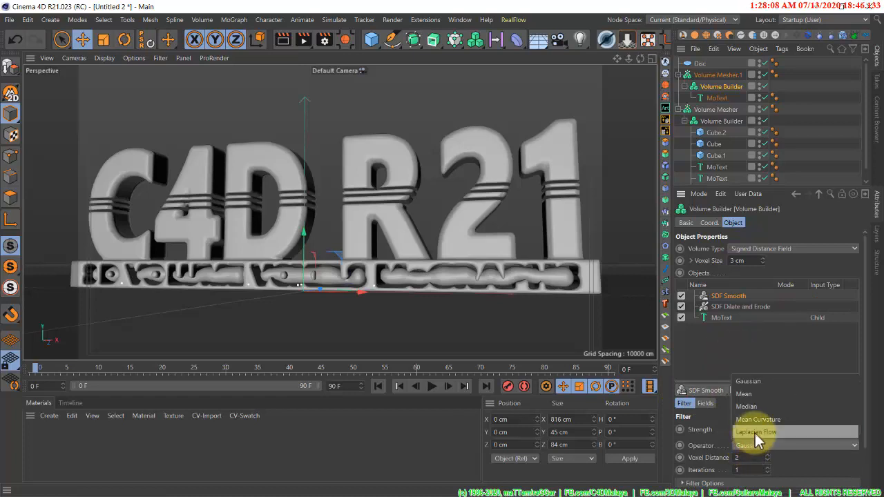
left_click(755, 433)
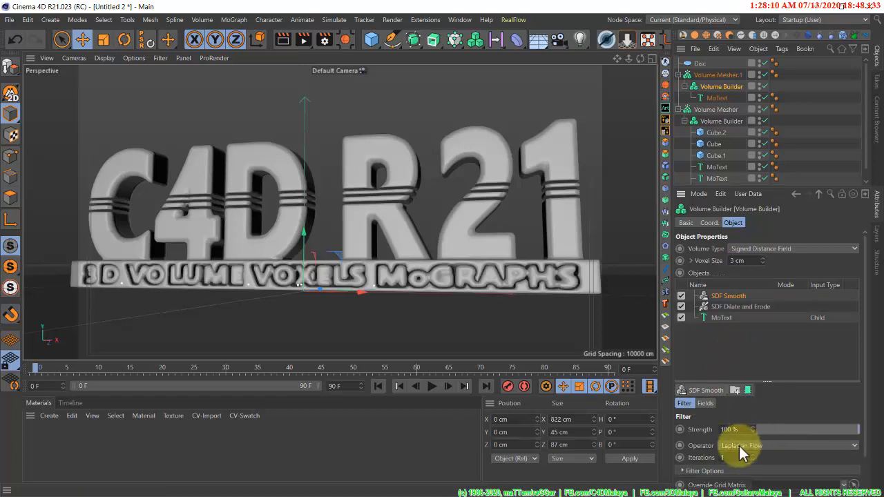
left_click(738, 445)
left_click(741, 420)
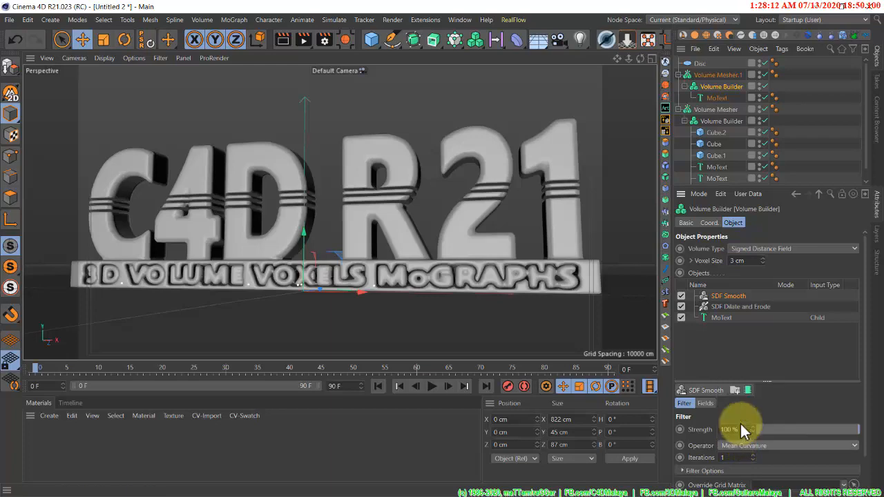
Step: Add a camera framing the whole C4D R21 logo almost straight from the front, and look through it
left_click_drag(334, 275, 353, 290, "alt")
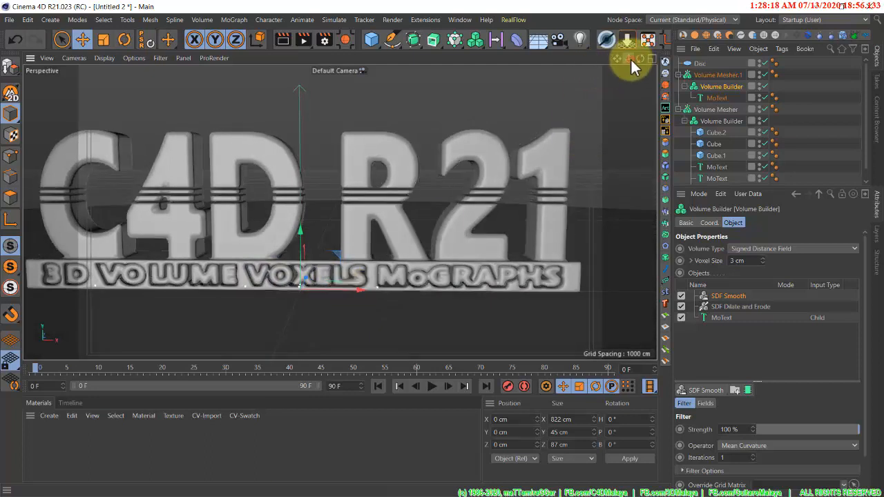
mouse_move(630, 59)
left_mouse_down()
mouse_move(440, 249)
mouse_move(628, 60)
left_mouse_up()
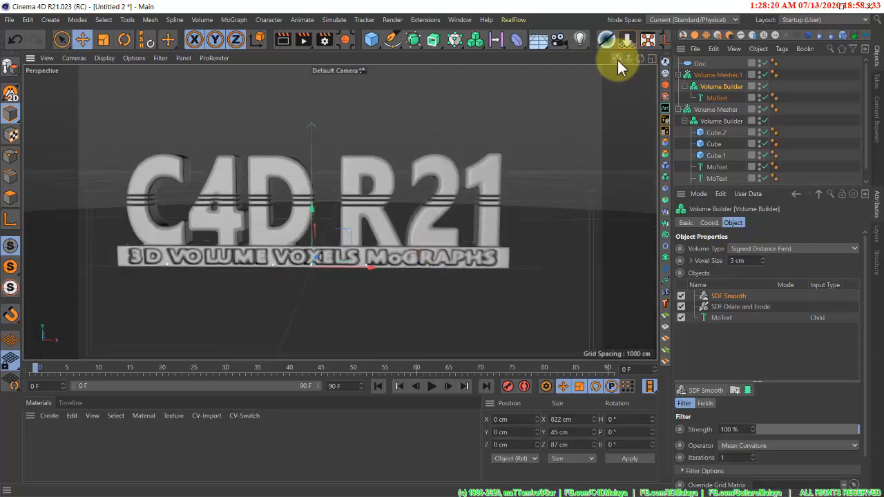
left_click_drag(367, 225, 331, 233, "alt")
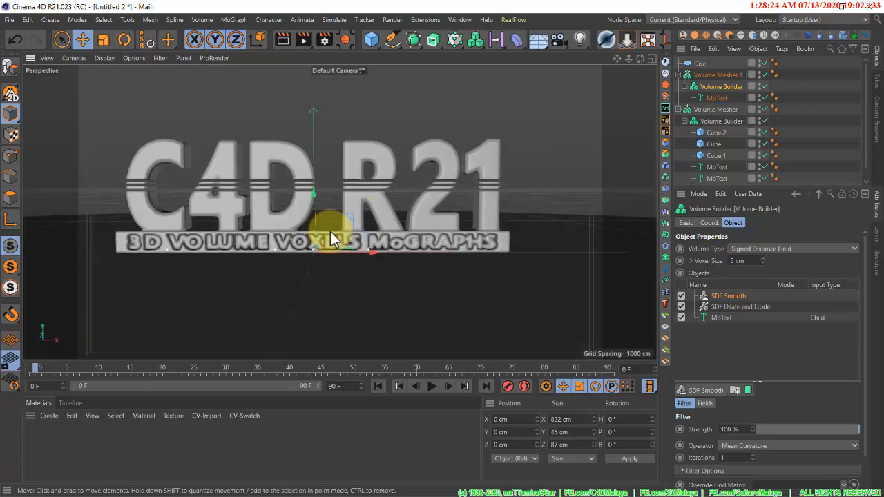
left_click_drag(631, 56, 424, 256)
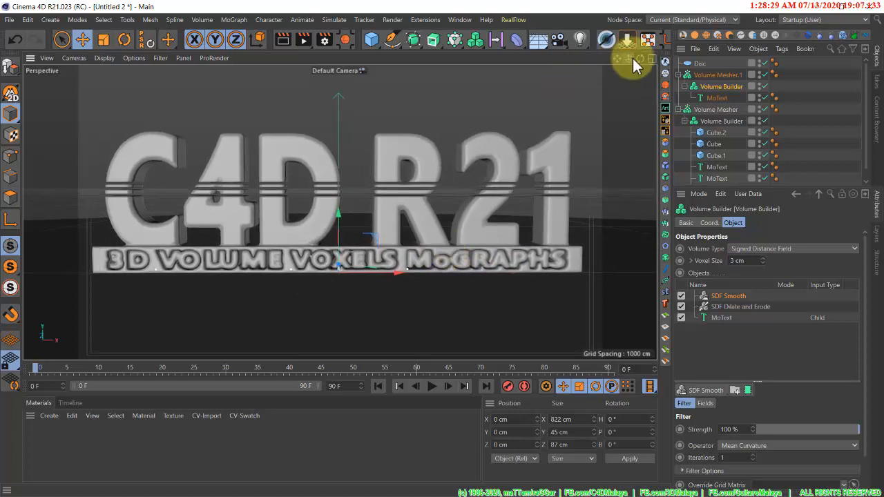
left_click_drag(629, 59, 443, 250)
left_click_drag(340, 250, 337, 249, "alt")
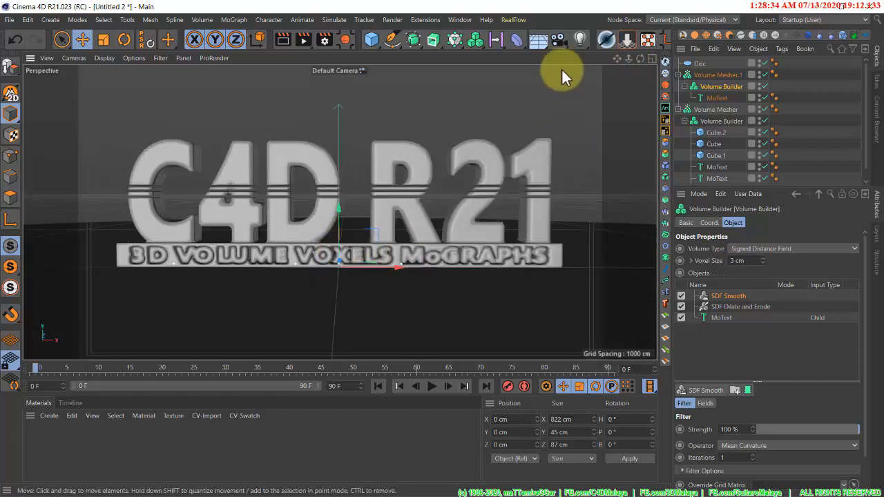
left_click(558, 39)
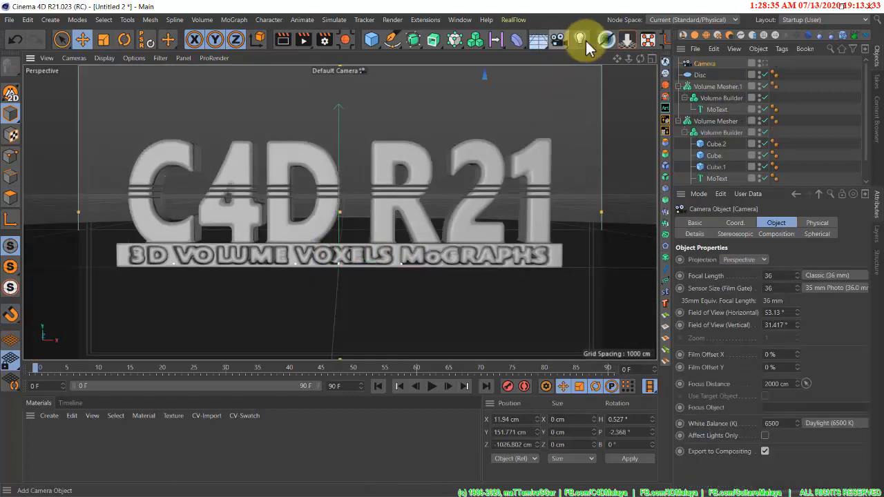
left_click(762, 63)
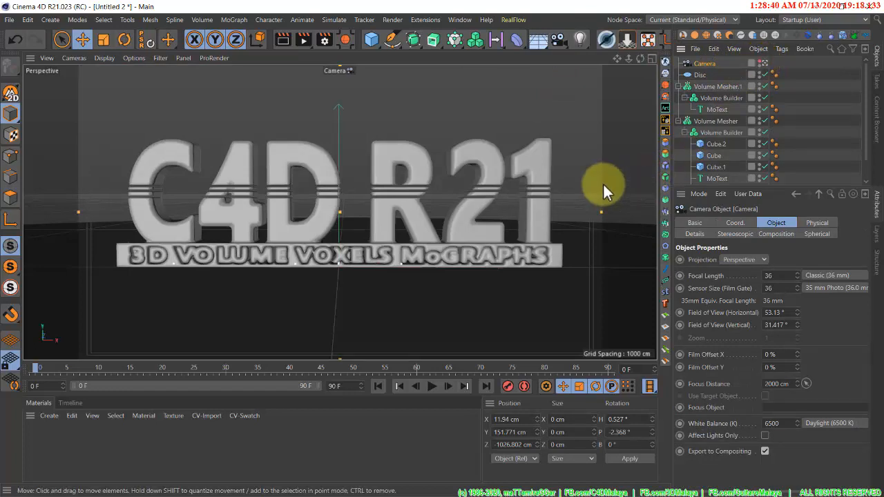
Step: Add a Sky object to the scene, create a new material and apply it to the Sky
left_click(537, 42)
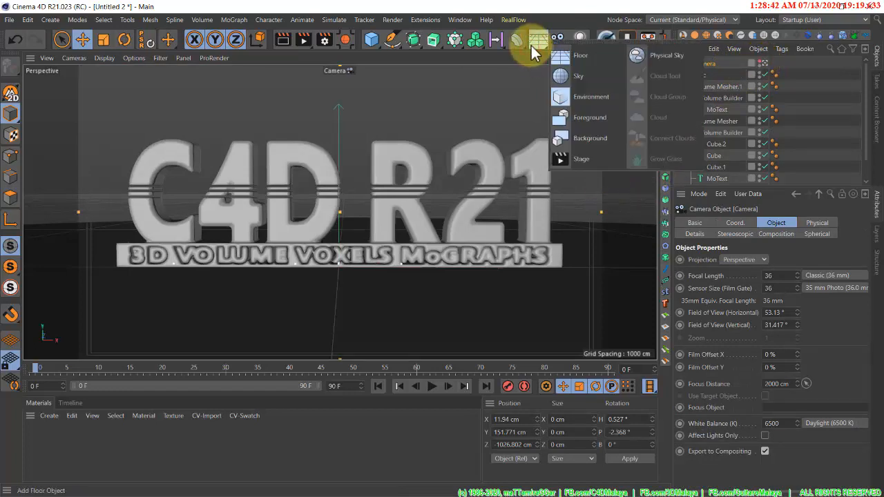
left_click(574, 76)
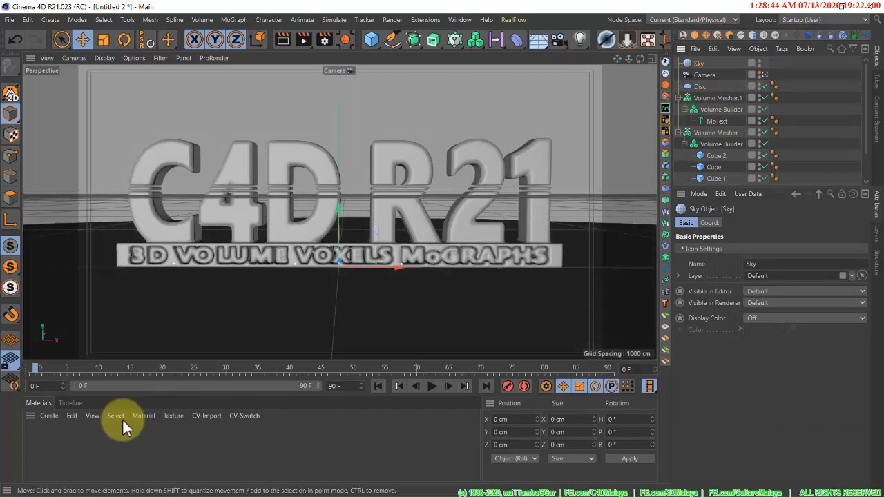
left_click(93, 450)
double_click(93, 449)
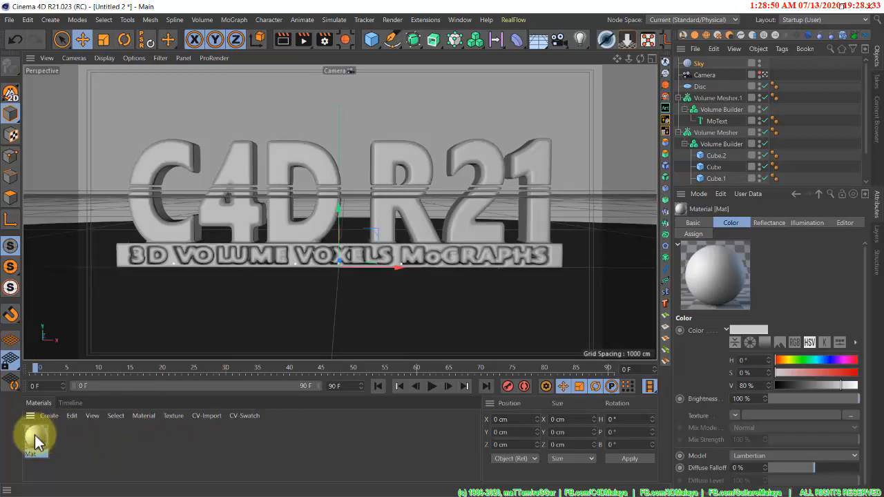
left_click_drag(608, 194, 700, 65)
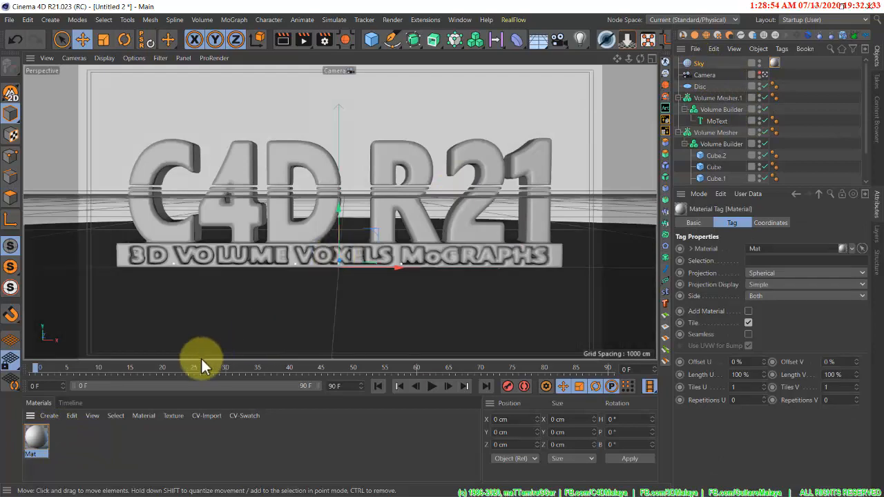
Step: Disable the Sky material's Reflectance and Color channels and enable only its Luminance channel
left_click(40, 441)
double_click(41, 440)
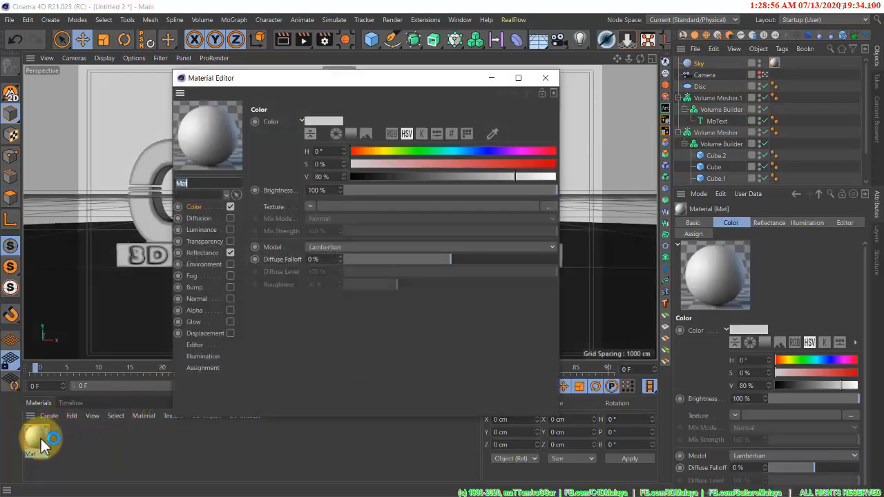
left_click(230, 253)
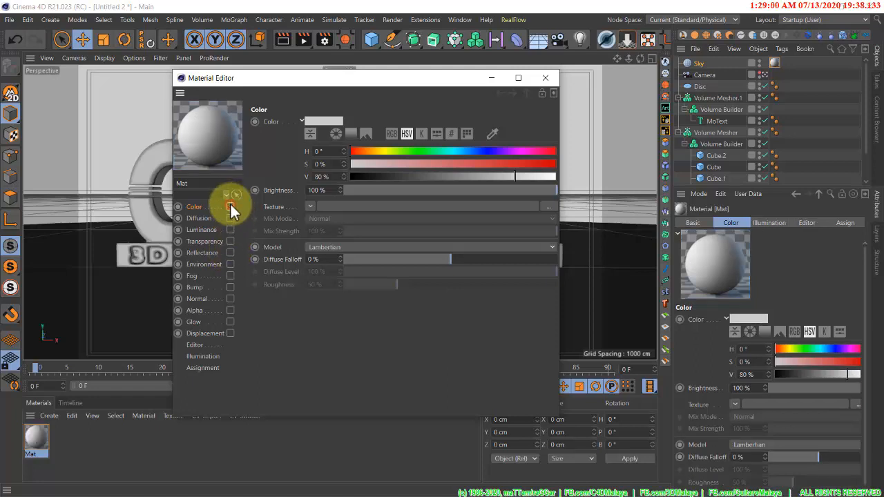
left_click(230, 207)
left_click(230, 230)
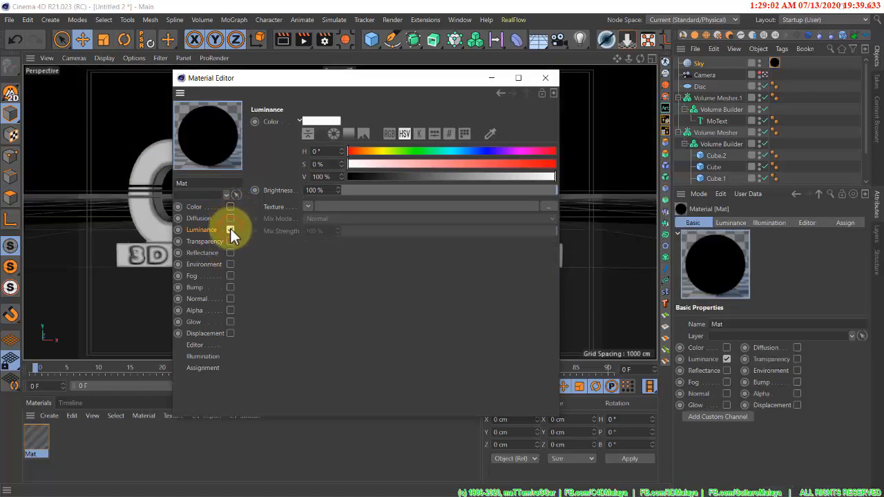
Step: Load the Road Trip HDRI image Urban_Coffee_House.exr as the Sky material's luminance texture, dismissing the prompt that follows
left_click(309, 206)
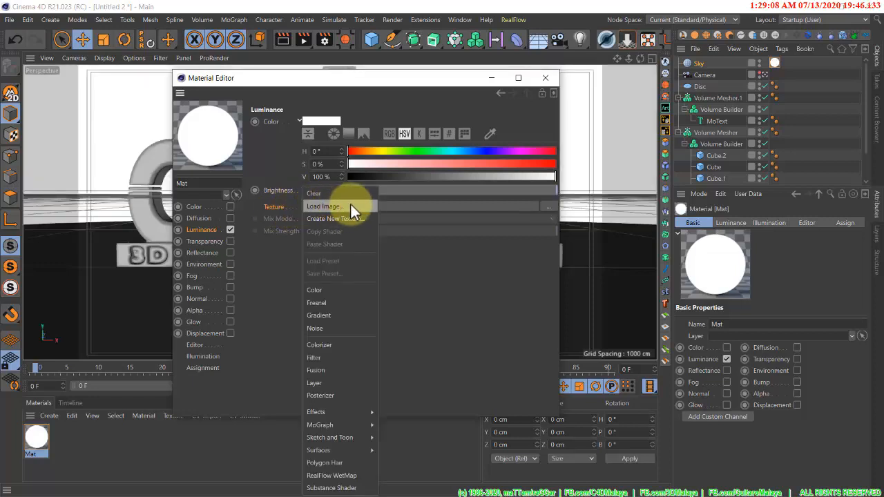
left_click(351, 207)
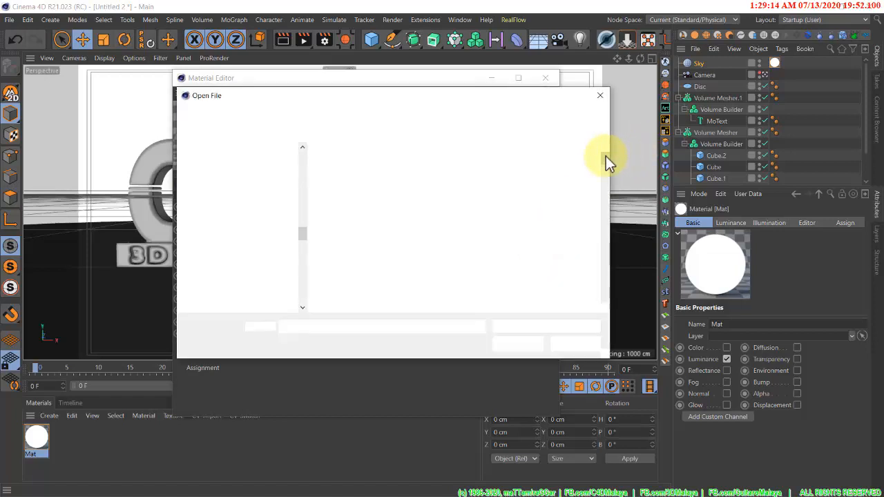
left_click_drag(606, 156, 609, 307)
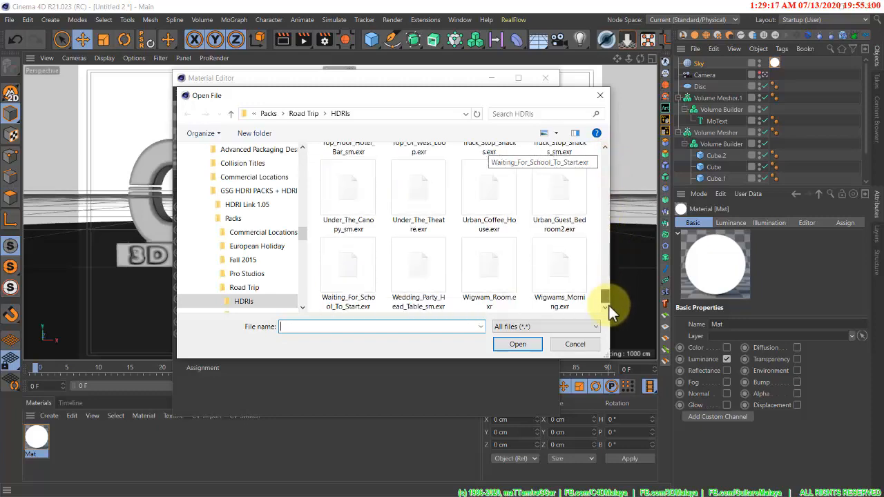
left_click(500, 225)
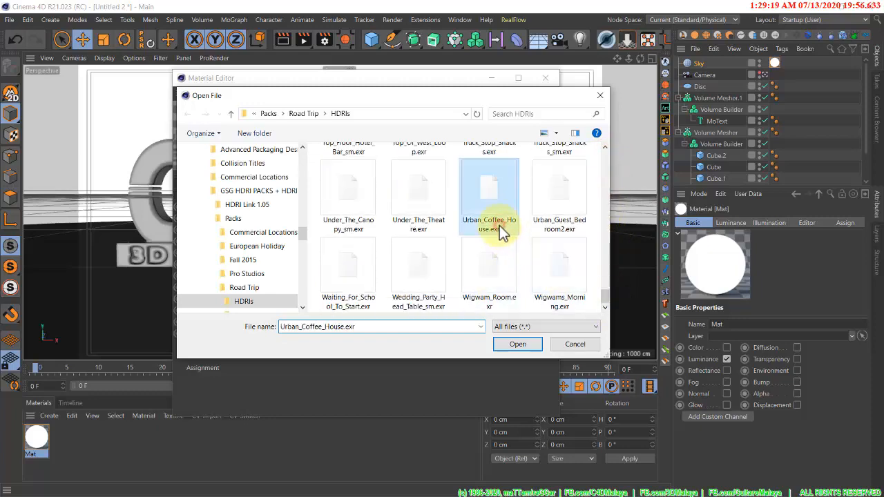
left_click(511, 345)
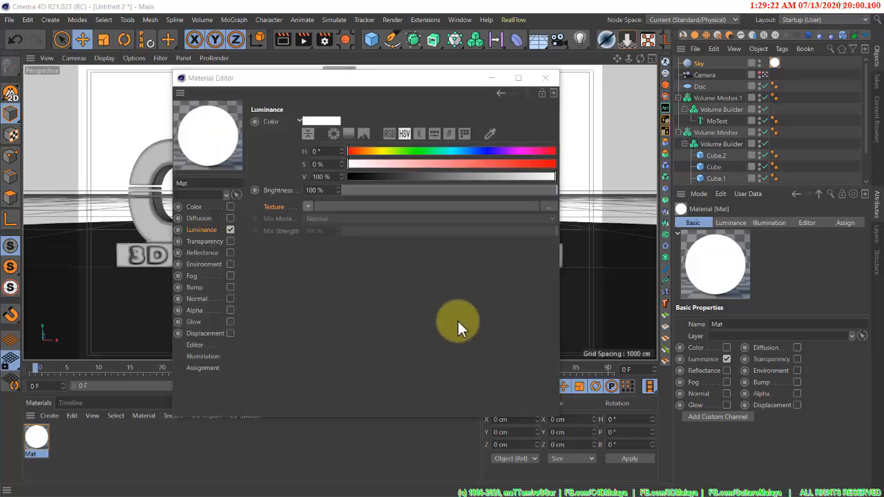
left_click(549, 307)
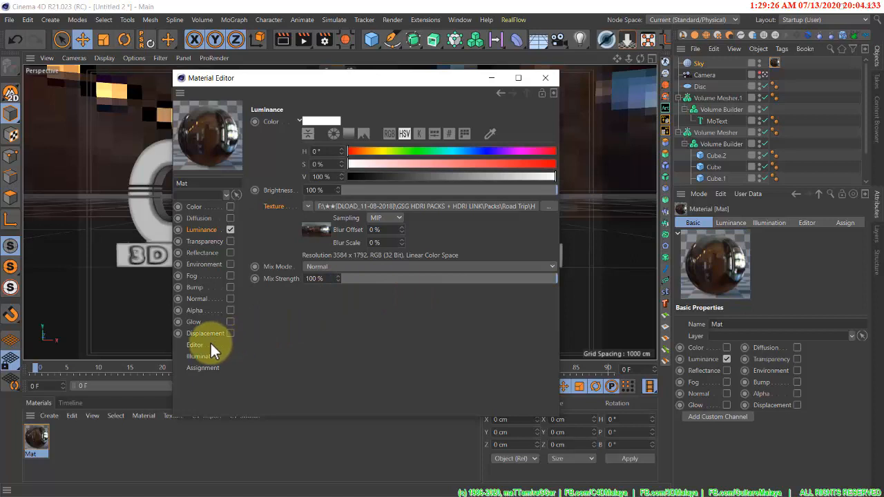
Step: Set the Sky material's texture preview size to No Scaling and close the Material Editor
left_click(195, 344)
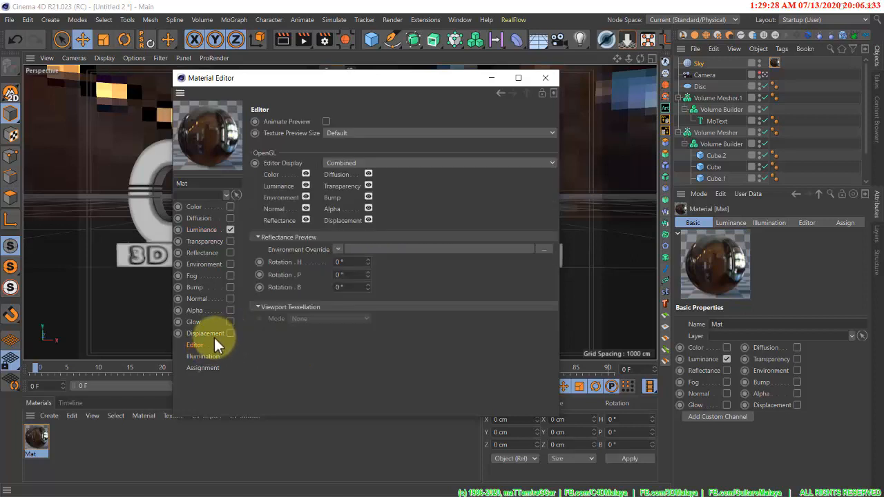
left_click(347, 131)
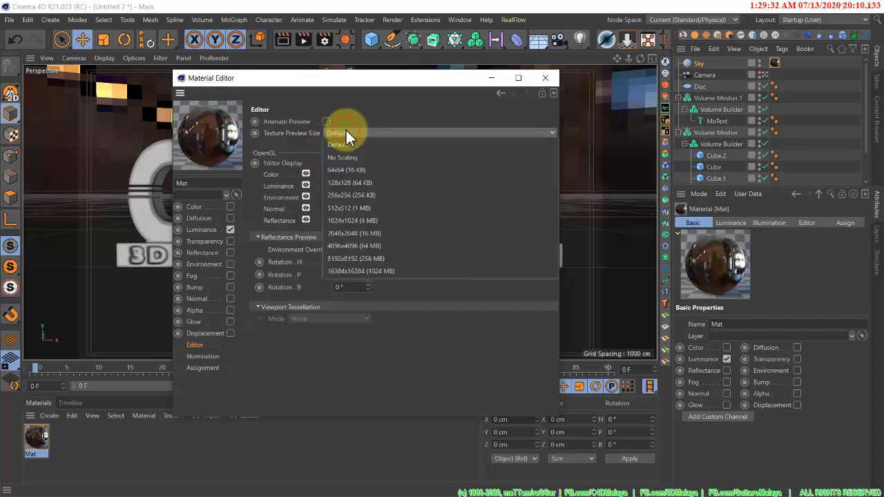
left_click(360, 155)
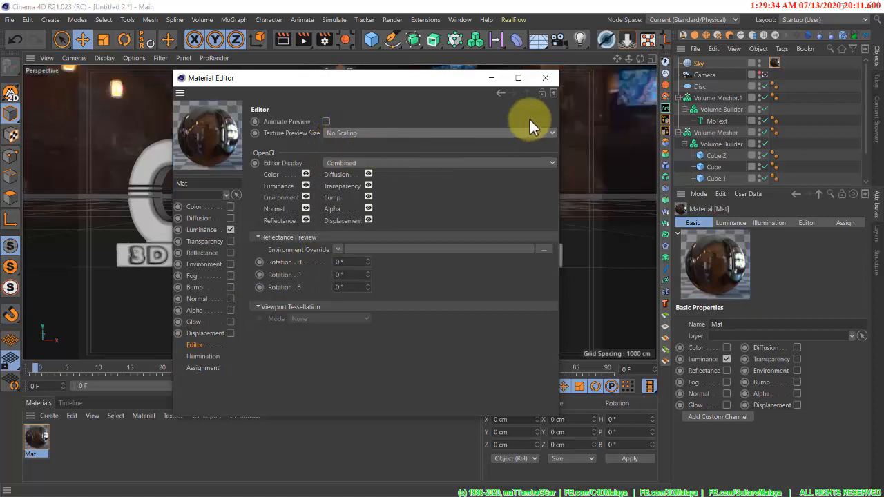
left_click(546, 78)
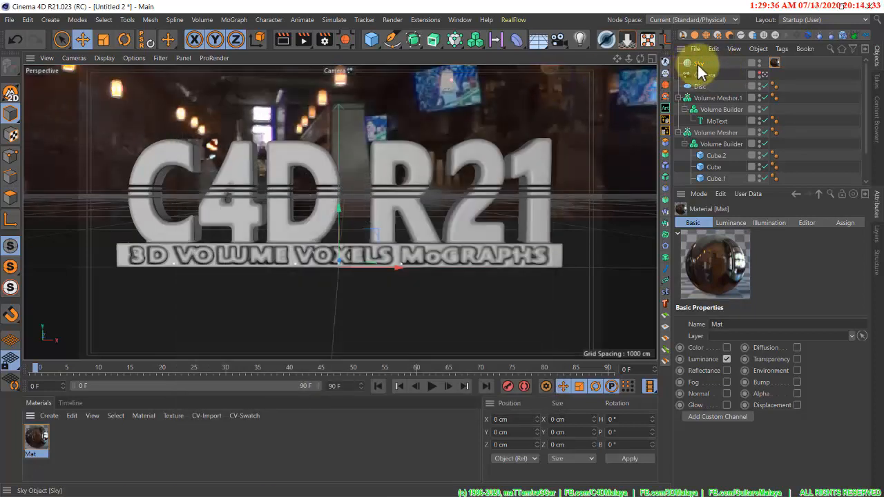
Step: Rotate the Sky object to a heading of 173° so the windows stand behind the logo
left_click(698, 64)
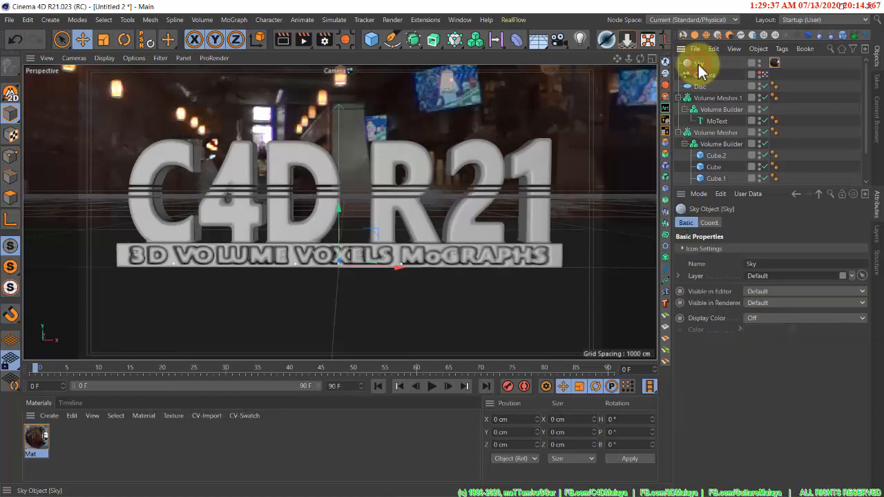
left_click(710, 223)
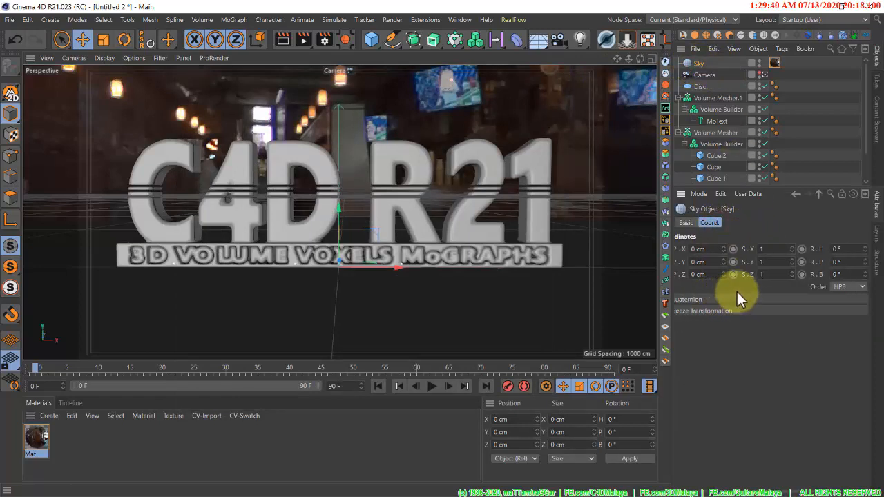
left_click_drag(867, 250, 865, 249)
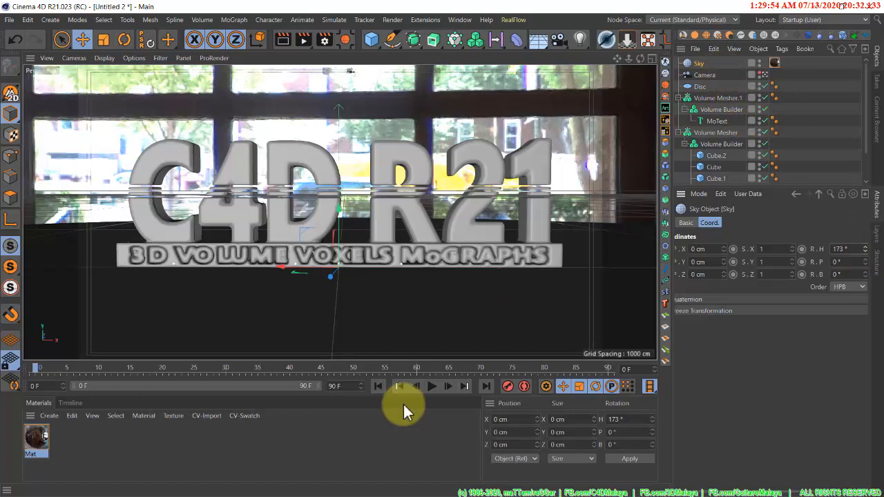
Step: Create a second material, apply it to the Disc floor and darken its color to a value of 11%
left_click(390, 438)
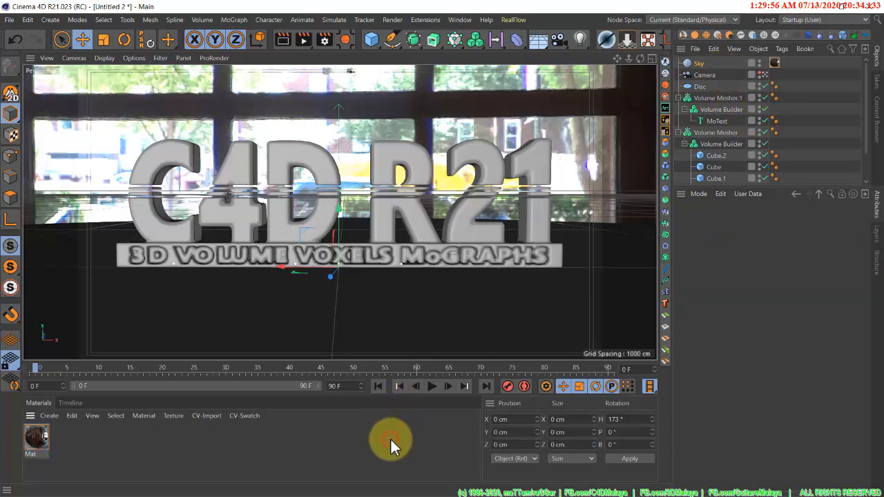
double_click(390, 438)
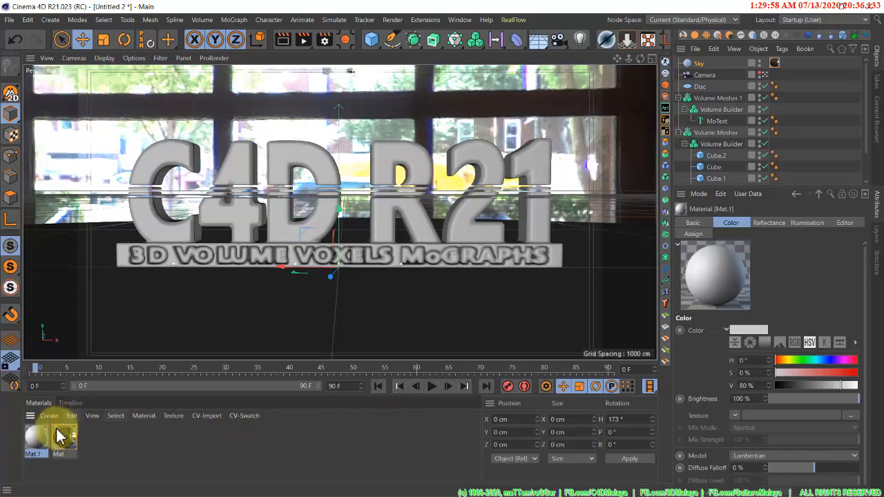
left_click_drag(36, 436, 155, 329)
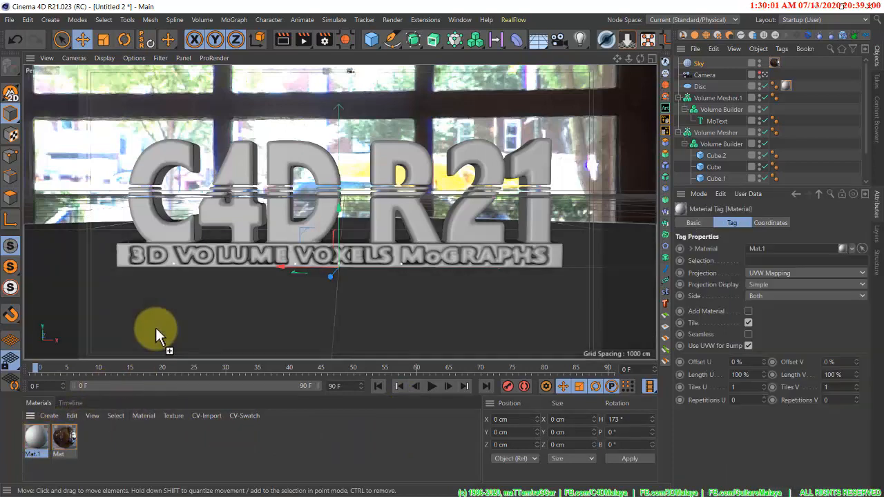
double_click(41, 436)
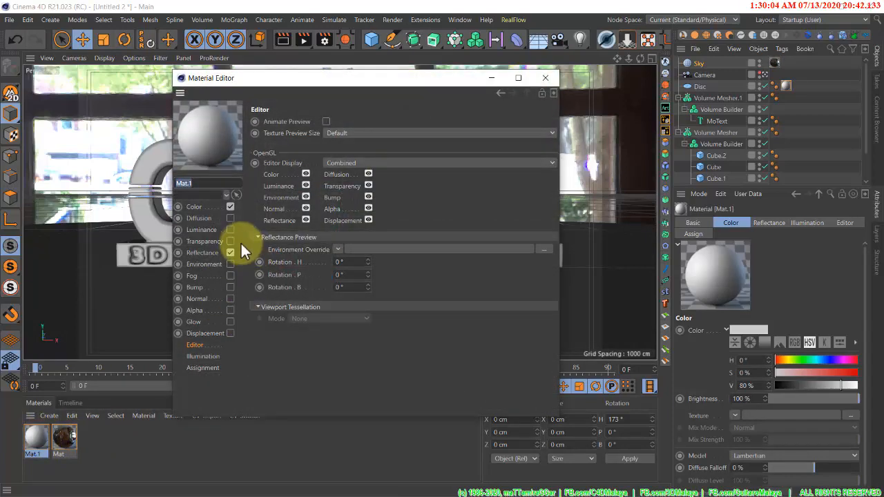
left_click(209, 205)
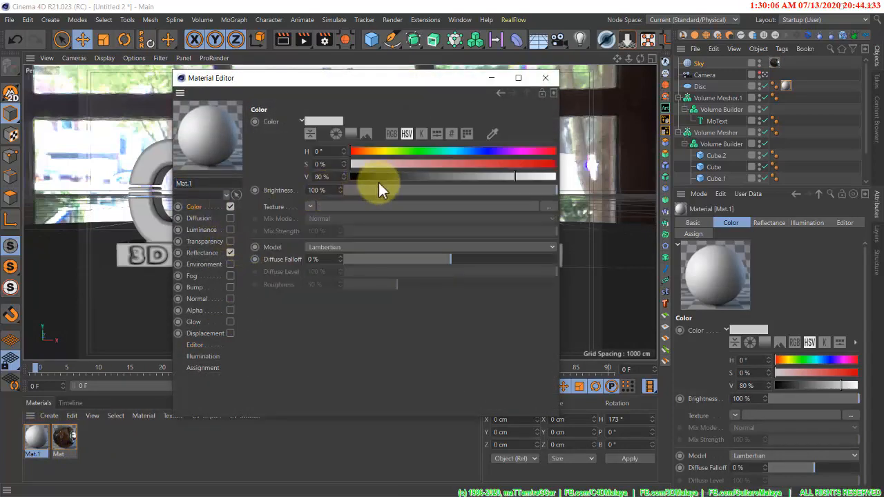
left_click(372, 176)
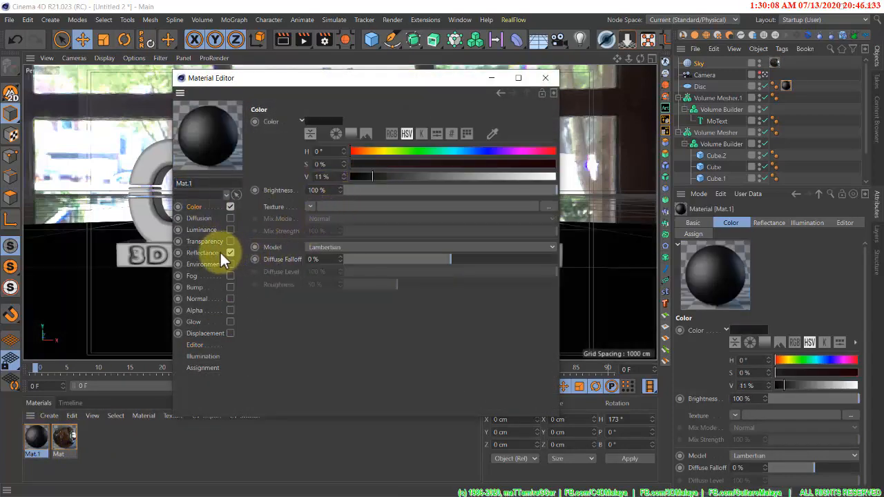
Step: Add a GGX reflectance layer to the floor material with 3% roughness, 50% reflection strength and 8% specular strength
left_click(217, 253)
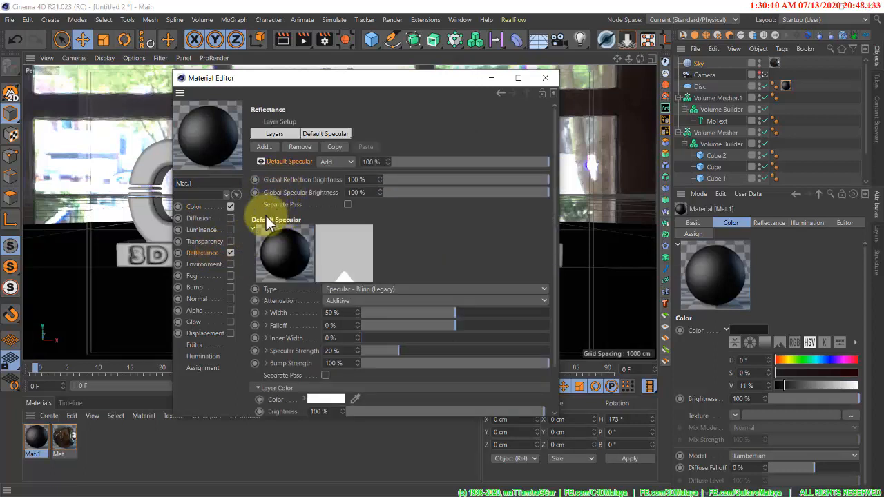
left_click(271, 149)
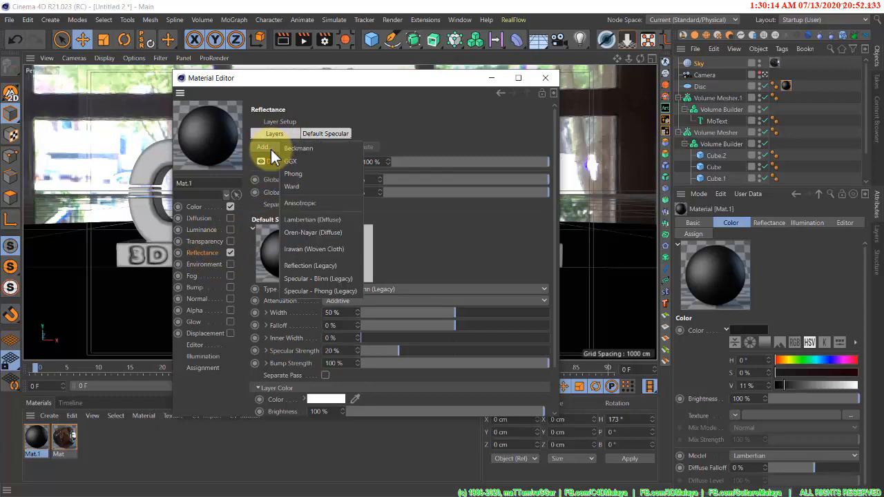
left_click(296, 163)
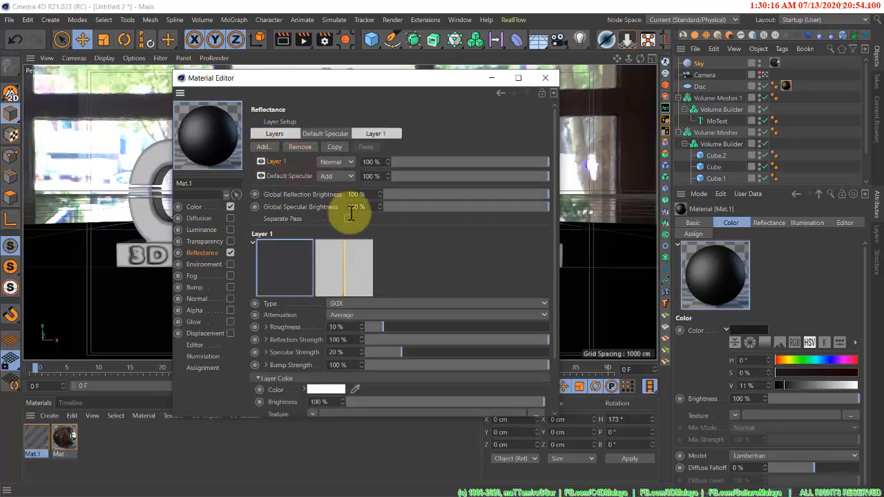
scroll(441, 273, "down", 2)
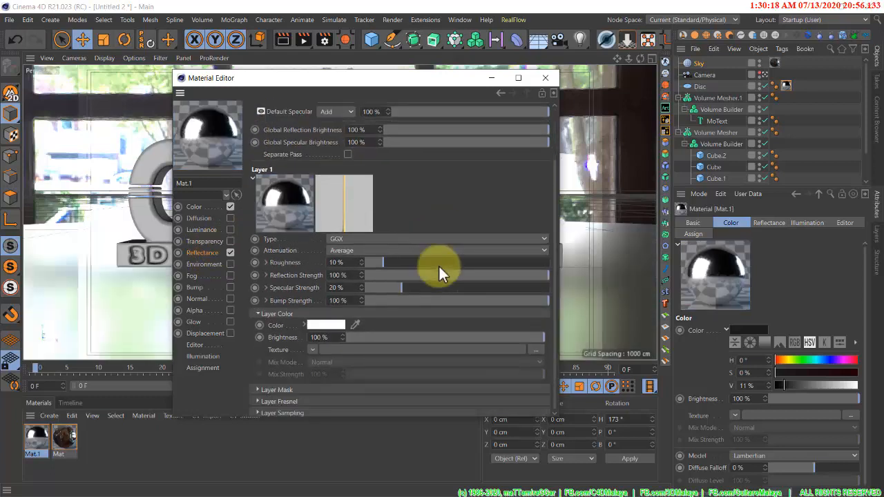
left_click_drag(380, 266, 370, 262)
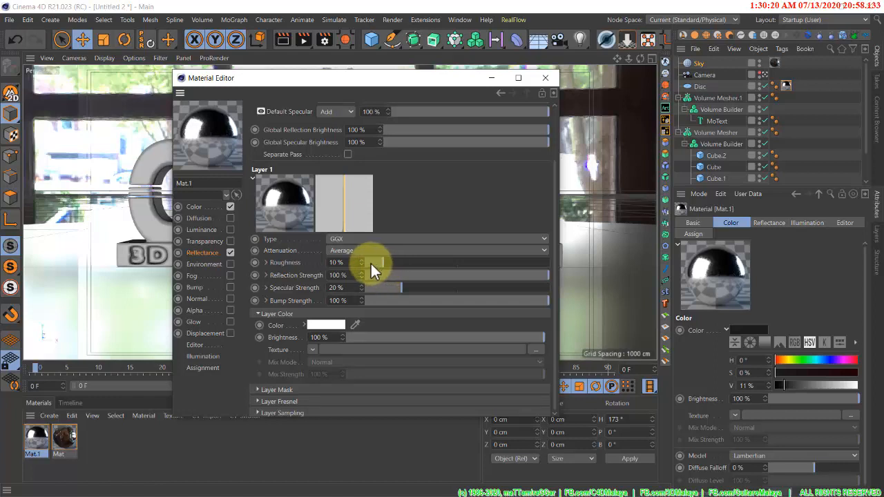
left_click(457, 277)
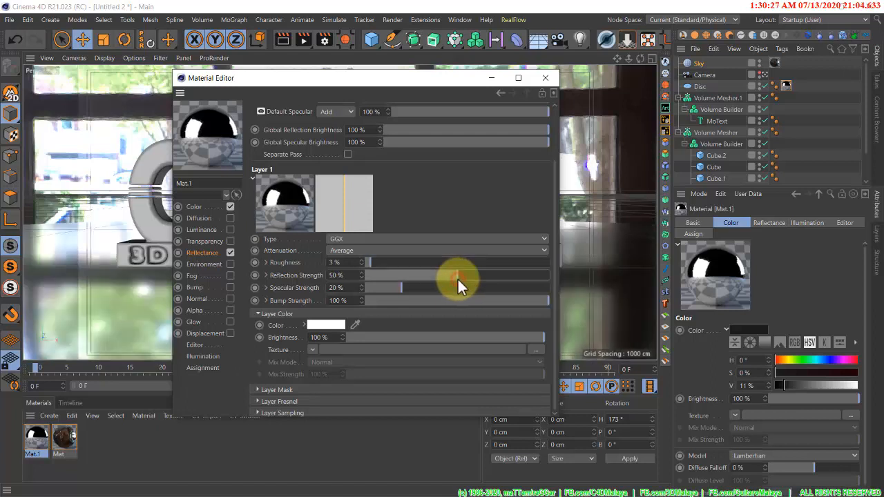
left_click(381, 286)
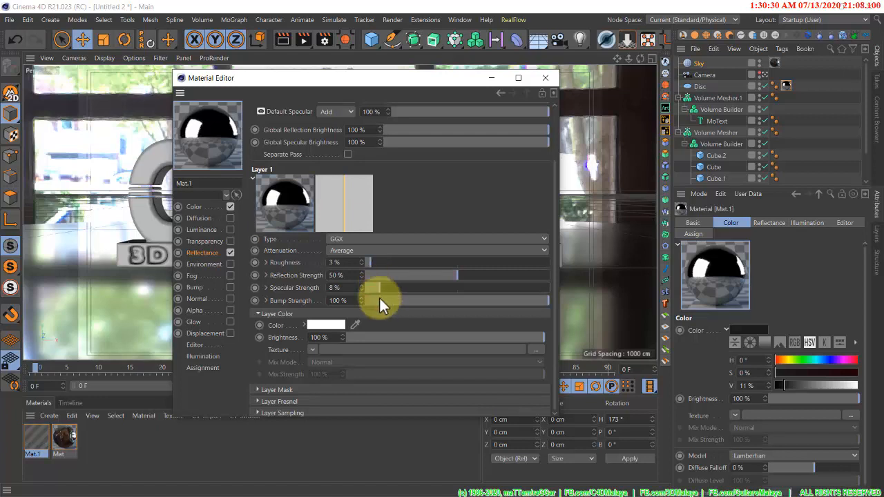
Step: Set the GGX layer's Fresnel to Dielectric in the floor material
left_click(280, 403)
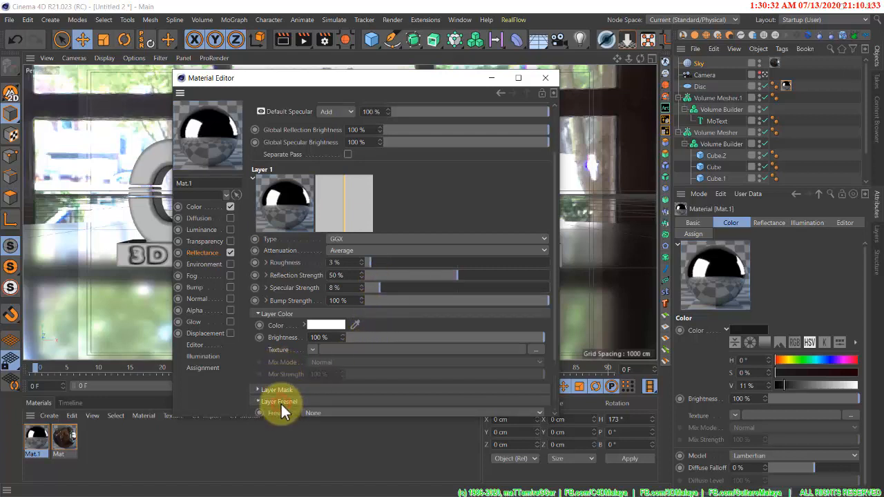
scroll(280, 402, "down", 1)
left_click(316, 338)
left_click(322, 349)
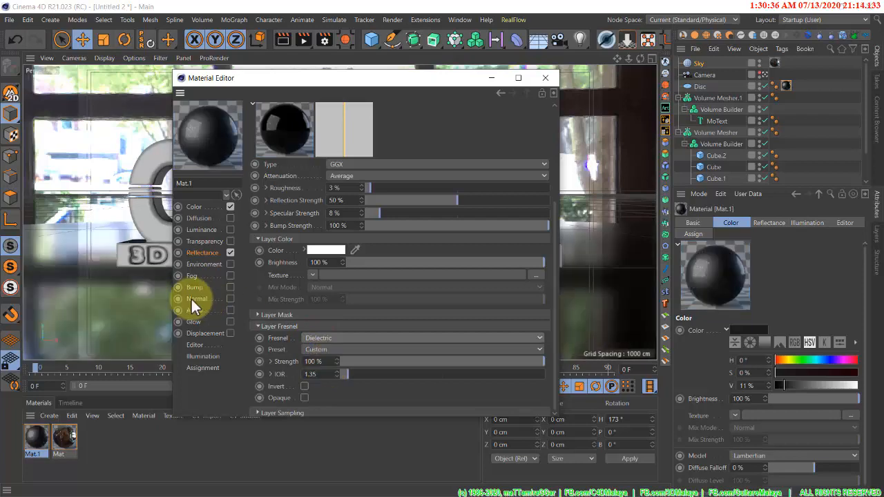
Step: Add the Brass Tarnished metal preset from the Content Browser to the scene's materials
left_click(546, 78)
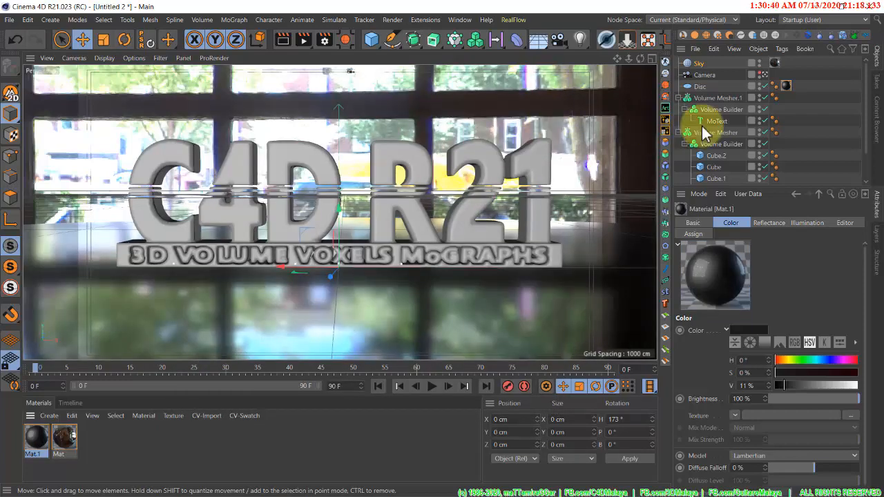
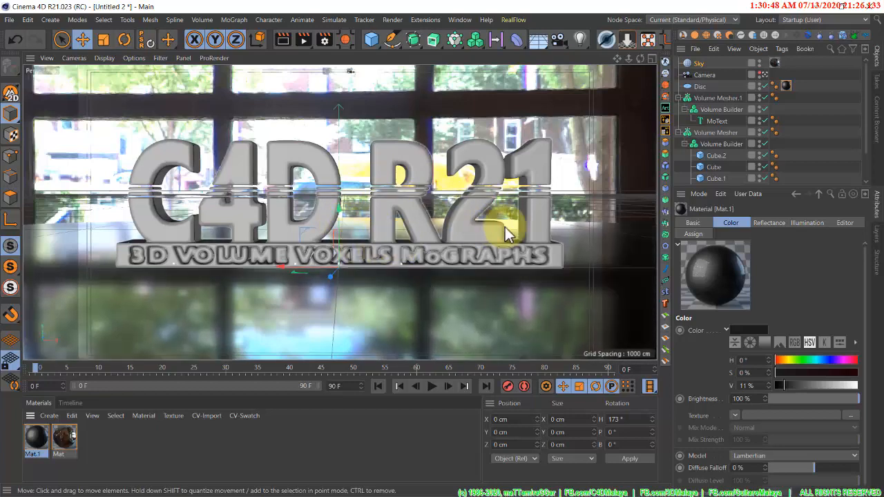
left_click(460, 20)
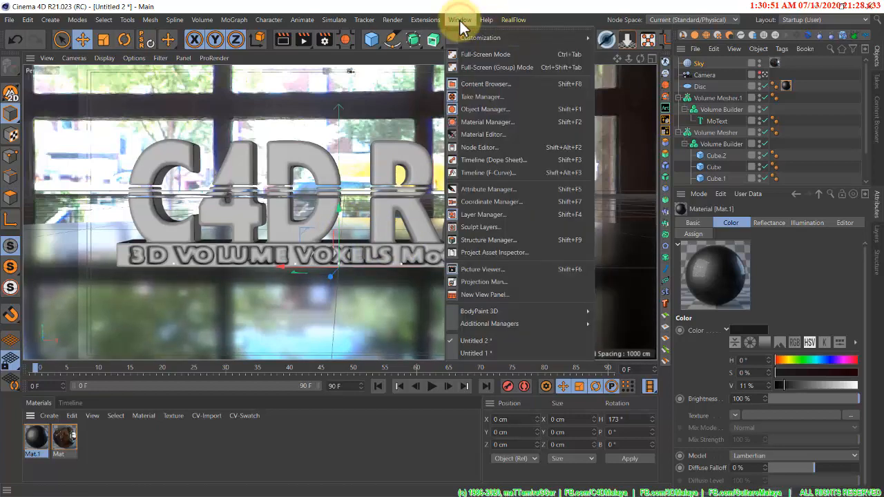
left_click(479, 85)
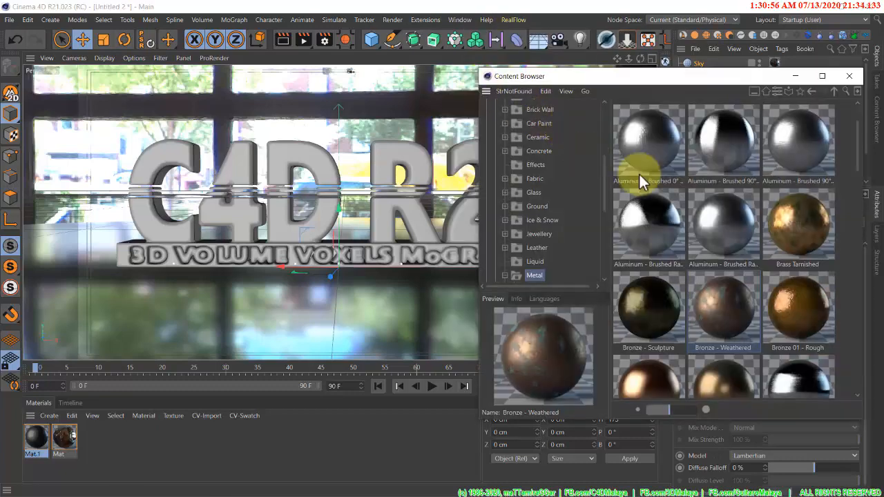
mouse_move(775, 222)
left_mouse_down()
mouse_move(801, 227)
mouse_move(335, 425)
mouse_move(219, 440)
left_mouse_up()
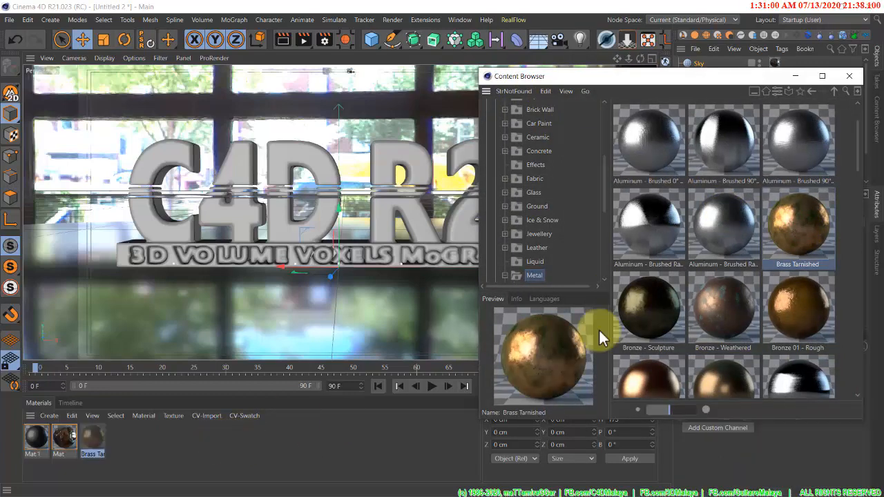
Step: Add the Bronze - Weathered preset from the Metal materials library to the scene's materials
scroll(562, 255, "down", 3)
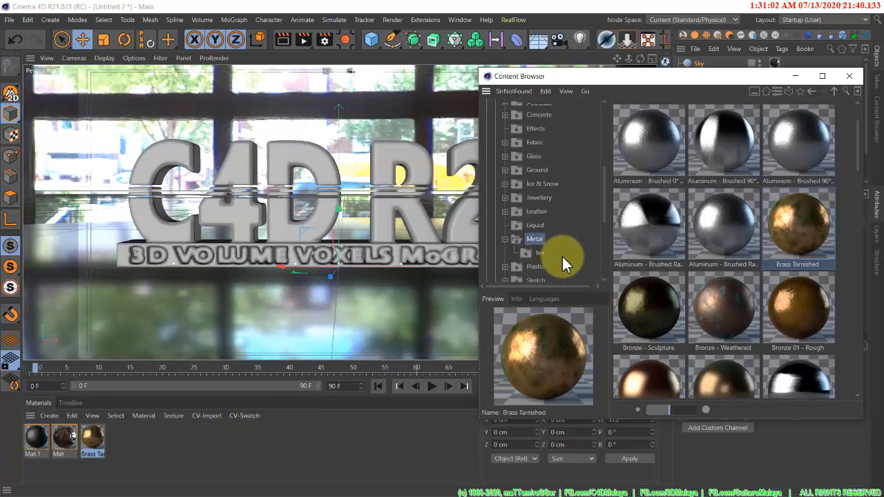
scroll(537, 209, "up", 6)
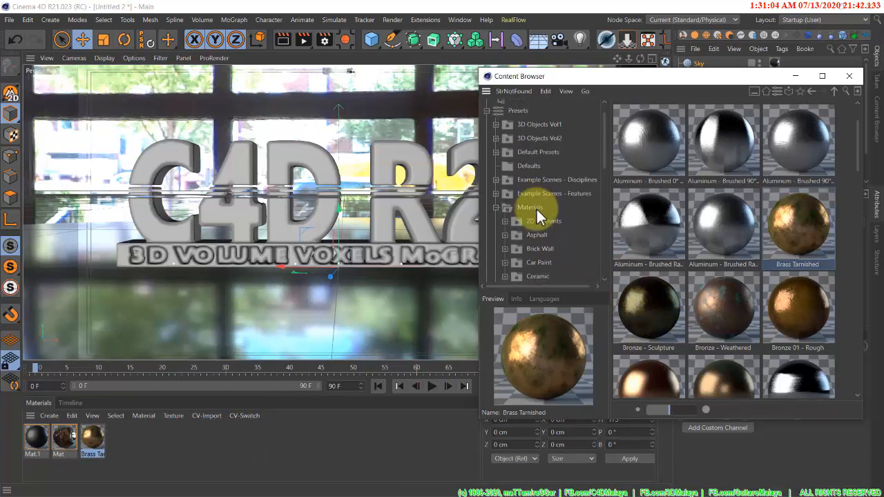
left_click(537, 210)
scroll(537, 209, "down", 3)
scroll(537, 216, "down", 2)
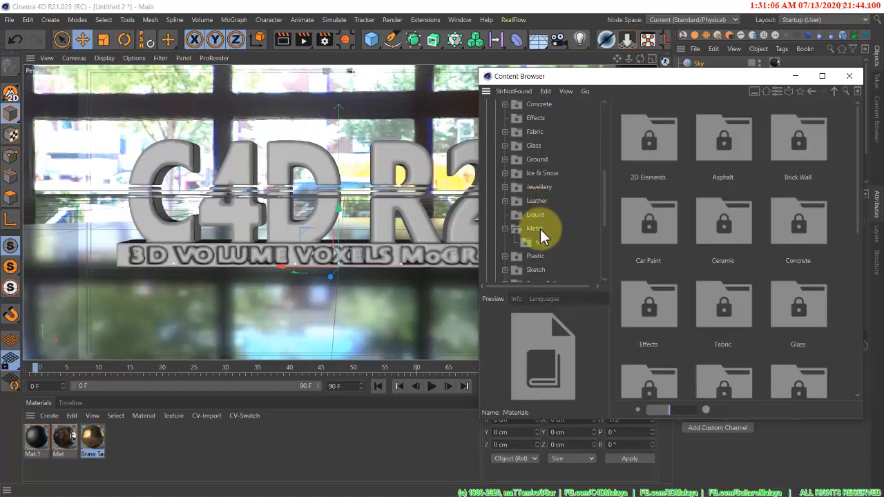
left_click(540, 229)
scroll(764, 253, "down", 3)
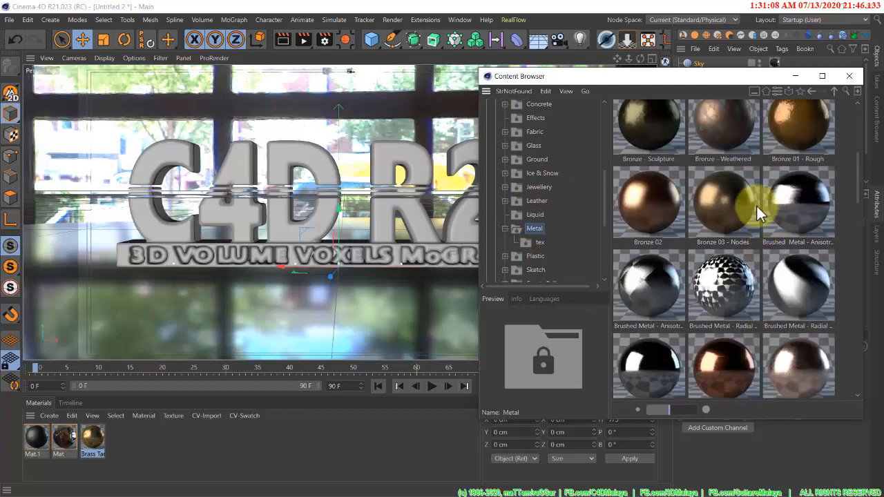
left_click_drag(732, 137, 301, 438)
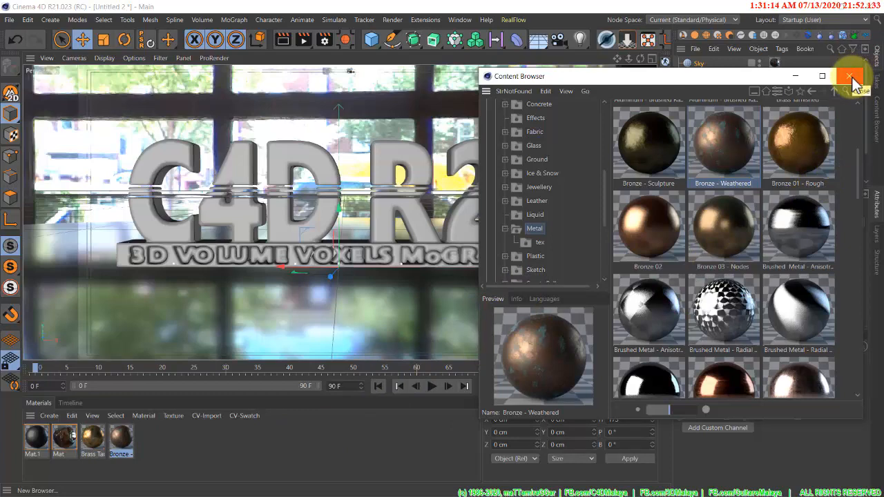
left_click(850, 76)
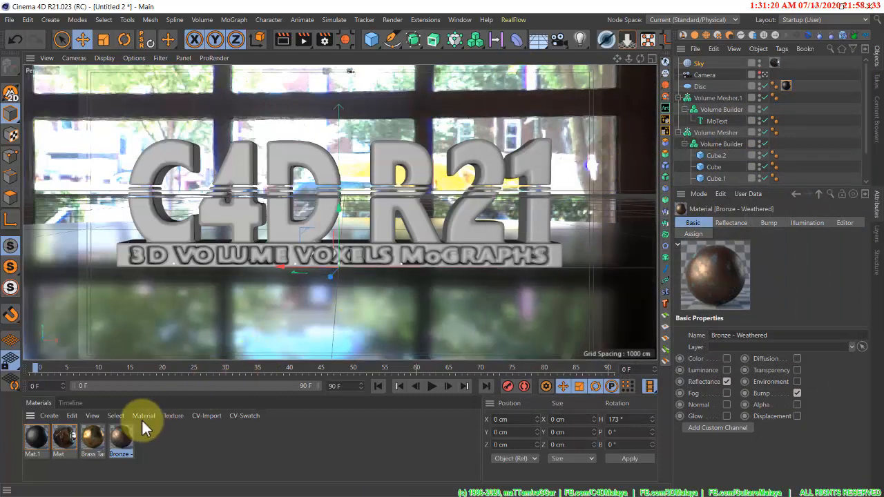
Step: Apply Bronze - Weathered to the Volume Mesher and Brass Tarnished to Volume Mesher.1
left_click_drag(122, 435, 729, 133)
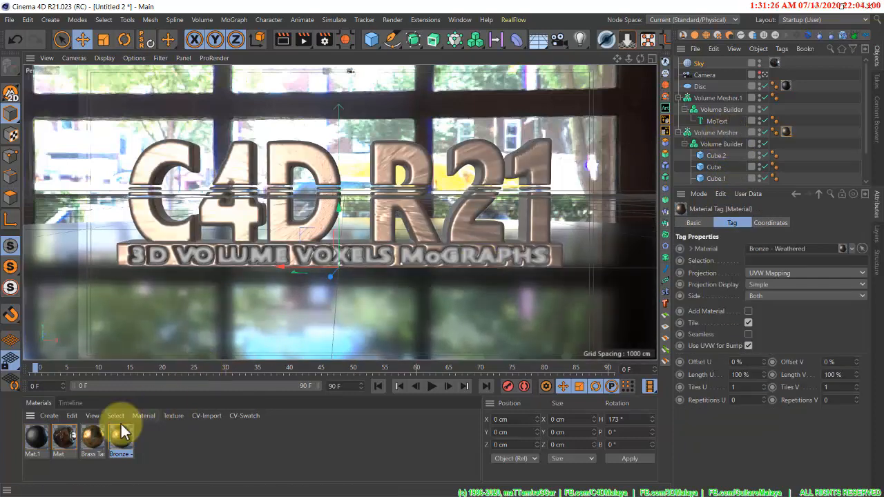
left_click_drag(122, 432, 724, 103)
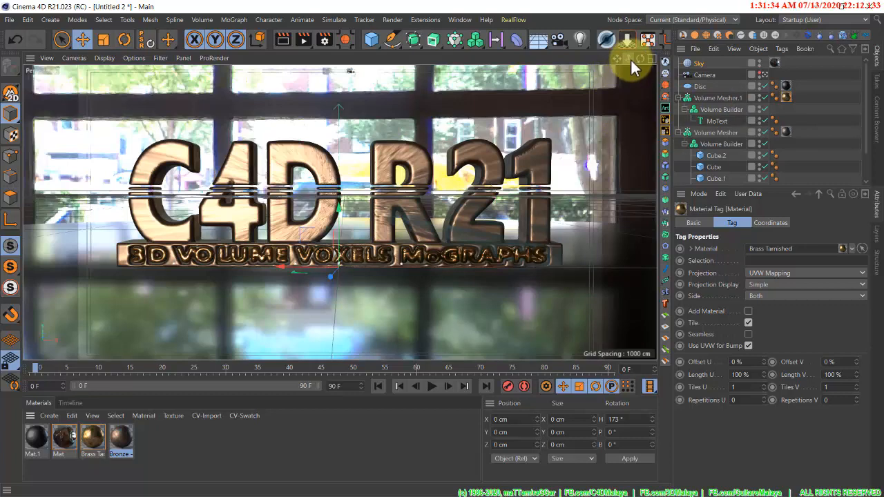
left_click_drag(630, 60, 445, 241)
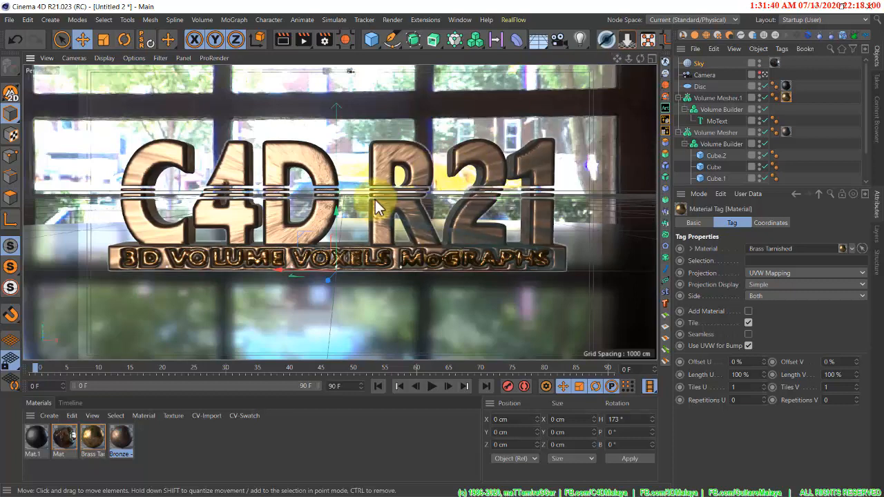
Step: Keep the Standard renderer and set the render output to the HDTV 1080 29.97 preset
left_click(324, 42)
left_click(384, 63)
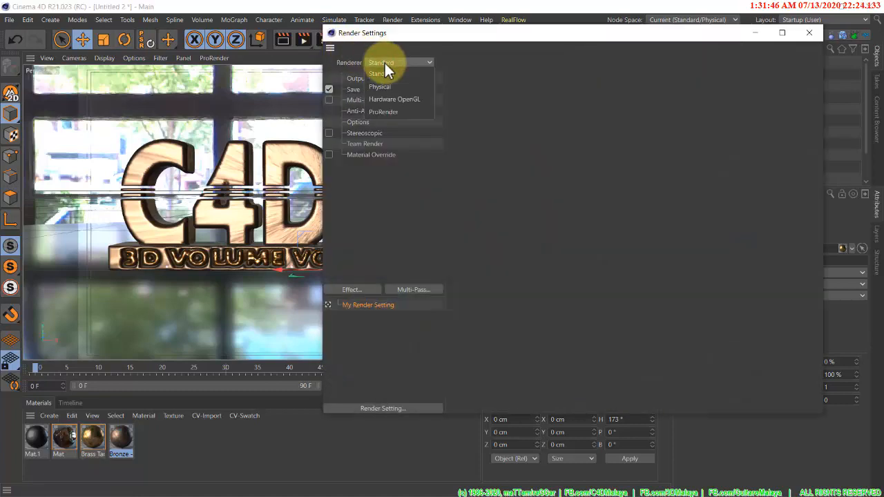
left_click(389, 74)
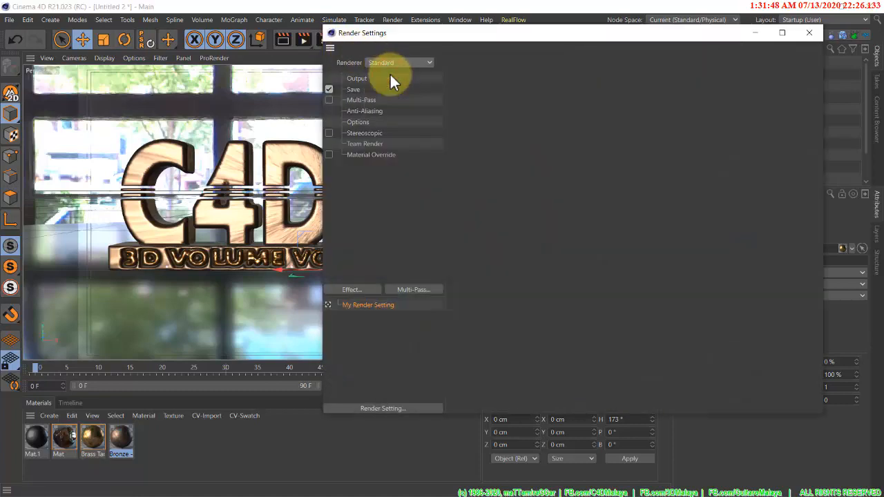
left_click(359, 79)
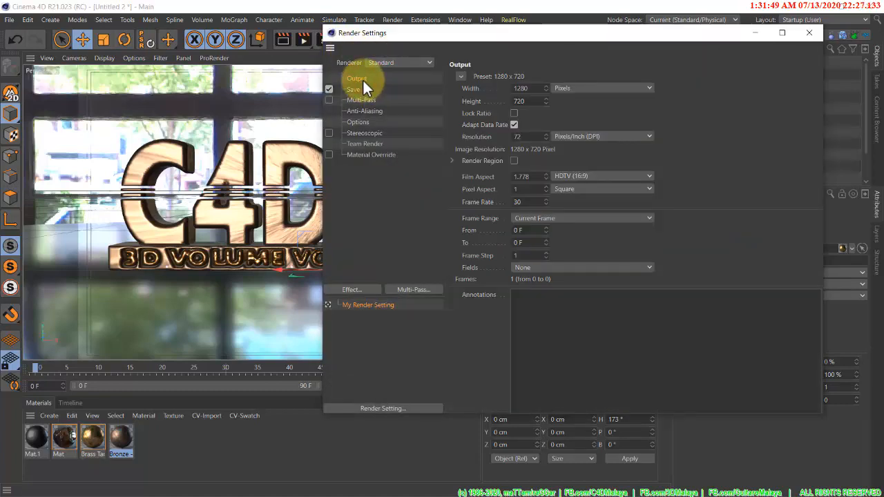
left_click(461, 76)
mouse_move(490, 114)
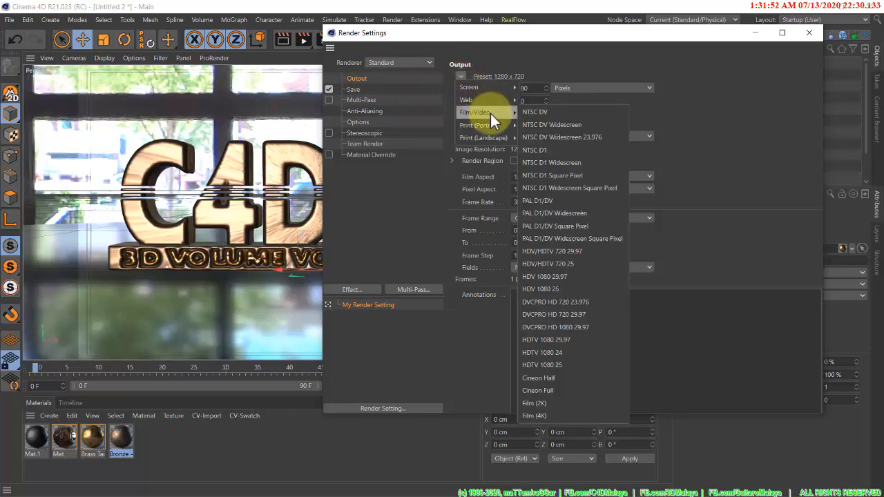
left_click(575, 338)
Step: Add the Ambient Occlusion effect with a maximum ray length of 10 cm and 50% contrast
left_click(365, 287)
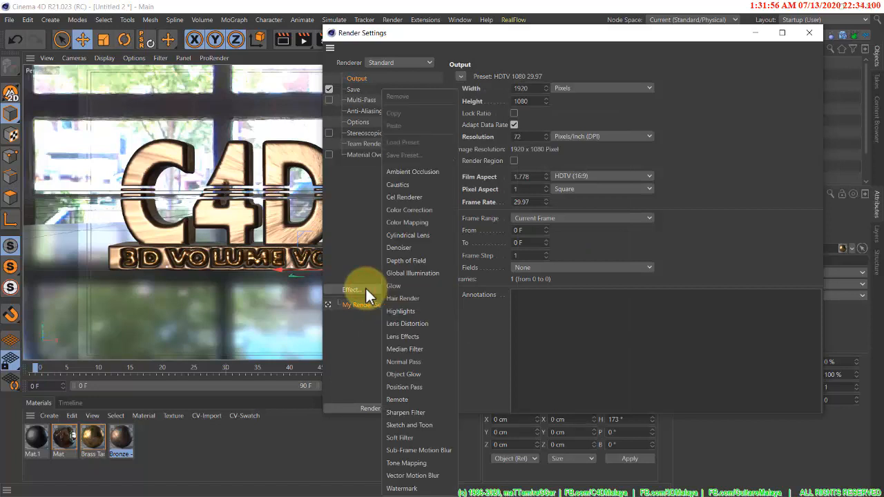
left_click(427, 171)
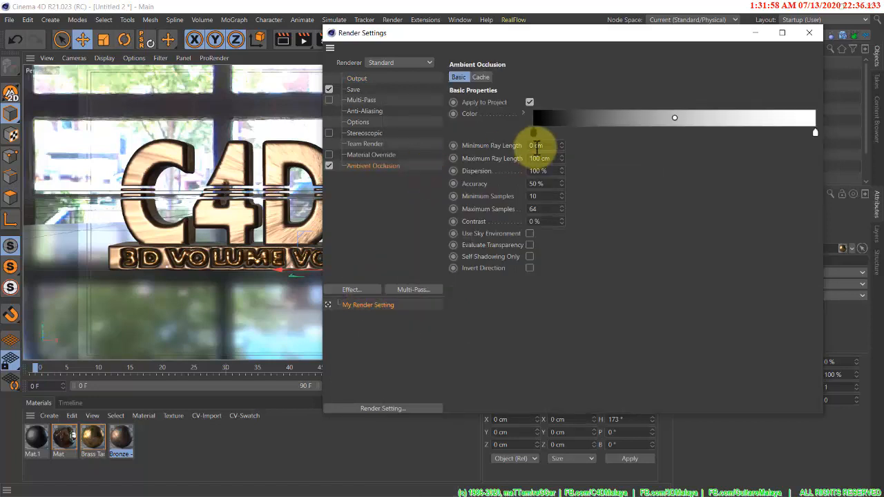
left_click(533, 159)
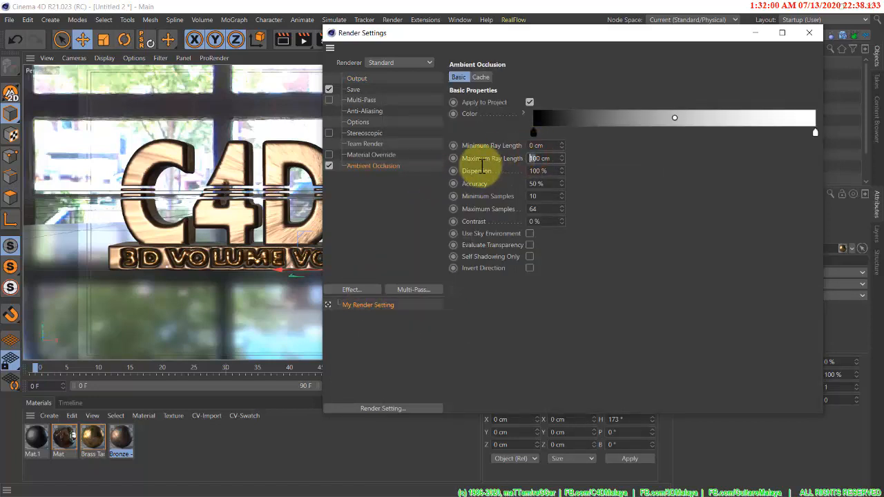
key("Delete")
key("Return")
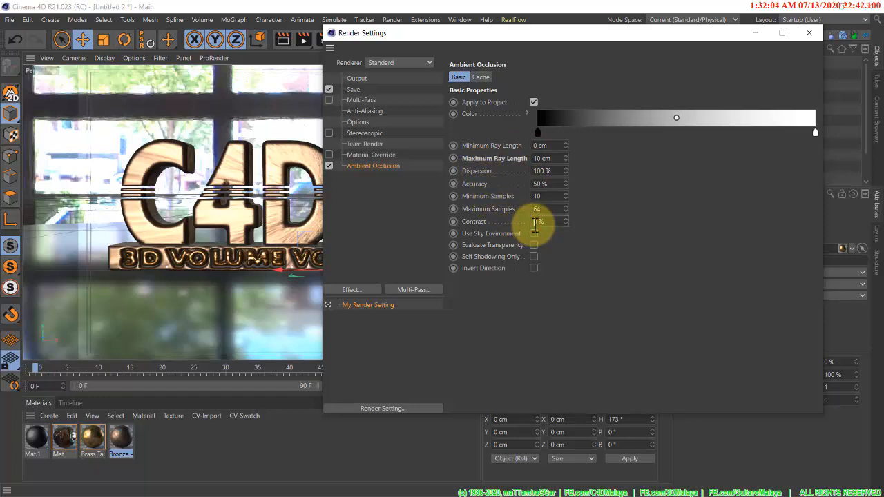
type("5")
key("Return")
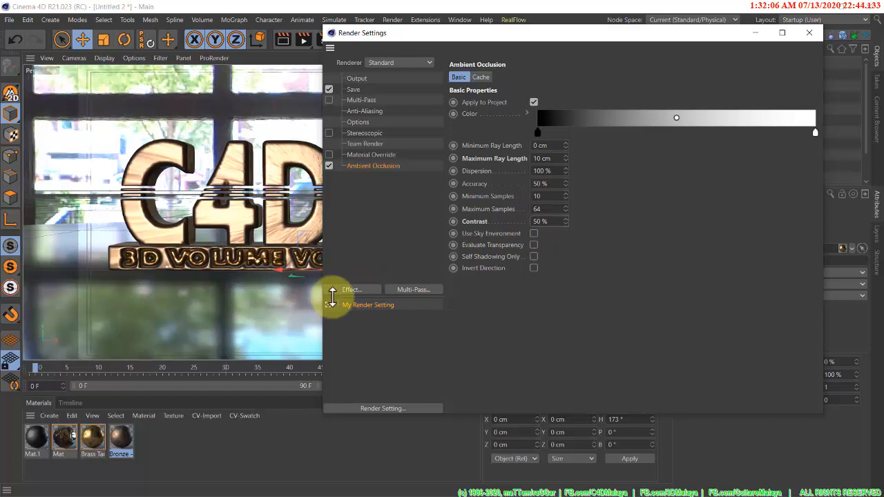
Step: Add the Denoiser effect to the render settings and render the active view
left_click(358, 291)
left_click(416, 247)
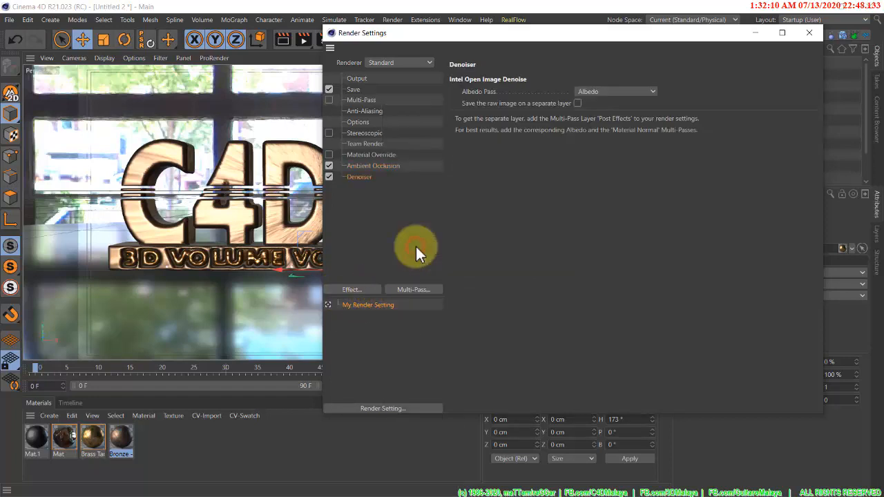
left_click(810, 33)
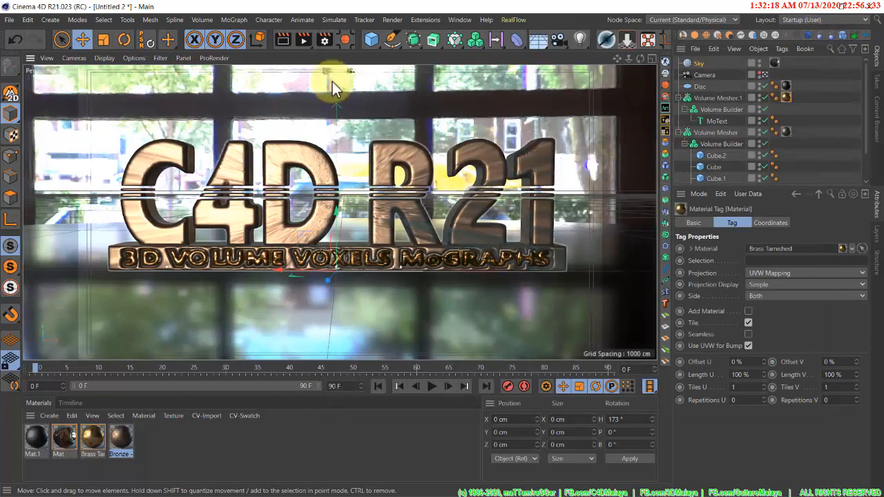
left_click(284, 42)
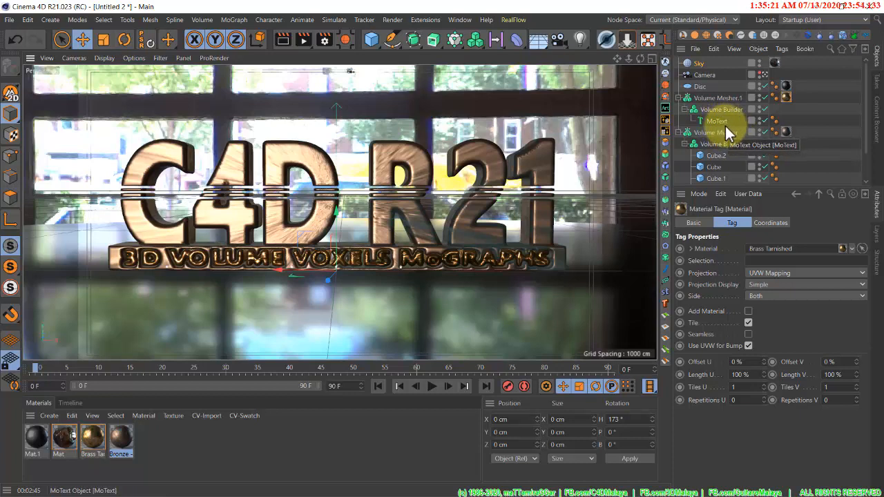
Step: Leave the scene camera for a closer view of the logo and keyframe the Cube's Y size at frame 0
left_click(717, 167)
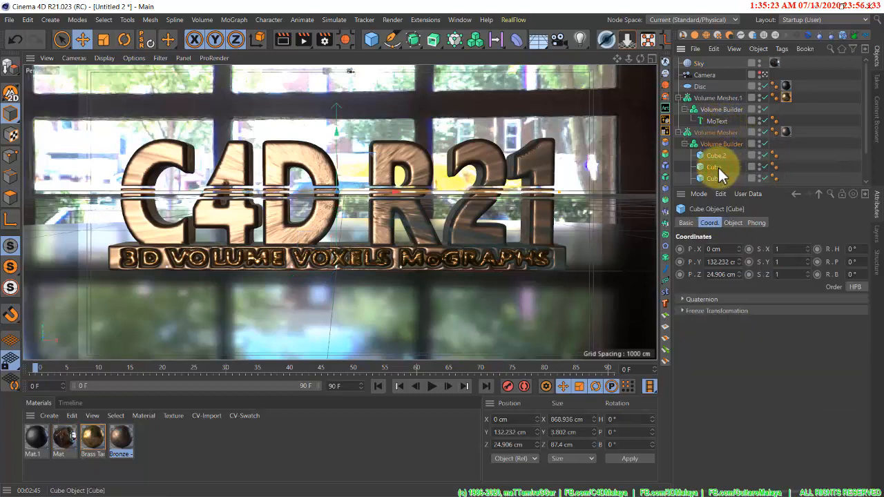
left_click(767, 75)
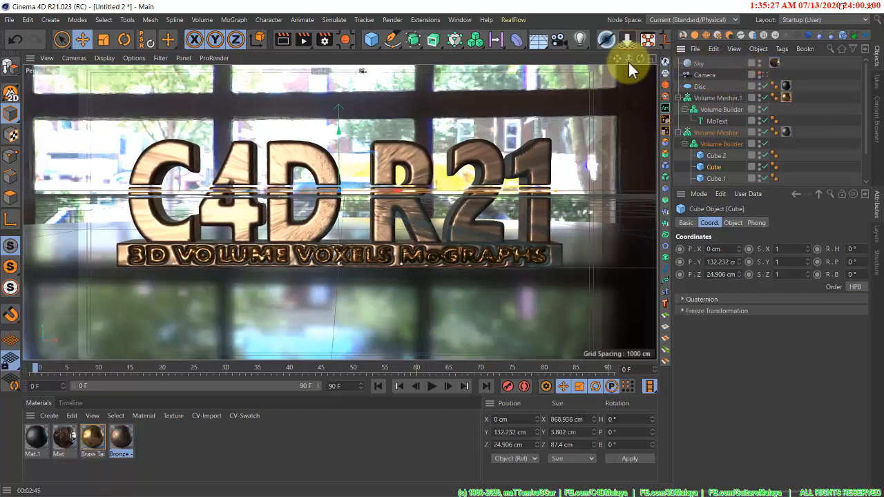
left_click_drag(628, 60, 446, 252)
left_click_drag(641, 58, 443, 245)
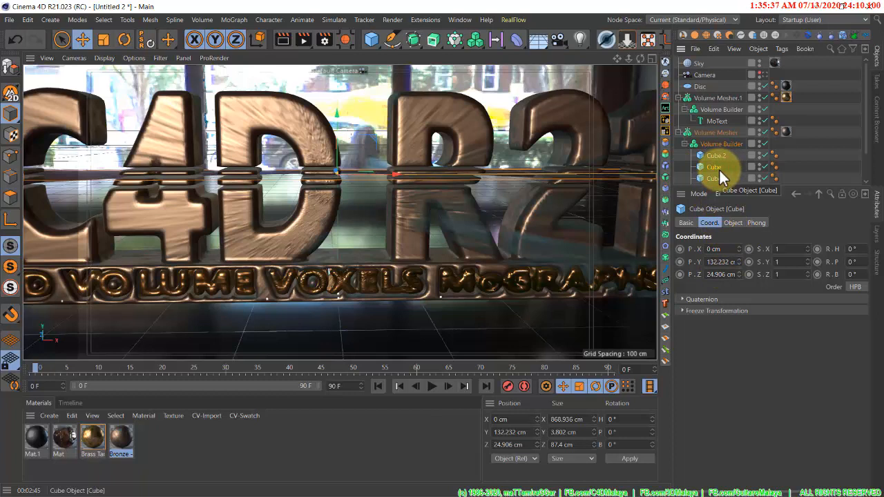
left_click(734, 223)
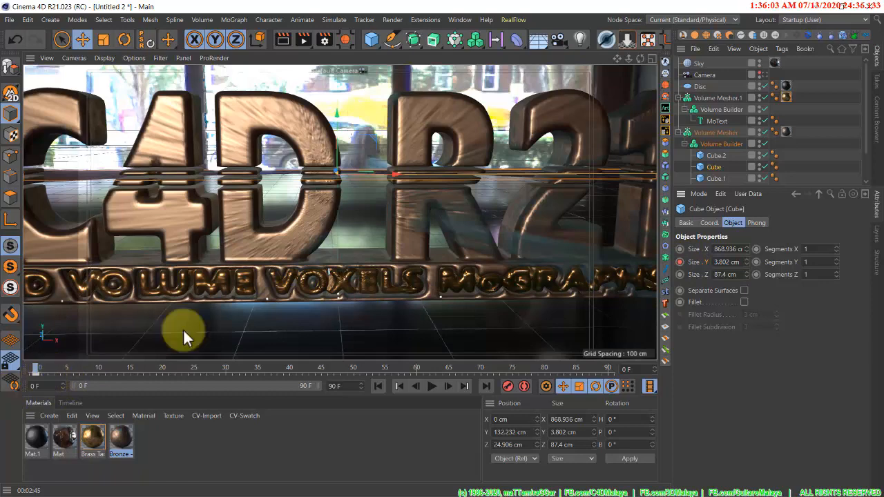
Step: Go to frame 30 and set the Cube's Y size to 250 cm
left_click(225, 367)
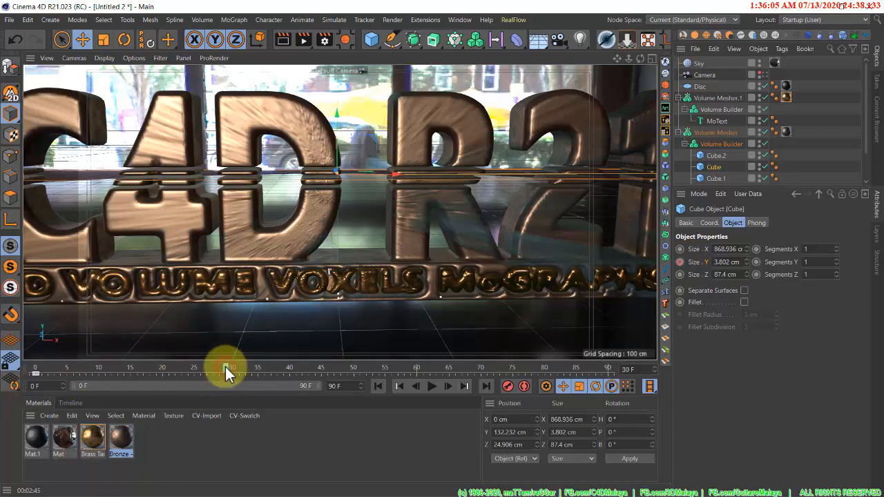
left_click(720, 263)
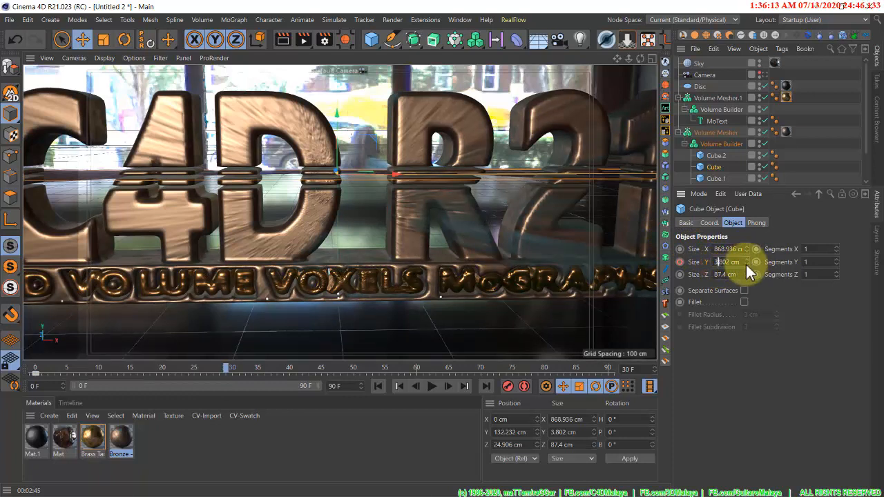
key("Down")
key("Down")
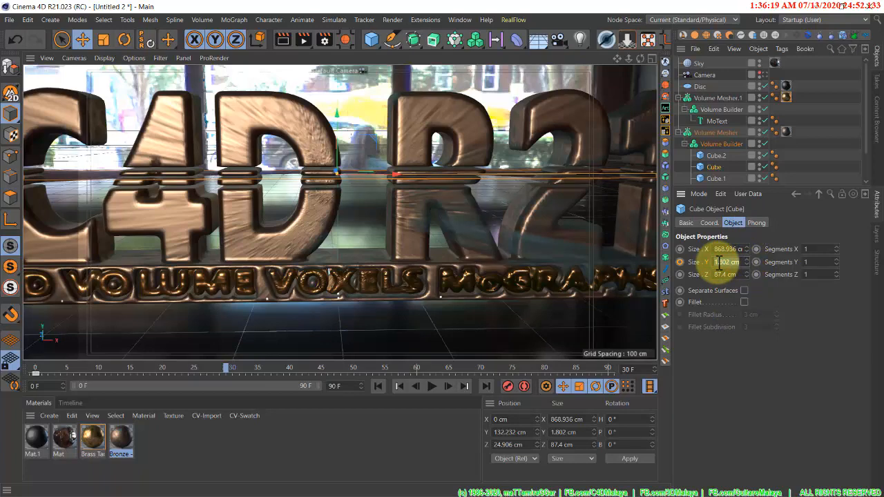
type("200")
key("Return")
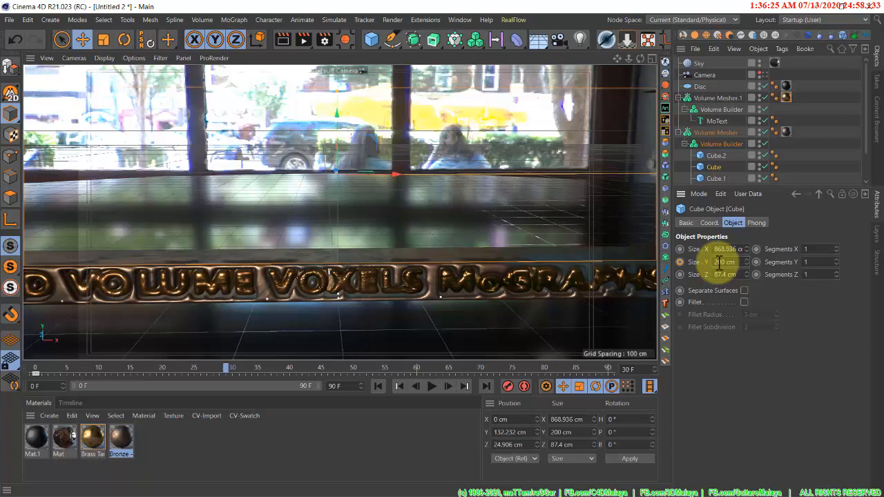
left_click(720, 263)
type("250")
key("Return")
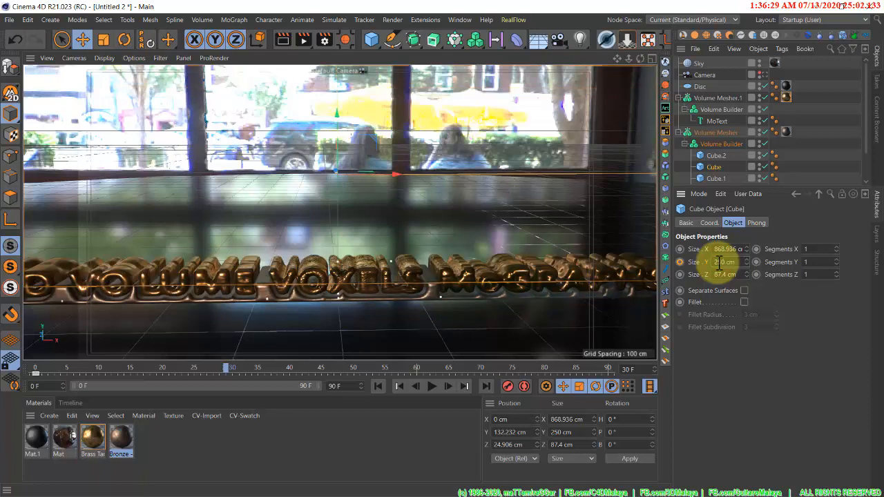
Step: Try Y sizes of 260 cm and 275 cm for the Cube at frame 30
left_click(719, 263)
type("260")
key("Return")
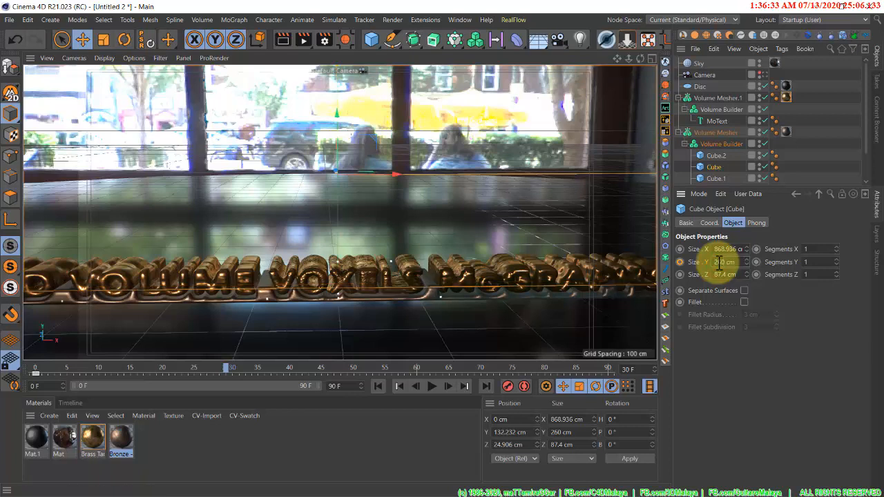
double_click(719, 262)
type("275")
key("Return")
Step: Set the Cube's Y size to 300 cm and keyframe it at frame 30
double_click(719, 263)
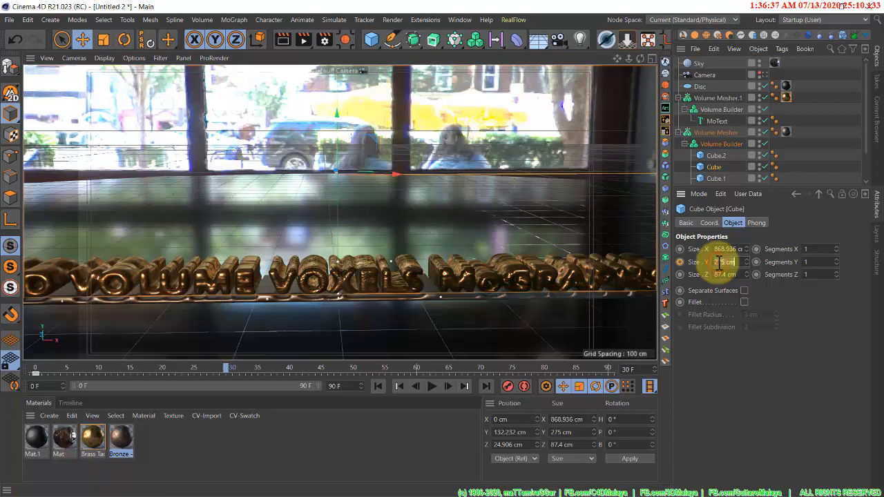
type("300")
key("Return")
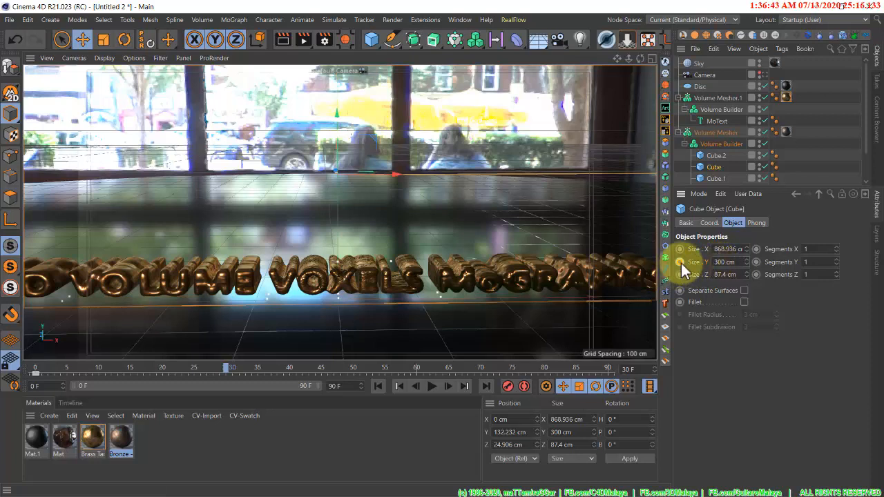
left_click(226, 372)
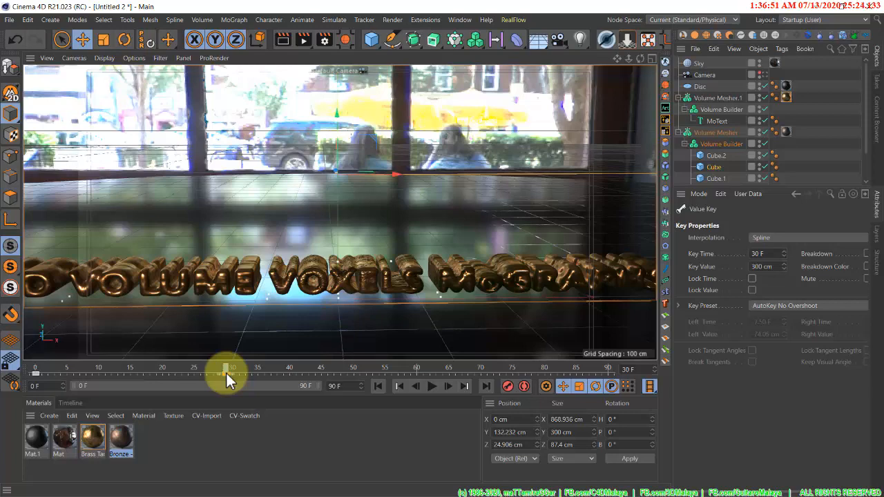
Step: Add a Plain effector to the inset MoText and place it directly above Volume Mesher.1 in the object hierarchy
left_click(725, 119)
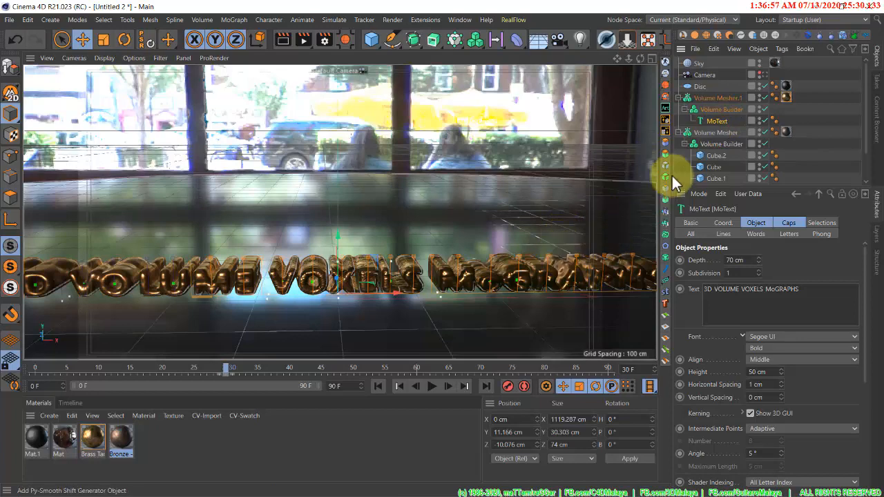
left_click(454, 40)
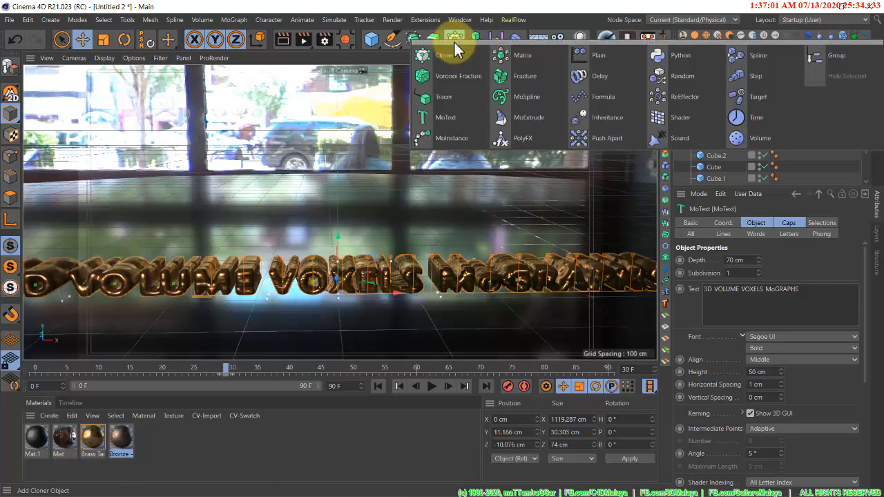
left_click(589, 54)
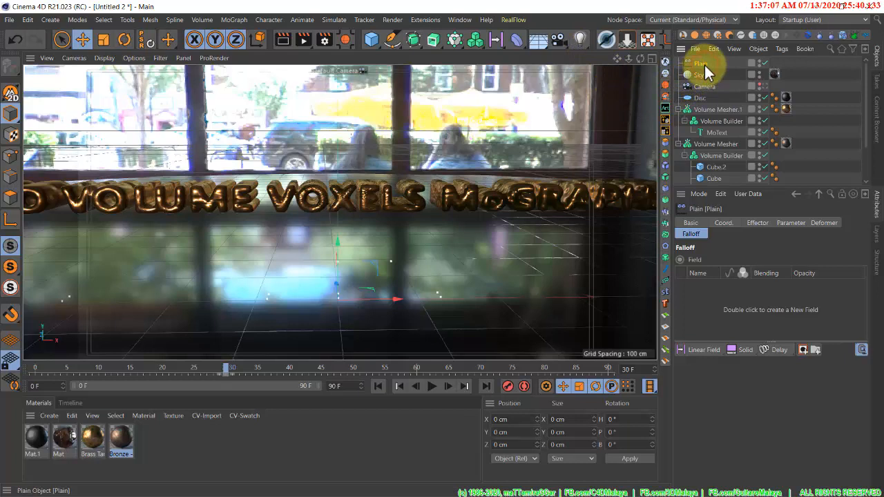
left_click_drag(705, 65, 701, 110)
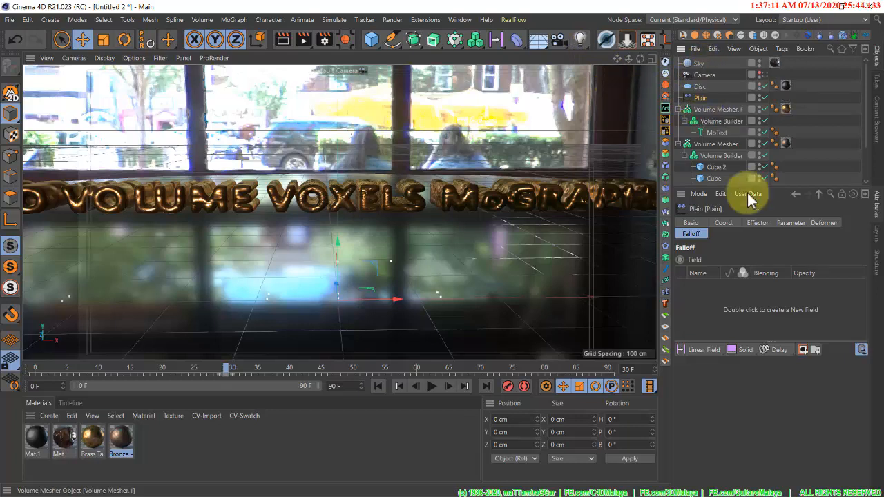
Step: Set the Plain effector's position offset to 0 cm in Y and 300 cm in Z
left_click(783, 223)
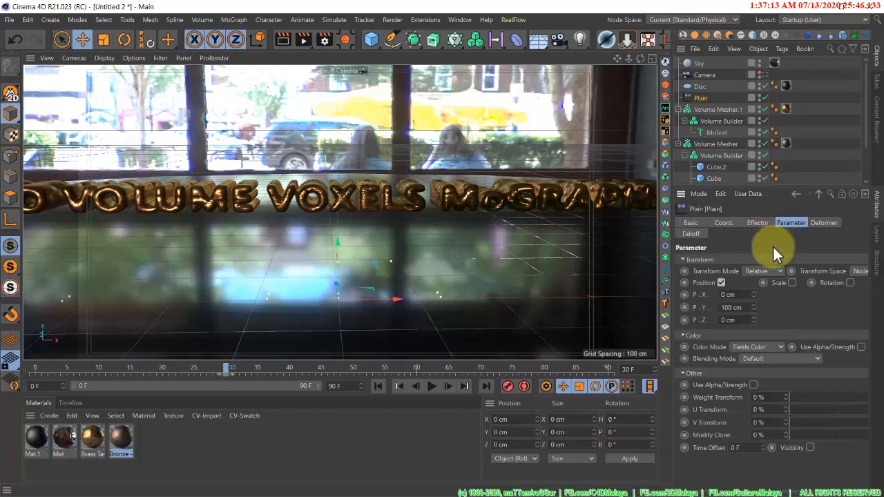
left_click(728, 308)
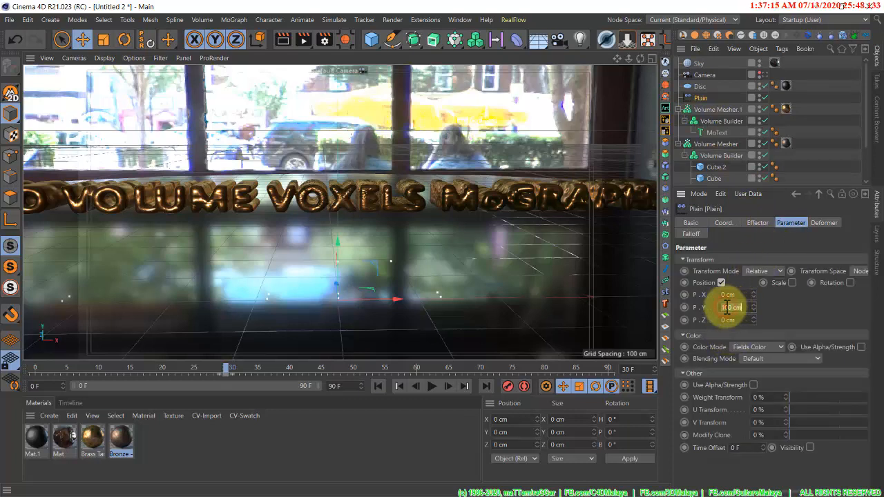
type("0")
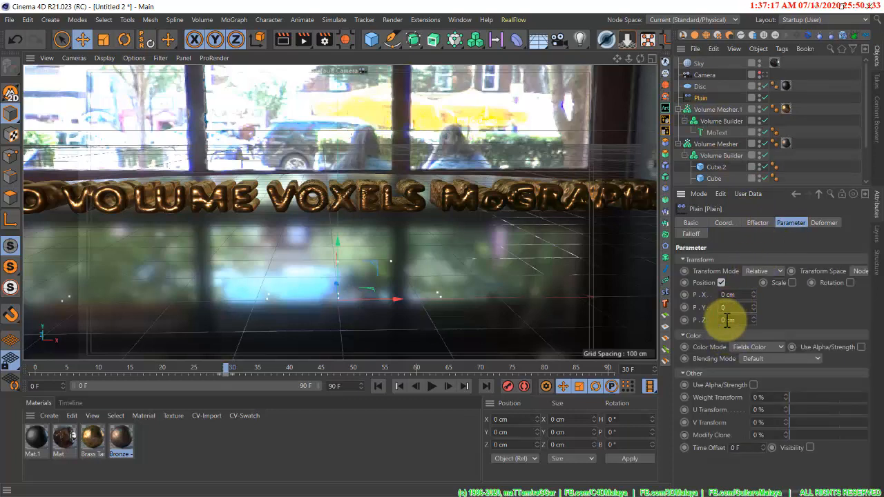
key("Return")
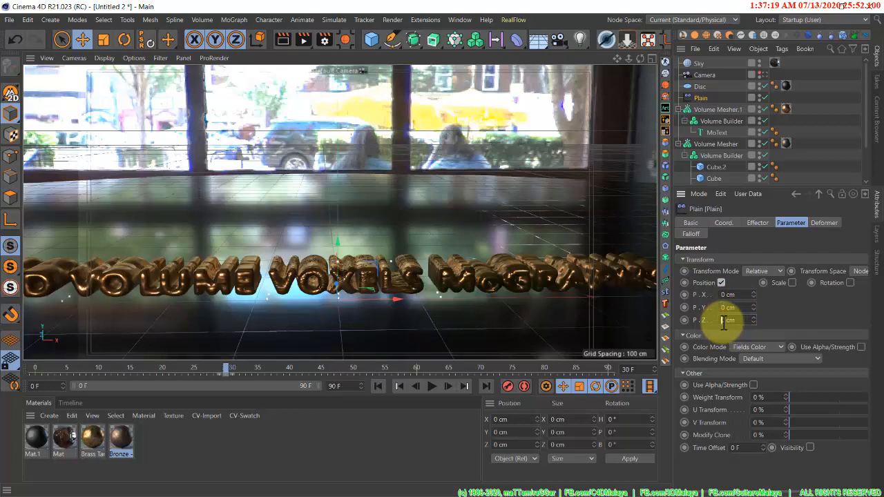
left_click(727, 320)
type("300")
key("Return")
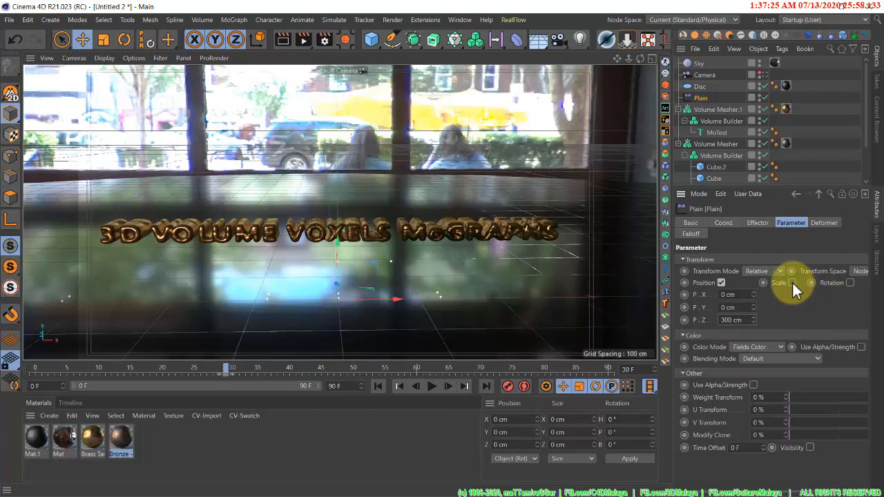
Step: Enable uniform scaling on the Plain effector with a scale of -1
left_click(795, 283)
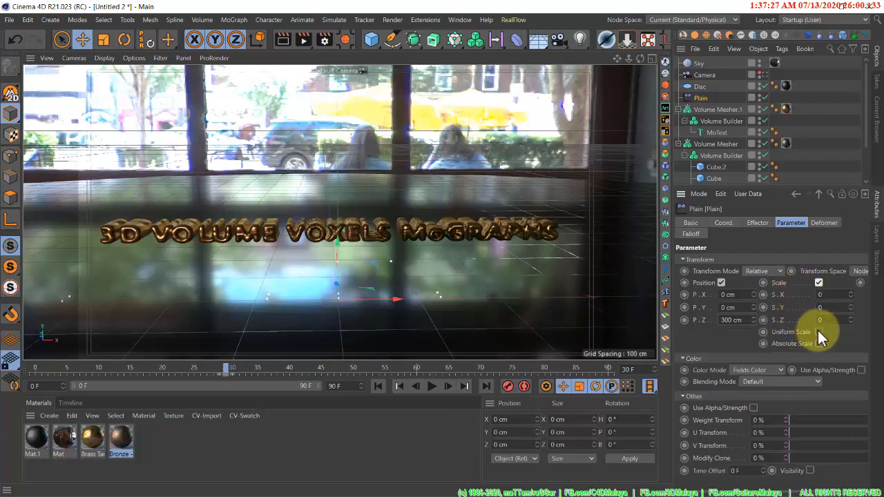
left_click(818, 330)
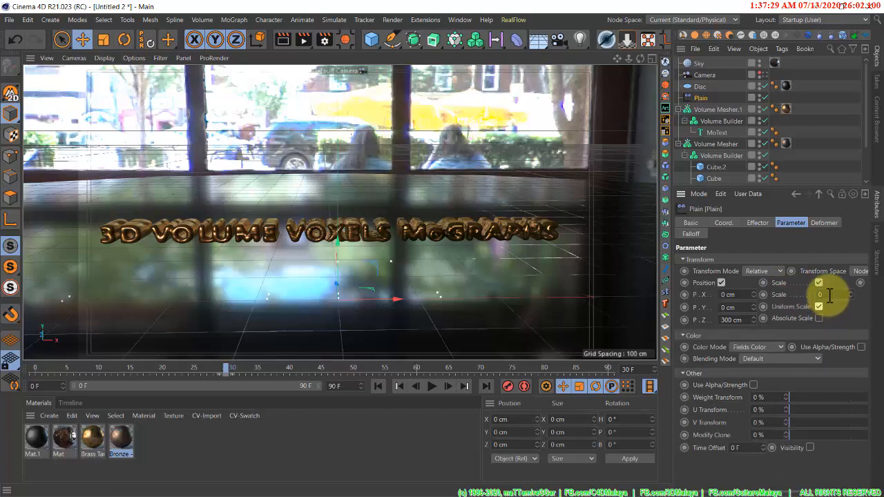
type("-1")
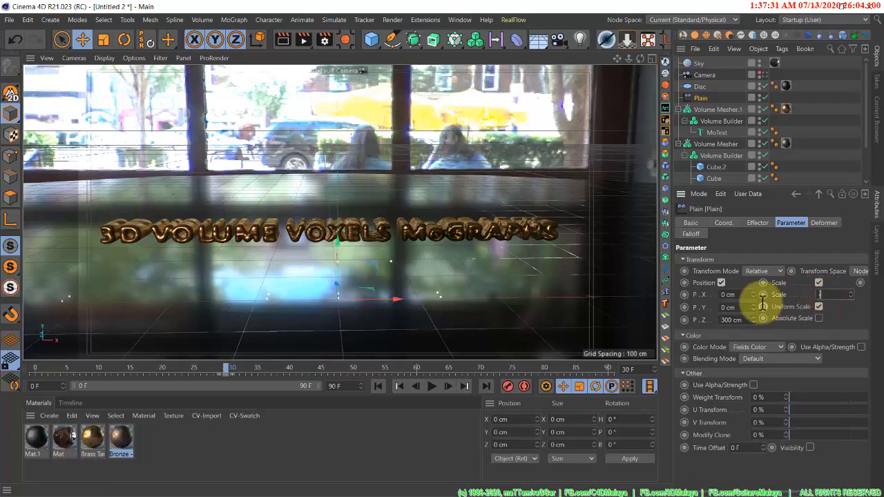
key("Return")
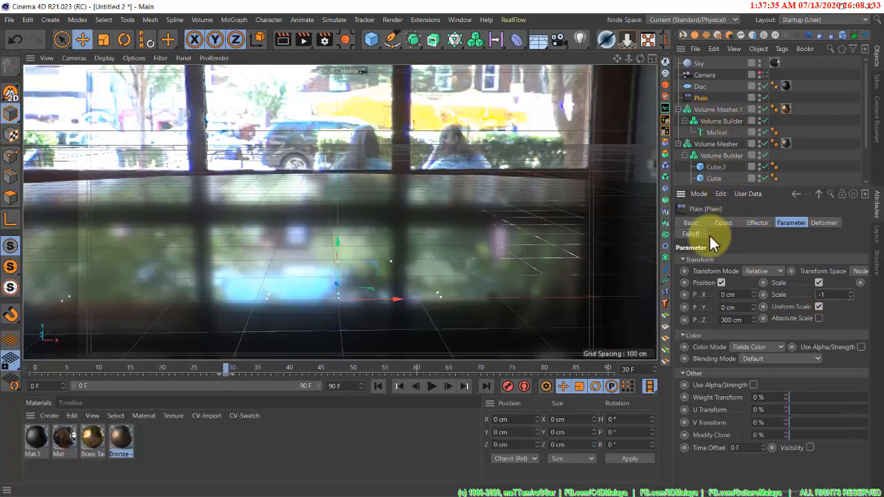
Step: Add a Linear Field to the Plain effector's falloff
left_click(692, 235)
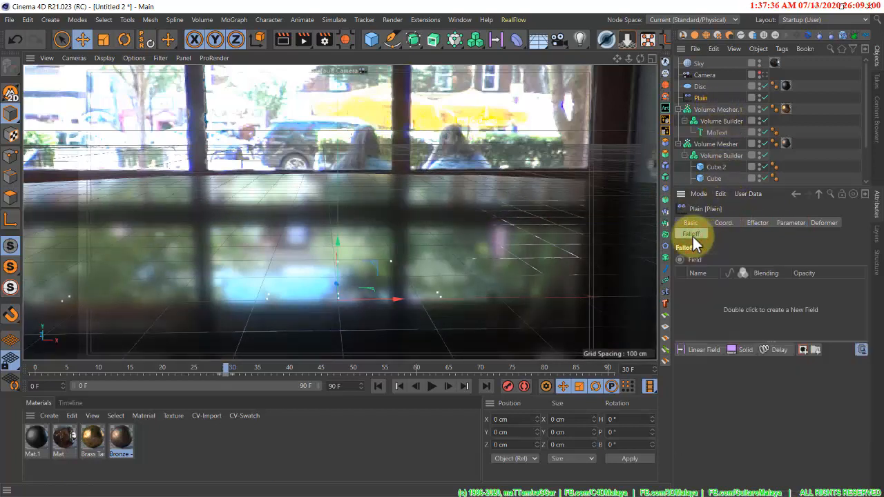
left_click(698, 349)
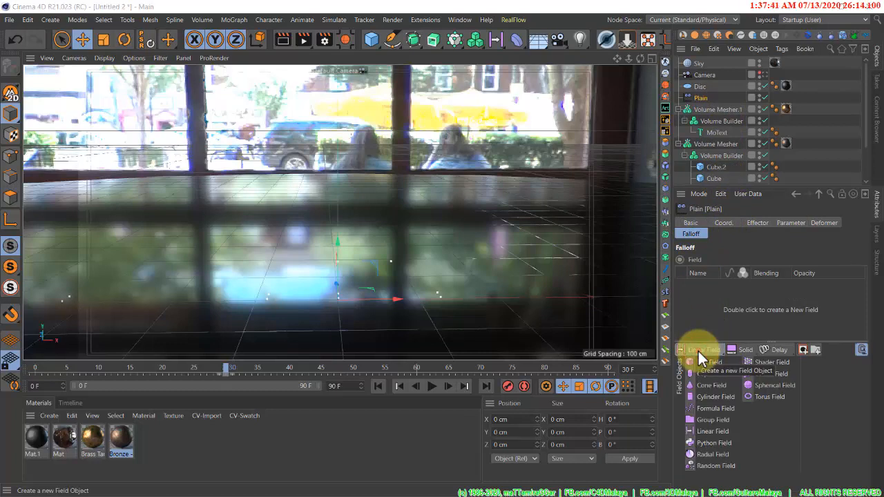
left_click(697, 351)
left_click(698, 349)
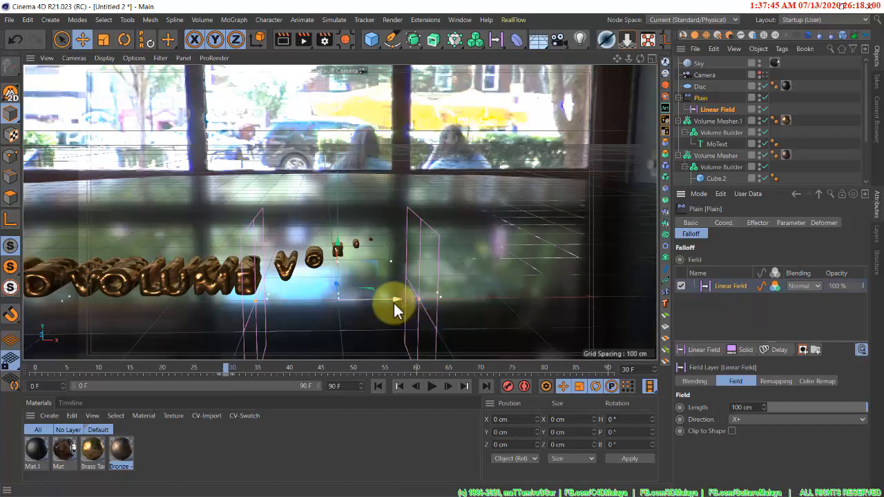
Step: Move the Linear Field to about -639 cm in X and keyframe the Plain effector's X position at frame 30
left_click_drag(393, 301, 422, 310)
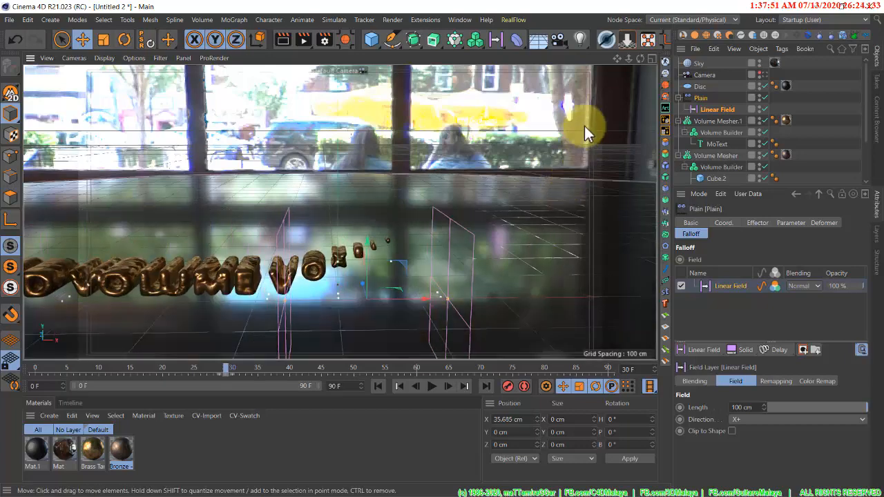
left_click_drag(630, 60, 442, 235)
left_click_drag(405, 271, 446, 257)
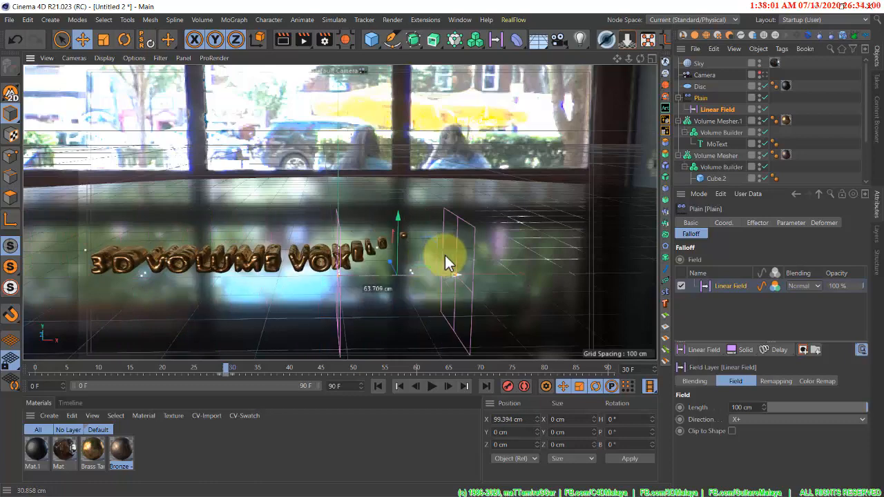
left_click_drag(619, 58, 442, 246)
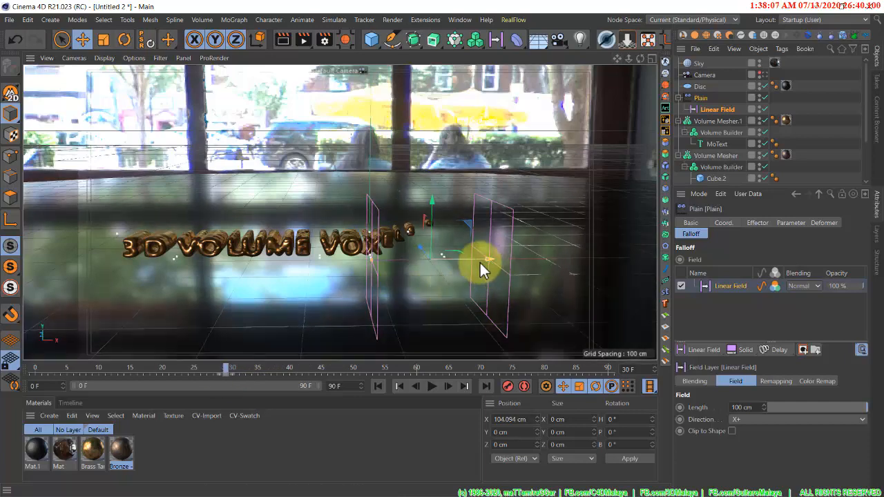
left_click_drag(474, 259, 26, 237)
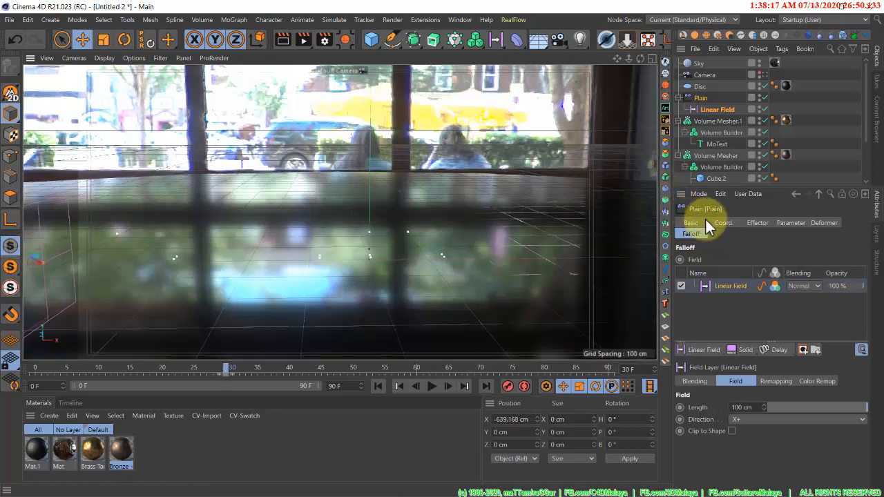
left_click(724, 222)
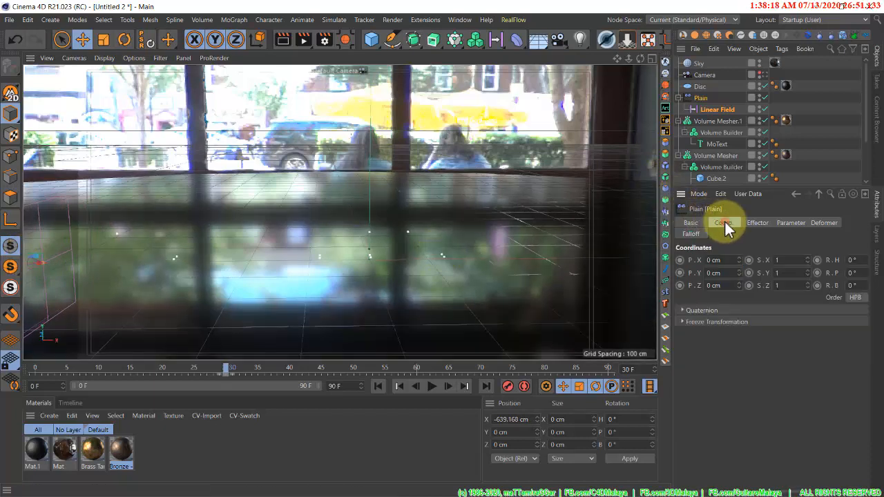
left_click(680, 267)
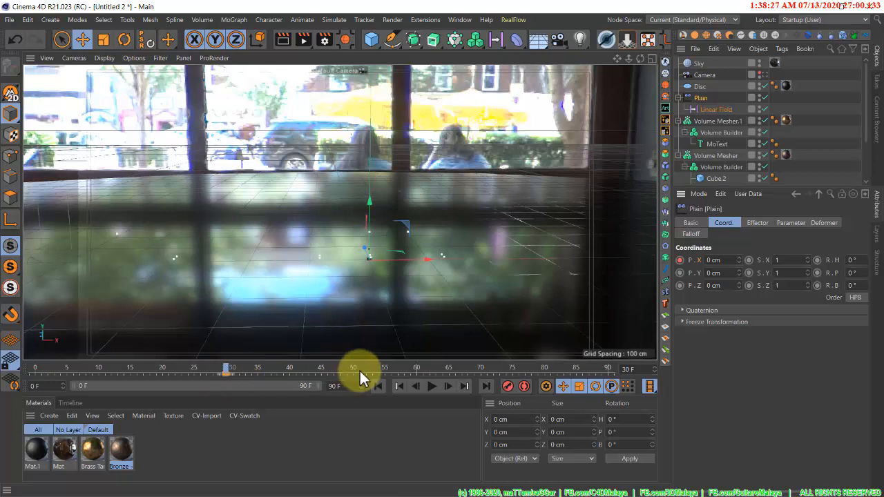
Step: Go to frame 60, move the Linear Field to about 588 cm in X and keyframe its X position
left_click(417, 367)
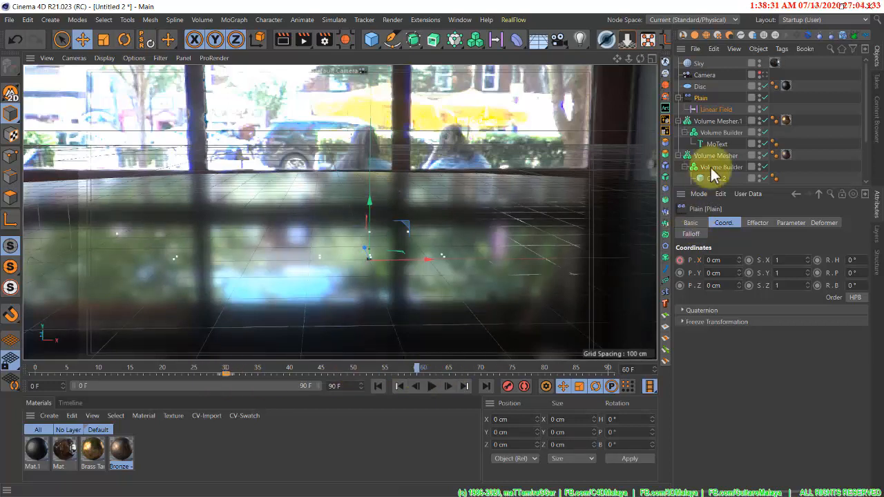
left_click(711, 110)
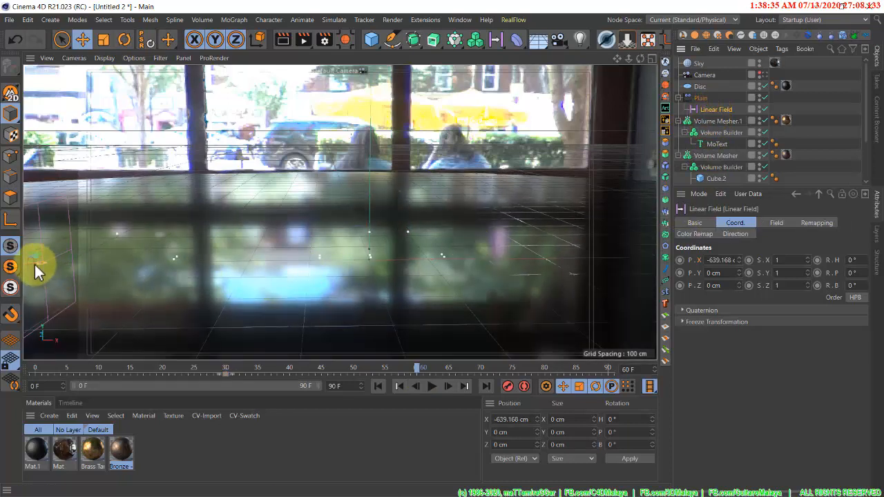
left_click_drag(34, 264, 442, 249)
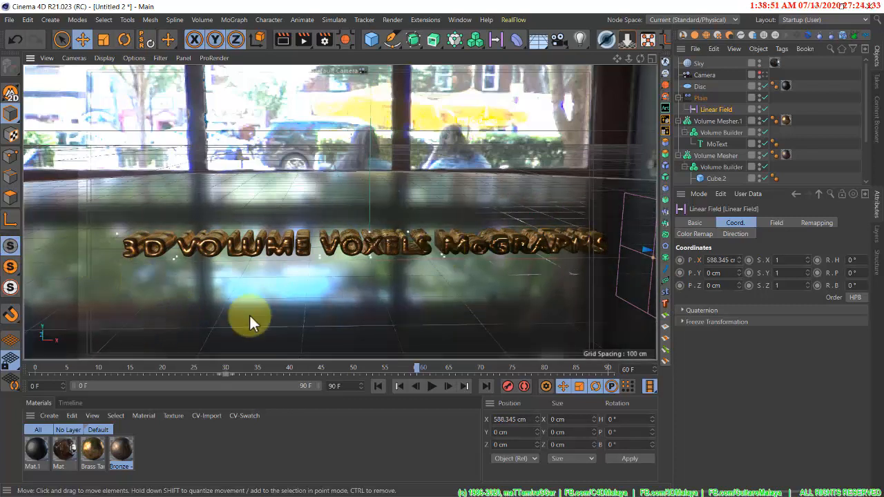
left_click(680, 260)
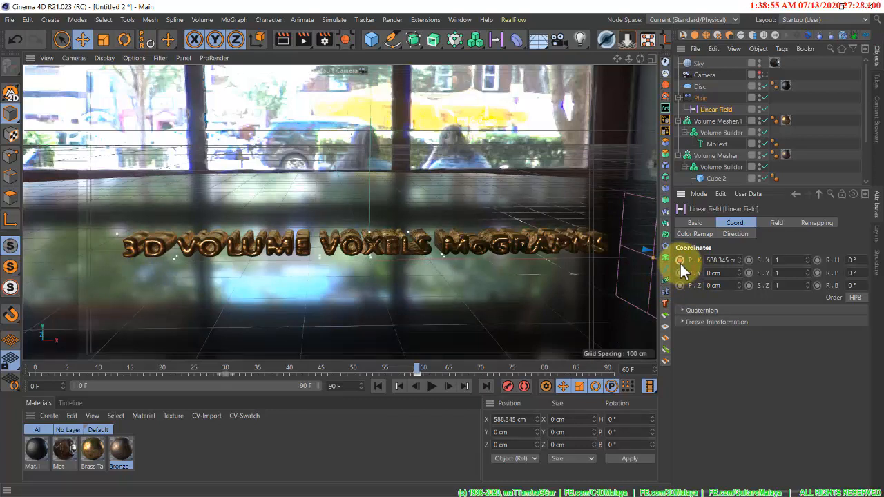
left_click(418, 376)
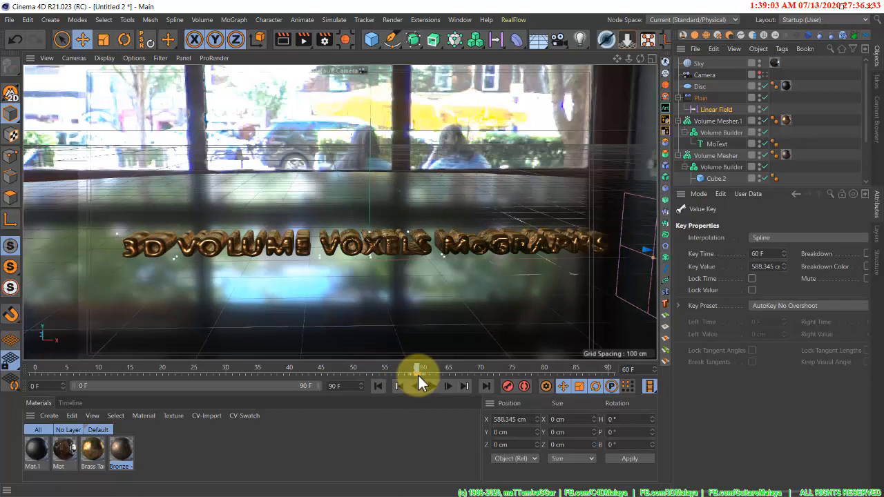
Step: Play the animation from frame 0, stopping it with the animated cutting Cube selected
left_click(378, 386)
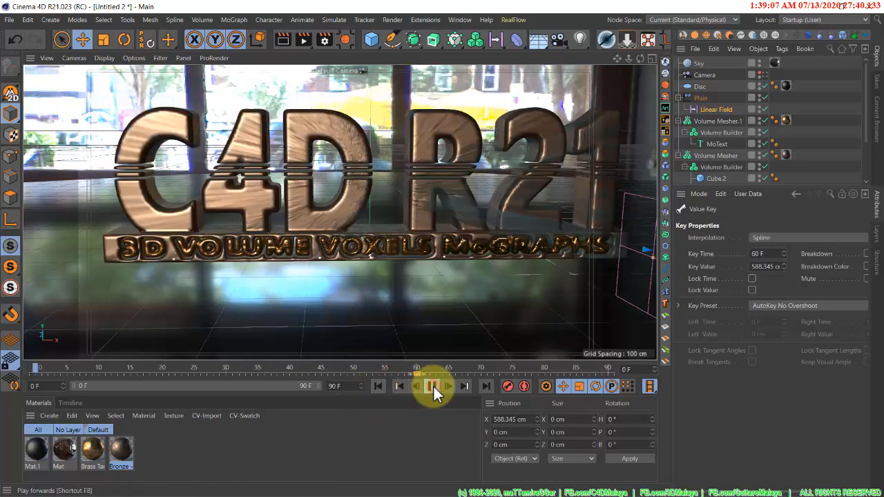
left_click(432, 388)
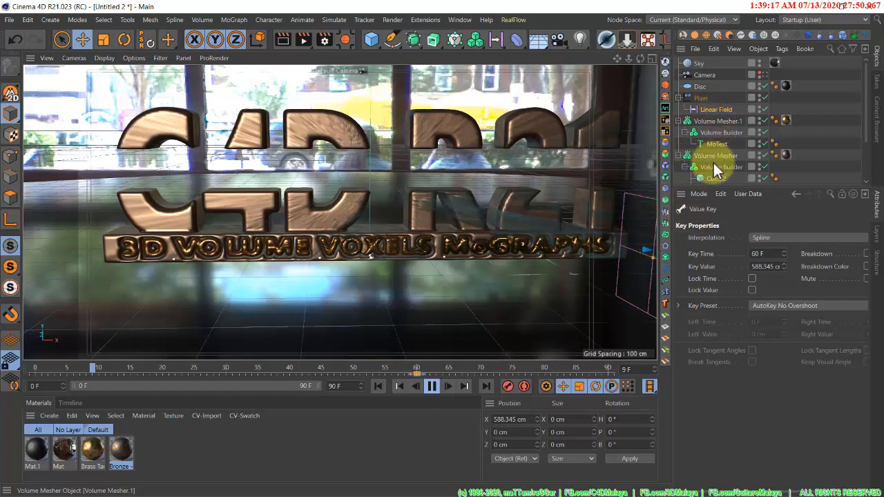
scroll(715, 168, "down", 3)
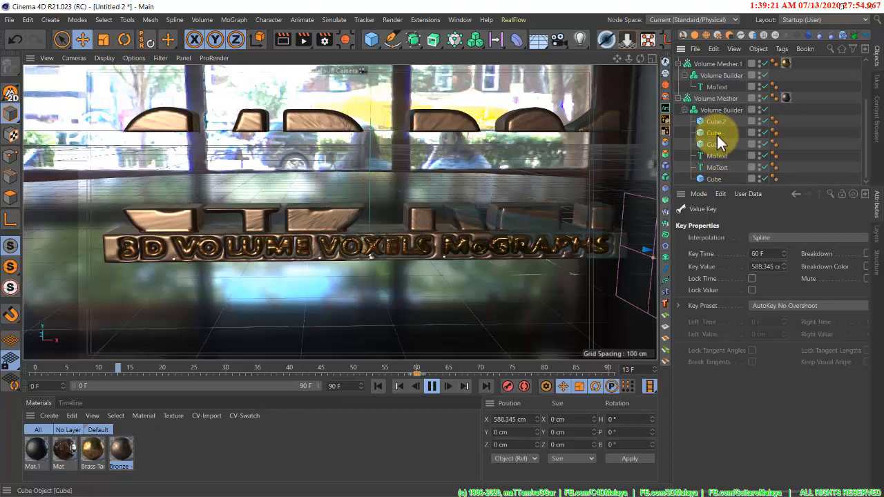
left_click(434, 388)
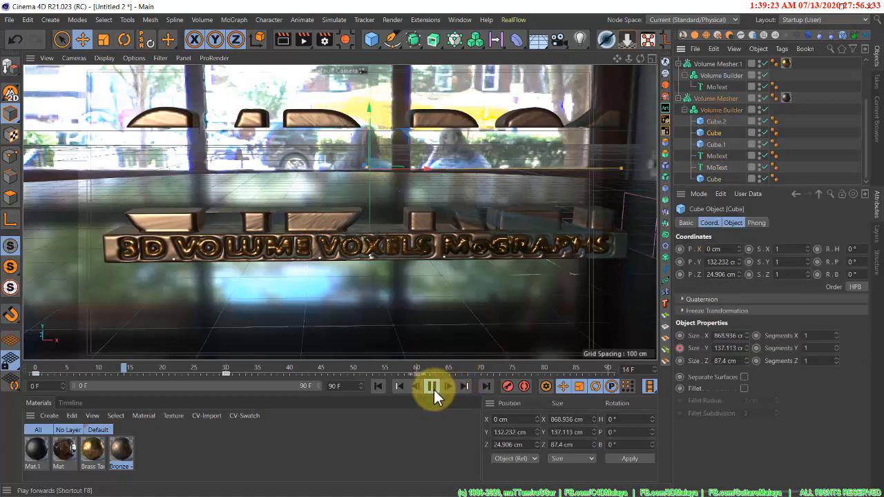
Step: Reverse the cutting Cube's Size Y keyframes, placing the 300 cm key at frame 0 and the 3.802 cm key at frame 30
left_click(35, 374)
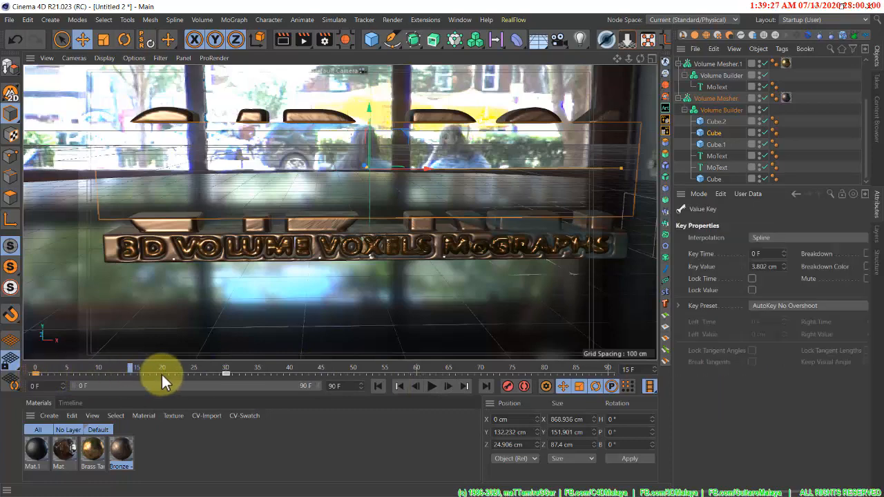
left_click(215, 373)
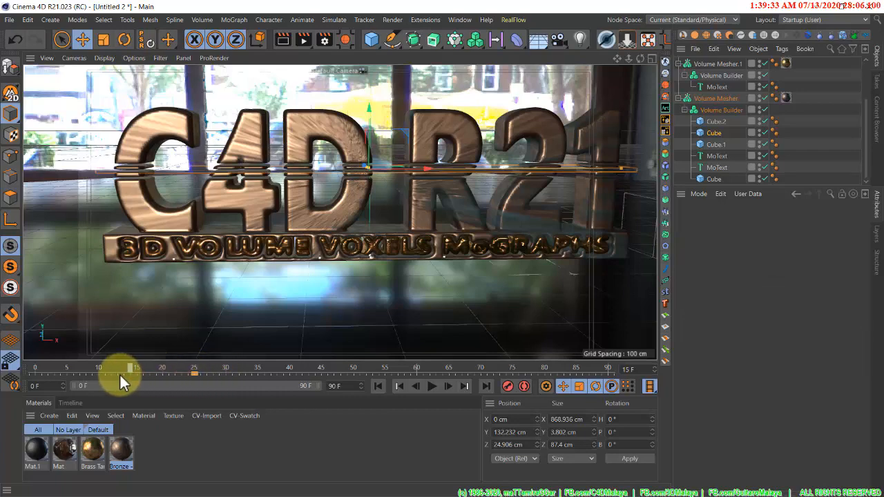
left_click_drag(81, 374, 33, 375)
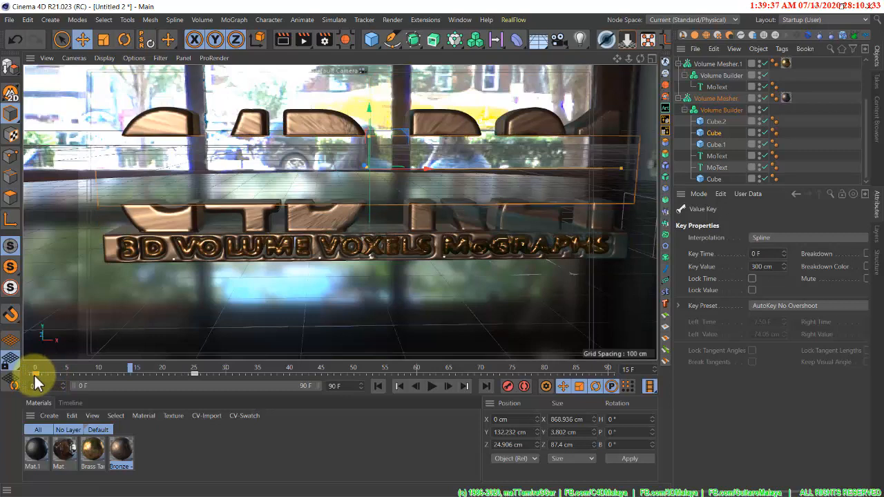
left_click(194, 375)
left_click_drag(226, 374, 225, 372)
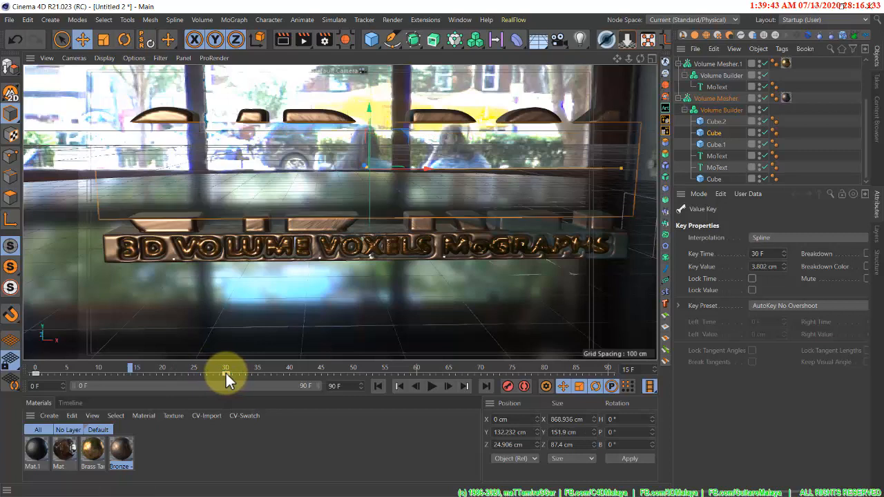
Step: Play the animation from frame 0 and review the settings of the MoText holding the "3D VOLUME VOXELS MoGRAPHS" caption
left_click(379, 386)
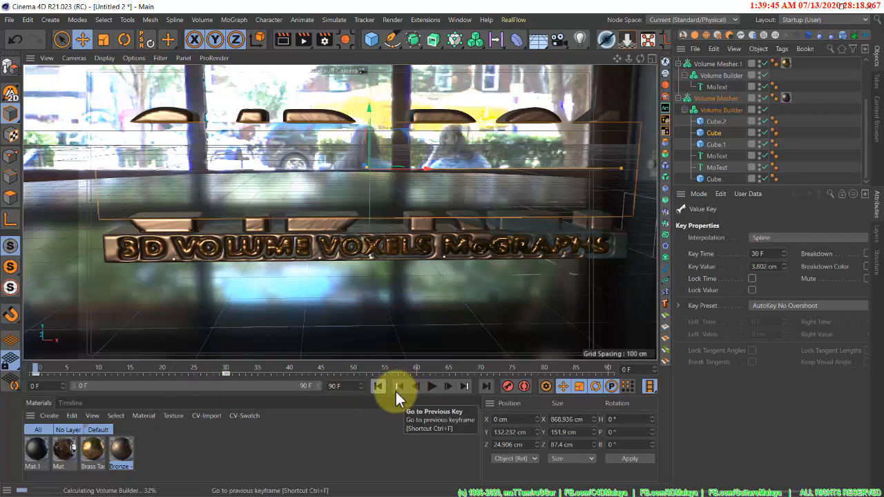
left_click(431, 388)
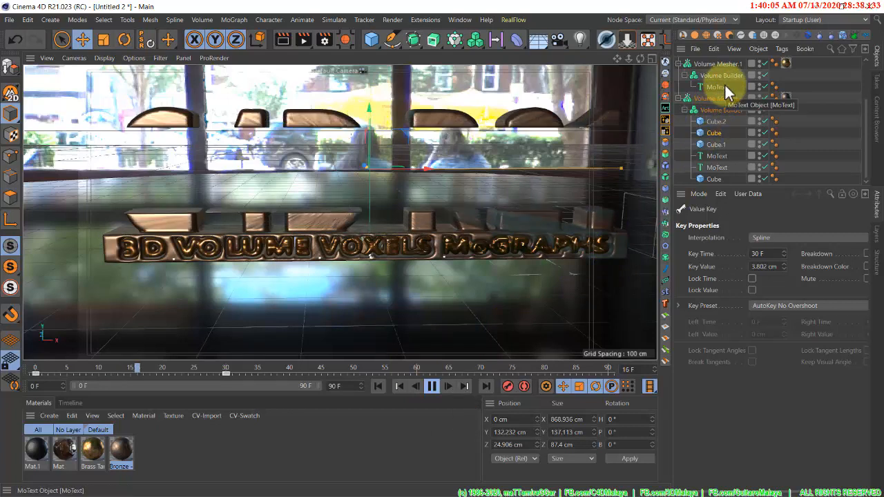
left_click(725, 87)
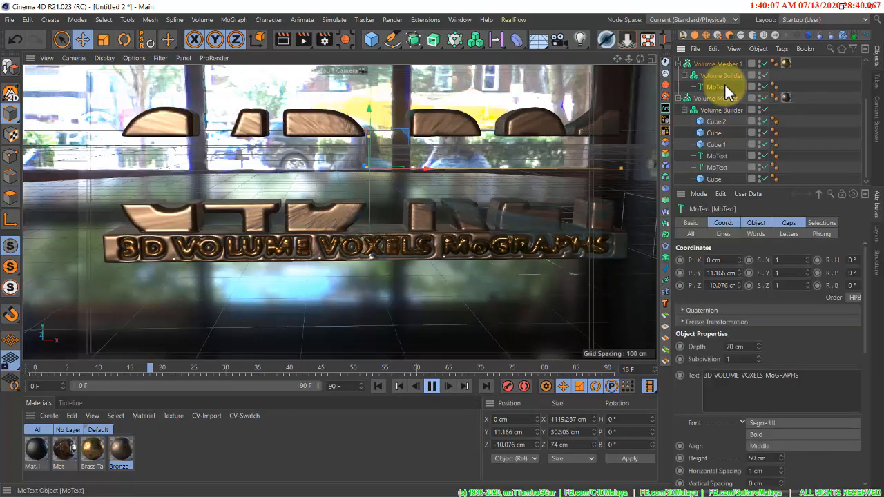
scroll(726, 90, "up", 2)
scroll(725, 90, "up", 1)
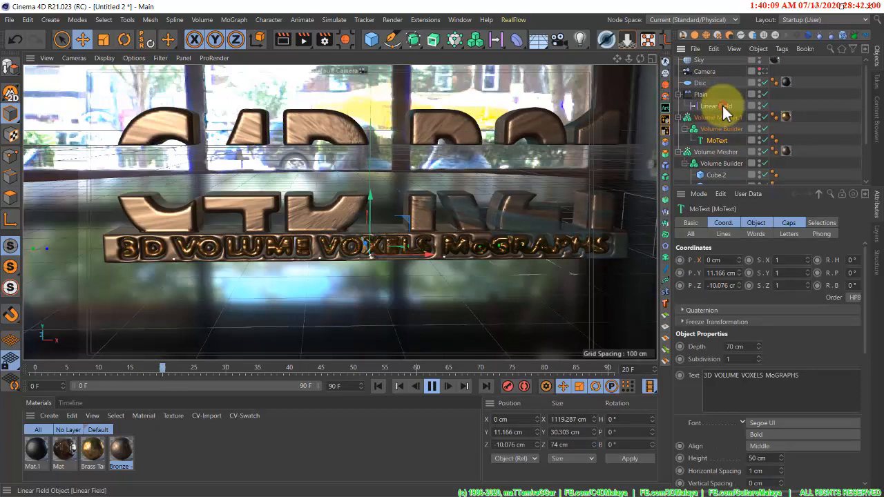
Step: At frame 30, move the Linear Field to about -644 cm in X and keyframe its X position
left_click(722, 107)
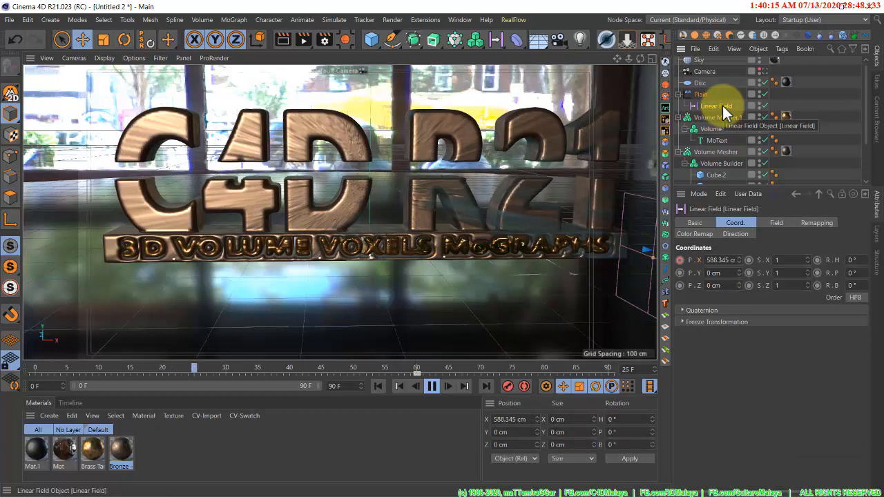
left_click(432, 387)
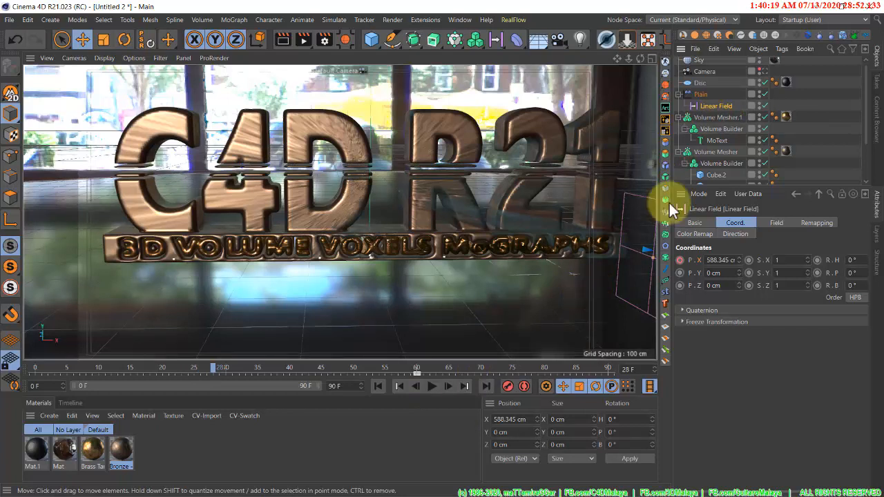
left_click(227, 368)
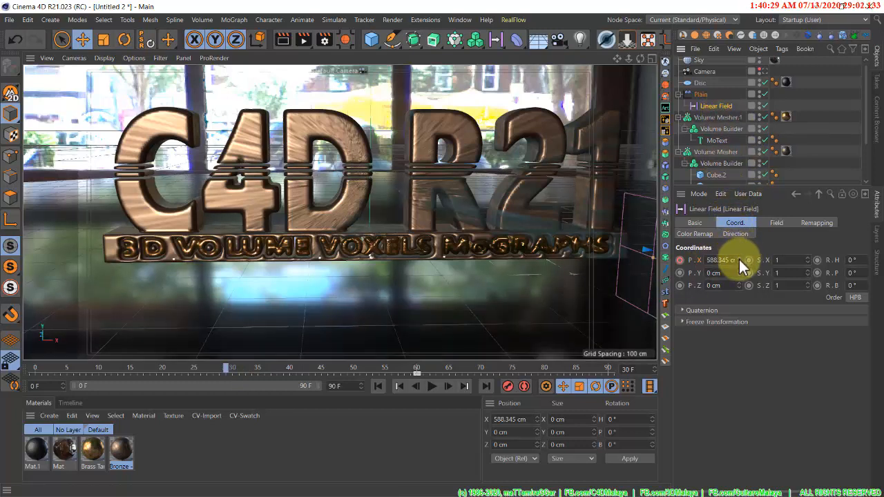
left_click_drag(739, 259, 735, 262)
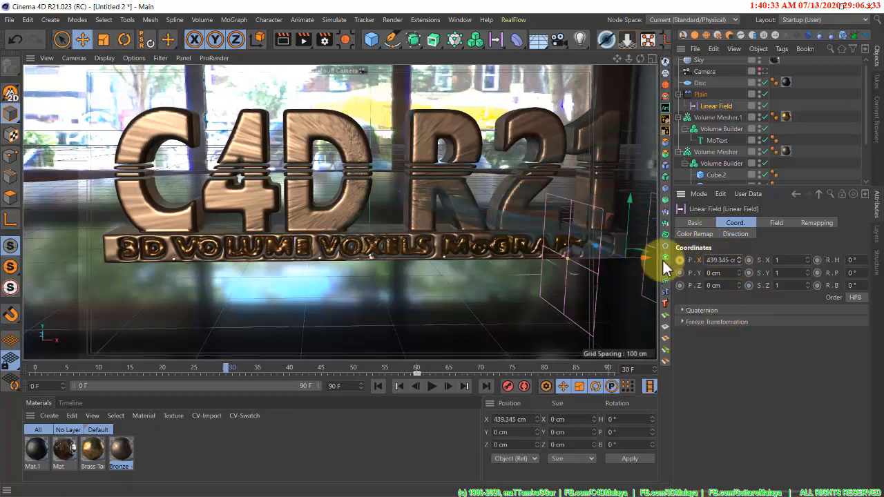
left_click_drag(643, 259, 438, 245)
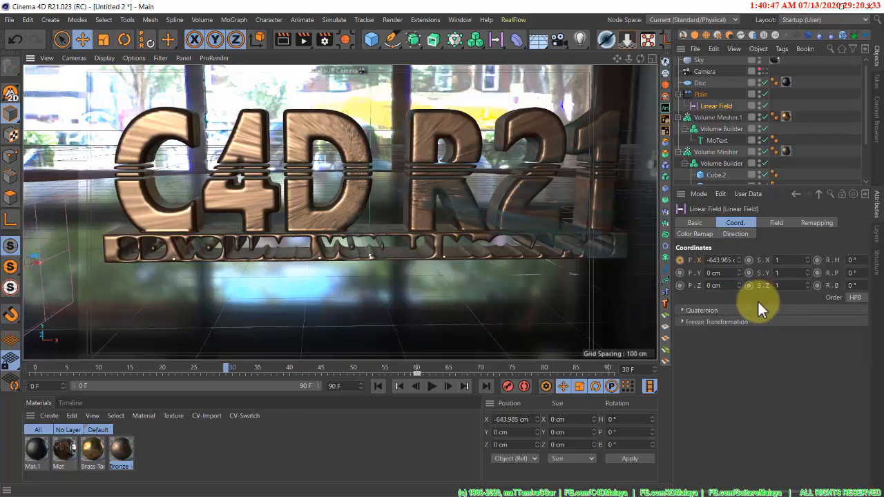
left_click(680, 261)
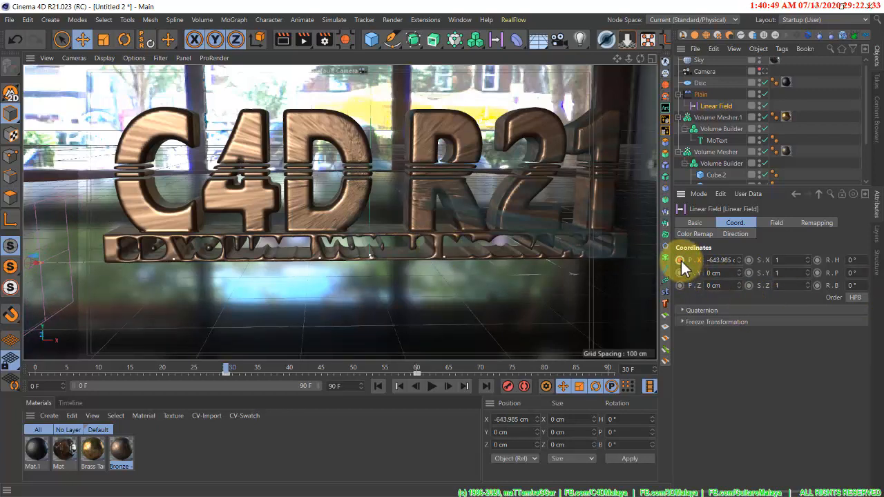
left_click(226, 371)
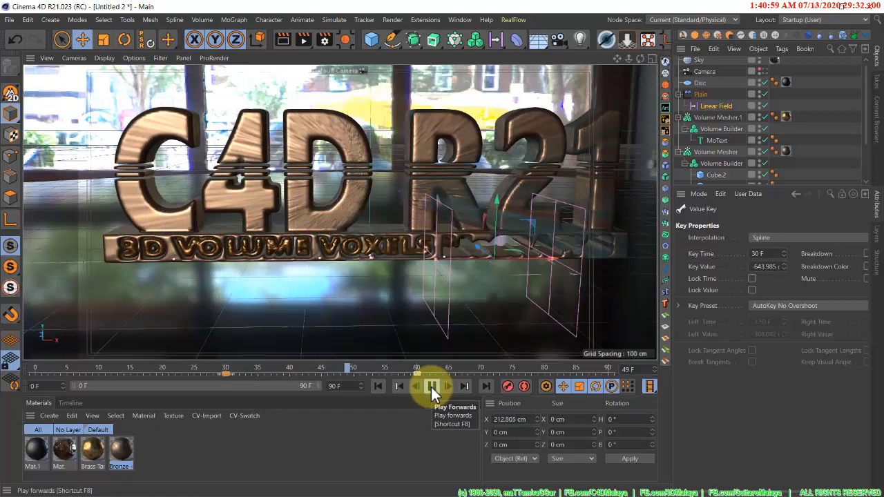
Step: Add two Delay layers above the Linear Field in the Plain effector's falloff and set the upper one to Spring mode
left_click(704, 97)
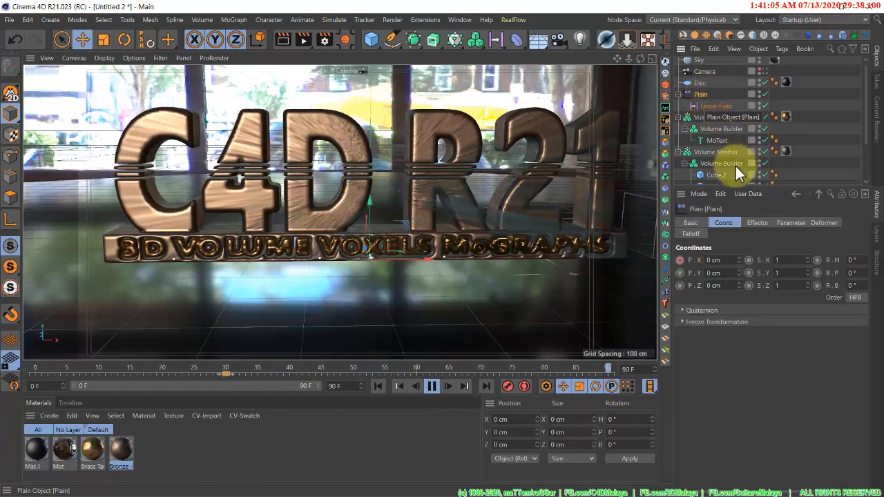
left_click(690, 235)
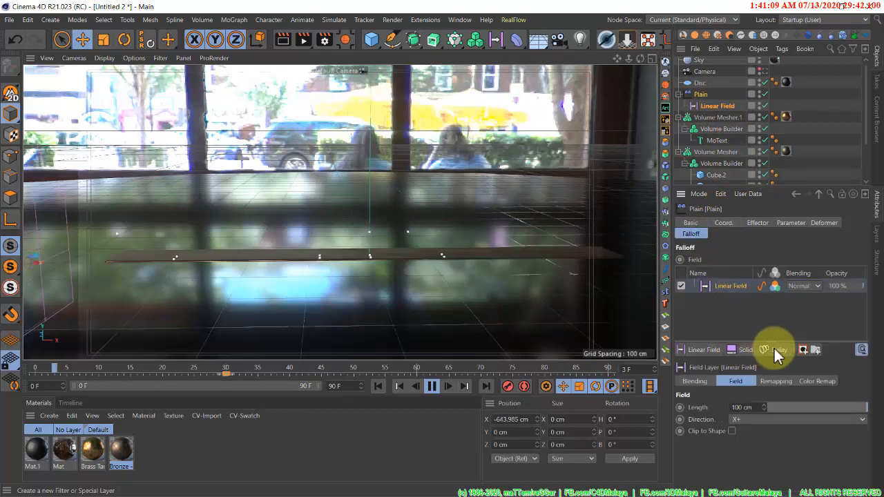
left_click(774, 349)
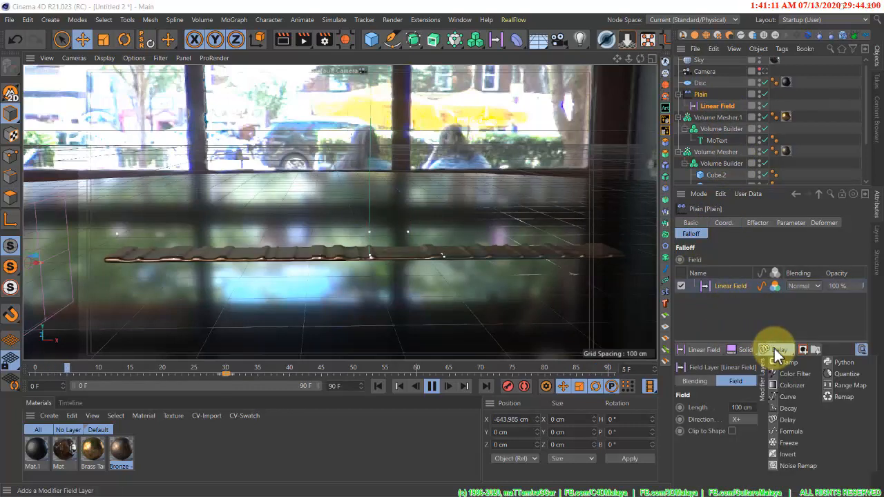
left_click(788, 420)
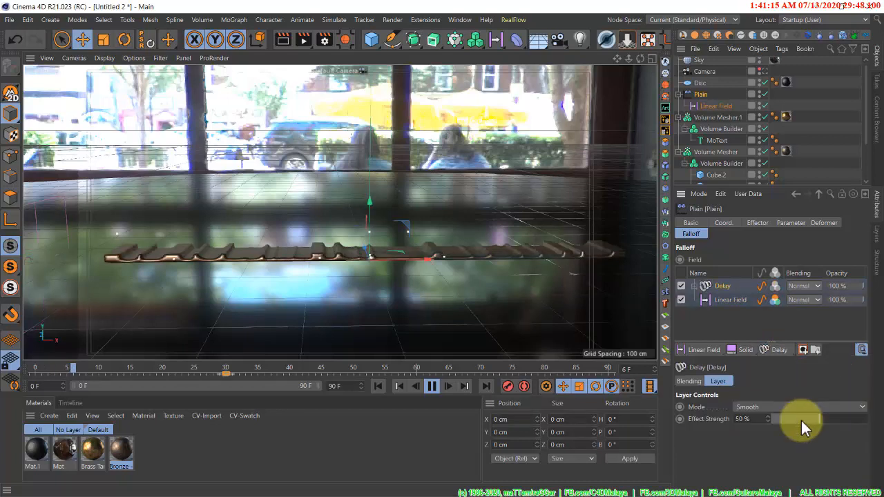
left_click(776, 349)
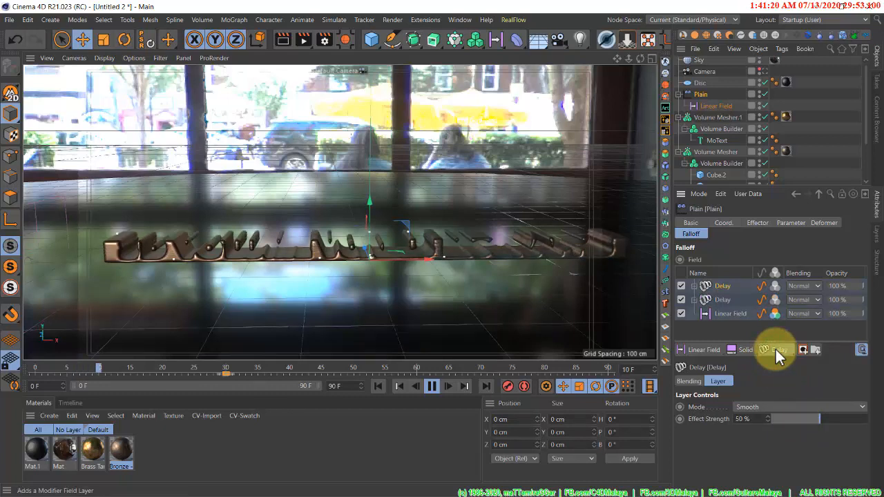
left_click(766, 408)
left_click(764, 444)
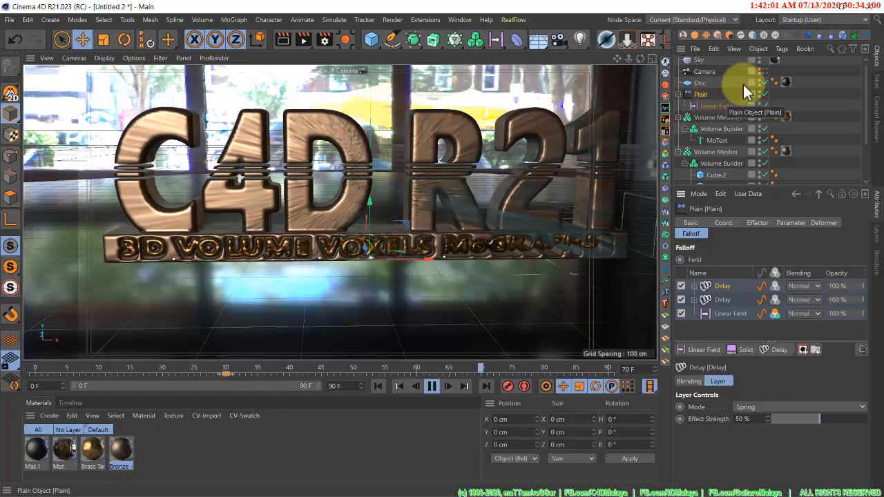
Step: Look through the scene's Camera with playback stopped and rename it Camera.1
left_click(767, 73)
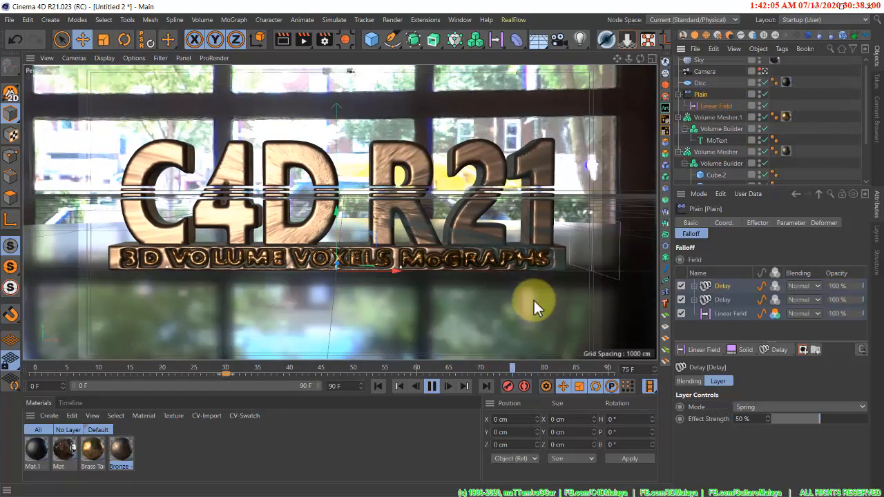
left_click(433, 388)
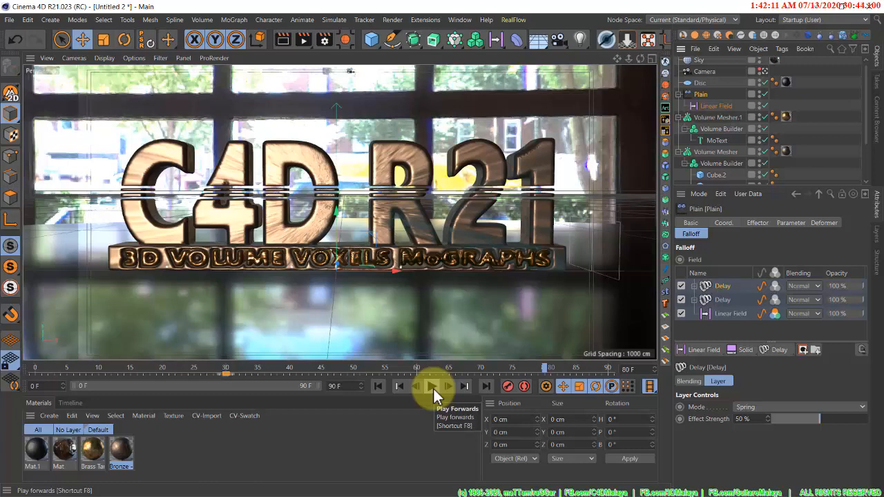
left_click(712, 72)
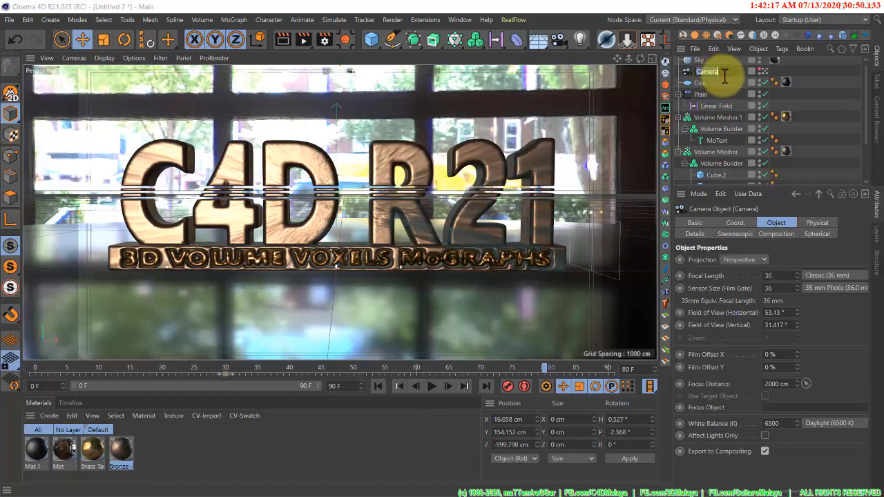
double_click(724, 73)
type(".1")
key("Return")
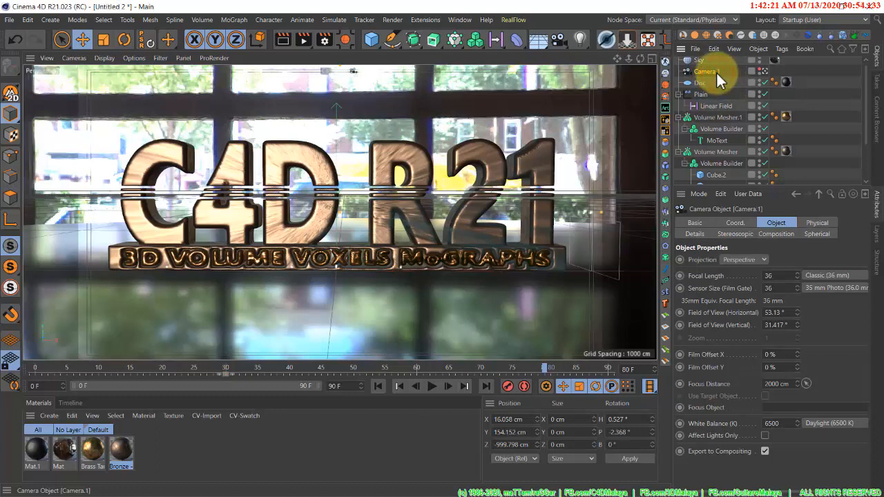
Step: Duplicate Camera.1 and rename the copy Camera.2
left_click_drag(717, 72, 719, 76, "ctrl")
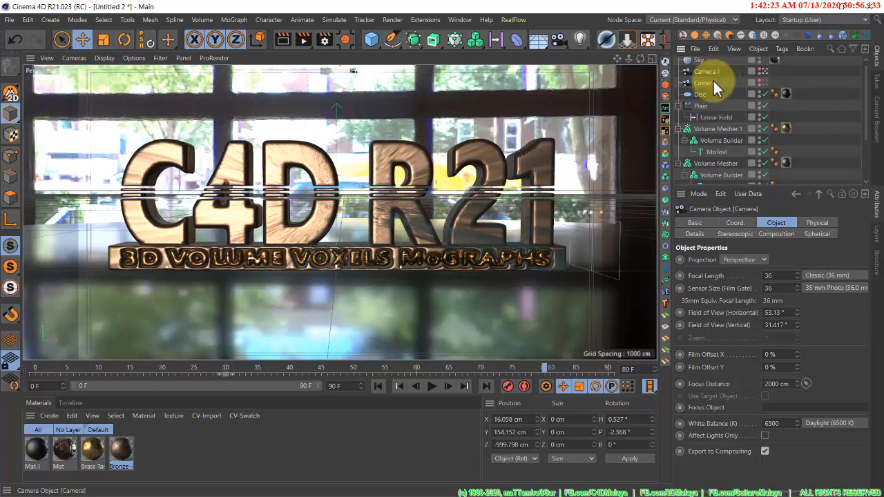
double_click(713, 82)
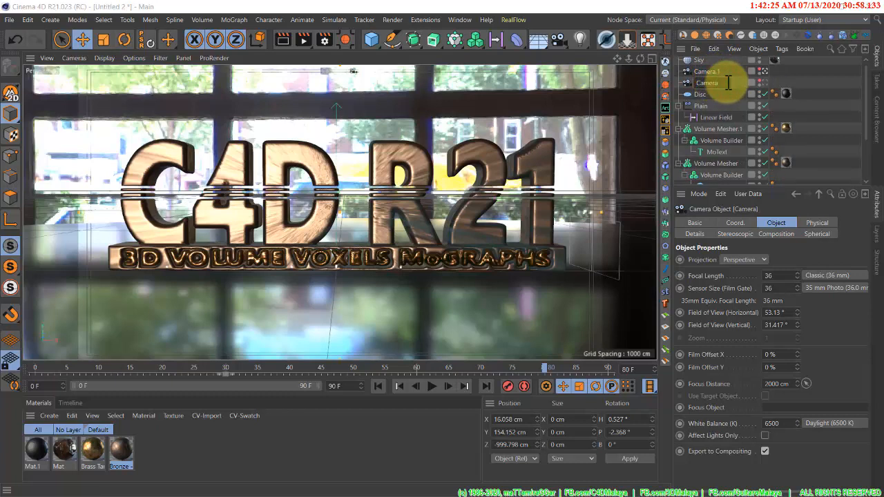
type(".2")
key("Return")
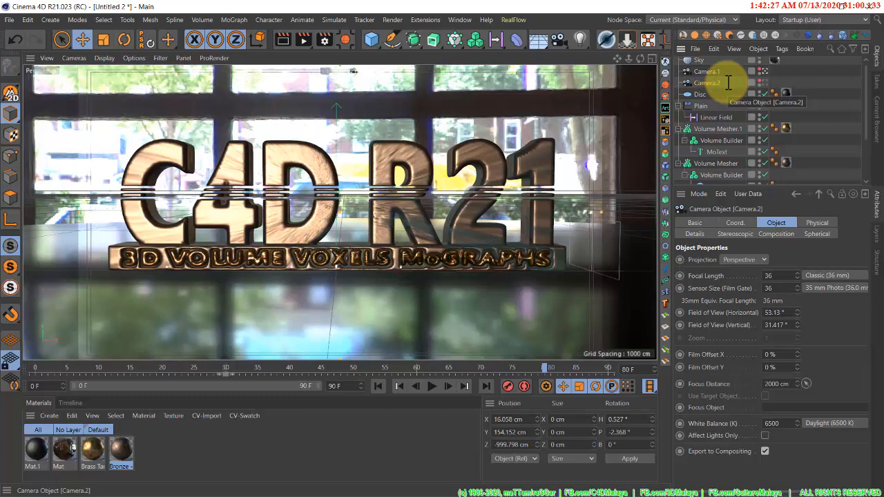
Step: Look through Camera.2 and reframe it closer and lower, at about Y 99 cm and Z -936 cm with a pitch of about 0.9°
left_click(766, 83)
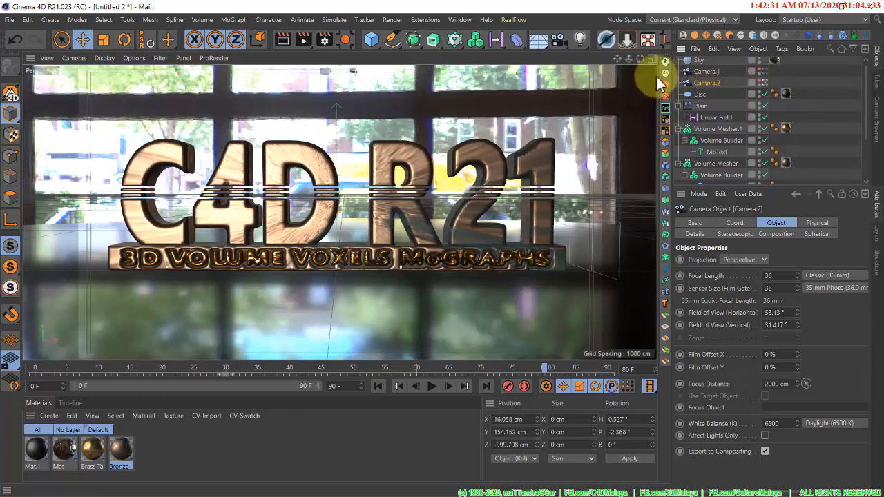
left_click_drag(628, 60, 437, 241)
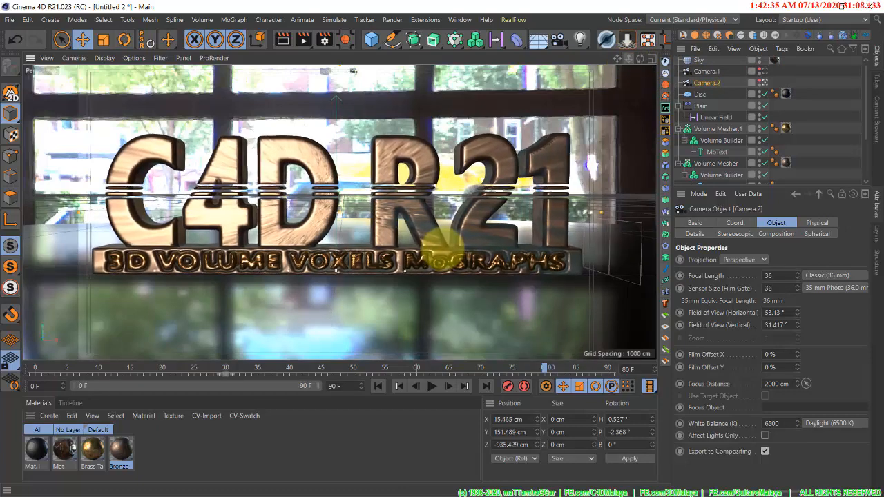
left_click_drag(639, 58, 440, 241)
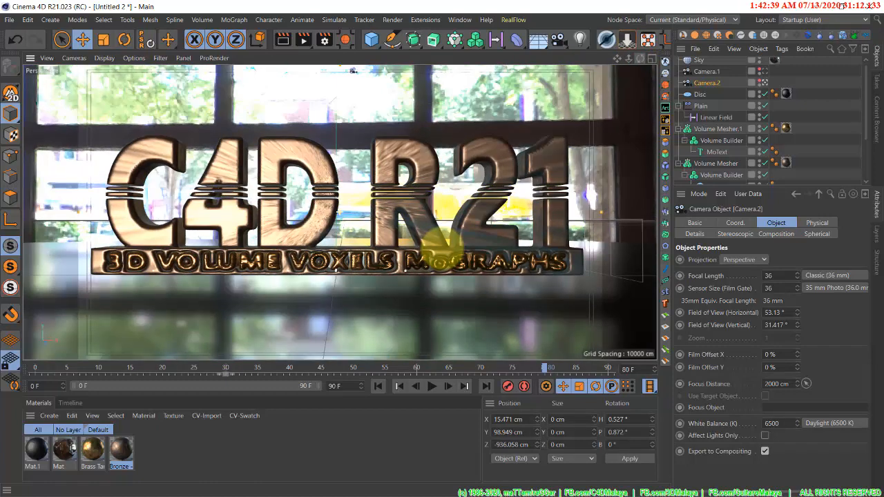
Step: Create a Camera Morph from Camera.1 and Camera.2
left_click(730, 70)
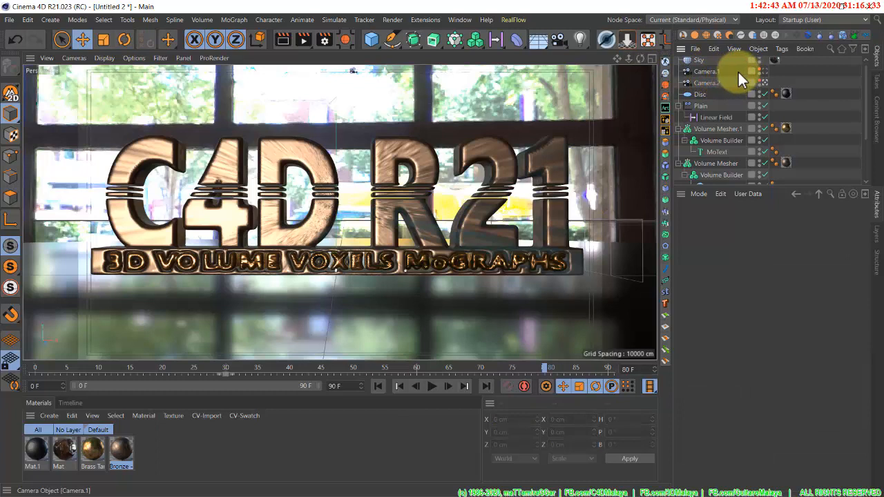
left_click_drag(730, 70, 711, 83)
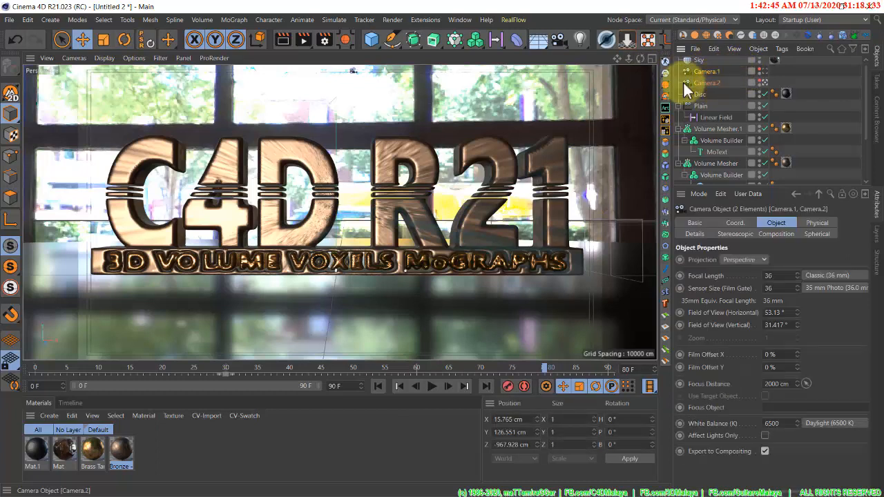
left_click(557, 40)
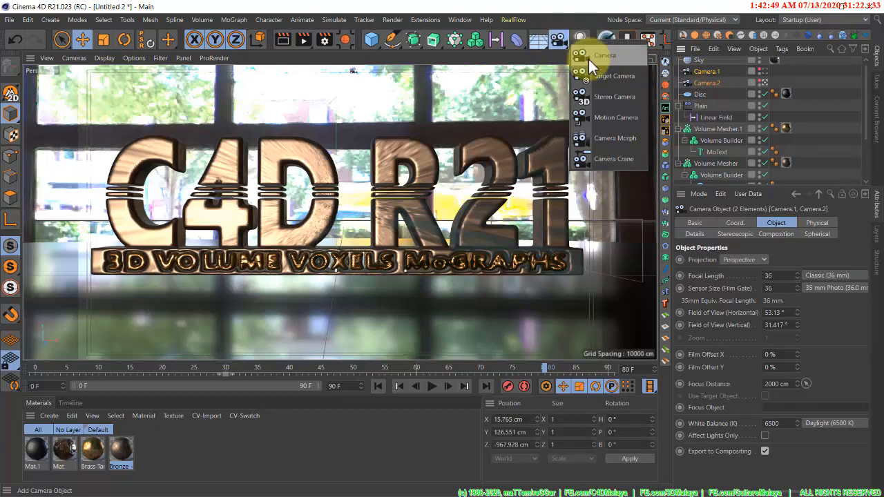
left_click(610, 138)
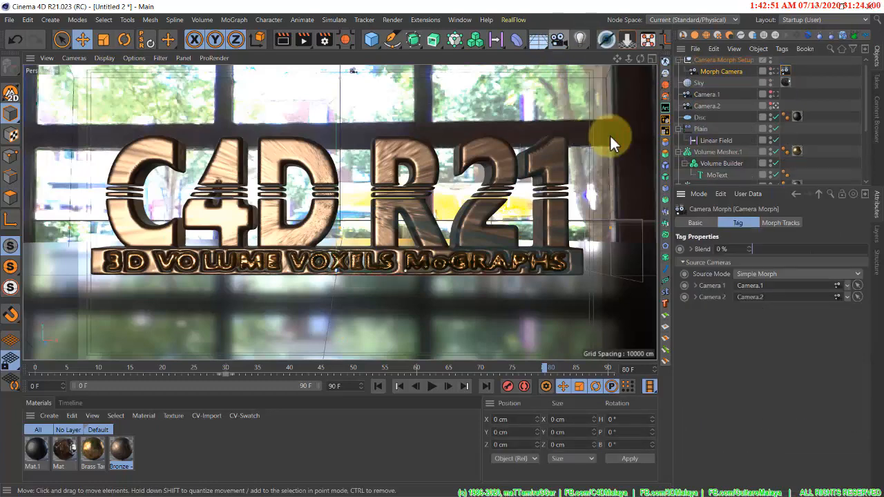
Step: Look through the Morph Camera and test its Camera Morph Blend, returning it to 0%
left_click(777, 75)
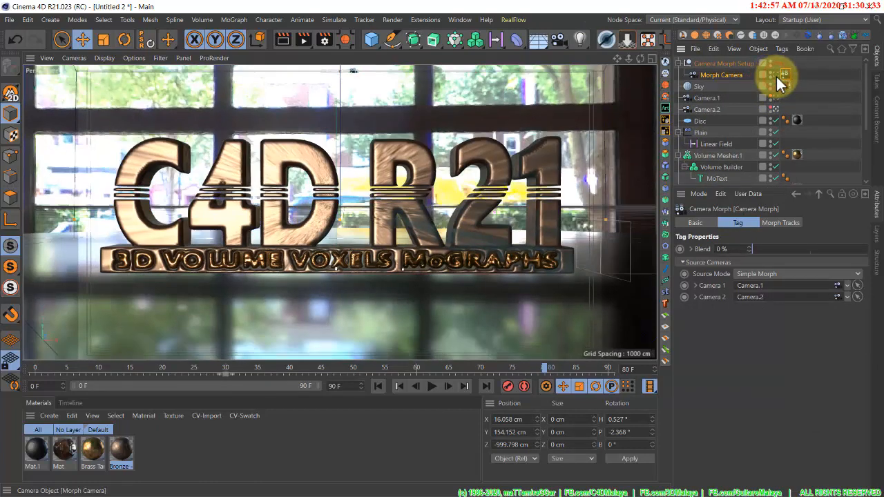
left_click(788, 76)
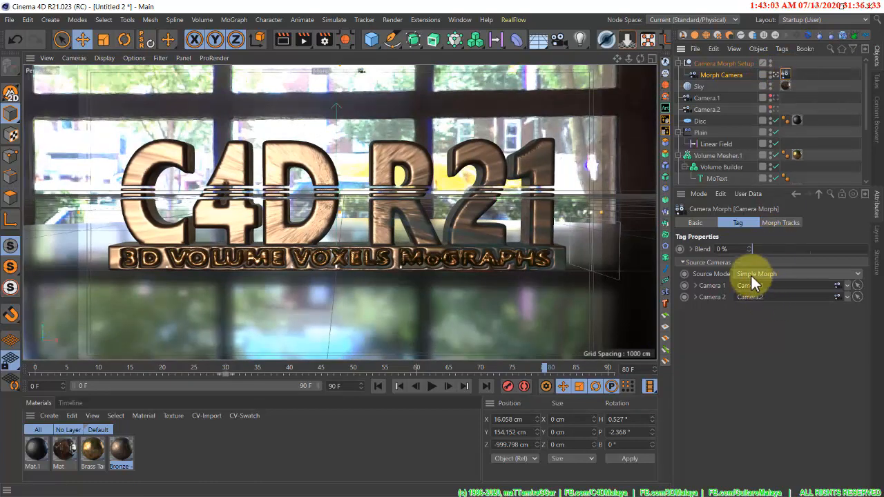
left_click_drag(759, 249, 712, 247)
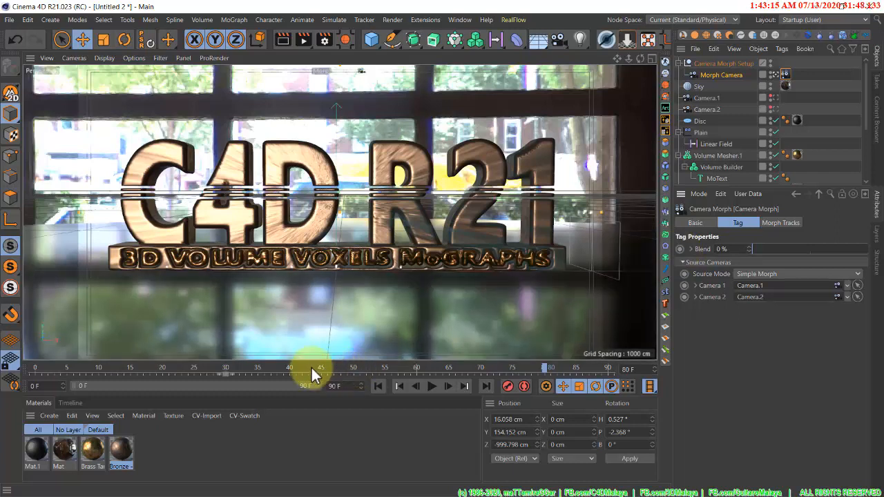
Step: Record a 0% Blend keyframe on the Camera Morph tag and move it to frame 0
left_click(681, 249)
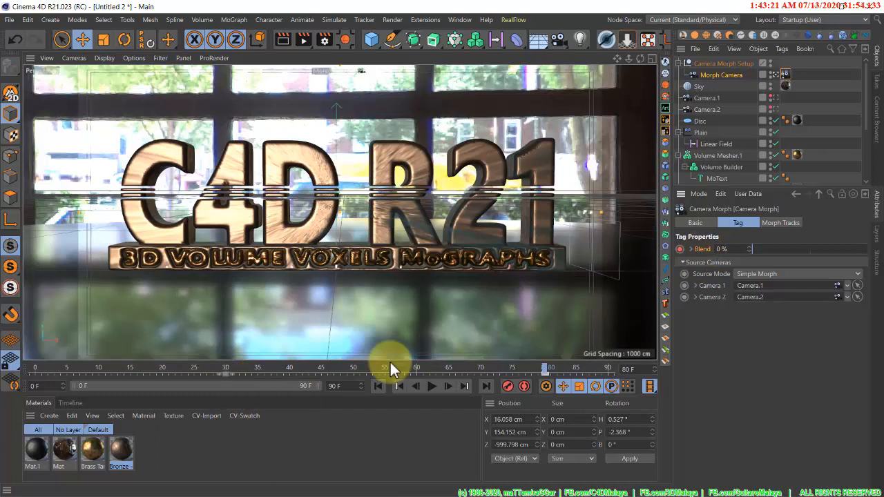
left_click(545, 373)
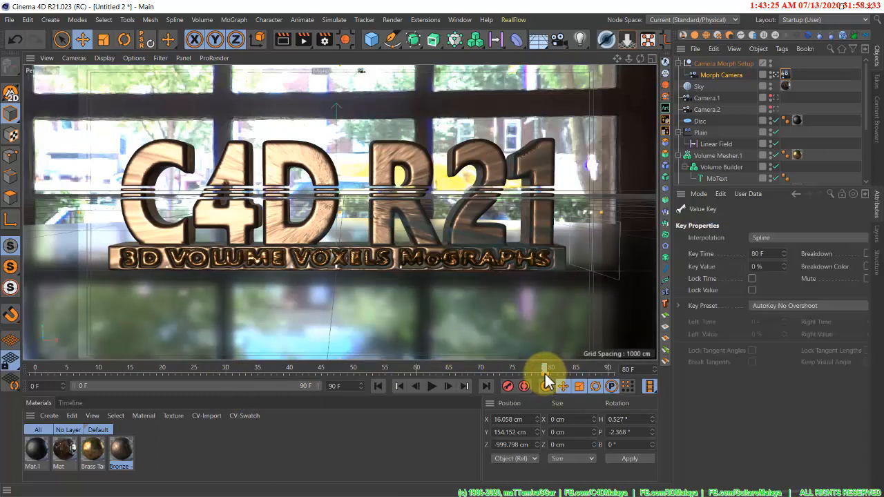
left_click_drag(546, 377, 36, 373)
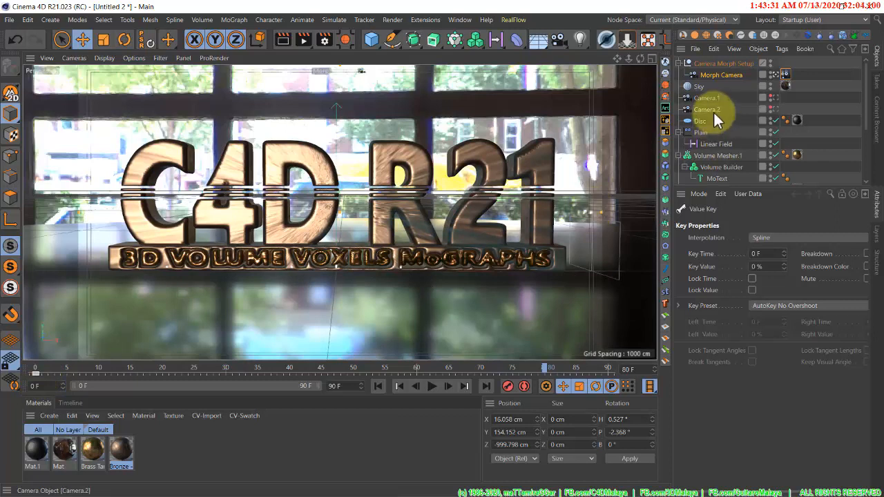
Step: Set the Camera Morph Blend to 100%, keyframe it at frame 80, and briefly play the animation
left_click(785, 74)
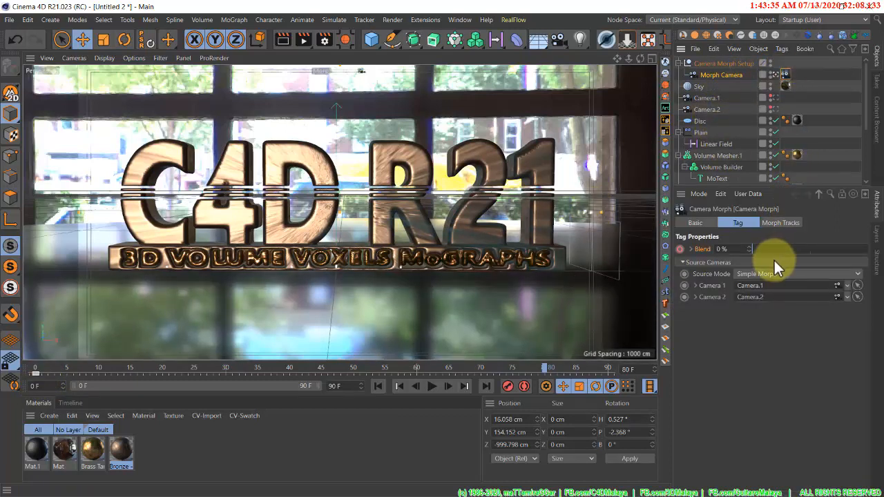
left_click_drag(757, 247, 872, 247)
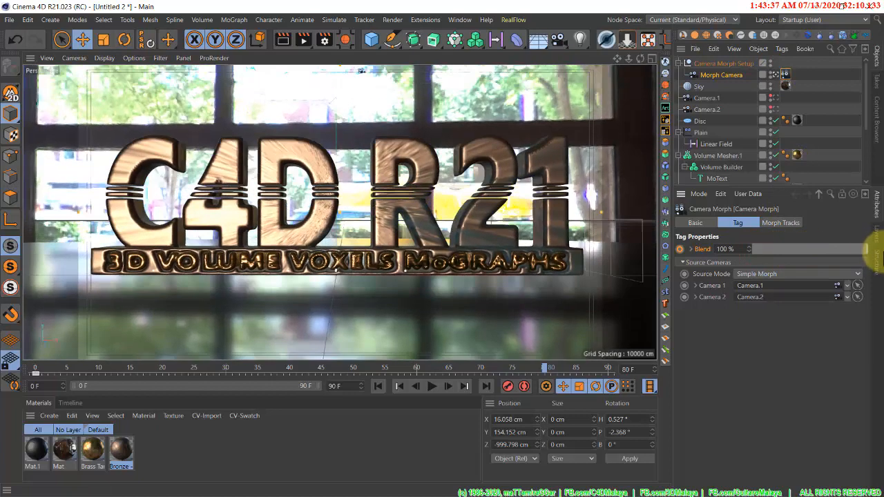
left_click(681, 249)
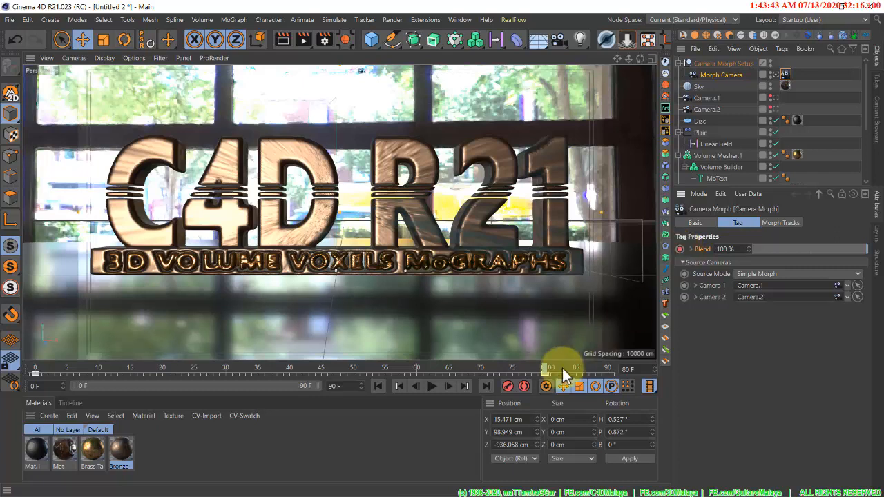
left_click(546, 375)
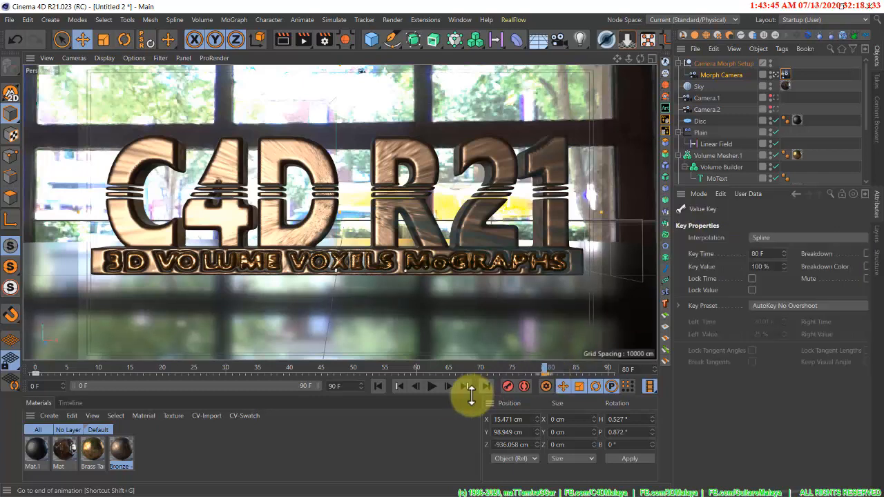
left_click(431, 386)
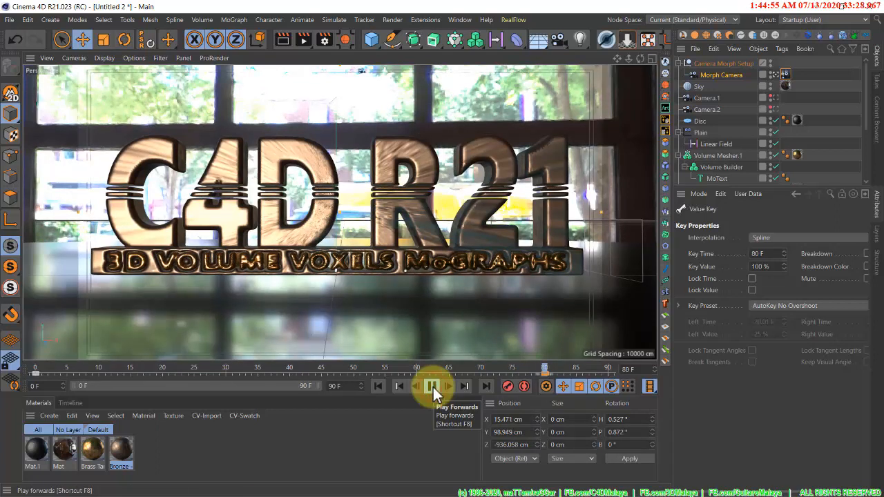
left_click(433, 386)
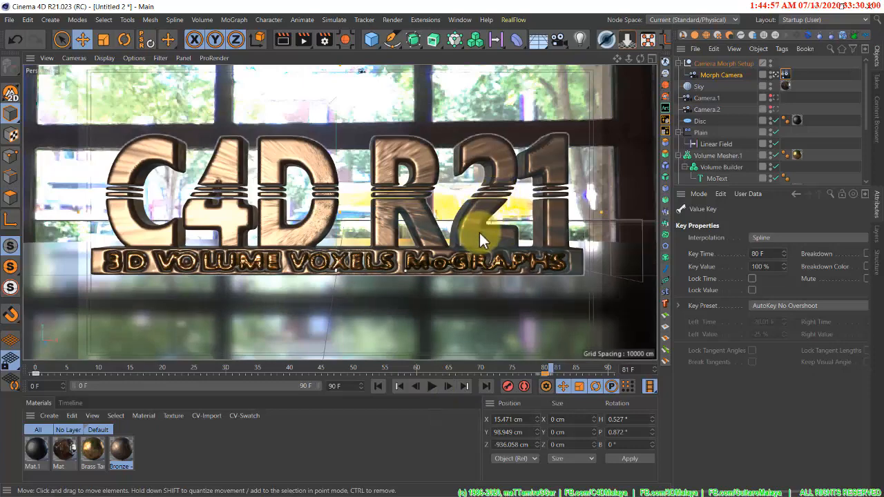
Step: Make a Hardware OpenGL preview of all frames in MP4 format with an image size of 1280
key("alt+b")
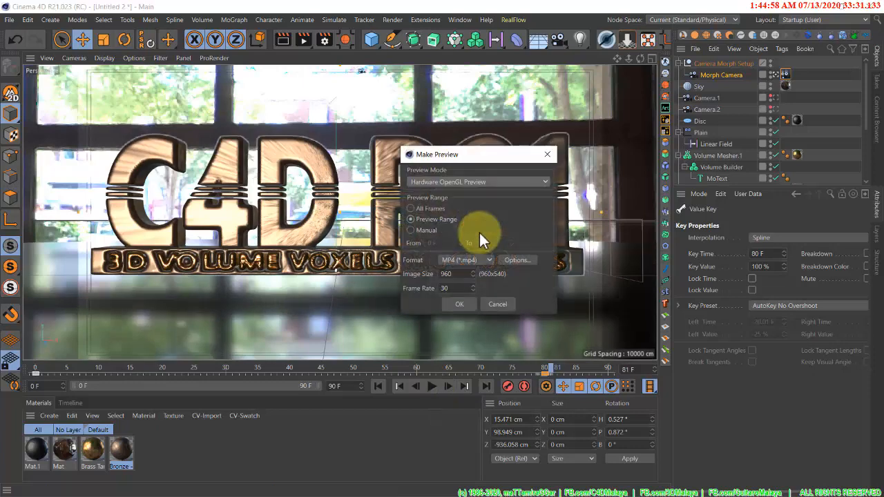
left_click(445, 184)
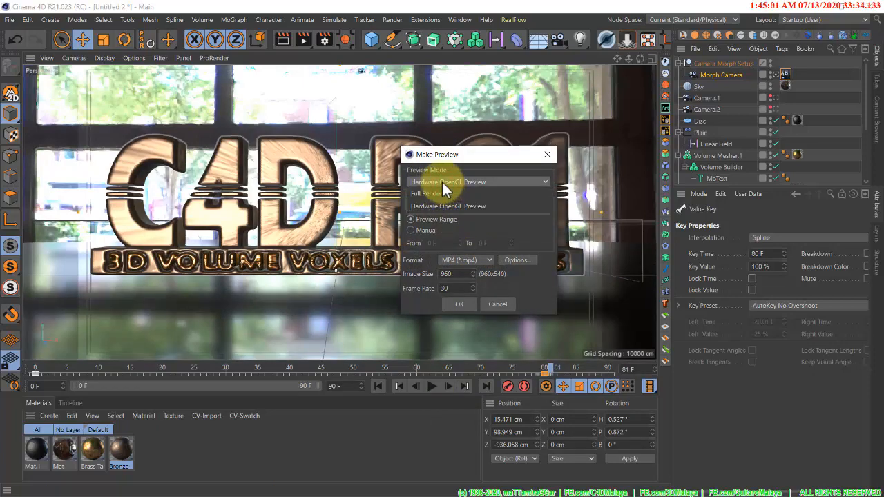
left_click(442, 183)
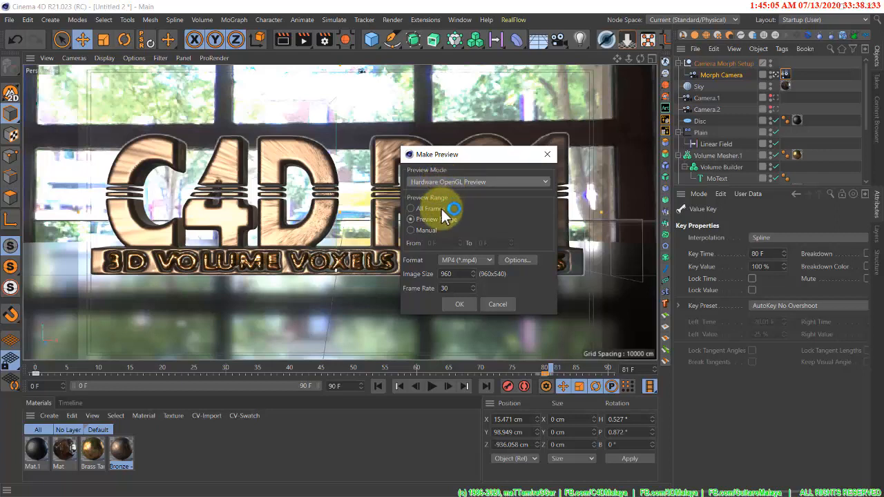
left_click(441, 209)
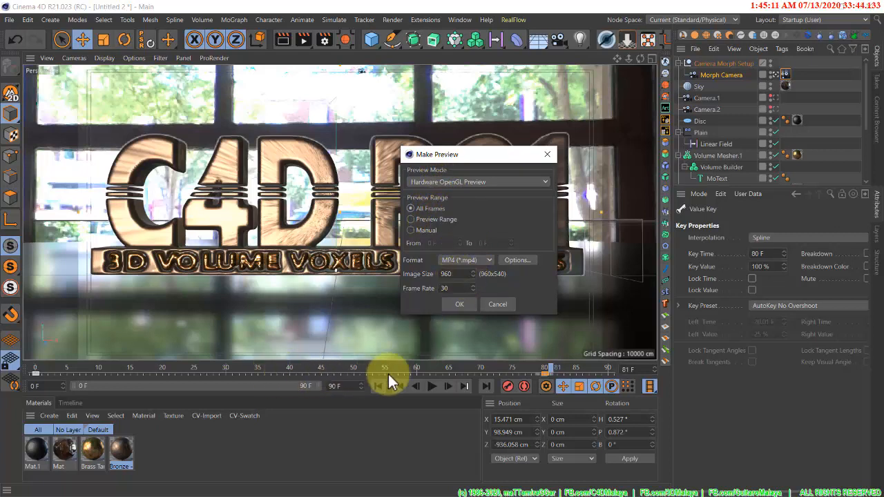
double_click(452, 274)
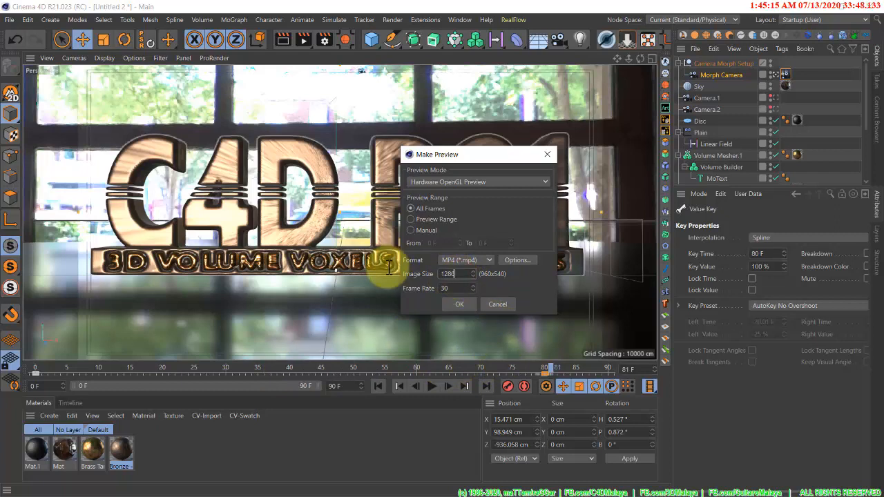
type("1280")
left_click(460, 260)
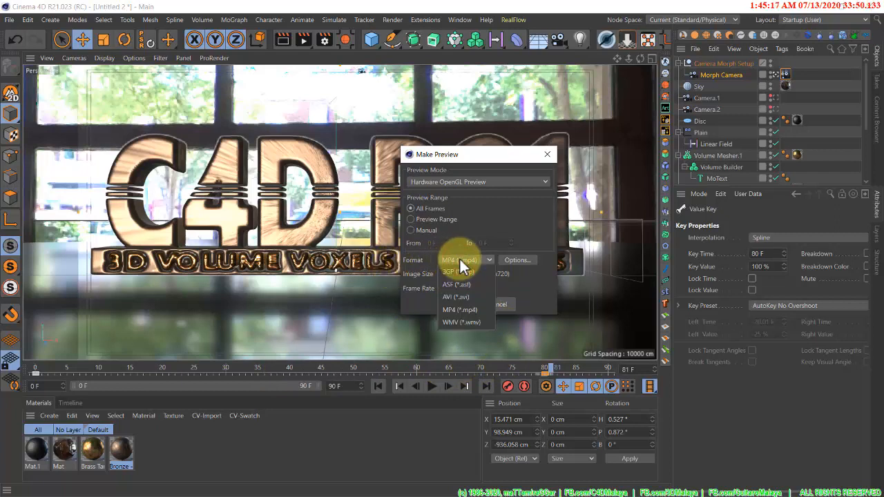
left_click(459, 260)
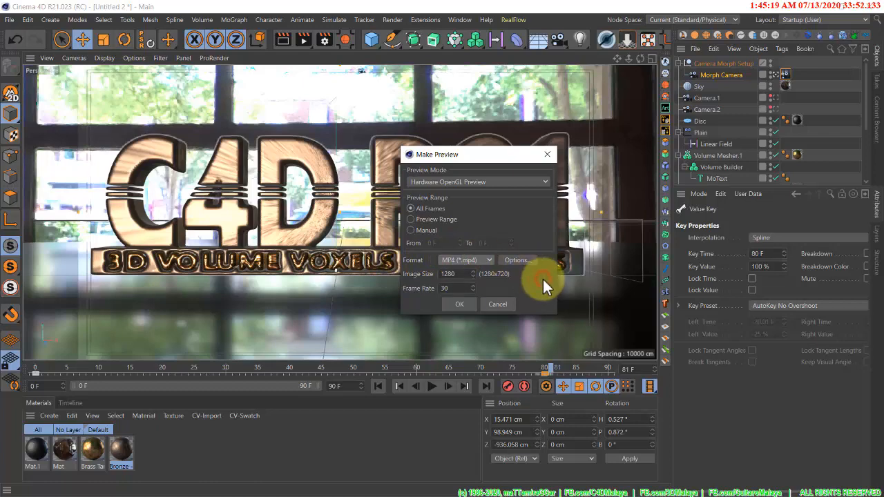
left_click(460, 305)
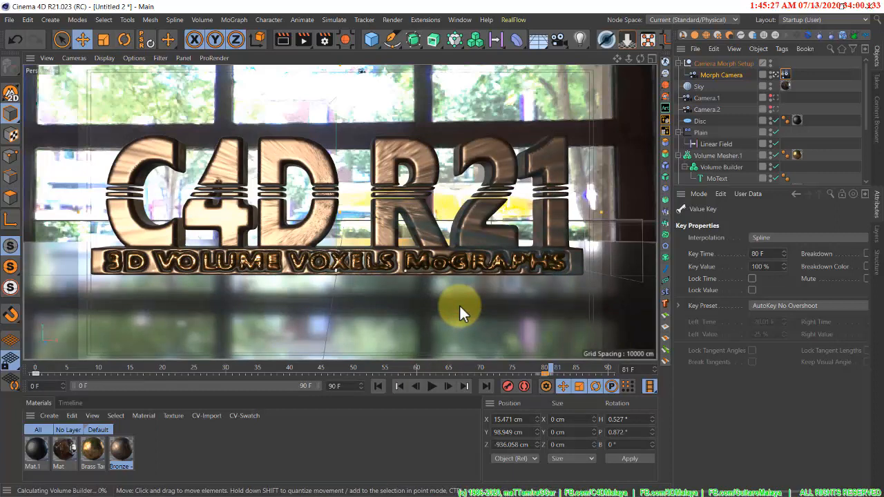
Step: Leave the Morph Camera and orbit the default view to see the whole logo from an angle
left_click(776, 76)
left_click(775, 76)
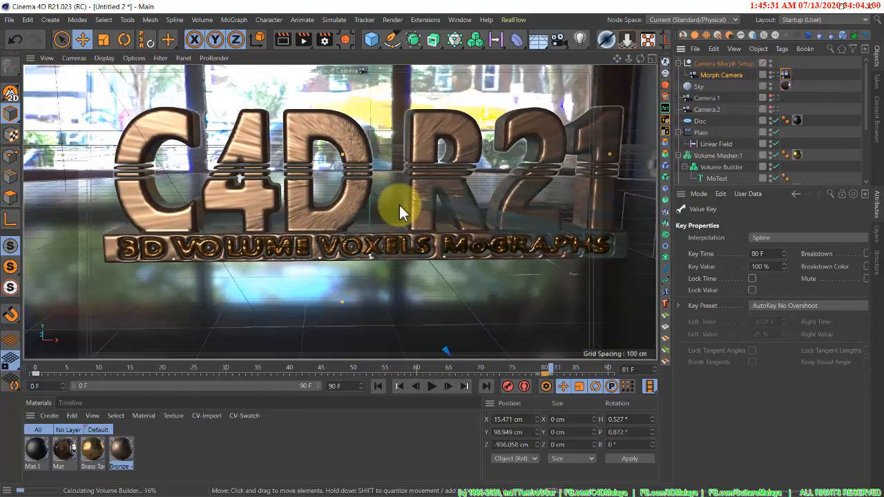
left_click_drag(354, 246, 399, 249, "alt")
left_click_drag(628, 60, 442, 249)
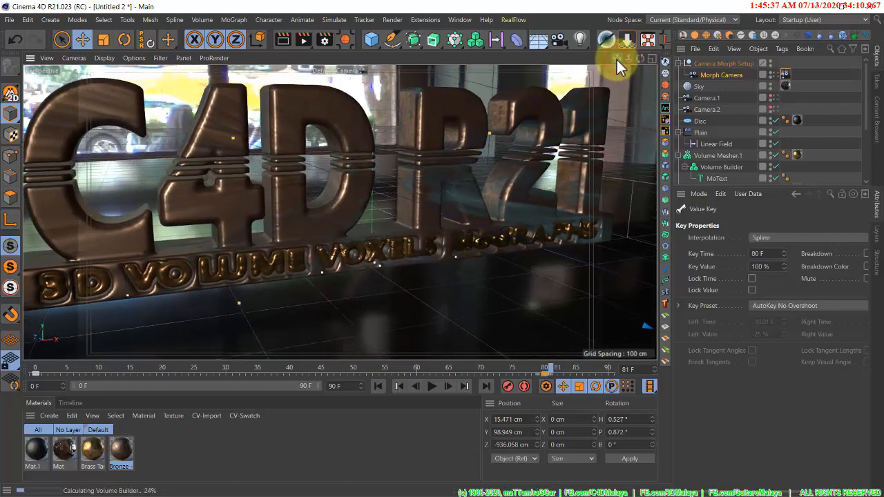
left_click_drag(616, 58, 442, 249)
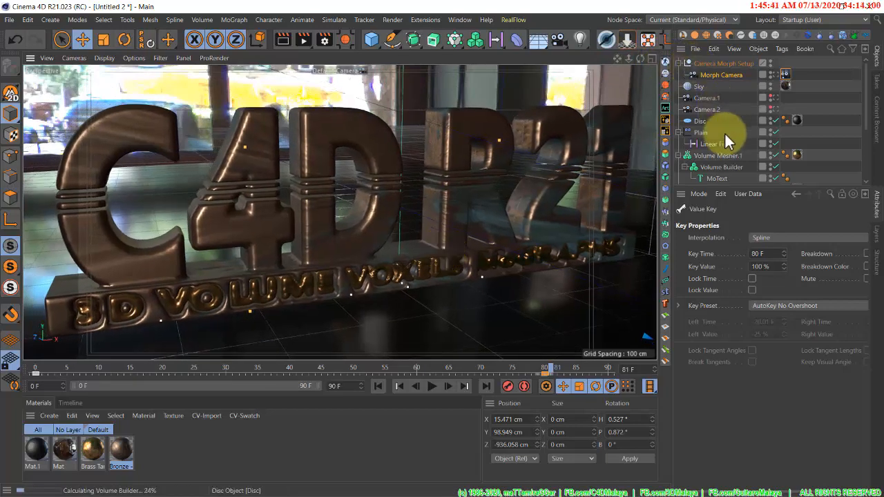
Step: Examine the settings of Volume Mesher.1, the main logo's Volume Builder with its object folders, and its Volume Mesher
left_click(729, 153)
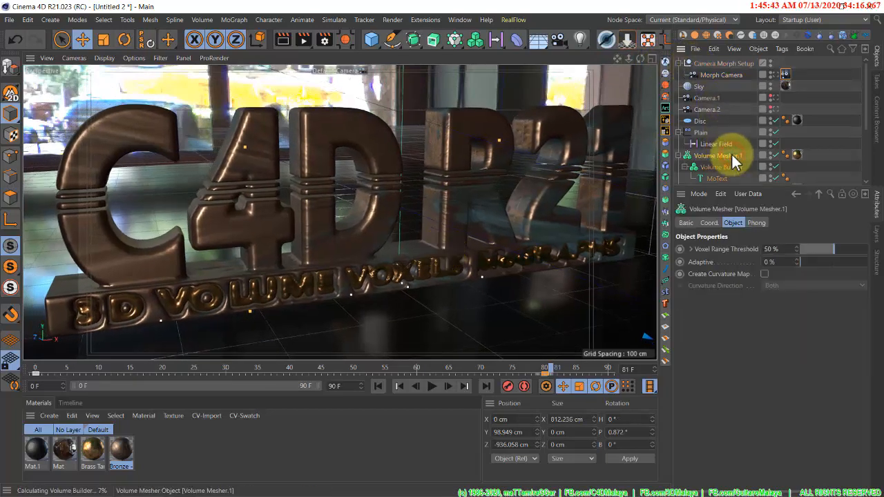
scroll(731, 152, "down", 3)
scroll(731, 153, "down", 2)
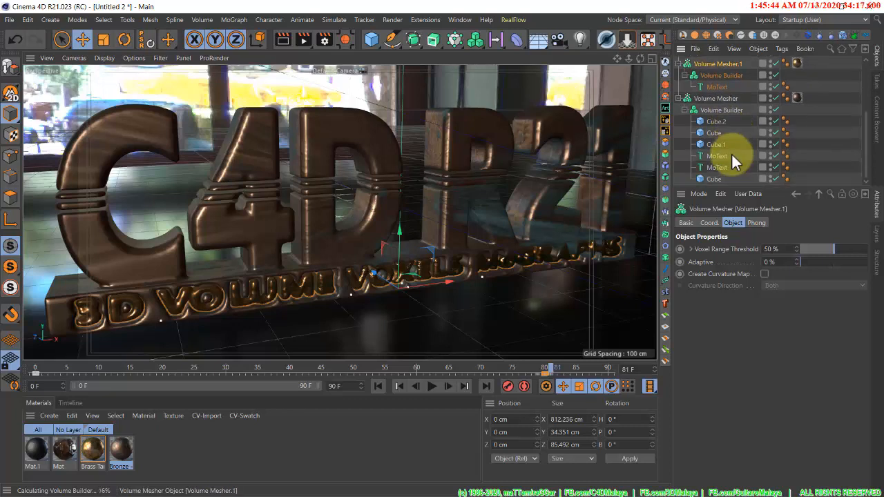
left_click(727, 111)
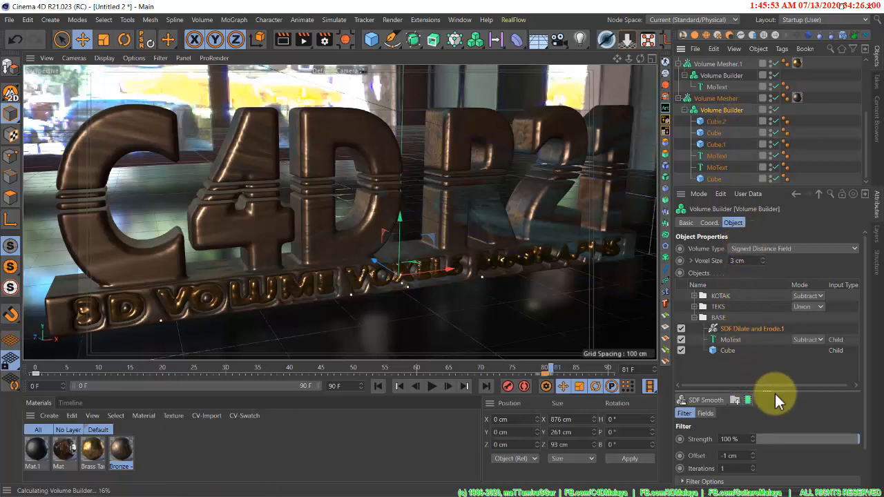
left_click_drag(768, 390, 763, 366)
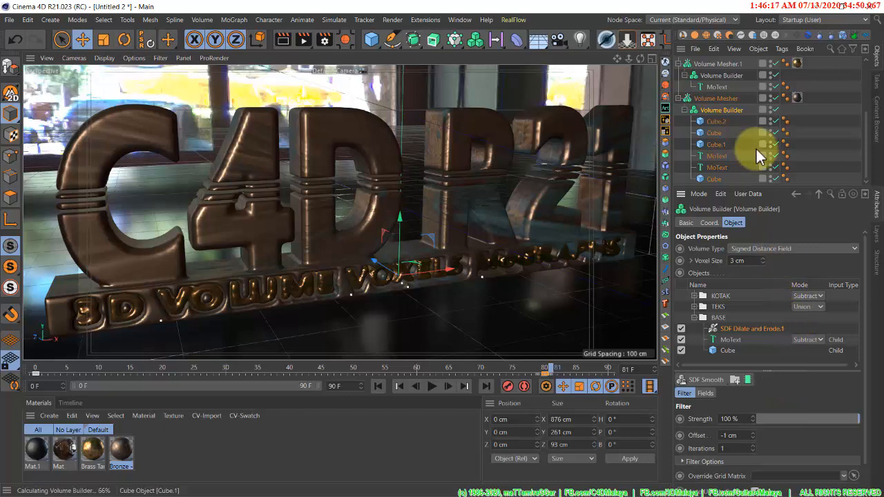
left_click(729, 98)
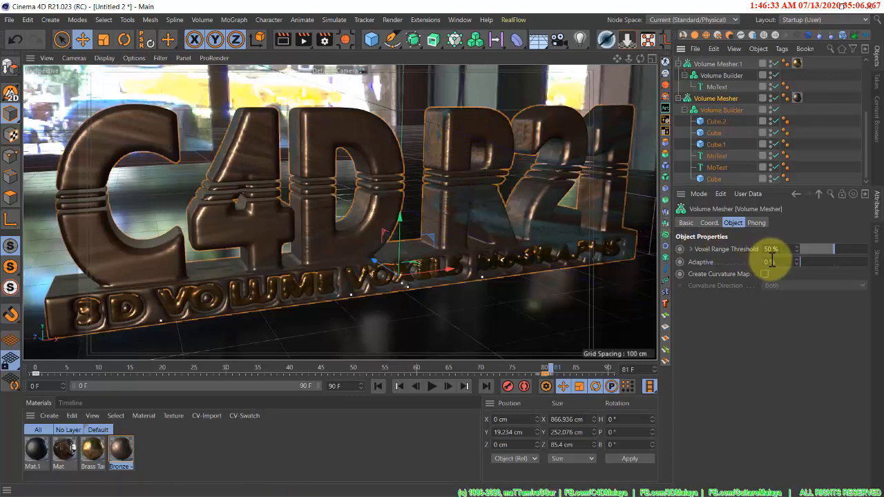
Step: Play preview1.mp4 in the Picture Viewer at 10 FPS and show R21_VolumeVoxels_3DTxt01Std.mp4 for comparison
key("shift+r")
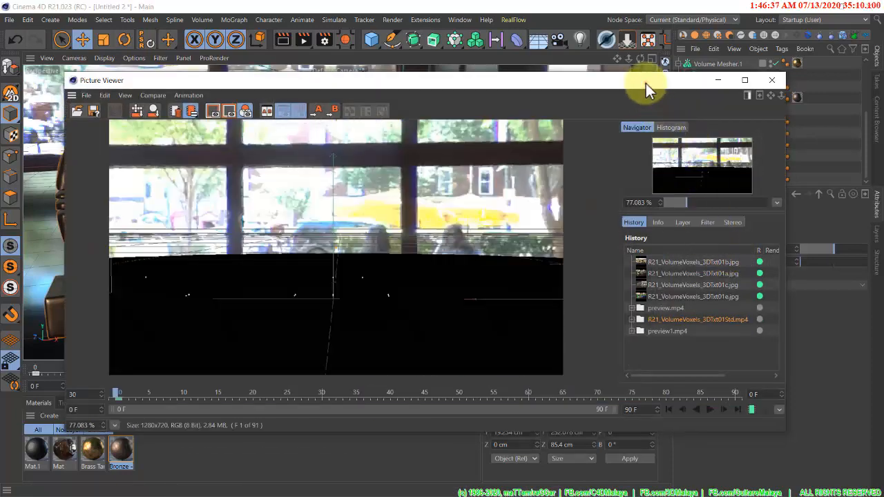
left_click_drag(646, 84, 616, 77)
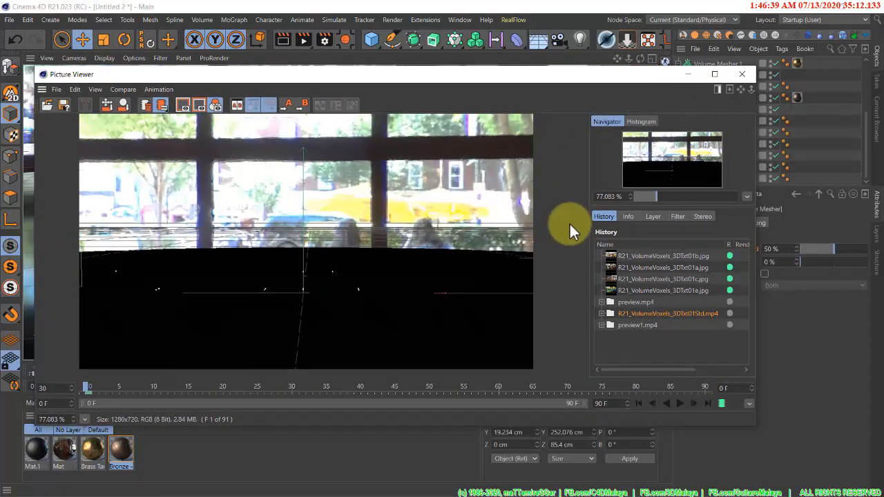
left_click(635, 324)
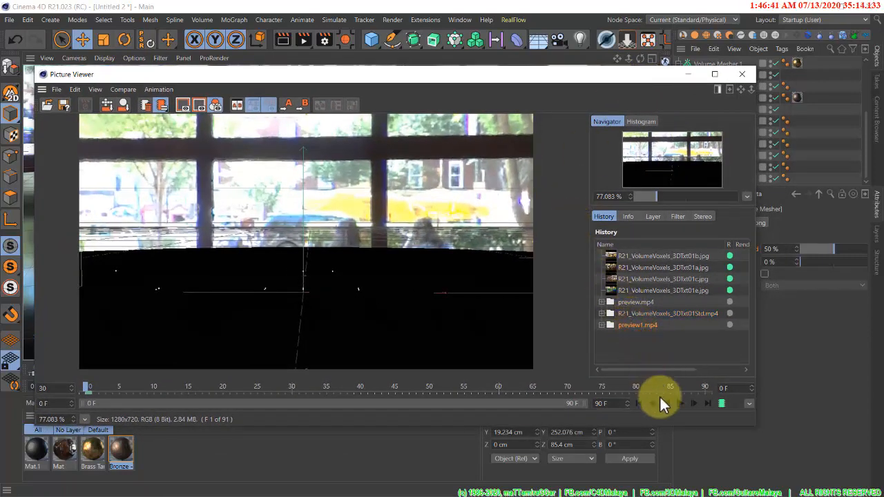
left_click(679, 404)
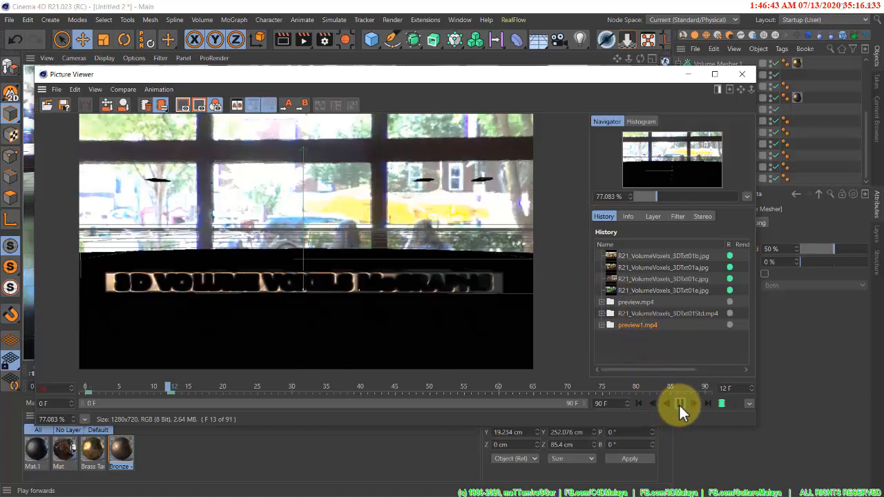
left_click(749, 405)
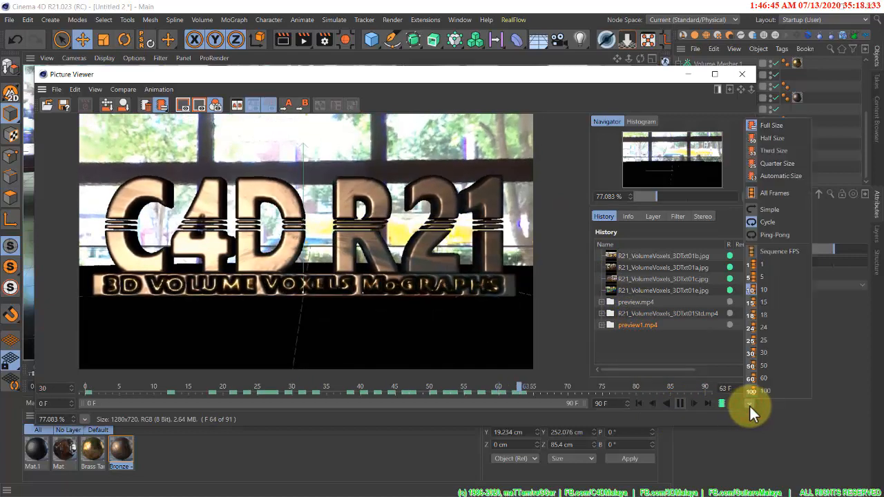
left_click(761, 289)
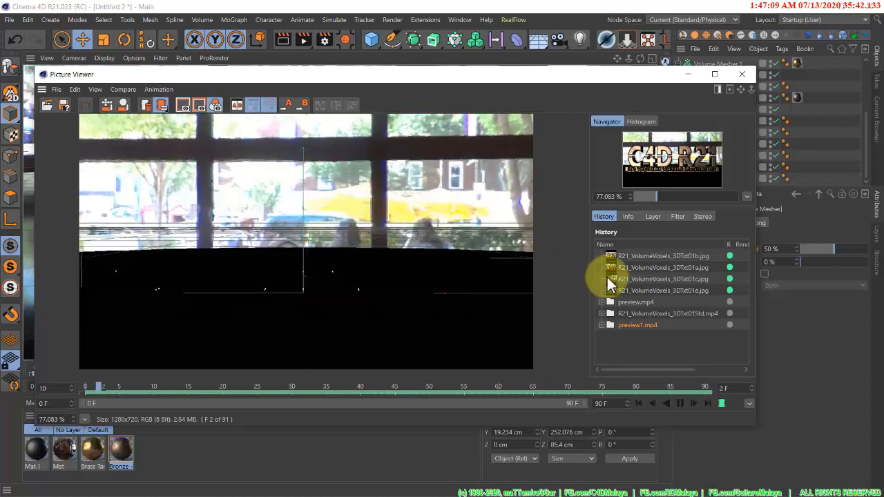
left_click(639, 314)
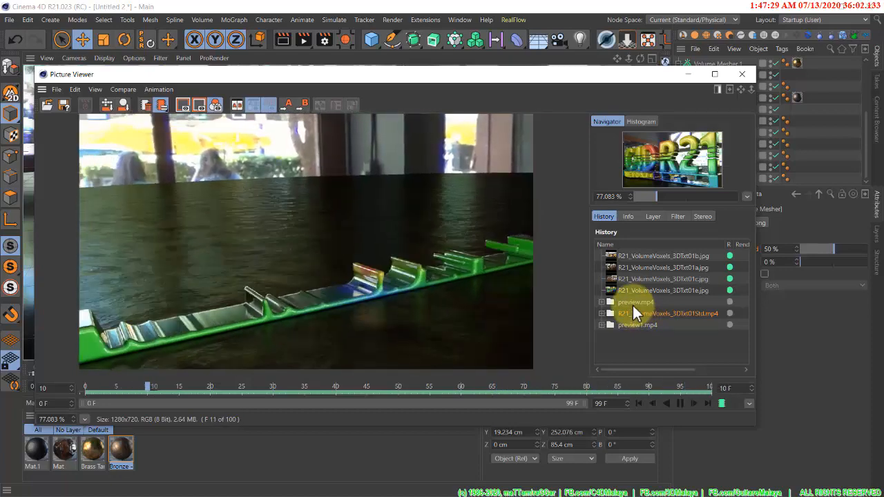
Step: Review preview.mp4, the R21_VolumeVoxels_3DTxt01 e, c, a and b still renders, and R21_VolumeVoxels_3DTxt01Std.mp4 in the Picture Viewer
left_click(633, 304)
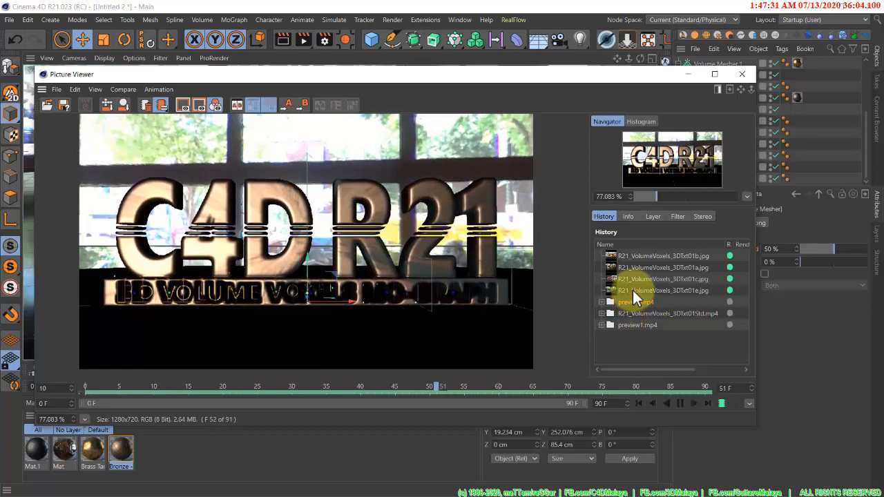
left_click(633, 290)
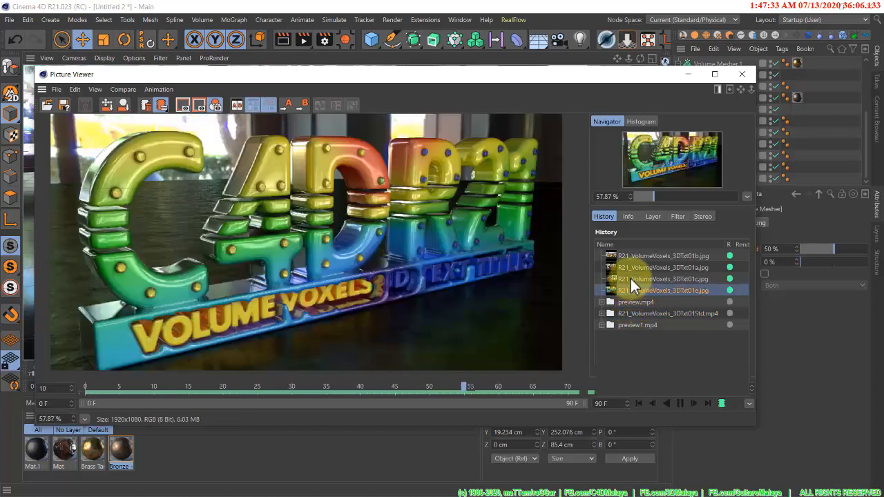
left_click(631, 279)
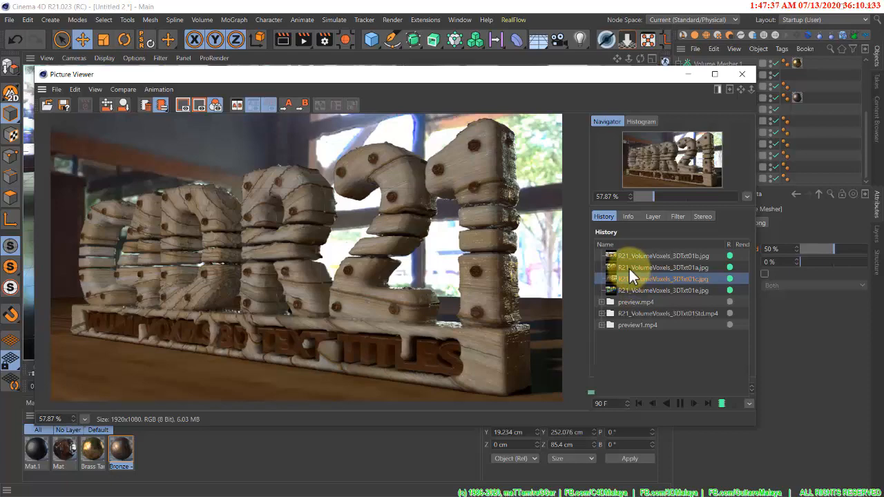
left_click(631, 268)
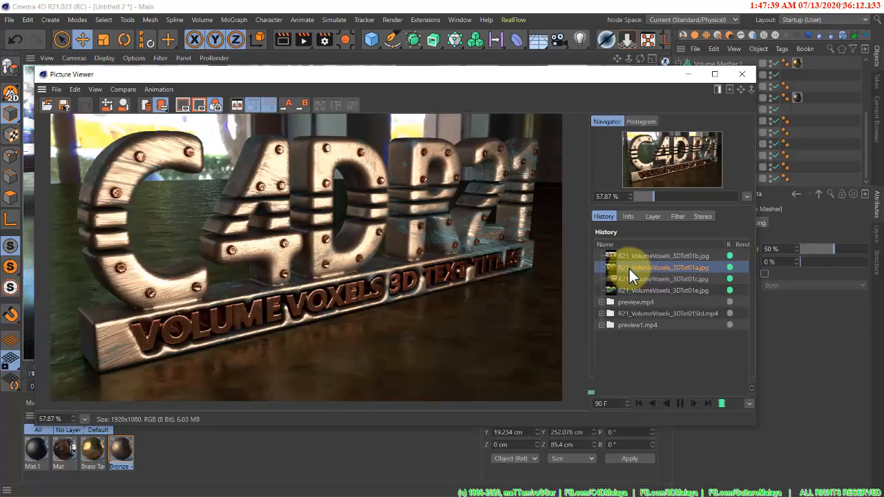
left_click(628, 258)
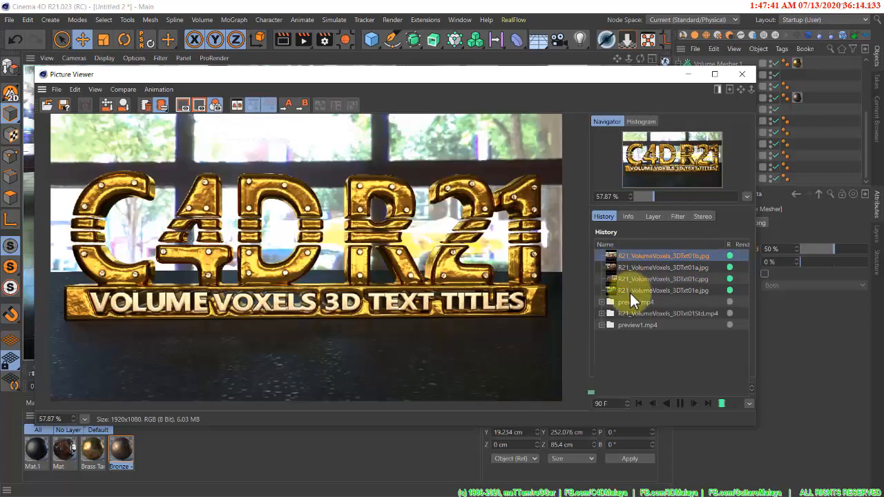
left_click(634, 313)
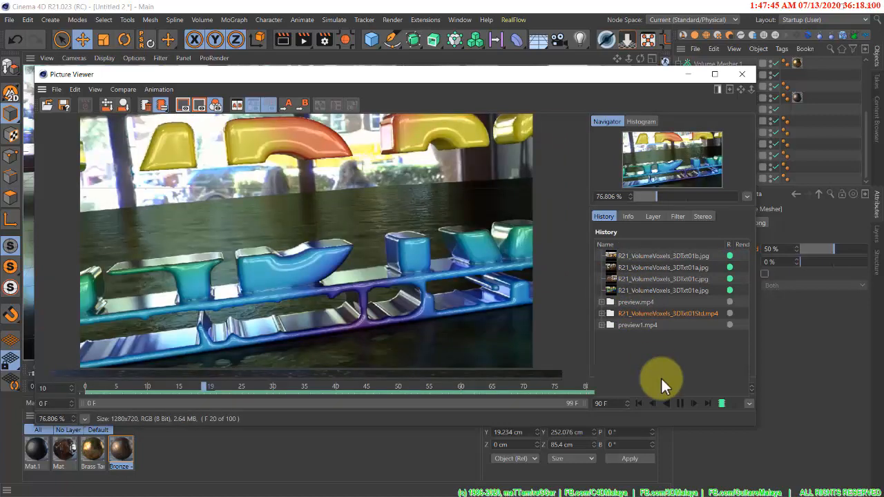
Step: Switch to the Movies & TV player and play the _R21_VolumeVoxelsJulAds01HD video in full screen
key("alt+Tab")
key("alt+Tab")
key("alt+Tab")
key("alt+Tab")
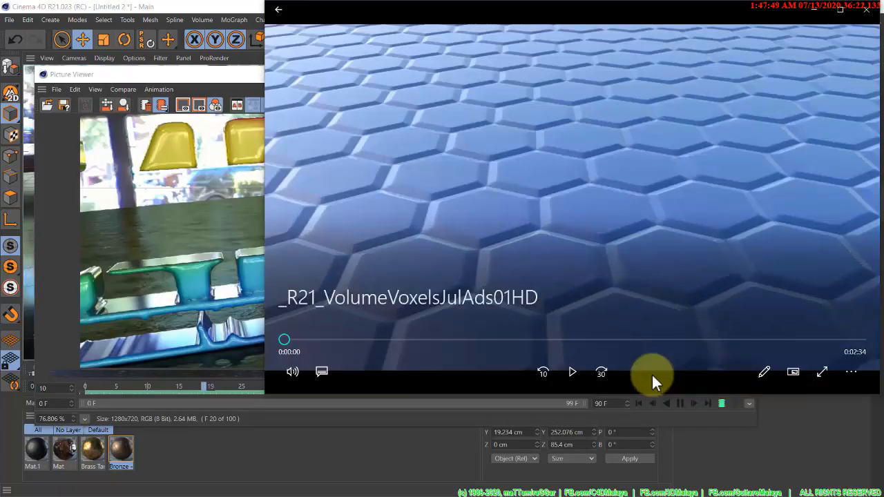
left_click(572, 373)
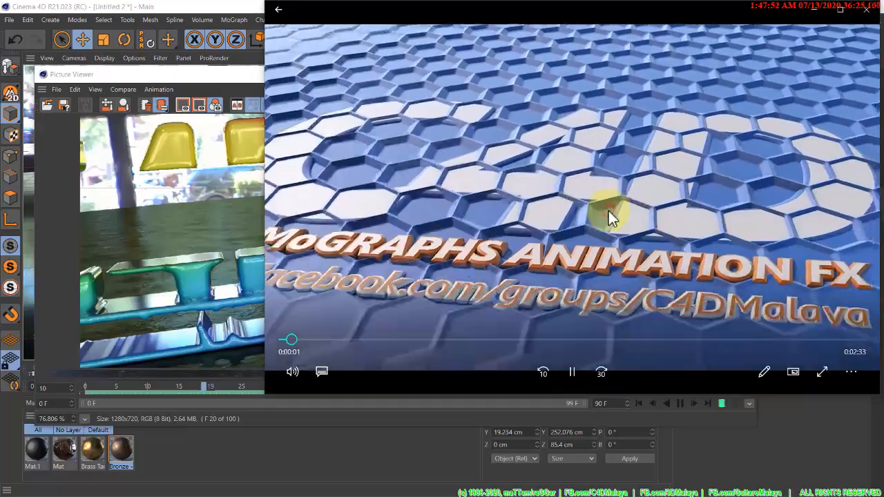
double_click(608, 211)
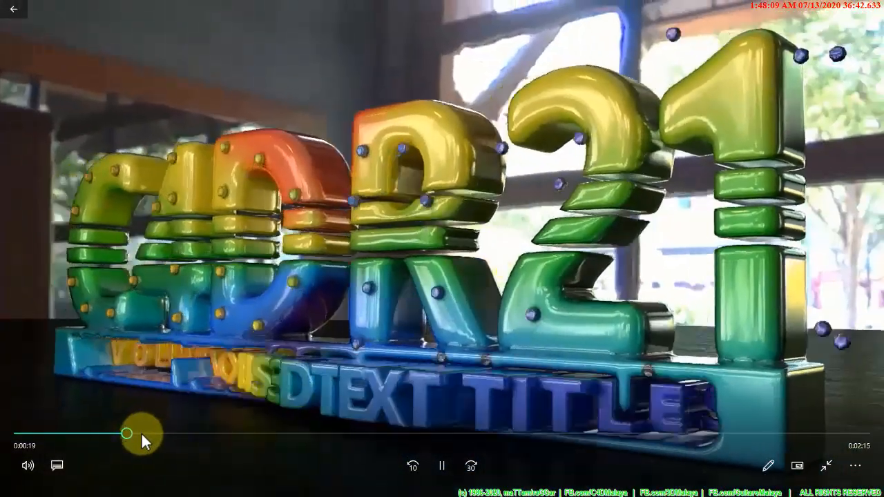
Step: Skip forward through the showcase video to view its C4D R20 text animations and the toy figure scene
left_click(141, 434)
left_click(167, 434)
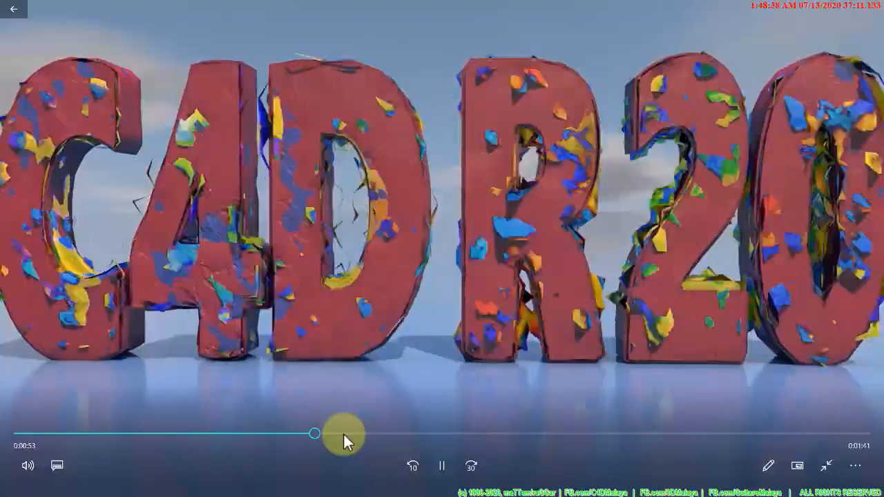
left_click(344, 434)
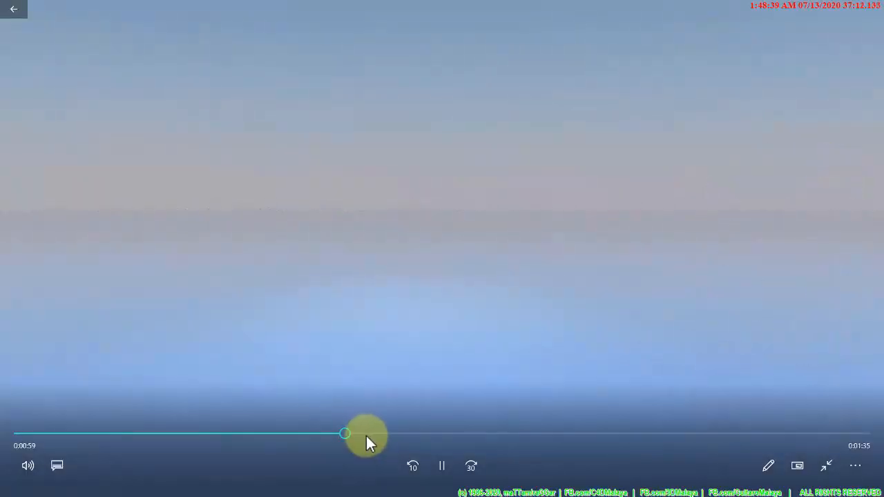
left_click_drag(366, 436, 384, 435)
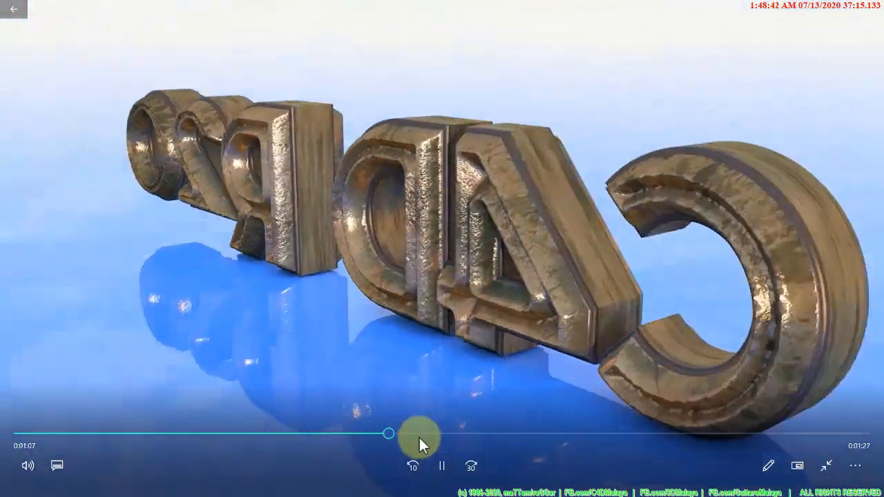
left_click(419, 436)
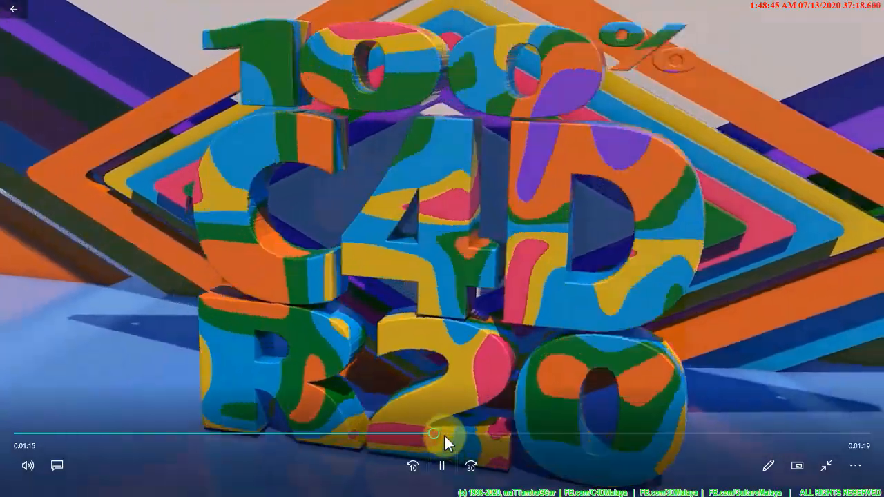
left_click(444, 435)
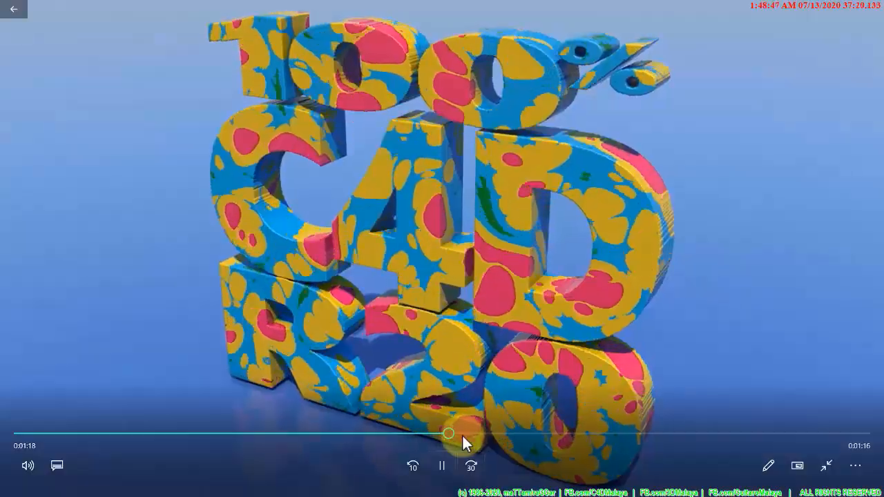
left_click(462, 434)
left_click(491, 433)
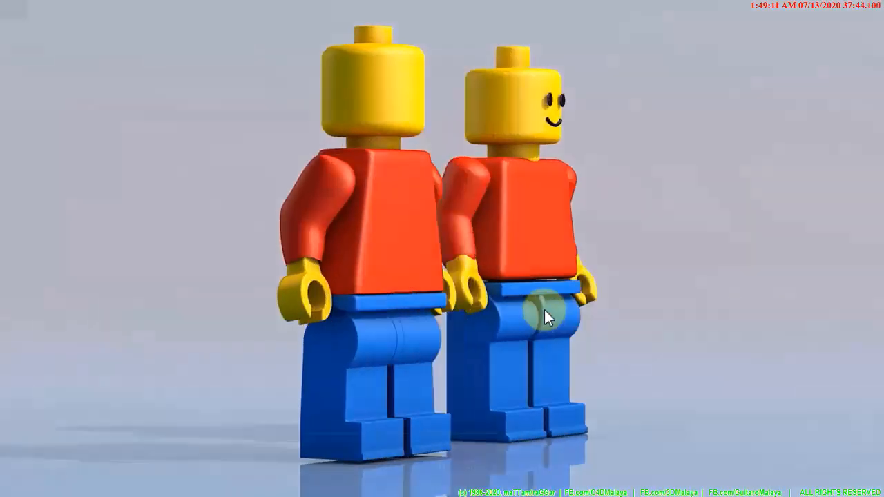
mouse_move(538, 290)
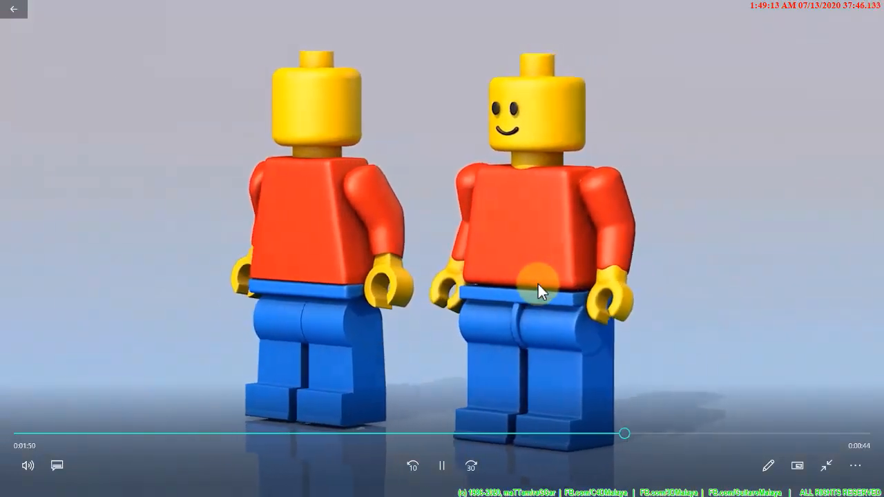